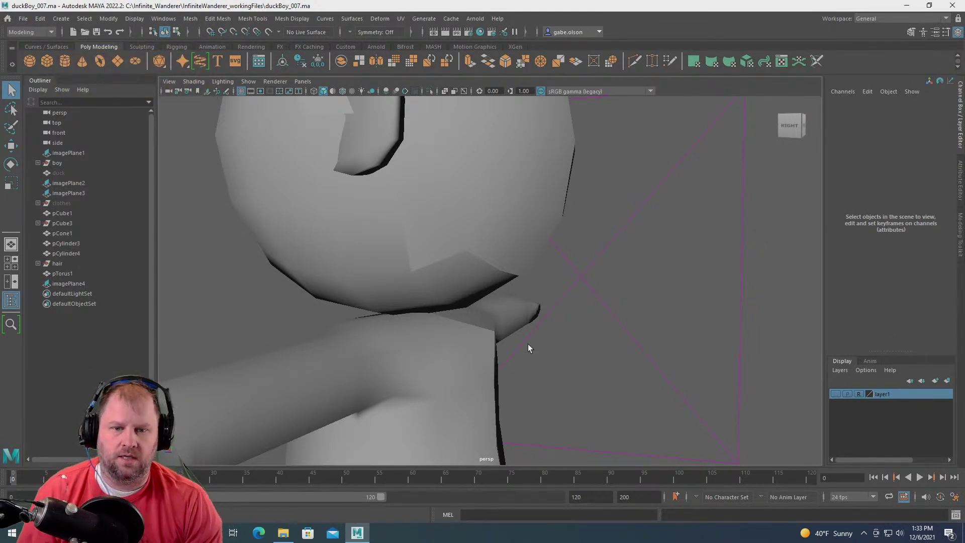
- Select imagePlane3, the side reference plane behind the boy, and open its attributes
scroll(574, 211, down, 5)
scroll(574, 215, down, 3)
alt+drag(475, 233, 541, 228)
alt+drag(593, 197, 581, 206)
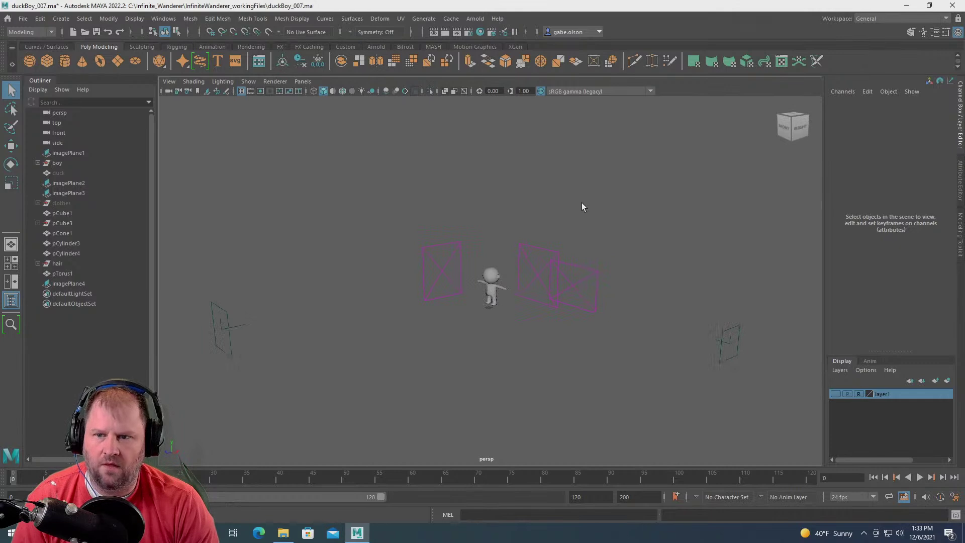
scroll(466, 258, up, 4)
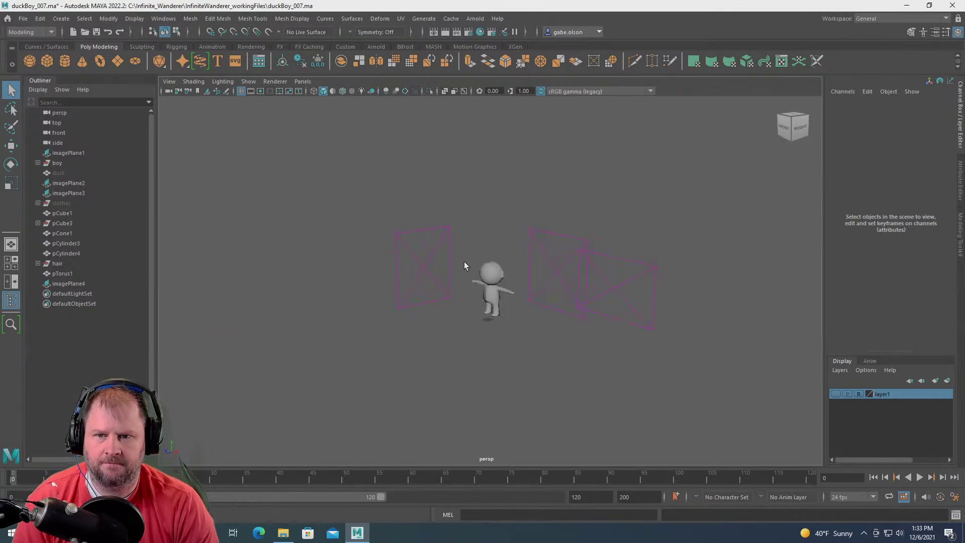
click(399, 234)
key(f)
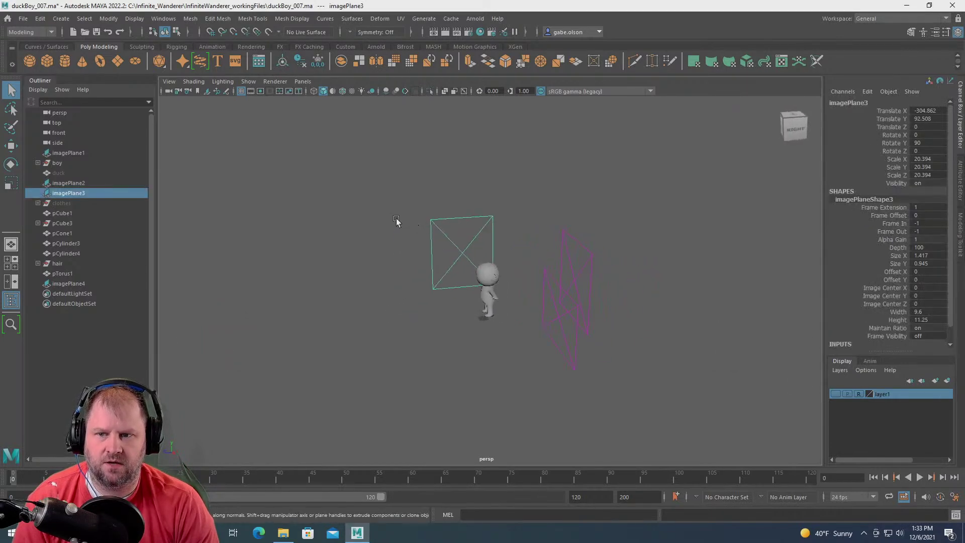
key(w)
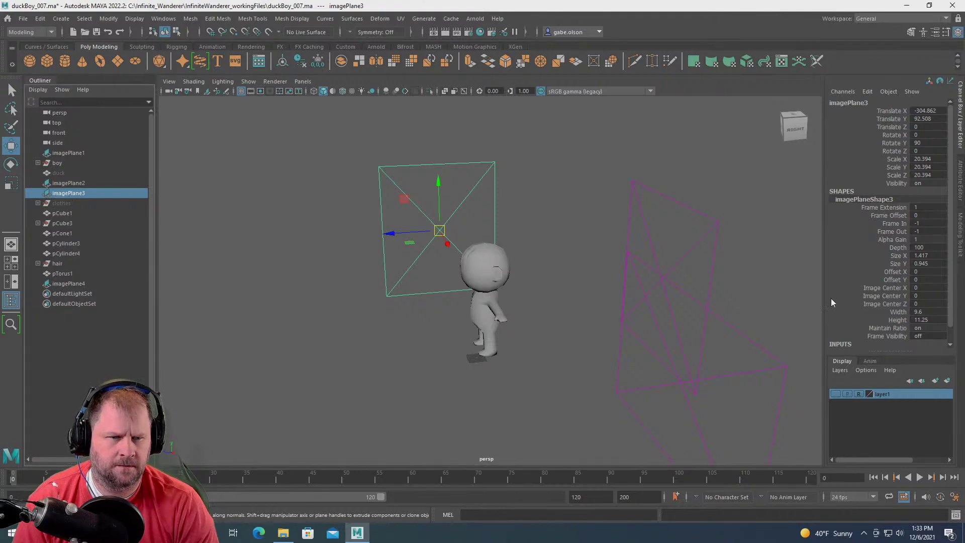
double_click(64, 195)
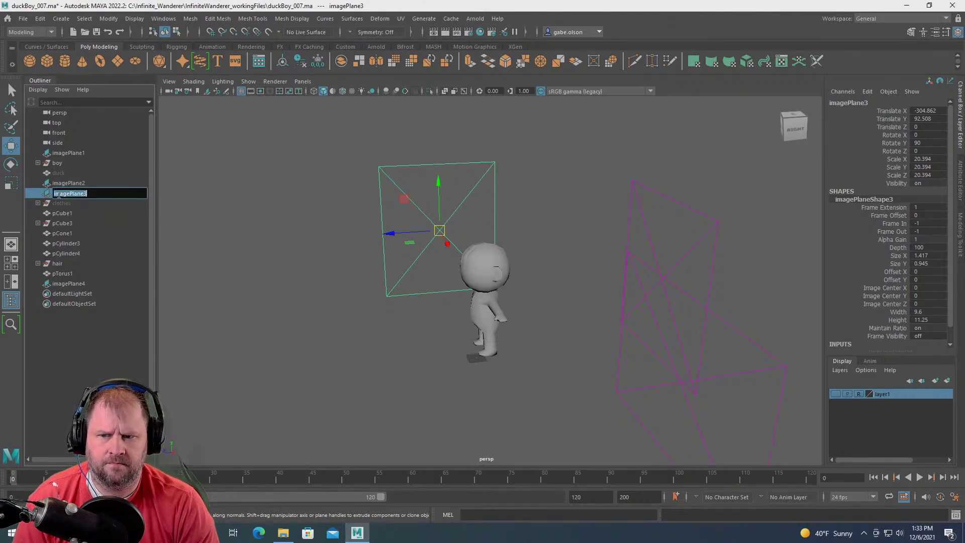
double_click(44, 194)
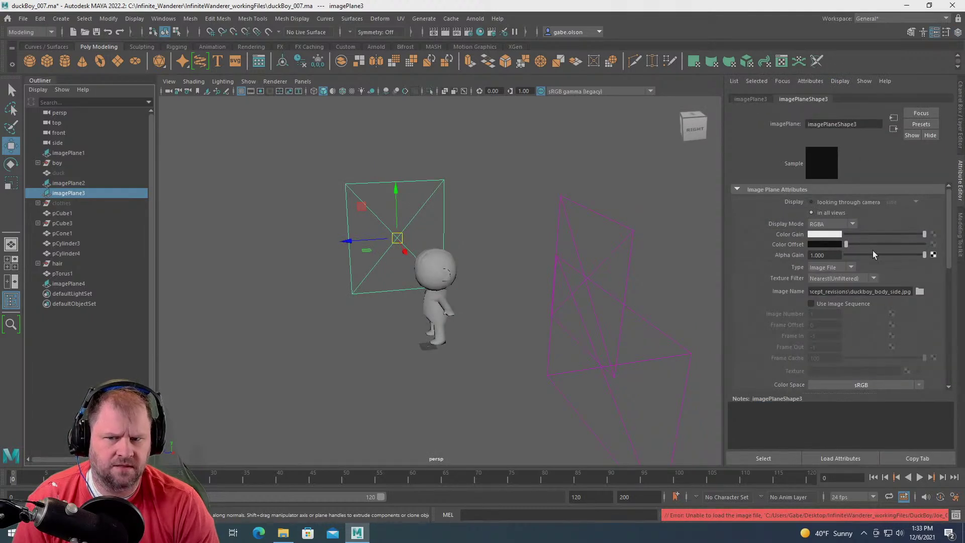
- Browse for imagePlane3's image file in C:\Infinite_Wanderer\InfiniteWanderer_workingFiles
click(919, 292)
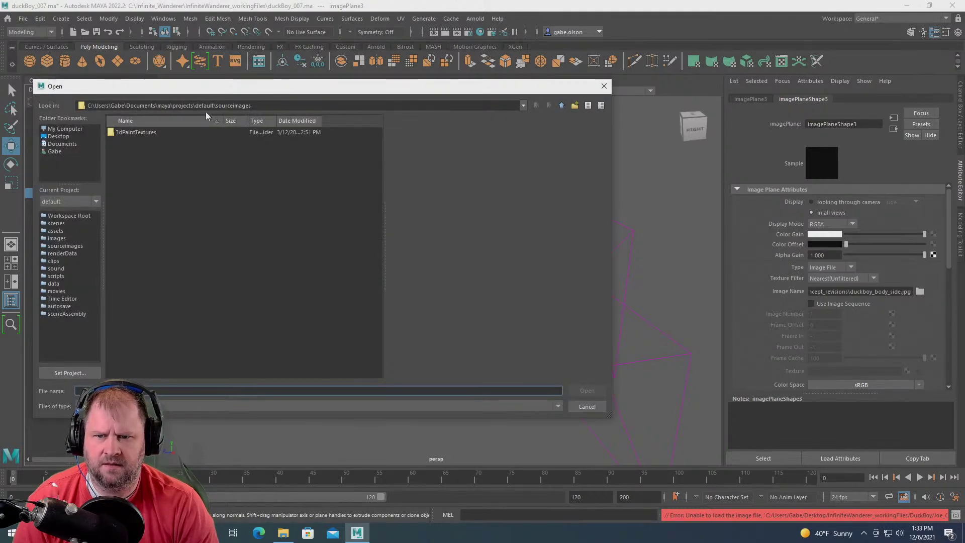
click(67, 129)
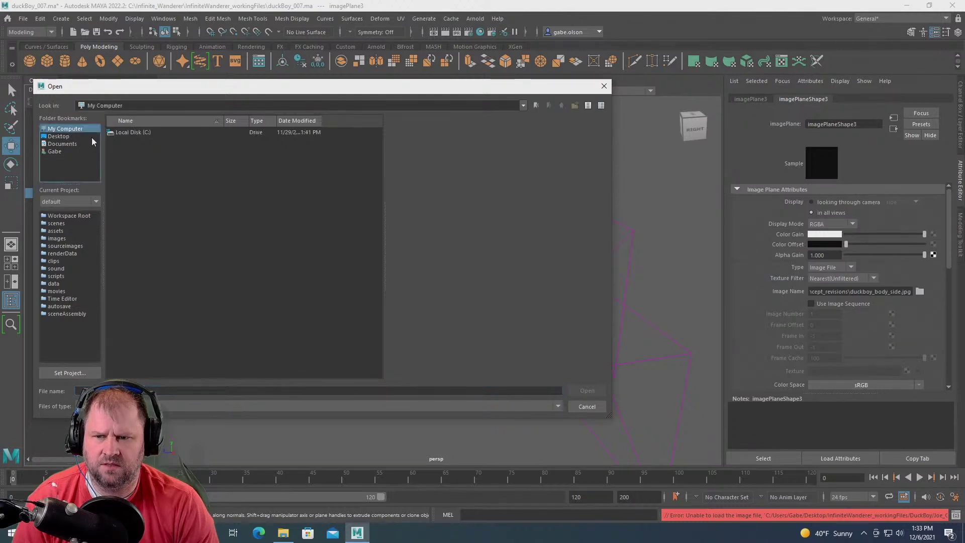
click(119, 133)
double_click(129, 133)
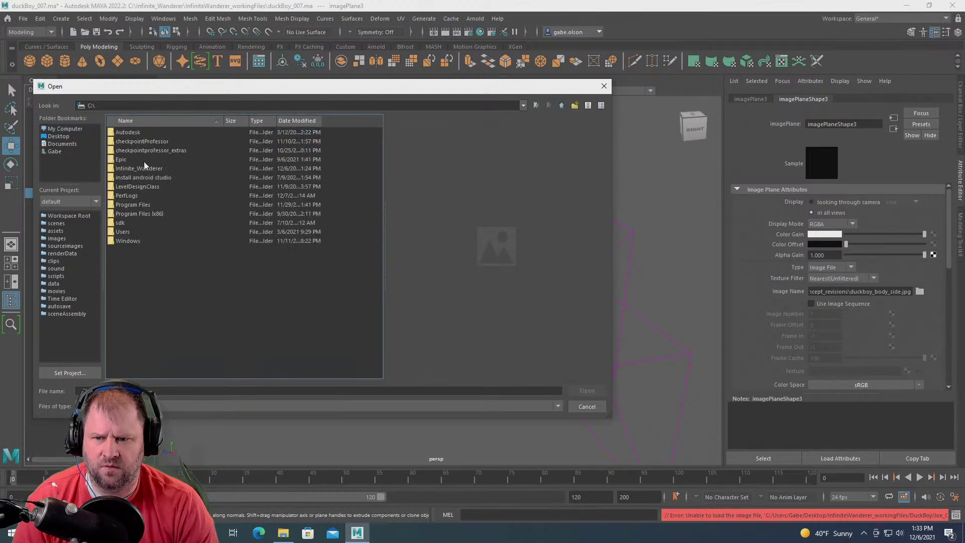
double_click(156, 168)
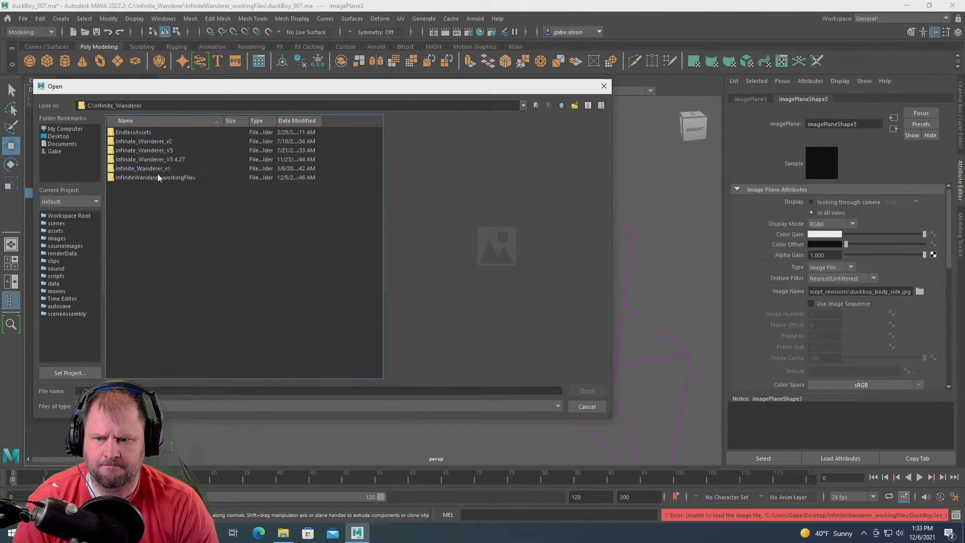
double_click(158, 178)
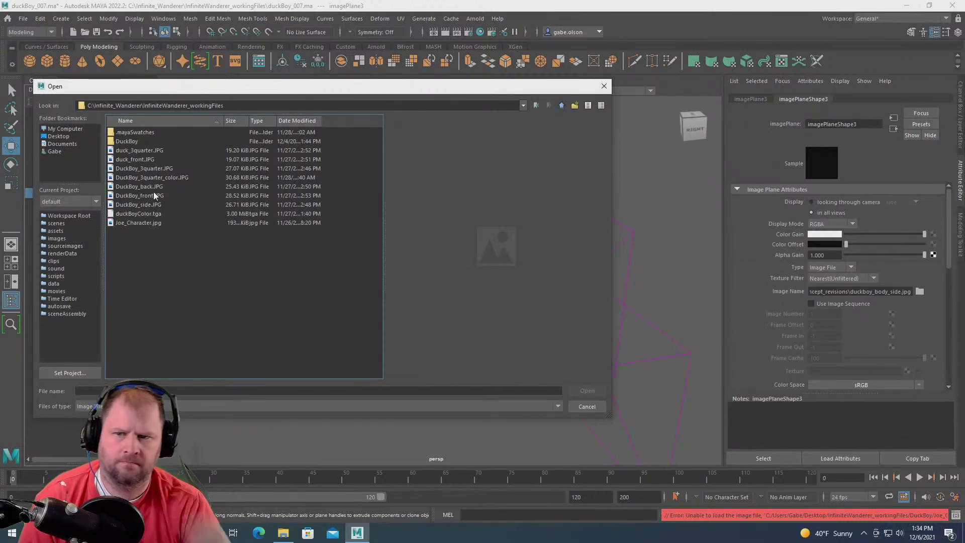
- Load duckboy_body_side.jpg from the DuckBoy\Joe_Concept_revisions folder into imagePlane3
double_click(152, 140)
click(151, 139)
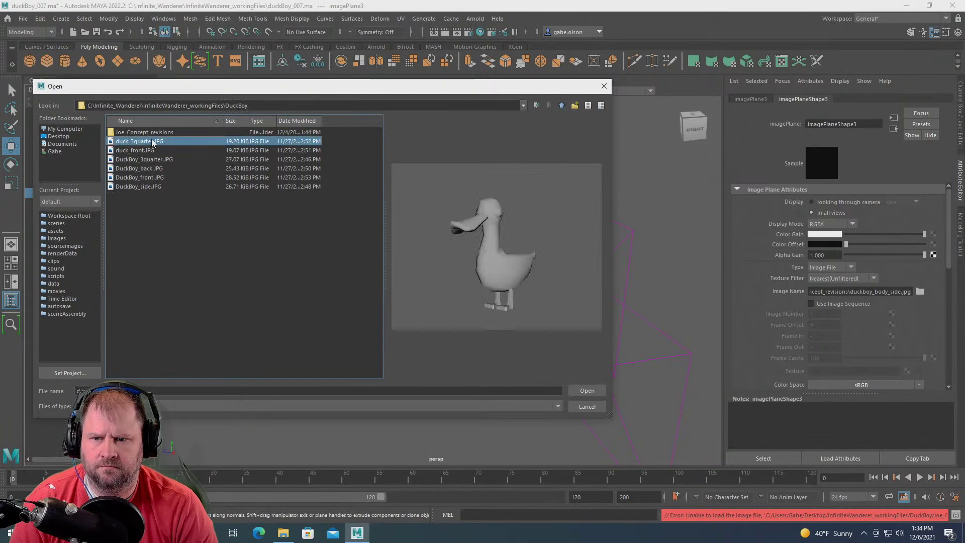
click(151, 186)
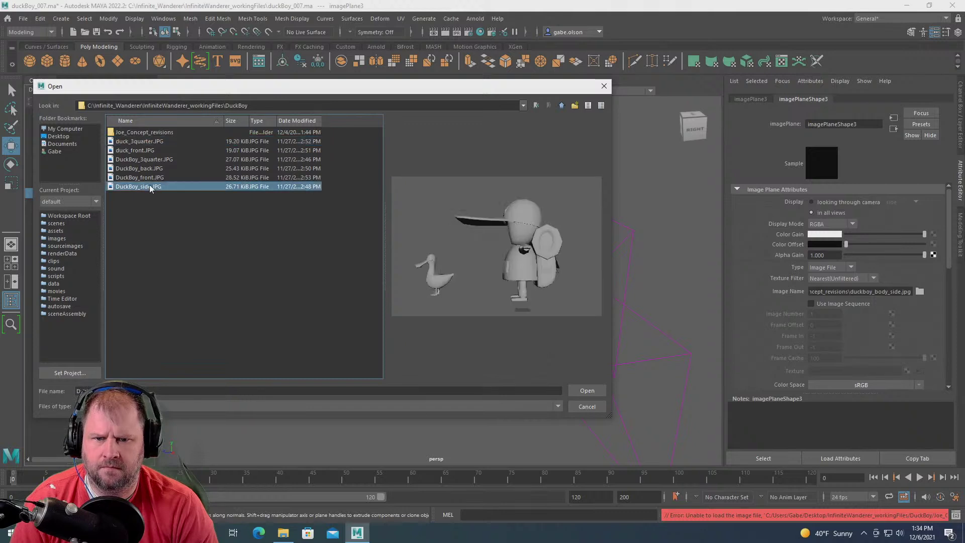
double_click(132, 134)
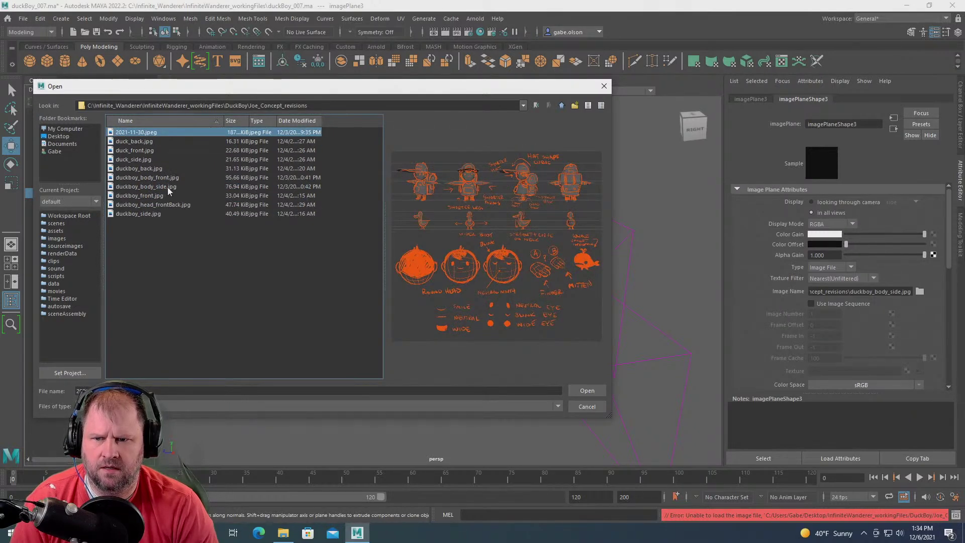
click(151, 187)
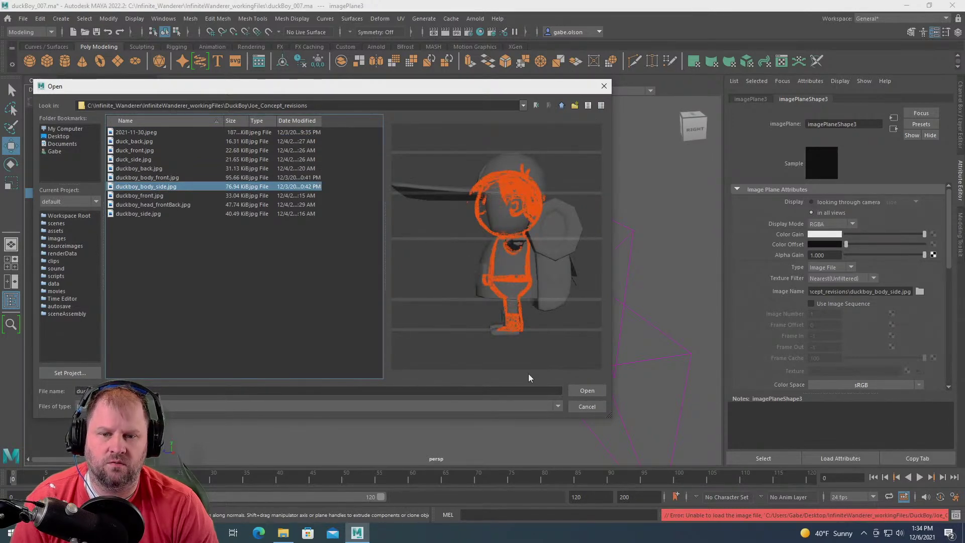
click(587, 390)
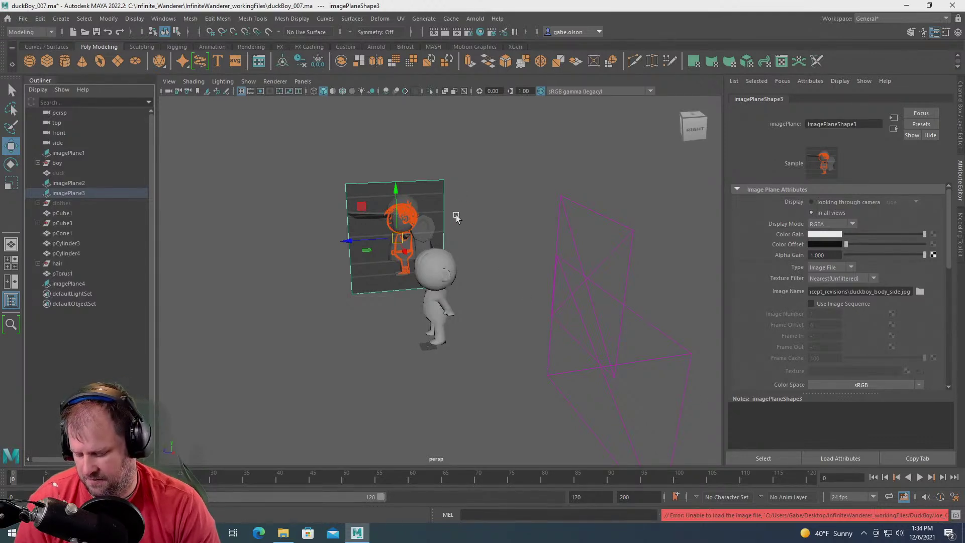
- Save the scene and restart Maya by reopening duckBoy_007 from the InfiniteWanderer_workingFiles folder in File Explorer
key(ctrl+s)
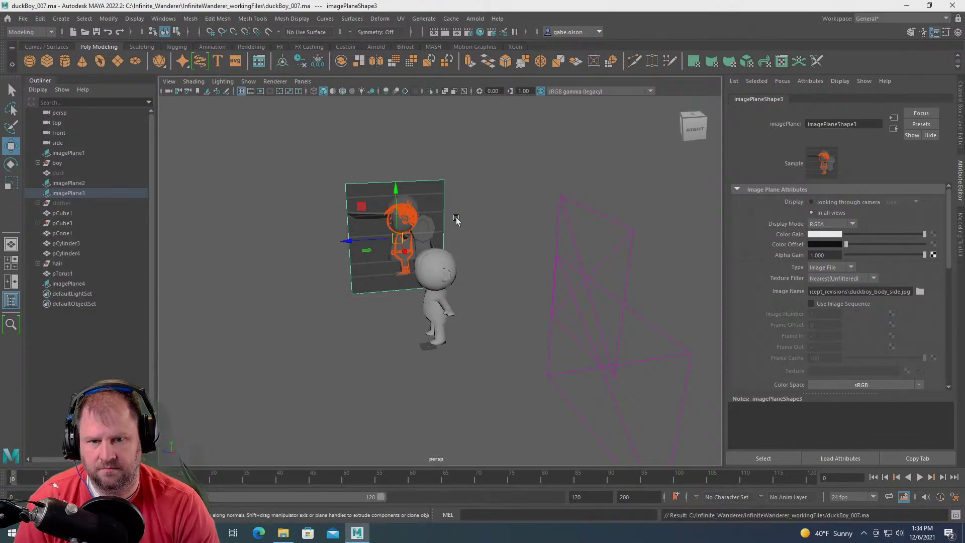
click(24, 19)
click(53, 44)
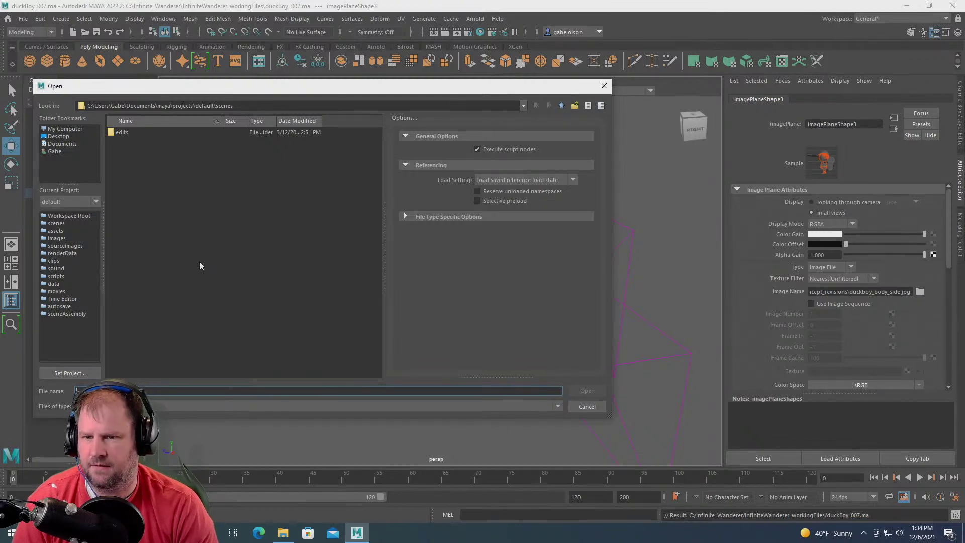
click(604, 86)
click(952, 5)
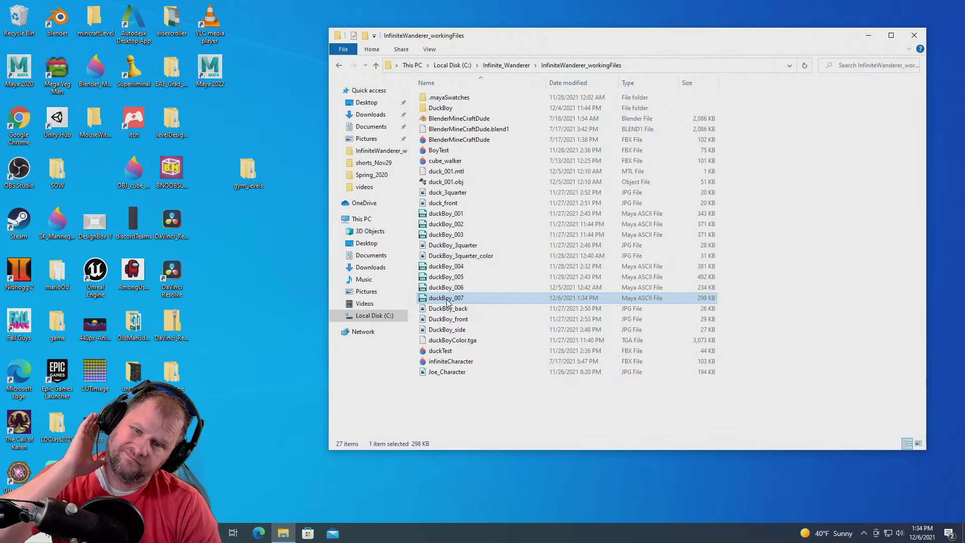
double_click(446, 299)
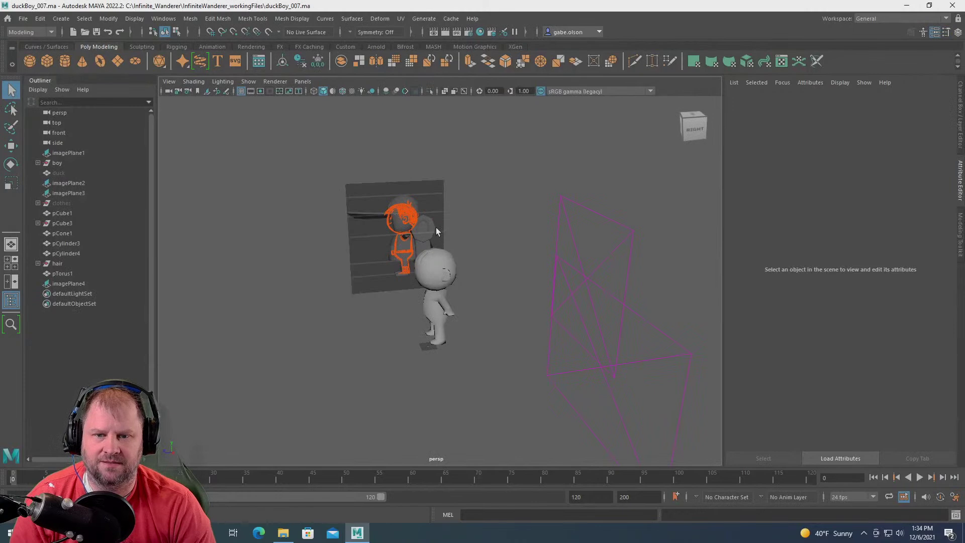
- Select imagePlane2, the front reference plane, and browse for its image file in C:\Infinite_Wanderer
alt+drag(435, 227, 466, 200)
click(484, 199)
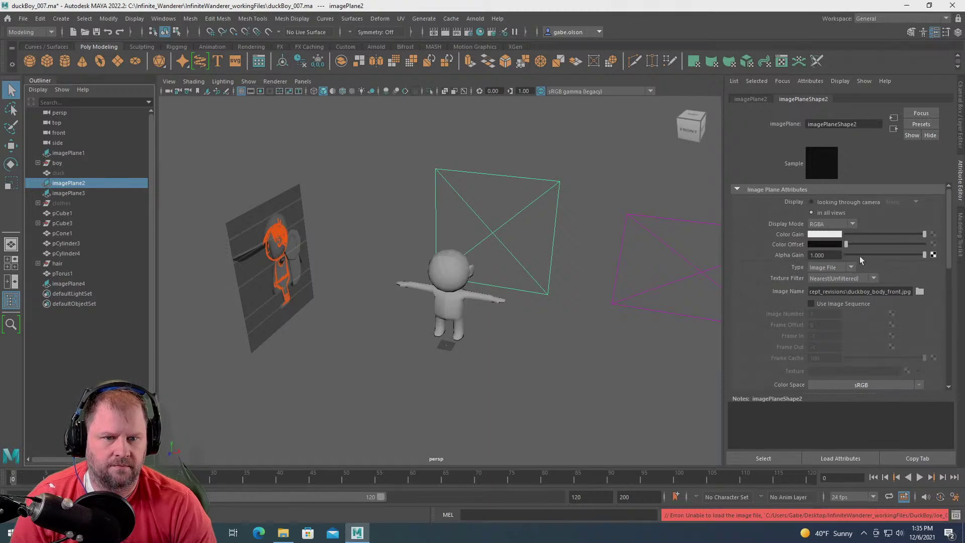
click(919, 291)
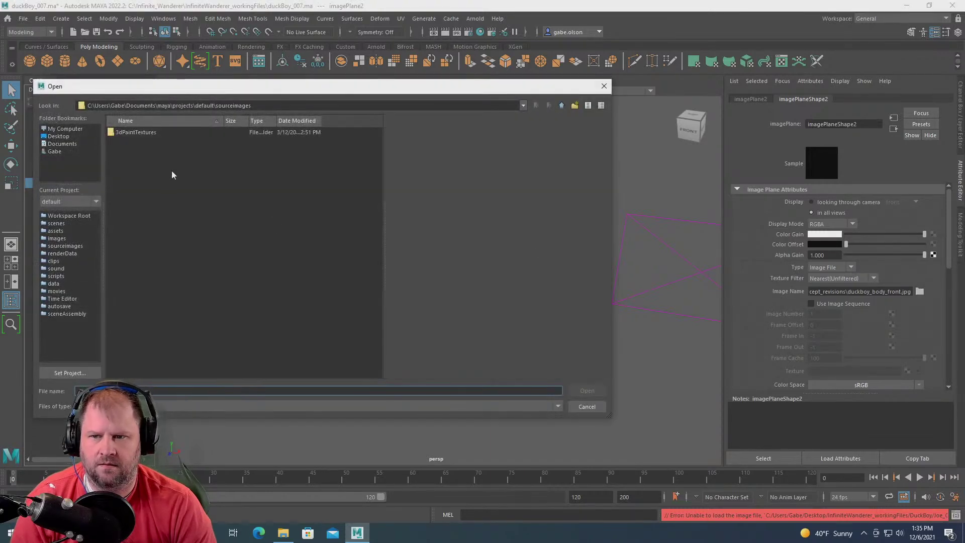
click(65, 130)
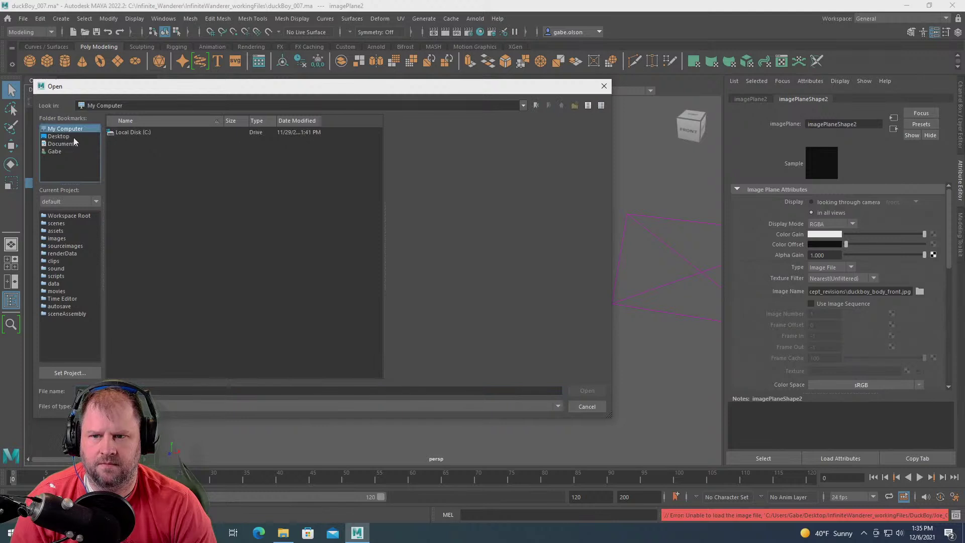
double_click(141, 133)
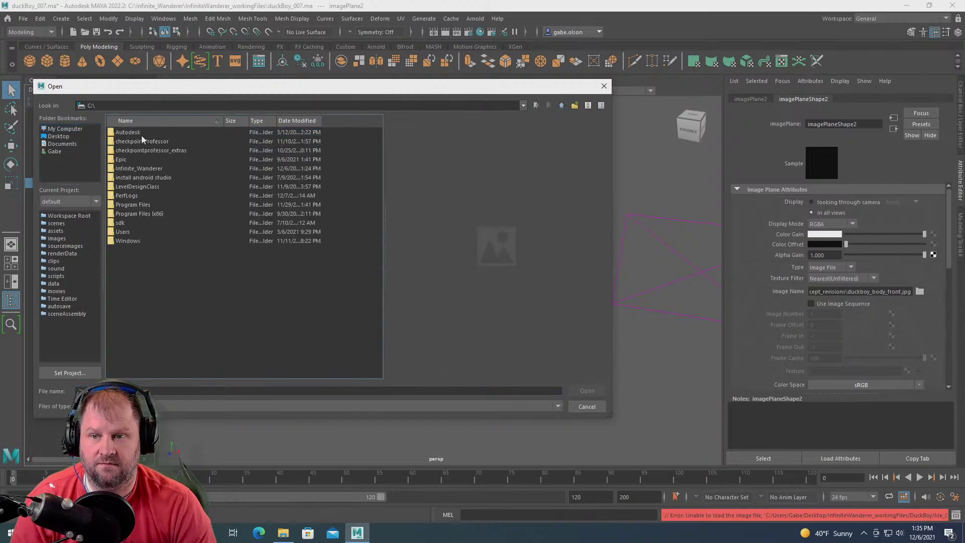
double_click(160, 168)
click(173, 179)
click(162, 171)
double_click(162, 171)
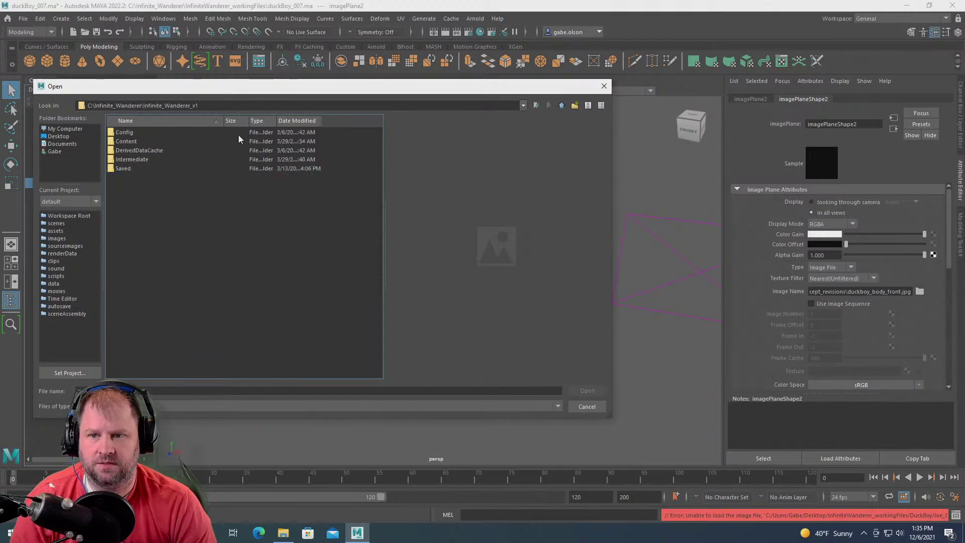
click(562, 106)
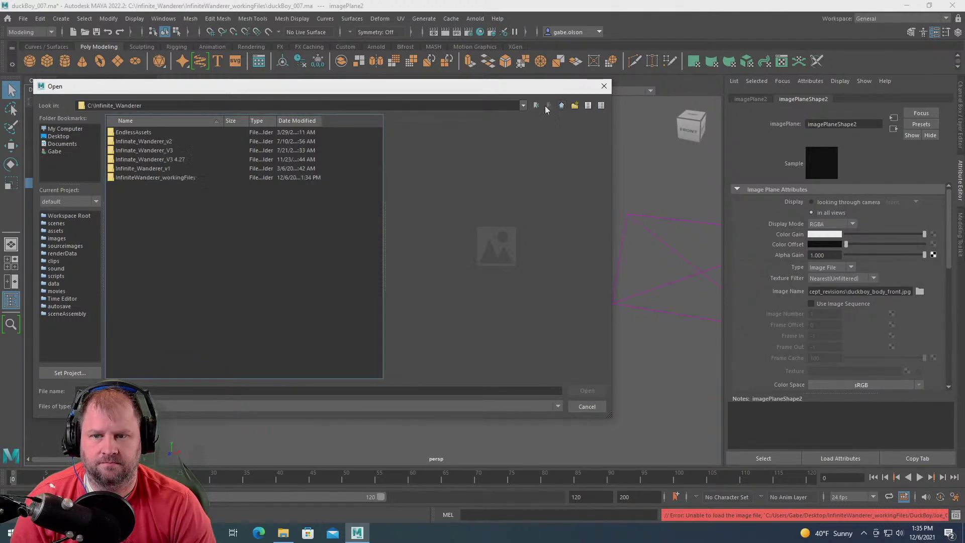
- Load duckboy_body_front.jpg from InfiniteWanderer_workingFiles\DuckBoy\Joe_Concept_revisions into imagePlane2 and deselect the plane
double_click(170, 176)
click(171, 175)
click(143, 142)
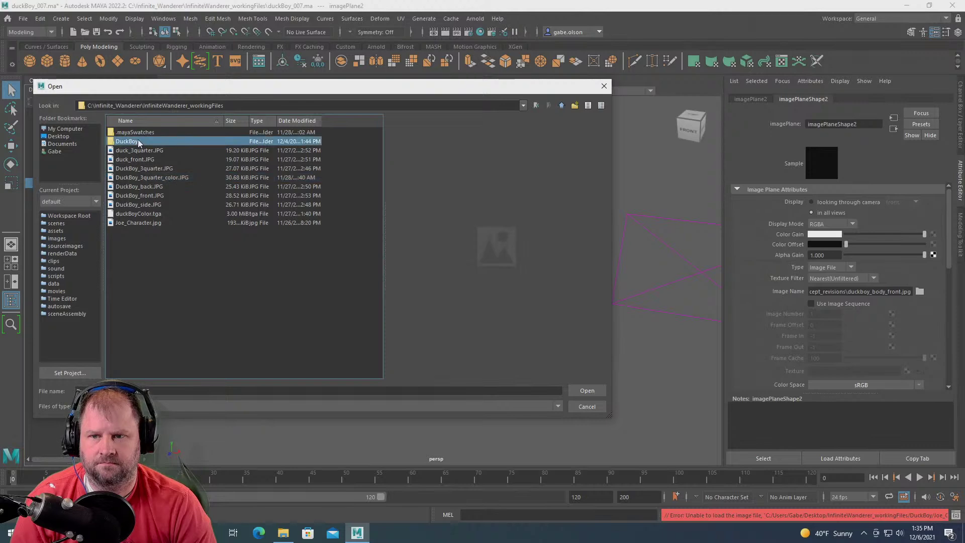
double_click(137, 139)
double_click(138, 131)
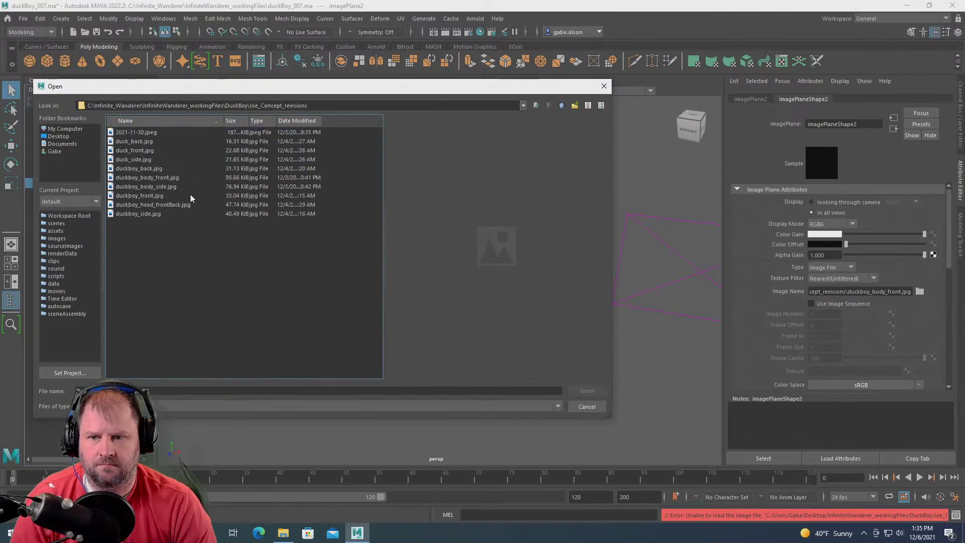
click(169, 179)
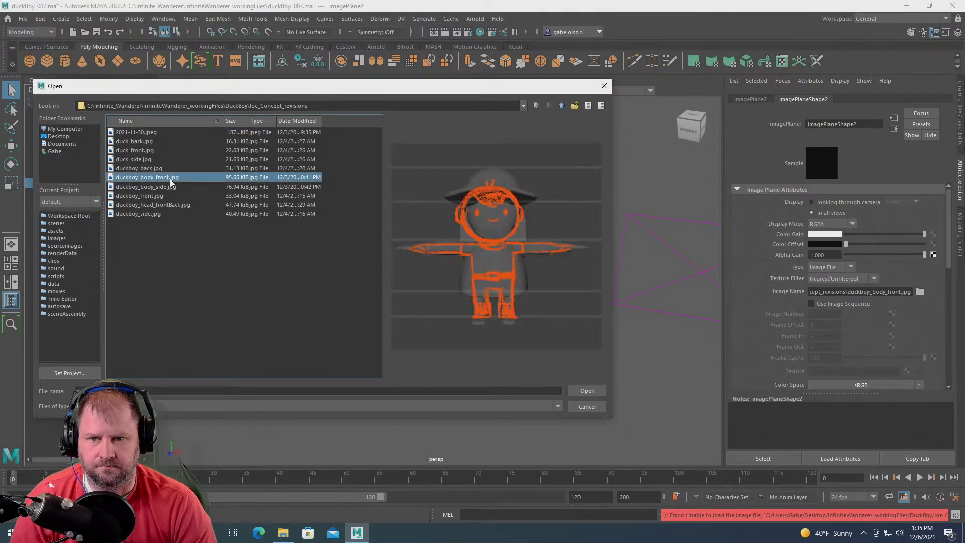
click(586, 390)
scroll(381, 247, down, 5)
alt+drag(505, 286, 456, 295)
click(463, 322)
- Save the scene under the new name duckBoy_008 in the default project's scenes folder
scroll(459, 321, up, 5)
alt+drag(405, 322, 424, 324)
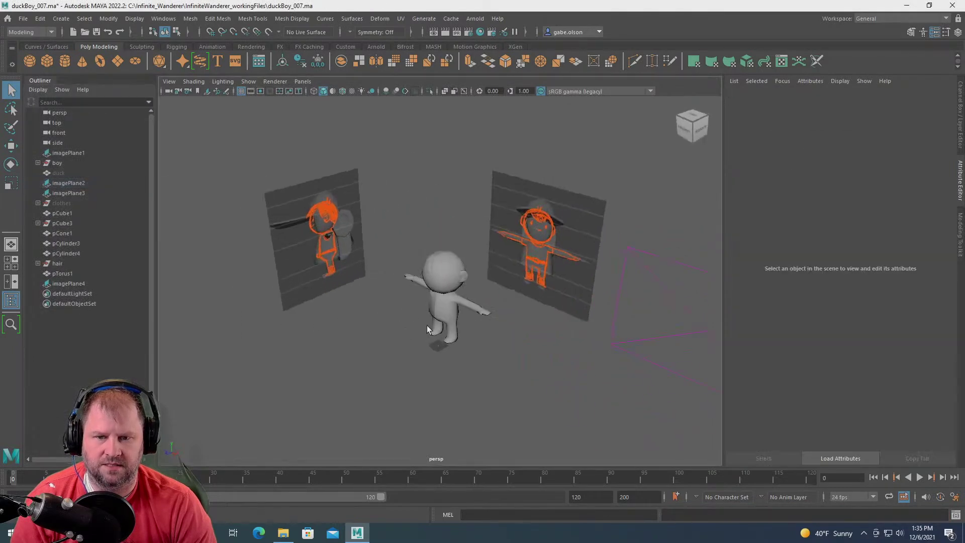
alt+drag(354, 317, 332, 301)
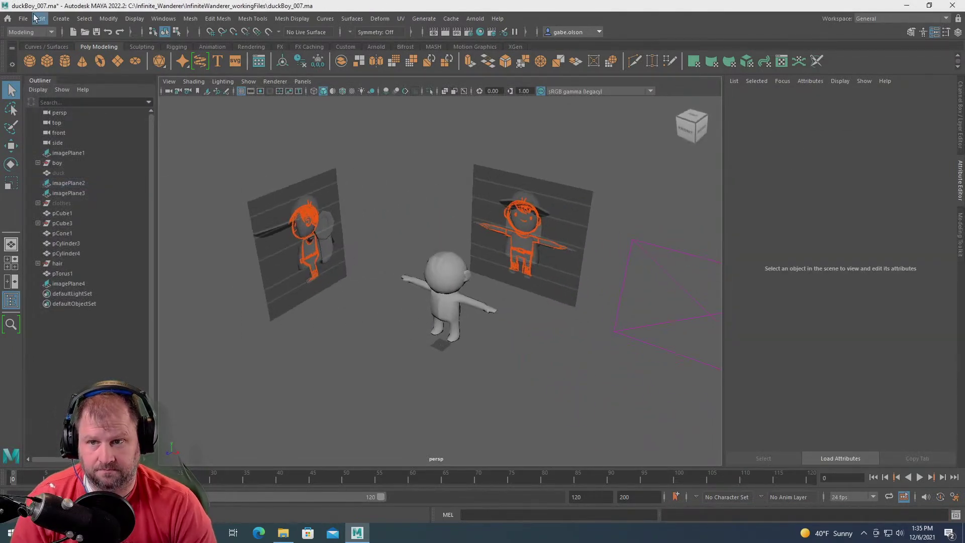
click(24, 19)
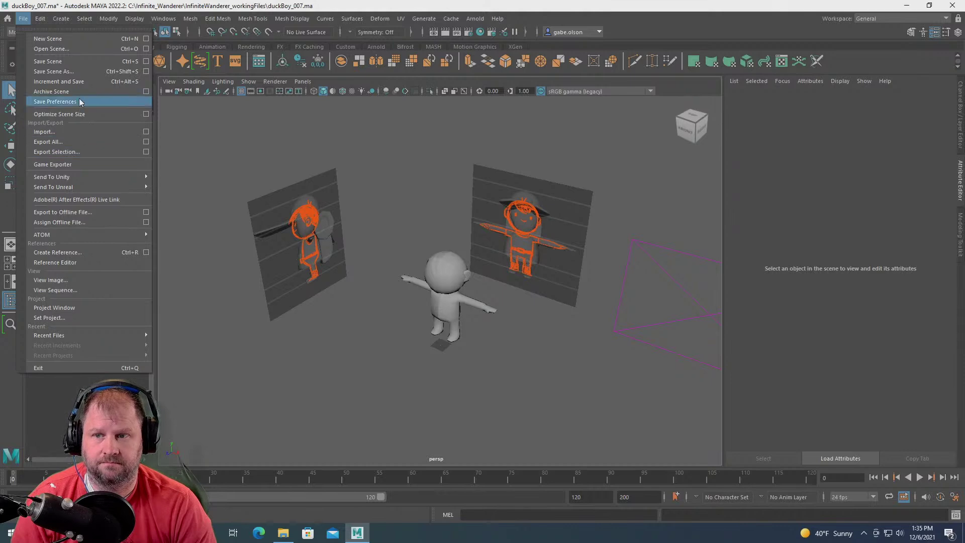
click(82, 62)
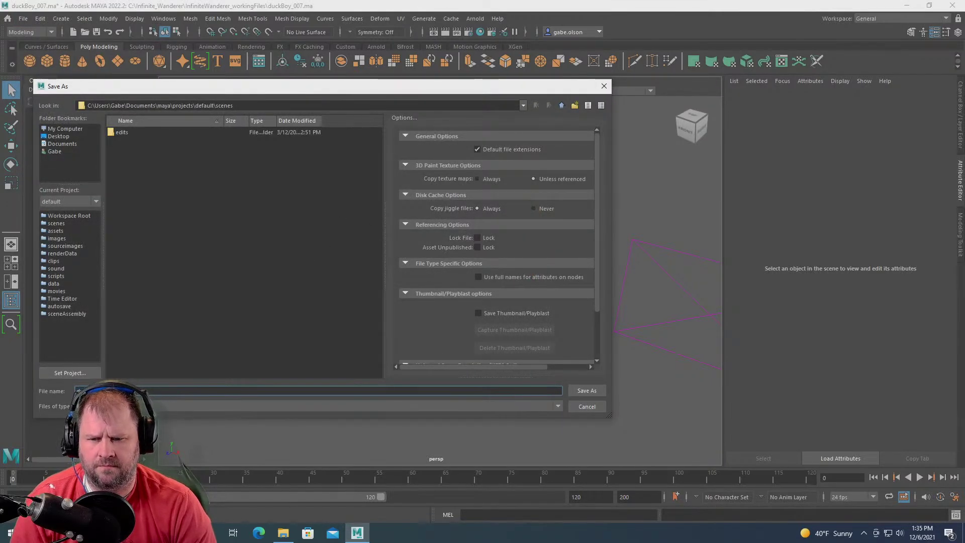
key(BackSpace)
text(8)
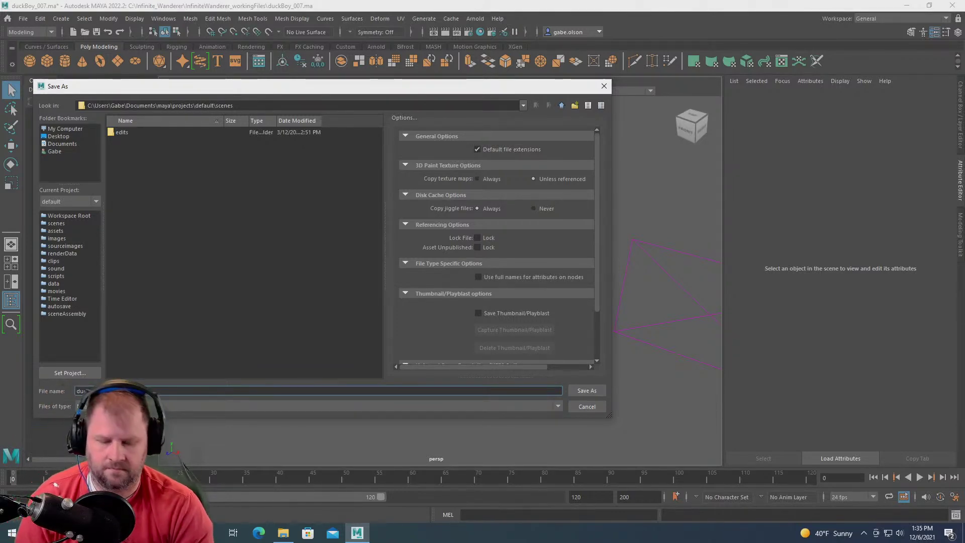
key(Return)
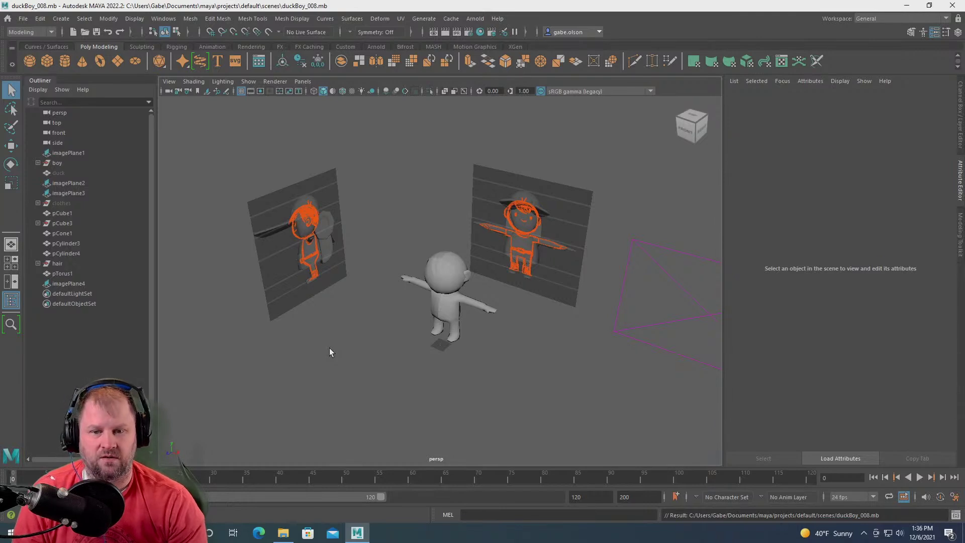
- Examine the boy's head mesh, hair fringe and hair cap pieces from the front and from above
alt+drag(529, 299, 520, 288)
key(w)
scroll(508, 267, up, 4)
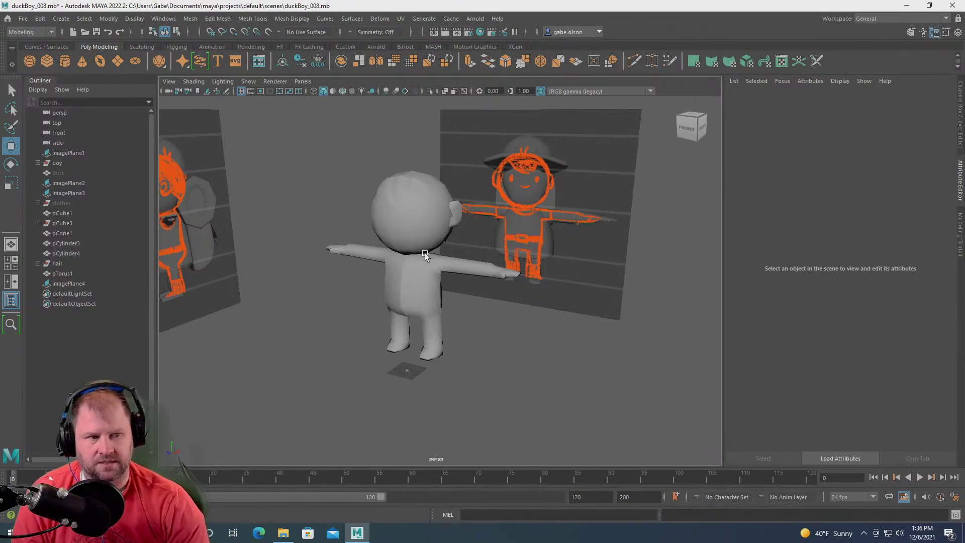
alt+drag(430, 251, 411, 236)
click(383, 206)
key(f)
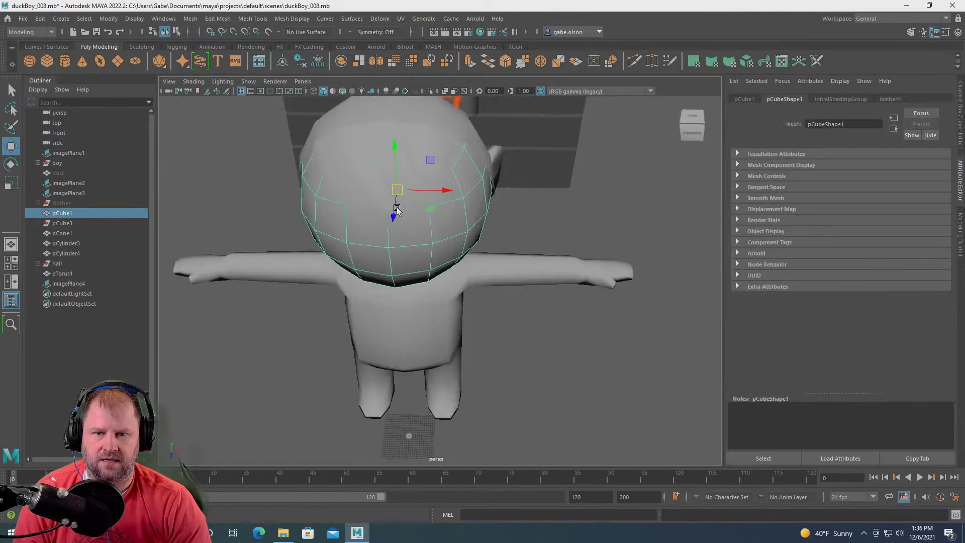
click(357, 163)
key(f)
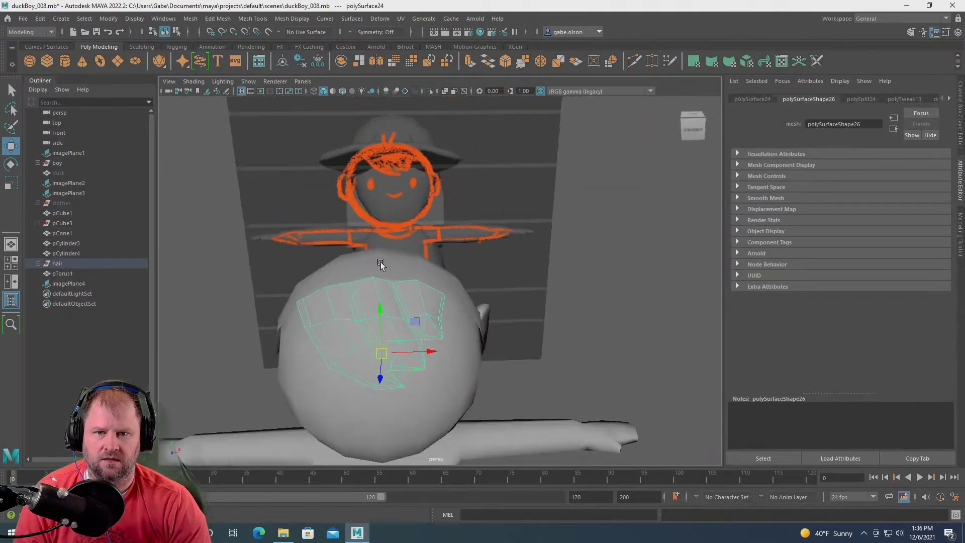
alt+drag(412, 256, 440, 265)
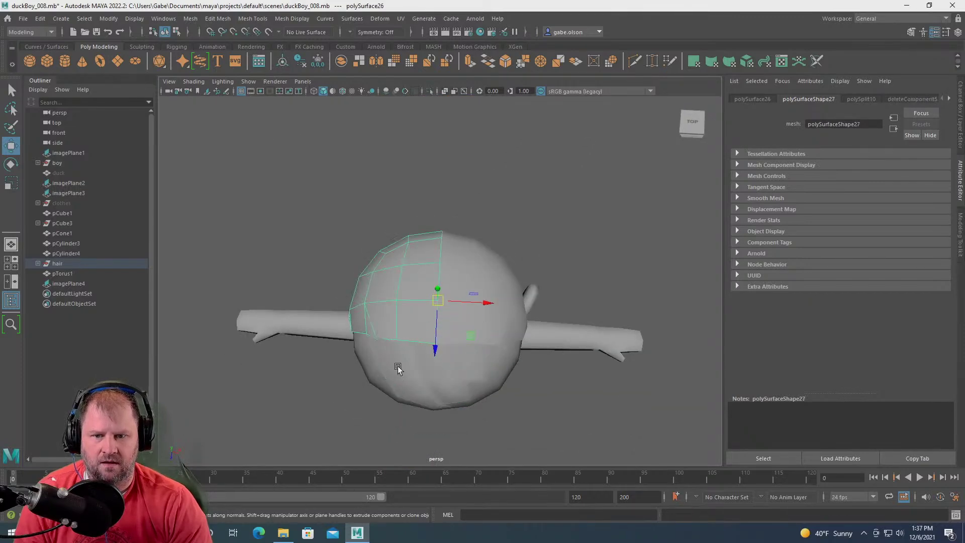
alt+drag(478, 276, 457, 258)
alt+drag(467, 328, 429, 207)
scroll(445, 258, up, 6)
scroll(427, 273, up, 3)
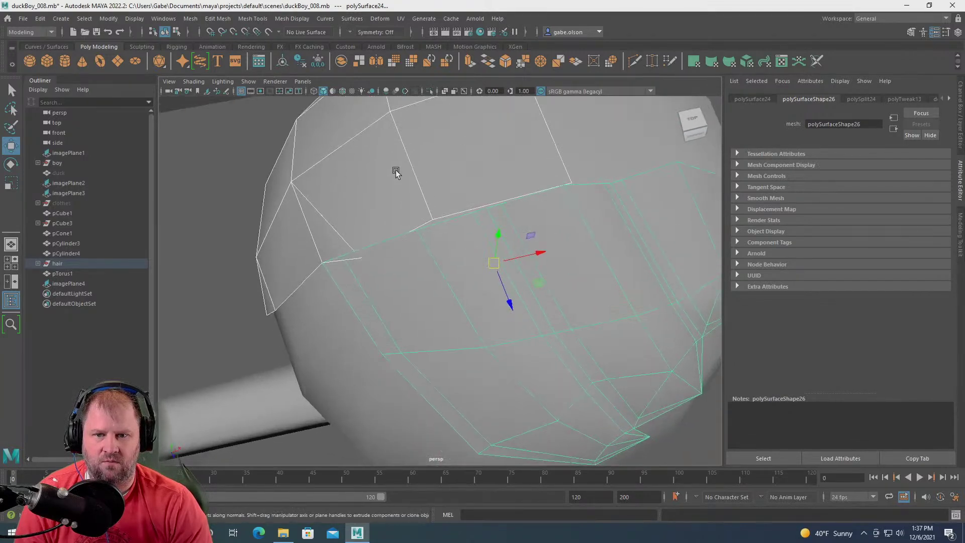
- Select the vertex on the front edge of the hair cap half where it meets the fringe
right_drag(429, 174, 392, 179)
click(433, 217)
click(436, 221)
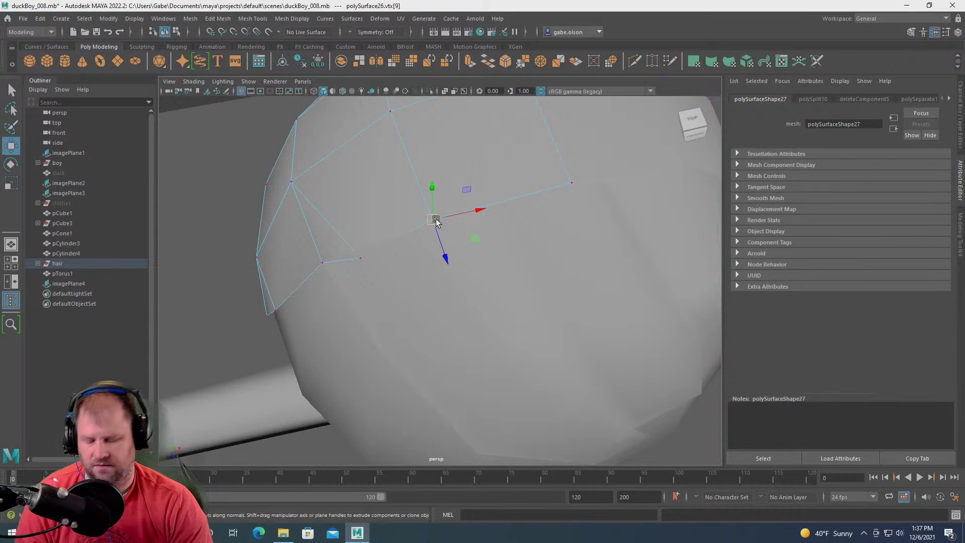
drag(430, 230, 493, 194)
scroll(426, 237, down, 10)
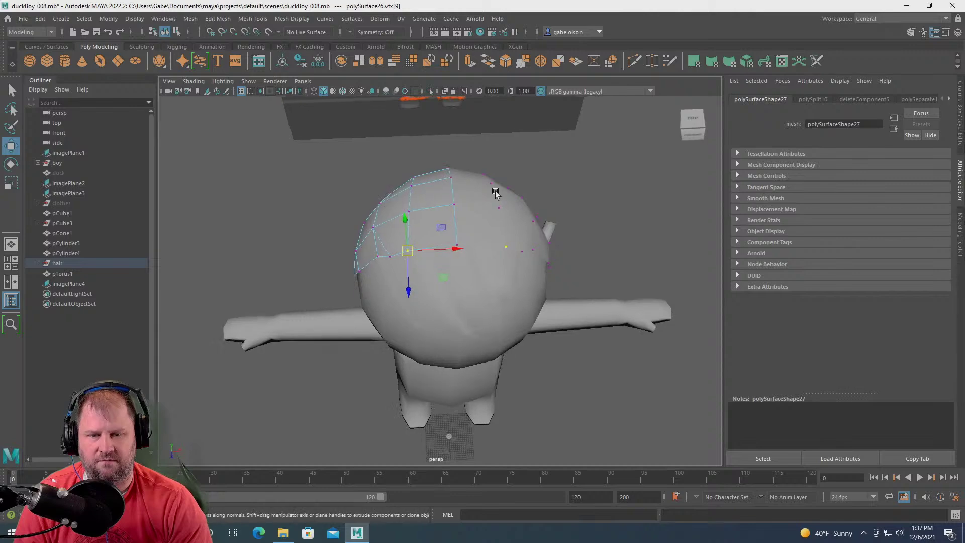
- Turn on wireframe-on-shaded display and inspect the topology of the hair cap from above
click(342, 91)
scroll(459, 246, up, 3)
alt+drag(416, 248, 402, 272)
scroll(402, 271, down, 5)
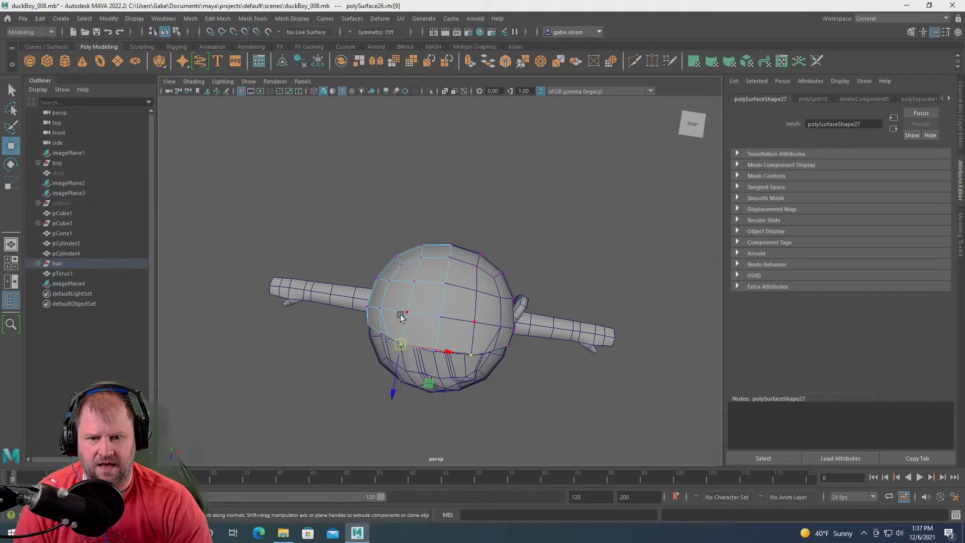
alt+drag(405, 284, 387, 199)
scroll(498, 291, up, 5)
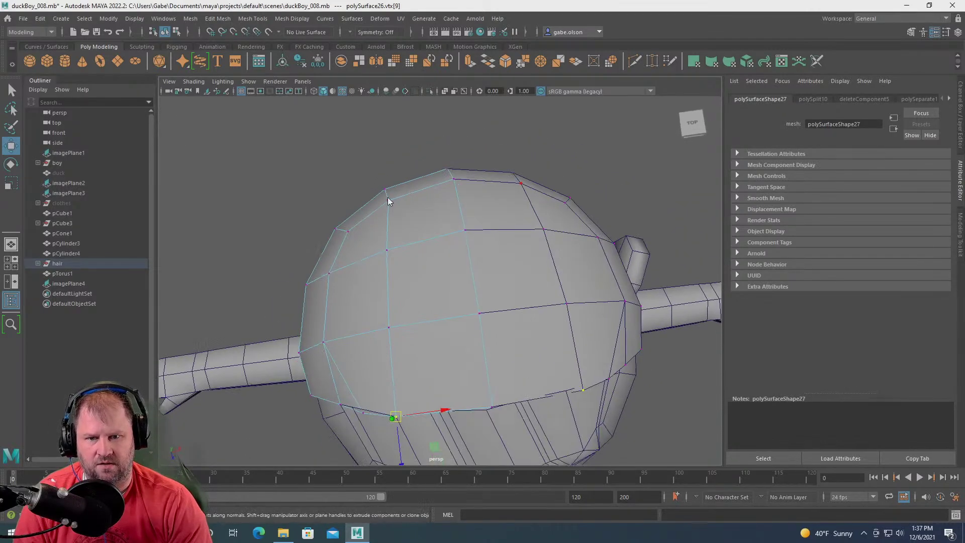
- Cut the hair cap half with Multi-Cut from a crown vertex to a new point on the next edge toward the back
right_drag(411, 221, 453, 215)
click(437, 221)
scroll(427, 228, down, 5)
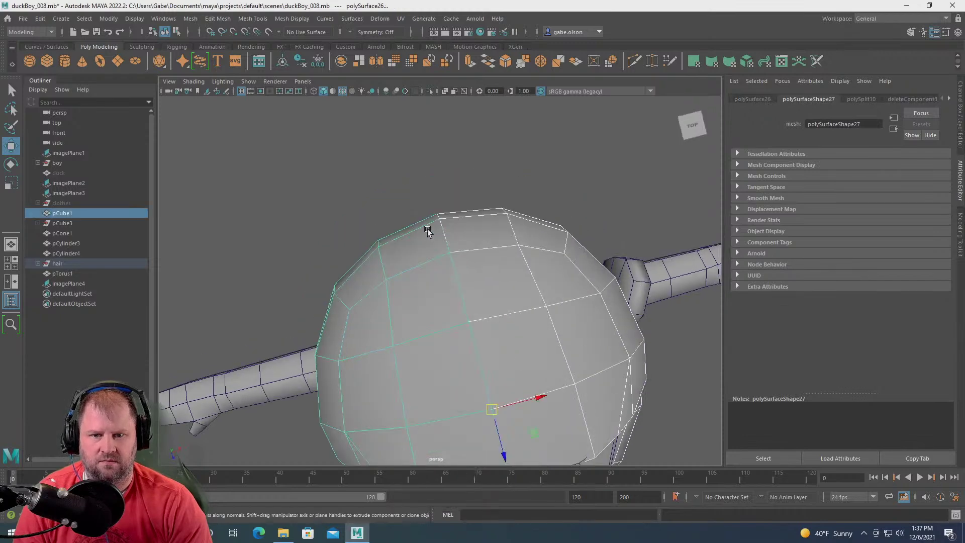
alt+drag(470, 245, 412, 181)
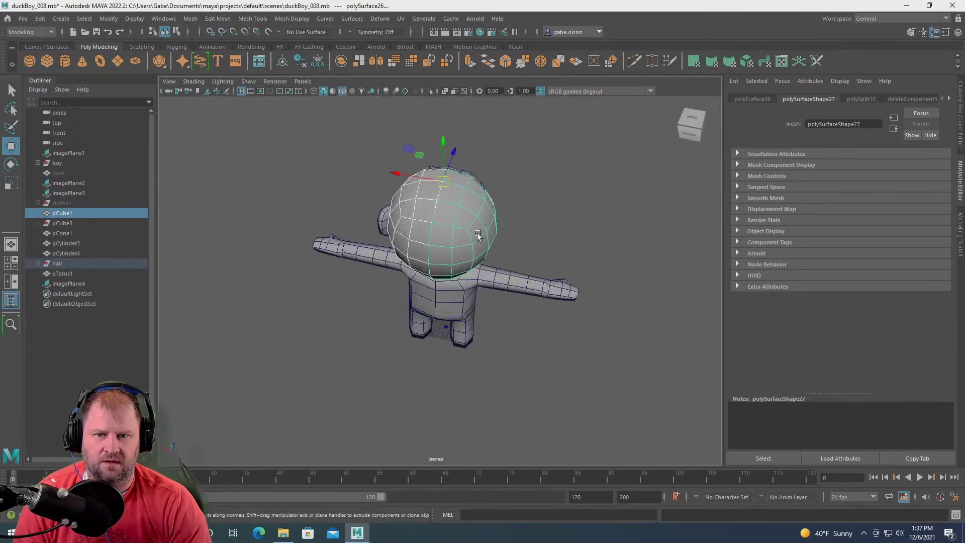
scroll(409, 165, up, 4)
alt+drag(505, 168, 298, 188)
scroll(298, 188, up, 4)
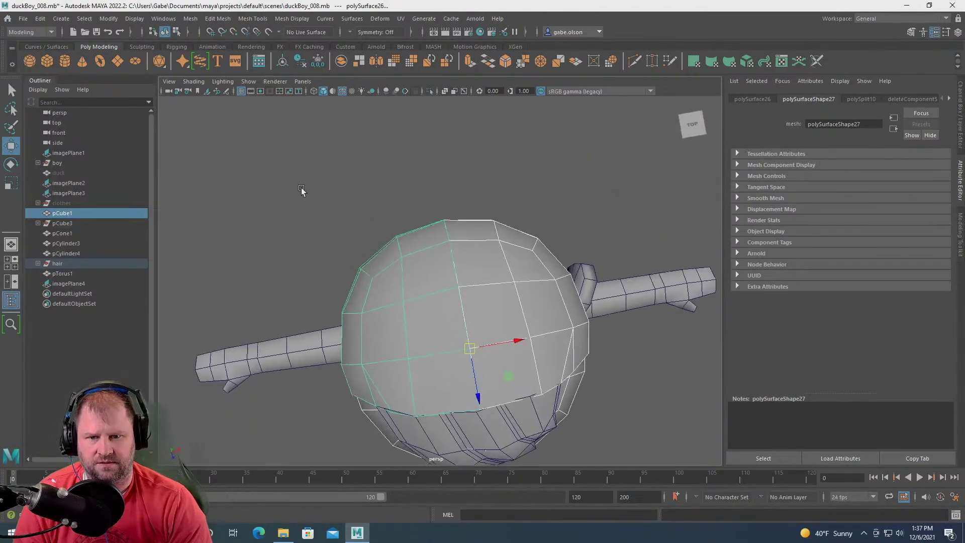
shift+right_click(417, 241)
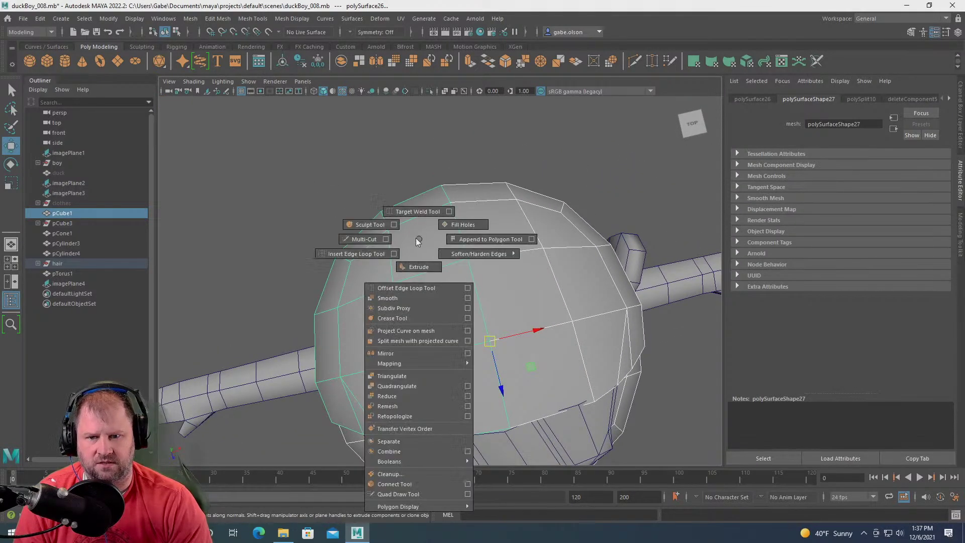
click(363, 239)
click(403, 362)
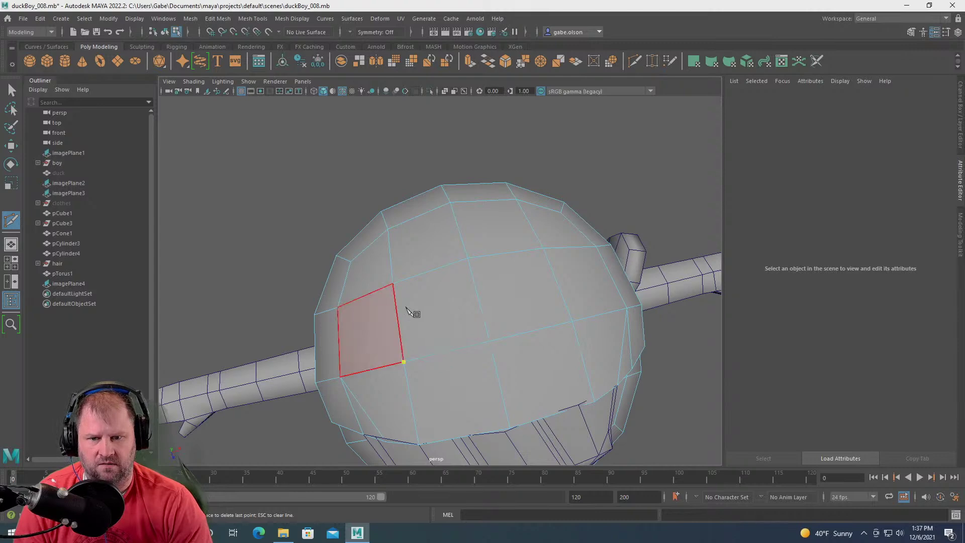
click(407, 279)
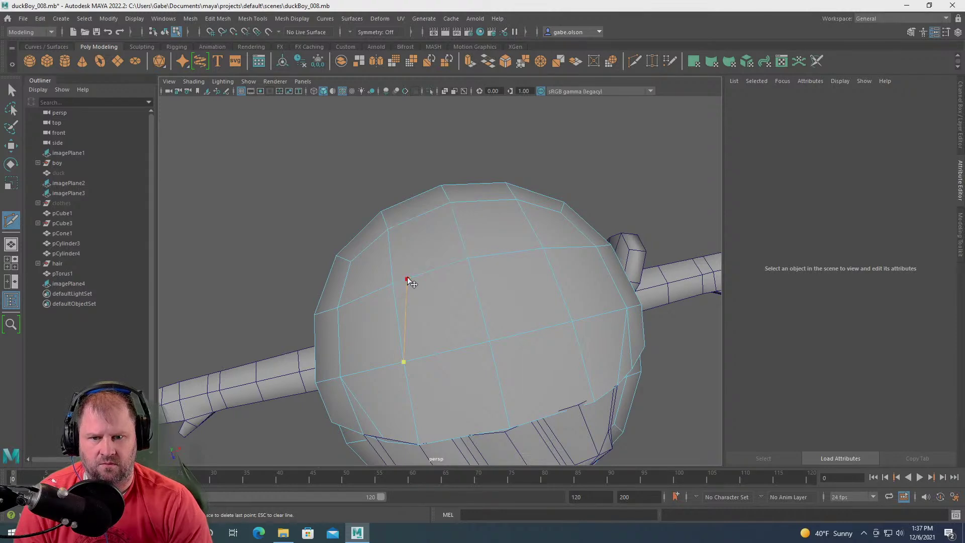
key(Return)
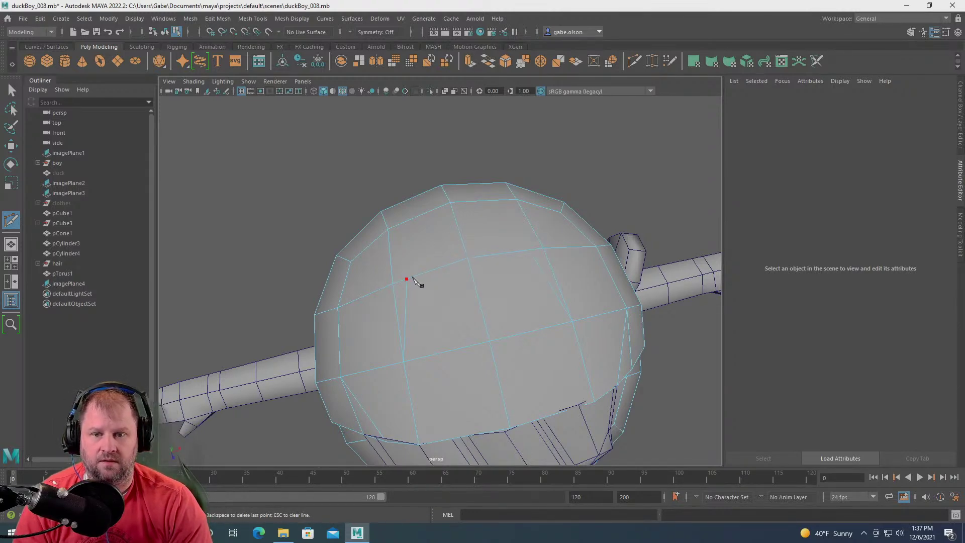
- Extend the Multi-Cut line from the centre-seam vertex at the back of the hair cap to the new edge point
click(407, 278)
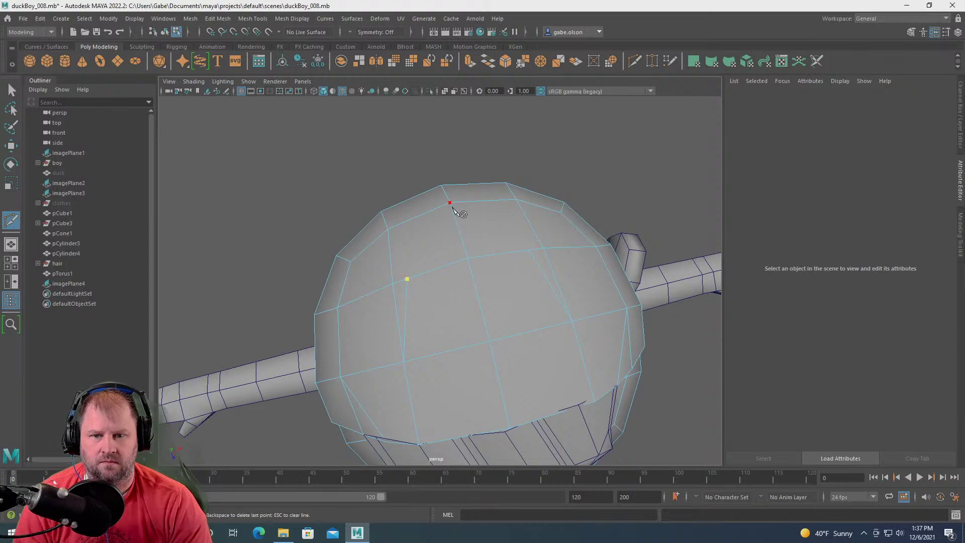
key(Escape)
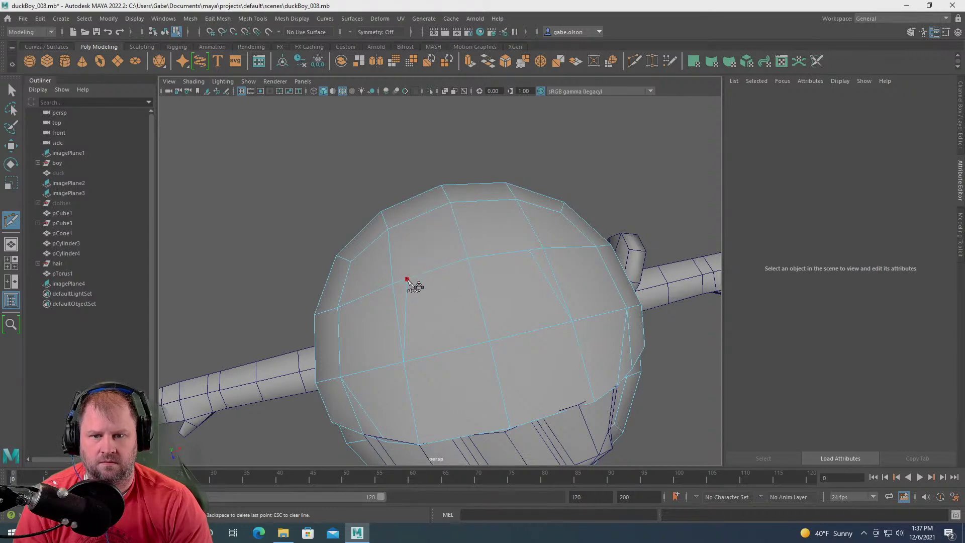
click(450, 202)
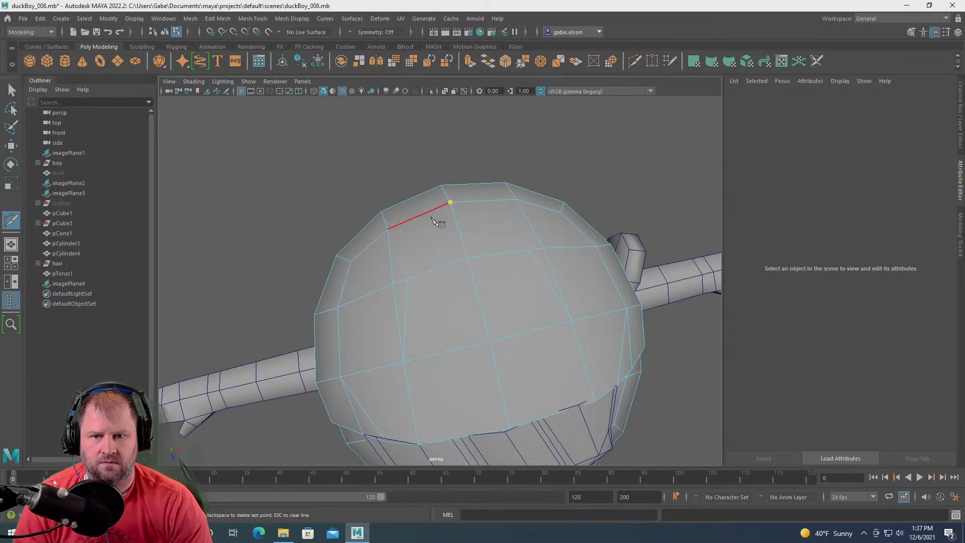
click(409, 281)
key(Return)
key(w)
- Select the upper faces of the hair cap half in face mode, from the front edge around to the back
scroll(438, 263, down, 5)
alt+drag(440, 264, 486, 250)
scroll(429, 233, up, 6)
scroll(448, 222, down, 5)
scroll(418, 215, up, 3)
scroll(487, 250, up, 3)
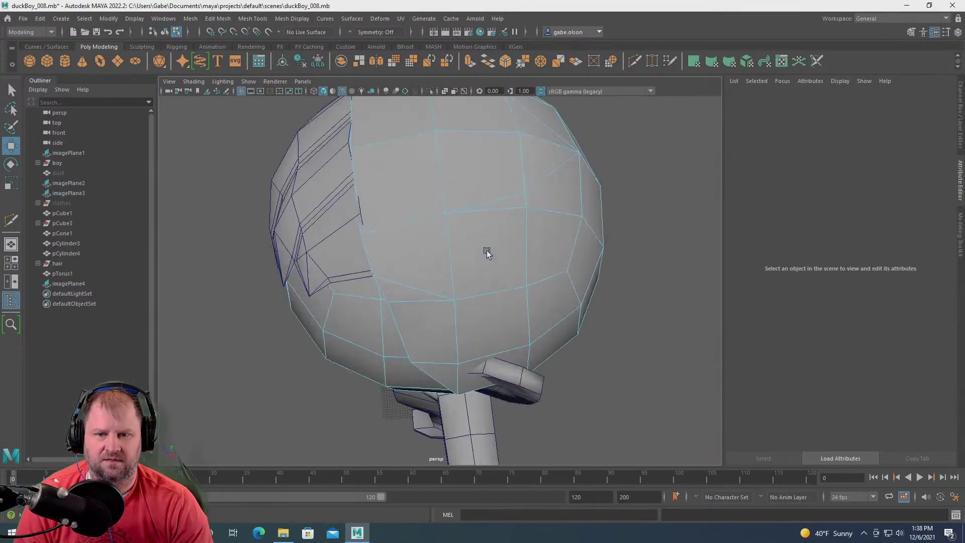
right_drag(424, 164, 417, 179)
click(416, 179)
shift+click(431, 252)
shift+click(500, 255)
shift+click(482, 159)
shift+click(552, 161)
shift+click(560, 212)
shift+click(536, 222)
shift+click(515, 203)
- Check the face selection from all sides and try to separate the selected faces from the hair cap
scroll(502, 202, down, 5)
alt+drag(502, 202, 571, 221)
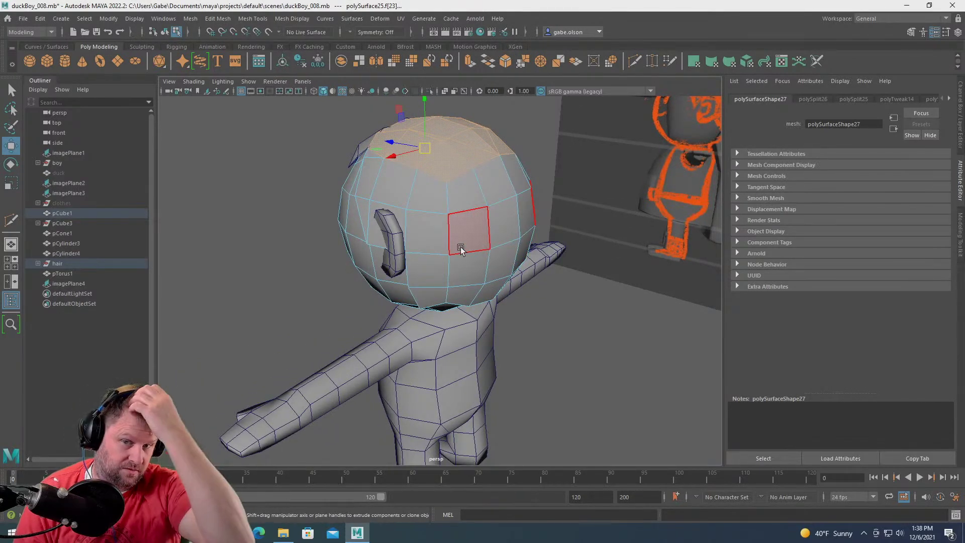
alt+drag(460, 246, 326, 215)
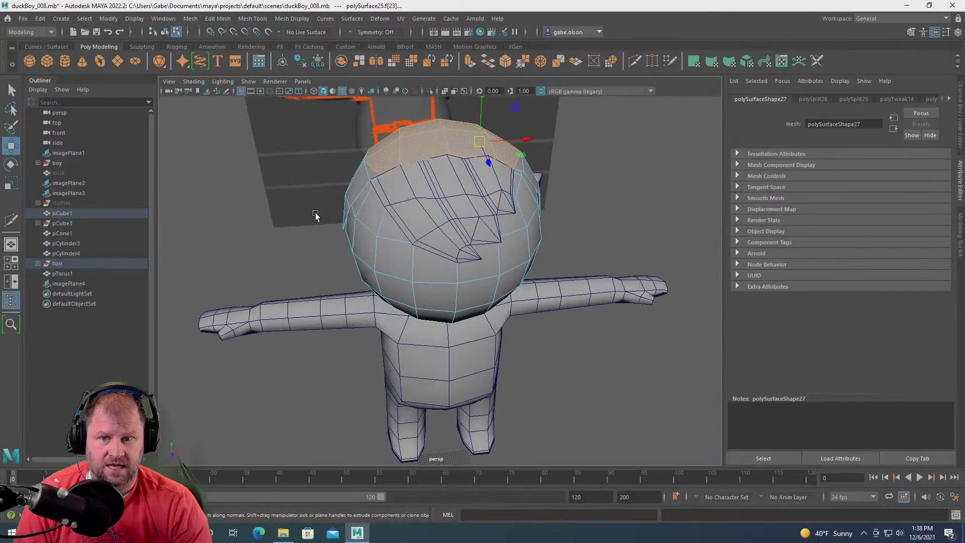
alt+drag(572, 165, 421, 142)
alt+drag(485, 182, 452, 260)
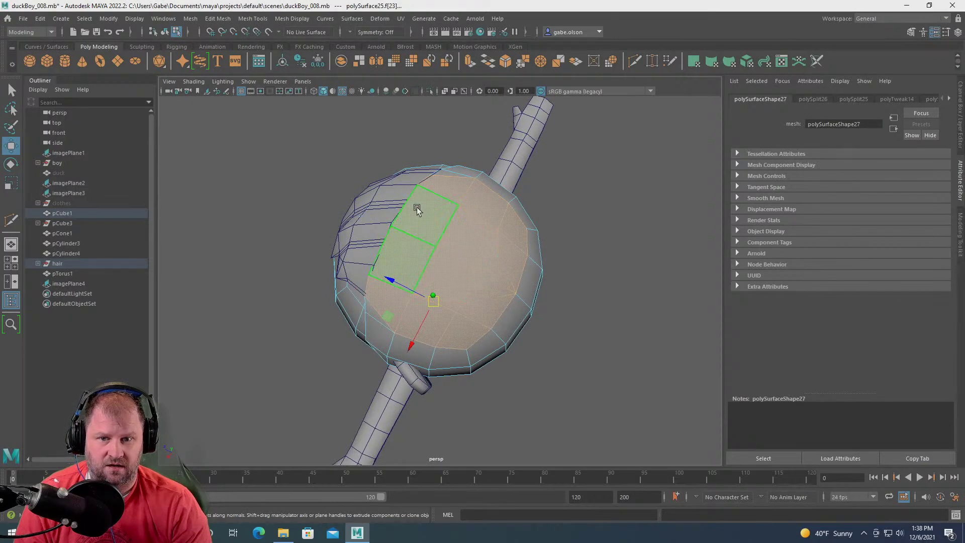
alt+drag(409, 285, 523, 274)
scroll(553, 269, up, 5)
scroll(555, 276, down, 4)
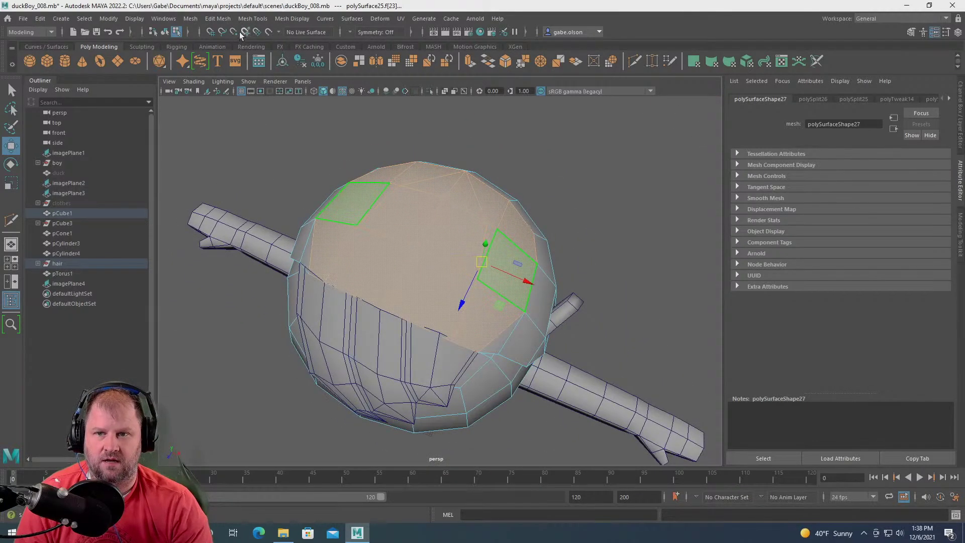
click(190, 18)
click(219, 66)
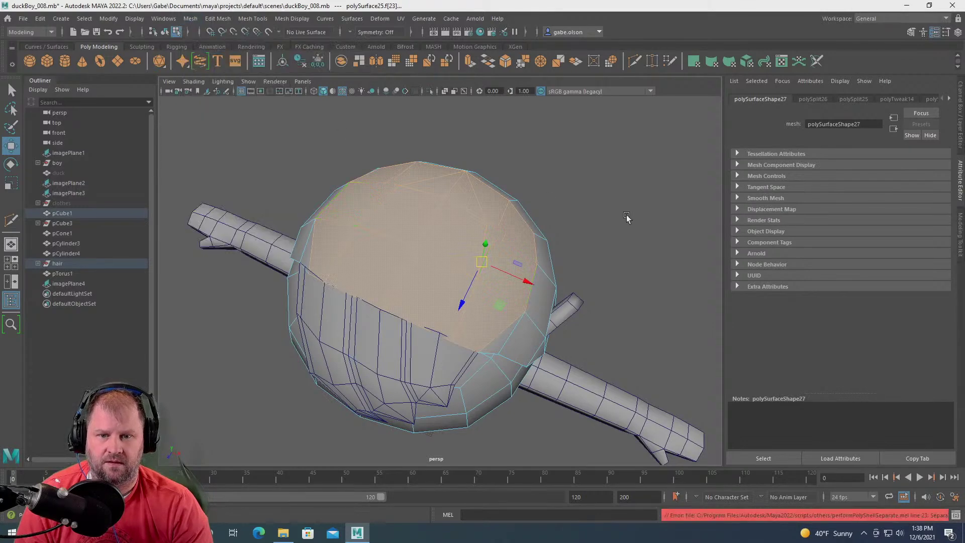
- Clear the face selection and return the hair cap half to object mode
click(596, 218)
click(448, 223)
right_drag(448, 222, 506, 195)
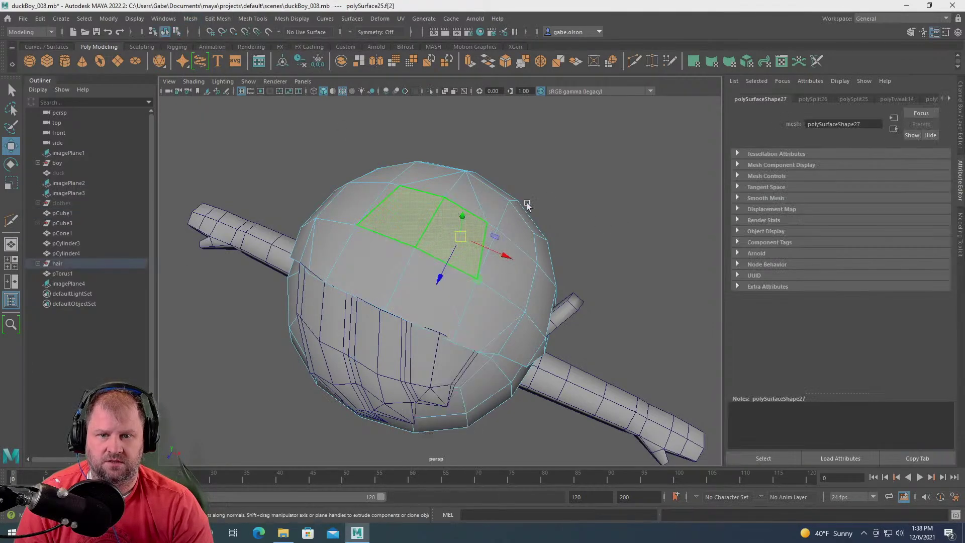
right_drag(477, 232, 538, 209)
alt+drag(538, 209, 472, 215)
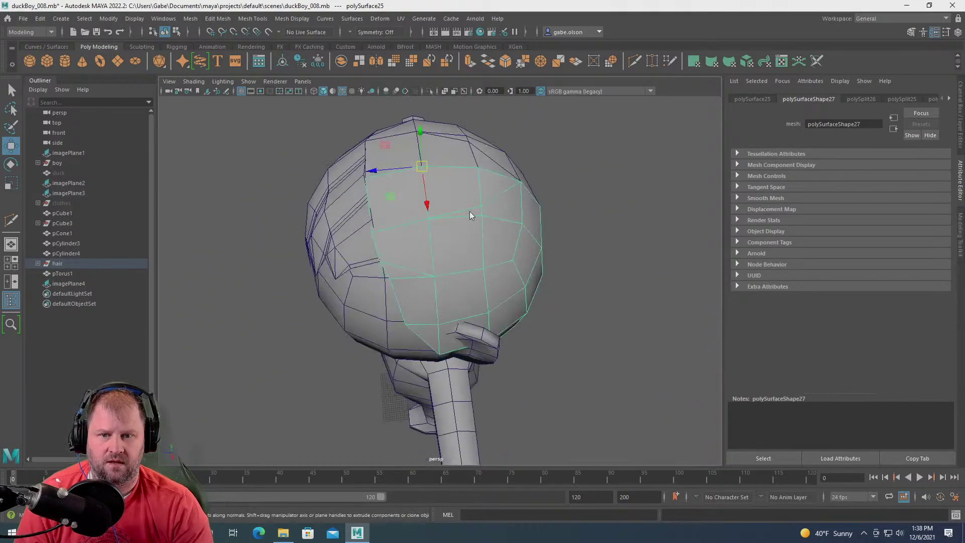
- Reselect the upper faces of the hair cap half, including those along the front edge by the fringe
click(452, 199)
right_drag(452, 207, 454, 225)
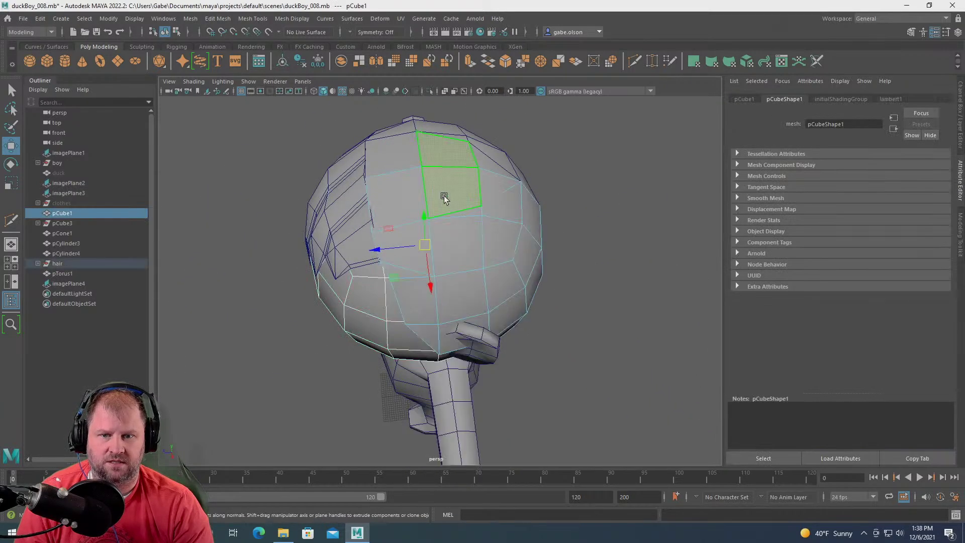
click(441, 194)
shift+click(492, 210)
shift+click(496, 189)
shift+click(499, 232)
shift+click(469, 245)
shift+click(420, 249)
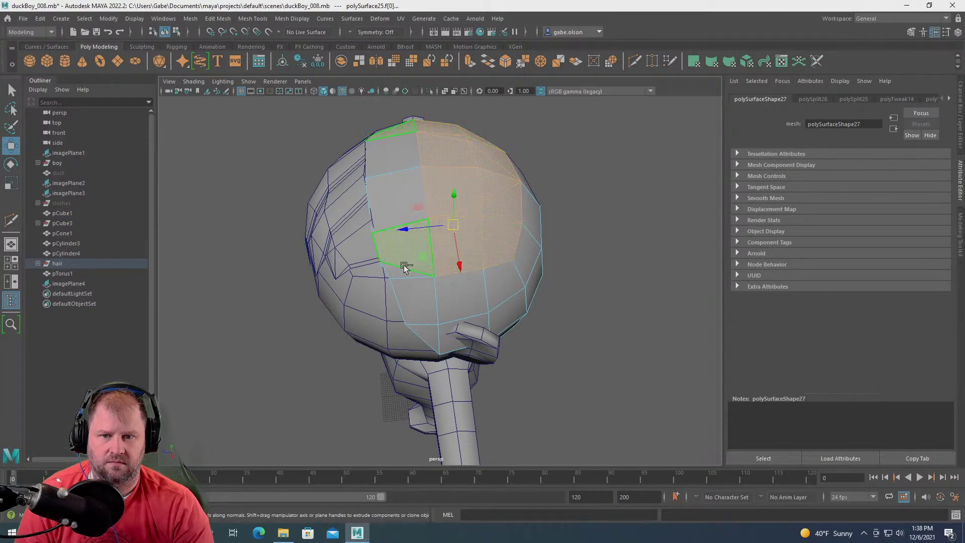
shift+click(390, 203)
- Try the Separate operation again on the reselected hair cap faces, then clear the selection
alt+drag(390, 203, 401, 217)
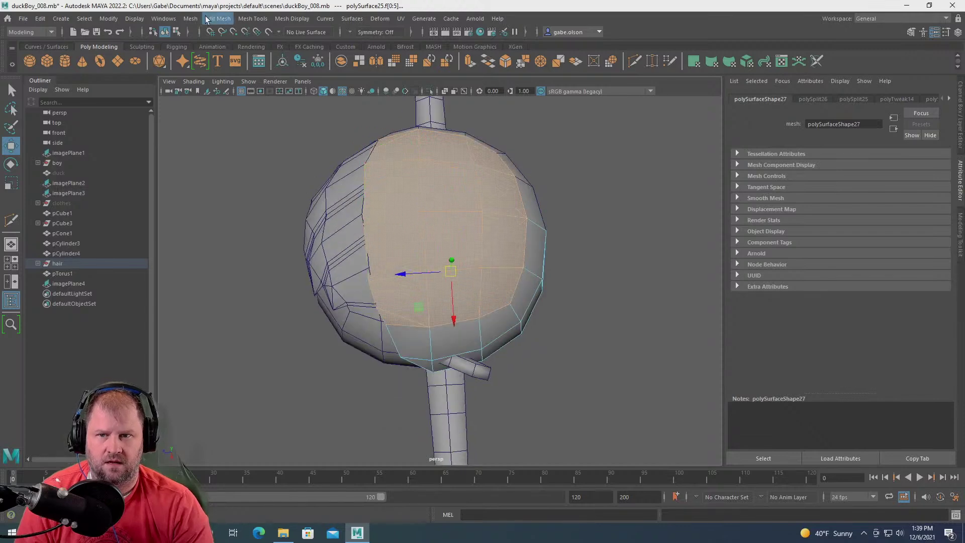
click(190, 19)
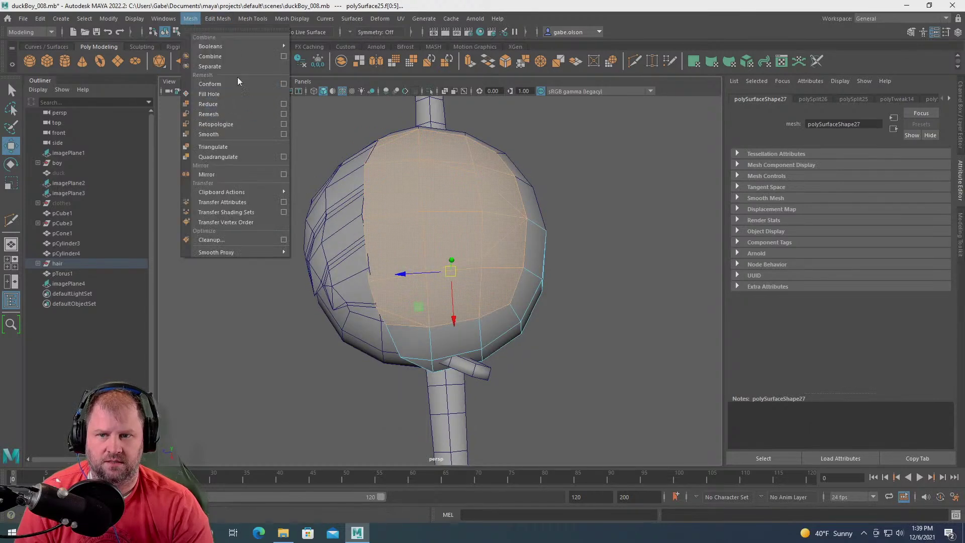
click(229, 66)
alt+drag(618, 250, 454, 188)
right_drag(455, 188, 458, 162)
click(243, 160)
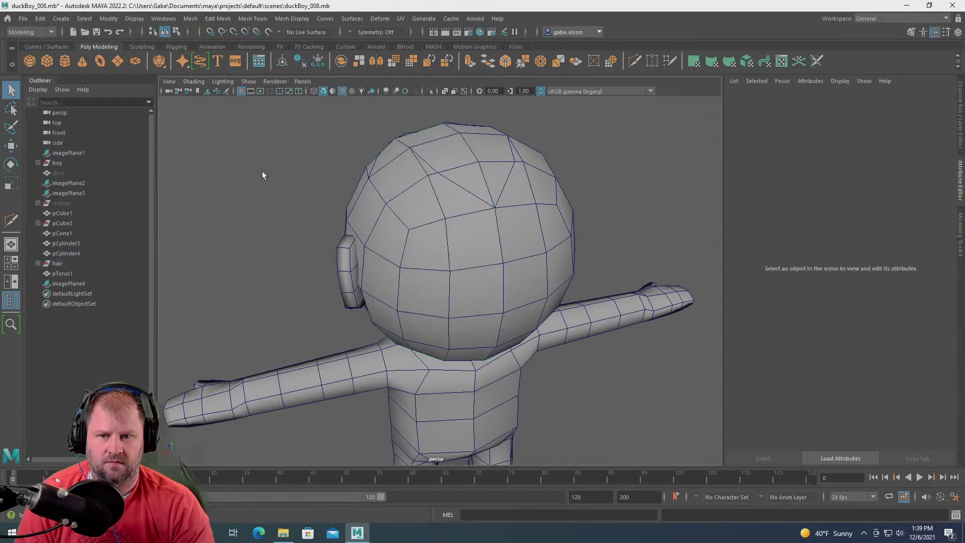
- Delete the mirrored half of the hair cap on the opposite side of the head
click(454, 164)
alt+drag(436, 169, 548, 222)
click(553, 222)
key(Delete)
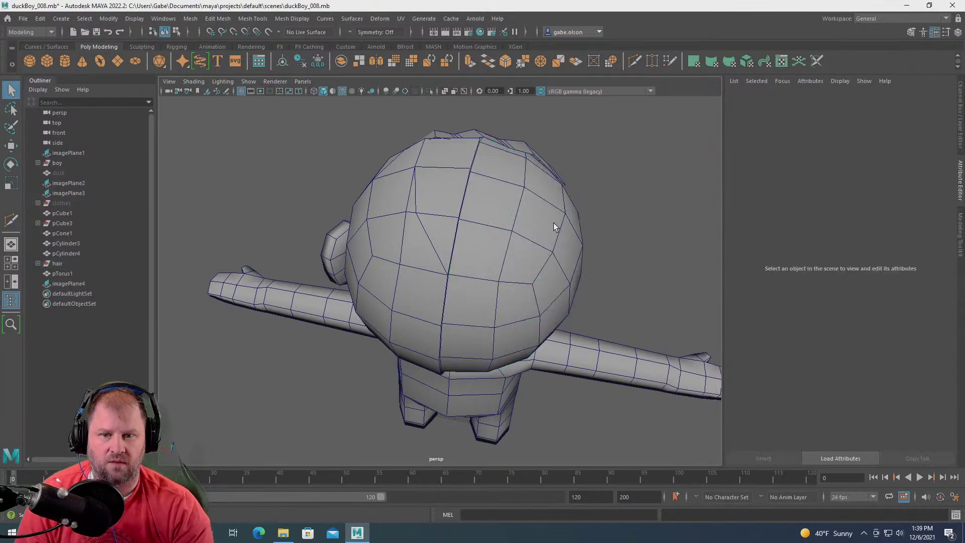
- Select the upper faces of the remaining hair cap half in face mode, from the front edge around to the back
alt+drag(526, 233, 633, 201)
click(456, 187)
scroll(455, 183, up, 5)
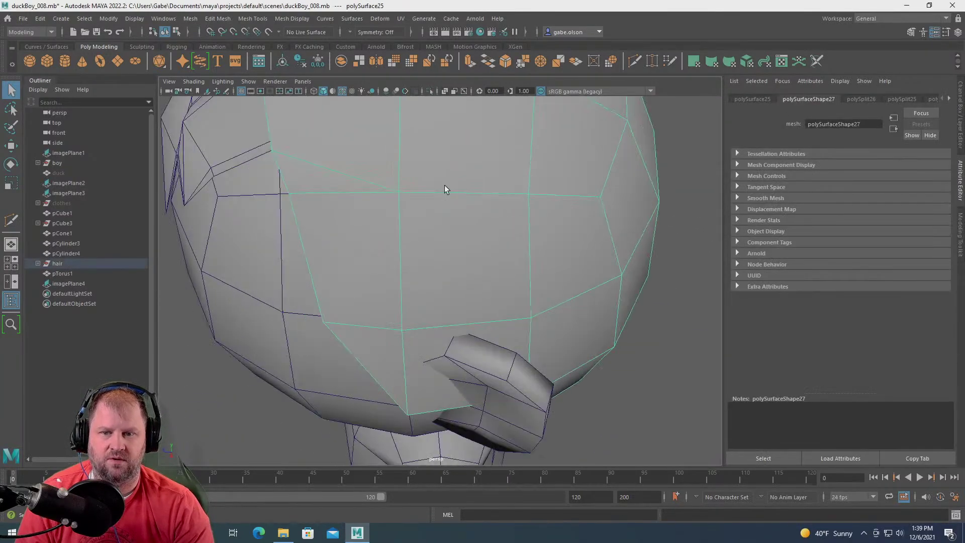
alt+drag(444, 185, 438, 194)
key(w)
scroll(438, 194, down, 5)
right_drag(434, 193, 429, 212)
click(392, 217)
shift+click(408, 290)
shift+click(441, 300)
shift+click(504, 280)
shift+click(513, 221)
shift+click(460, 214)
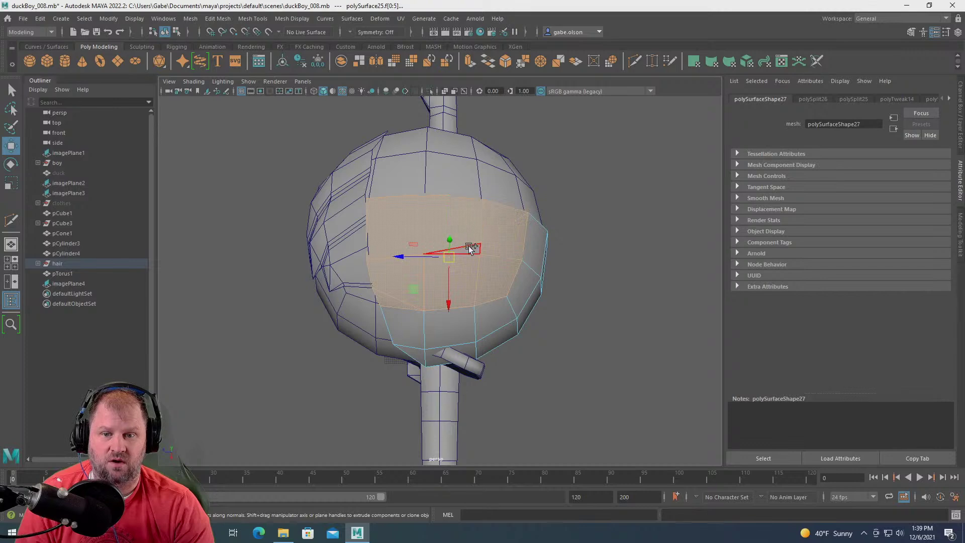
- Extract the selected upper faces of the hair cap half into a separate piece and clear the selection
alt+drag(491, 246, 498, 270)
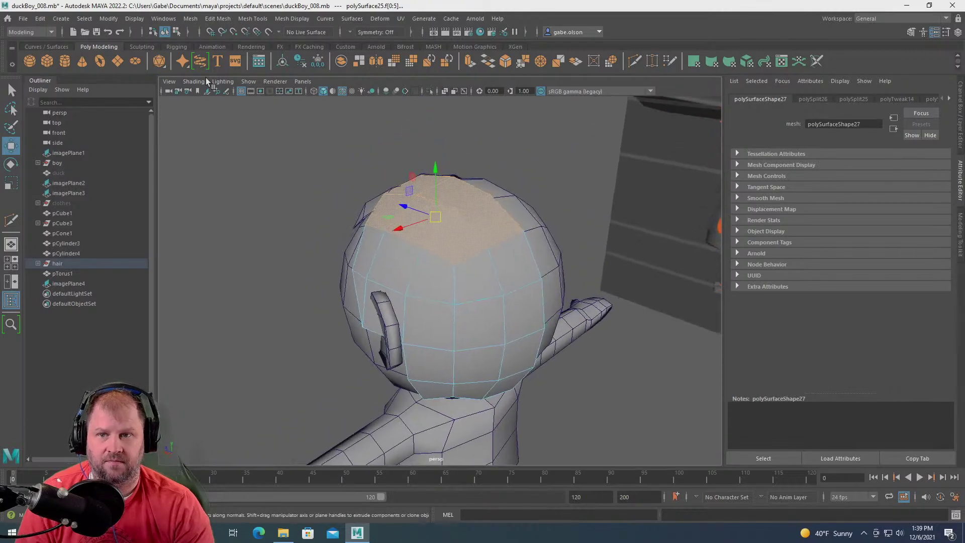
click(191, 20)
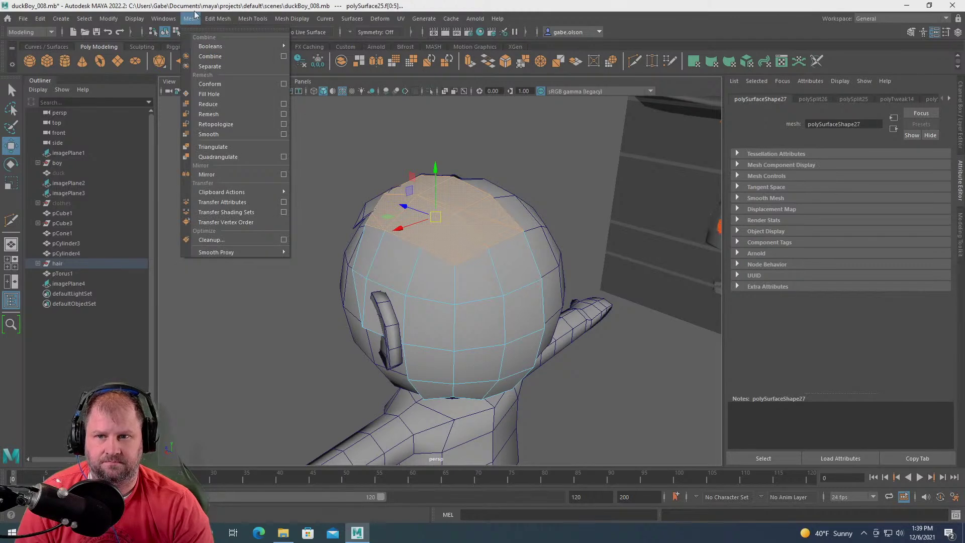
mouse_move(212, 20)
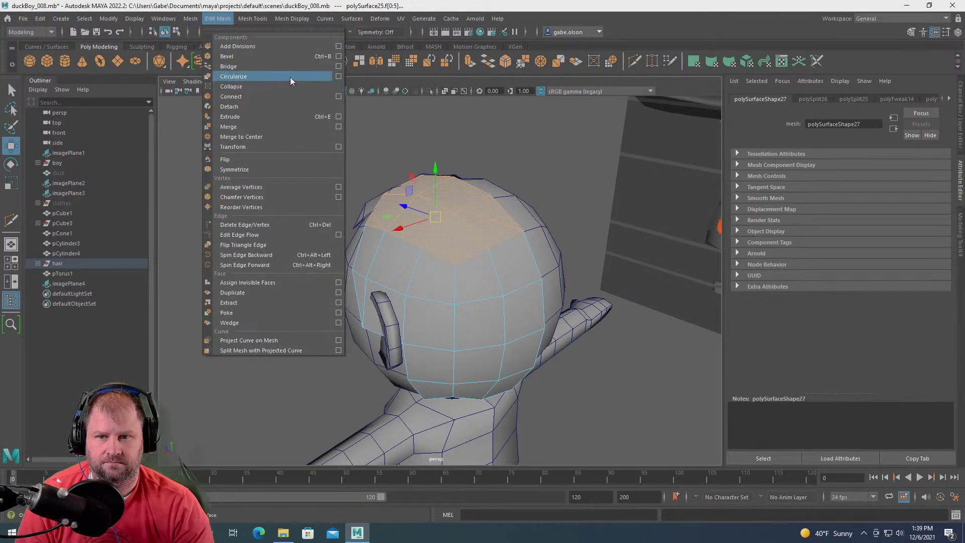
click(247, 302)
alt+drag(267, 175, 252, 202)
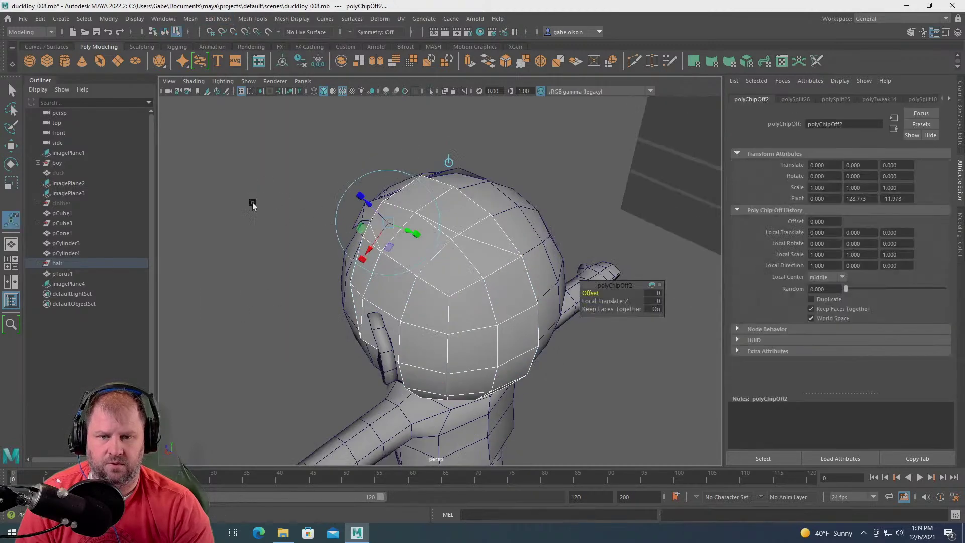
click(282, 193)
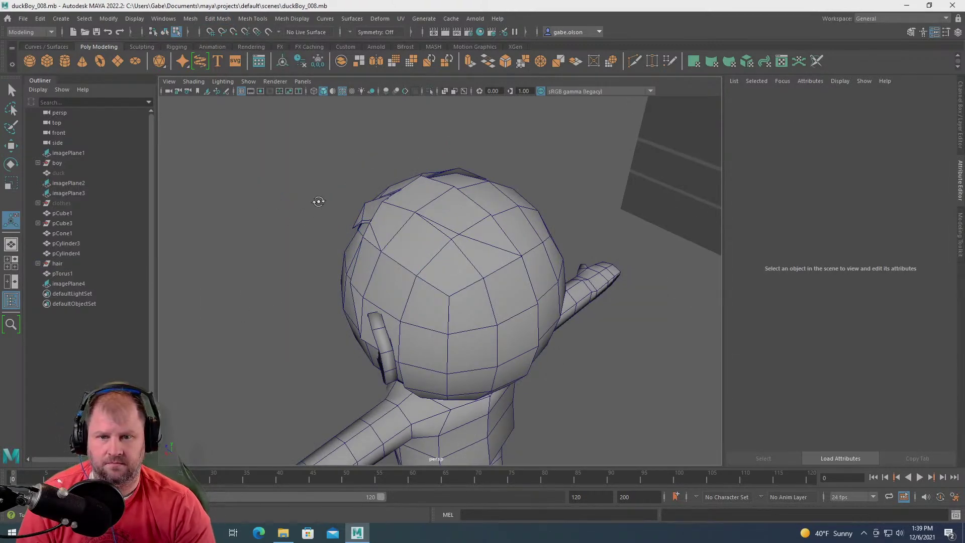
- Try to mirror the lower hair cap piece by running Duplicate Special with its current settings
alt+drag(317, 200, 302, 195)
key(w)
right_drag(450, 322, 493, 240)
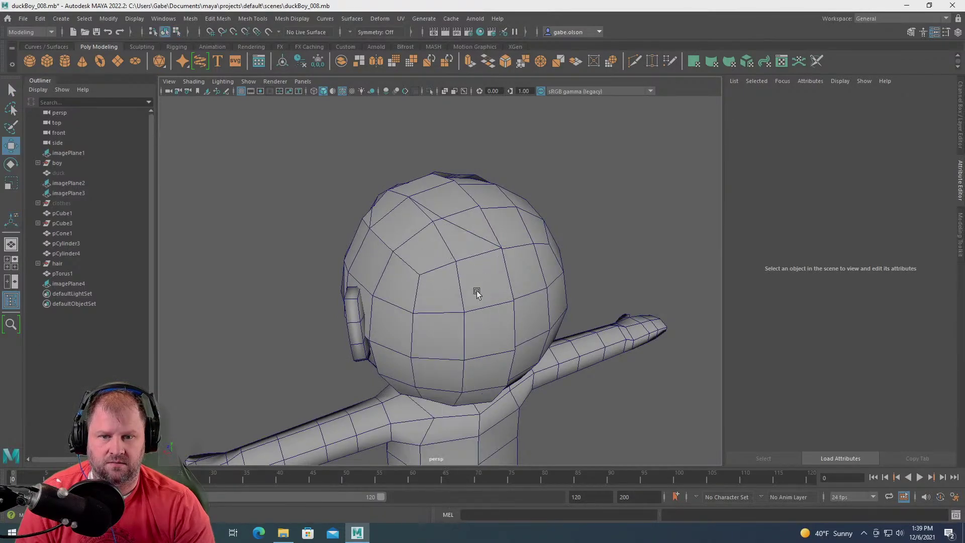
click(481, 302)
alt+drag(480, 306, 241, 302)
click(40, 19)
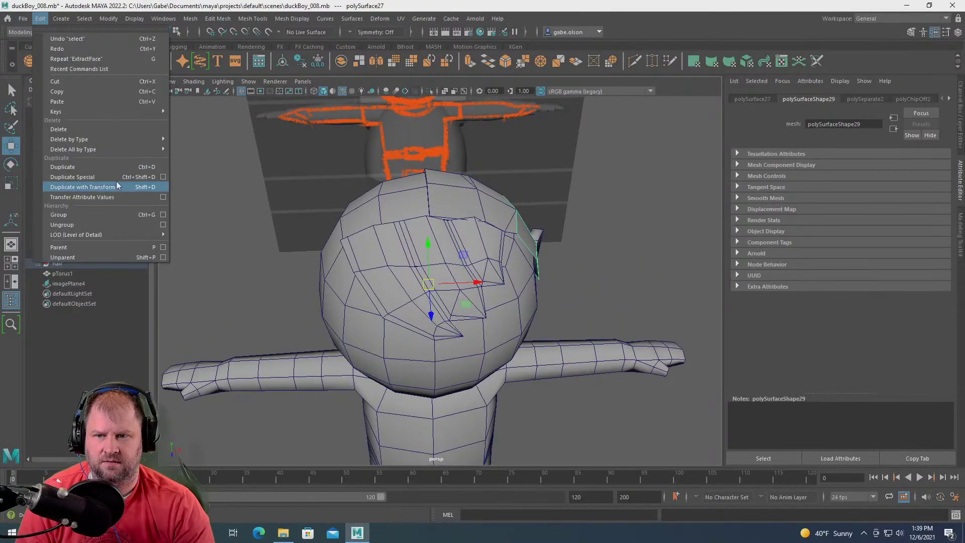
click(100, 178)
alt+drag(261, 228, 138, 79)
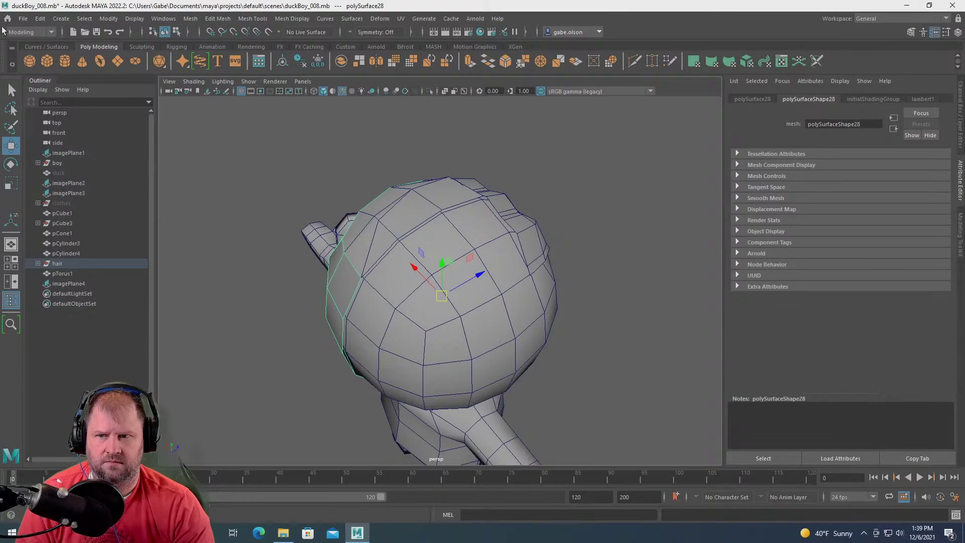
- Run Duplicate Special on the lower hair piece once more, then delete the surplus overlapping copies
click(40, 18)
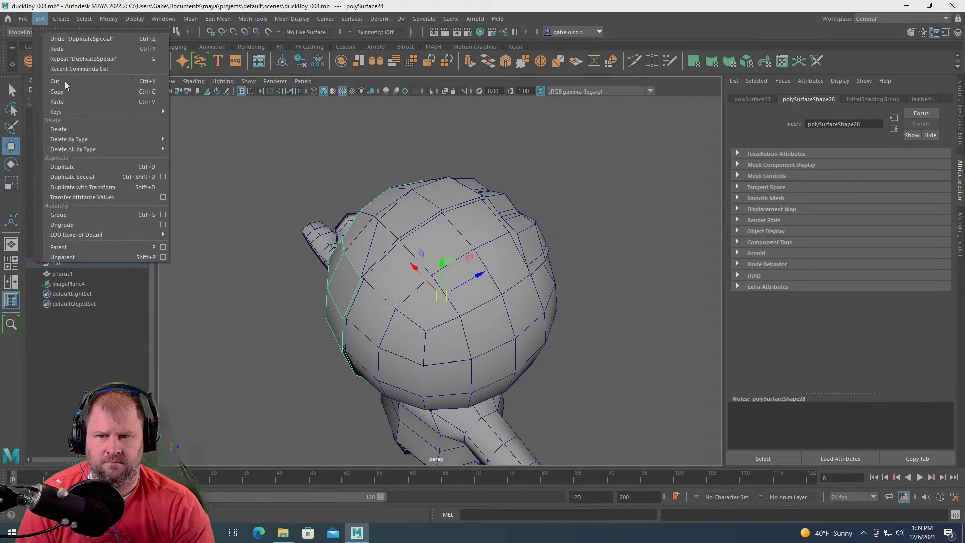
click(91, 178)
alt+drag(366, 294, 581, 341)
key(Delete)
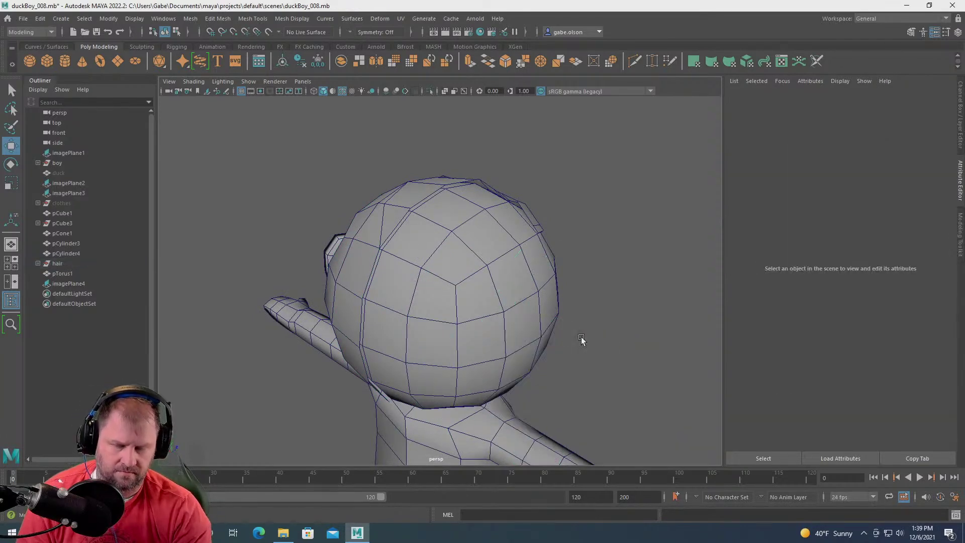
click(364, 275)
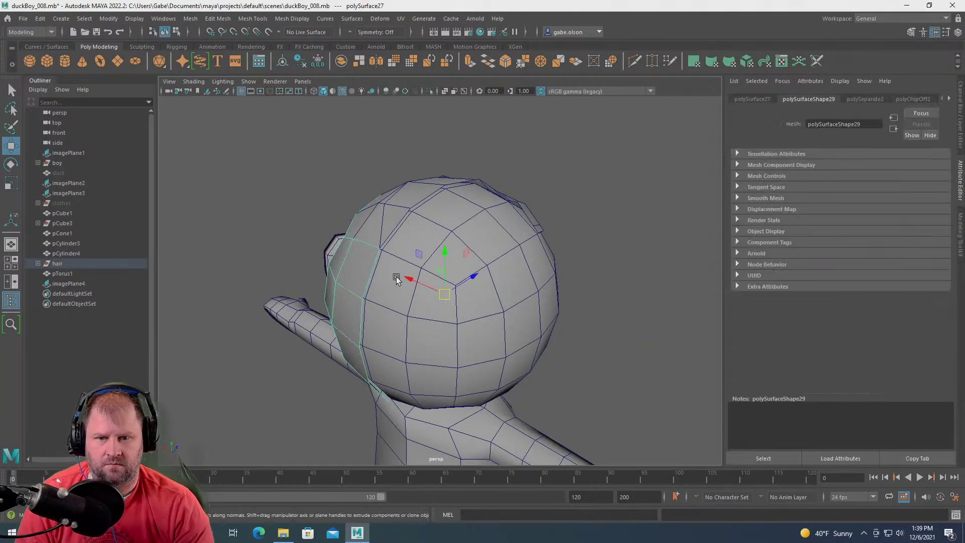
drag(411, 280, 523, 327)
key(Delete)
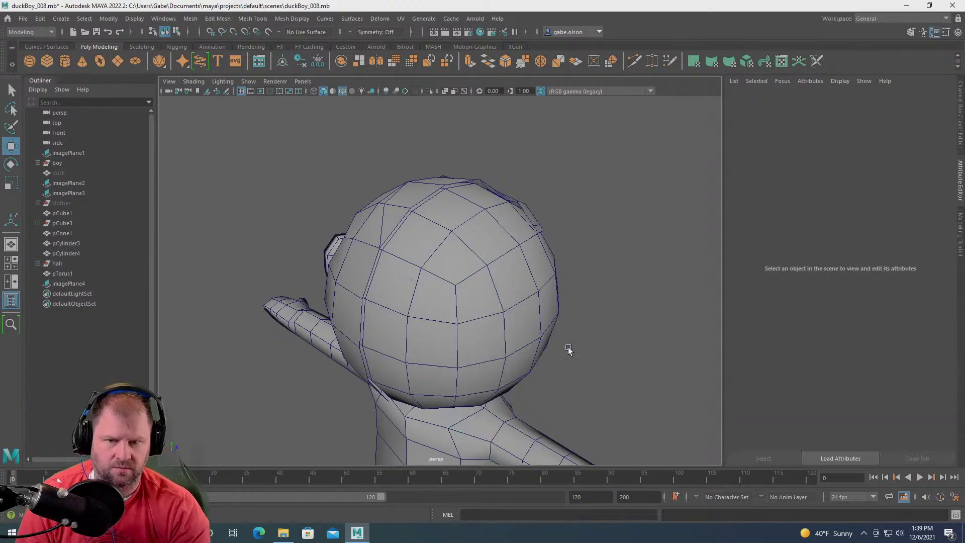
- Select the remaining lower hair cap piece and freeze its transformations
click(120, 190)
alt+drag(360, 237, 425, 283)
click(345, 324)
mouse_move(344, 324)
alt+mouse_down()
mouse_move(498, 308)
mouse_move(678, 312)
alt+mouse_up()
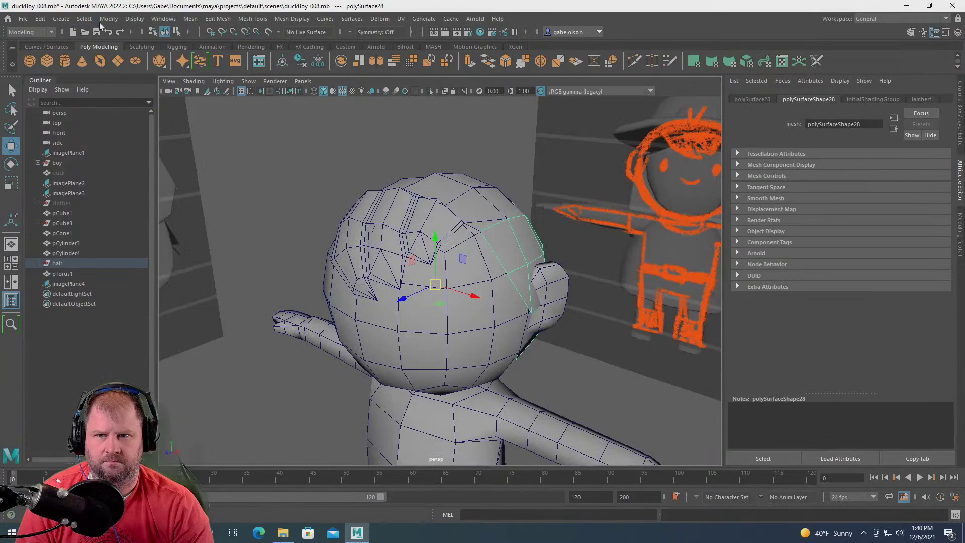
click(109, 18)
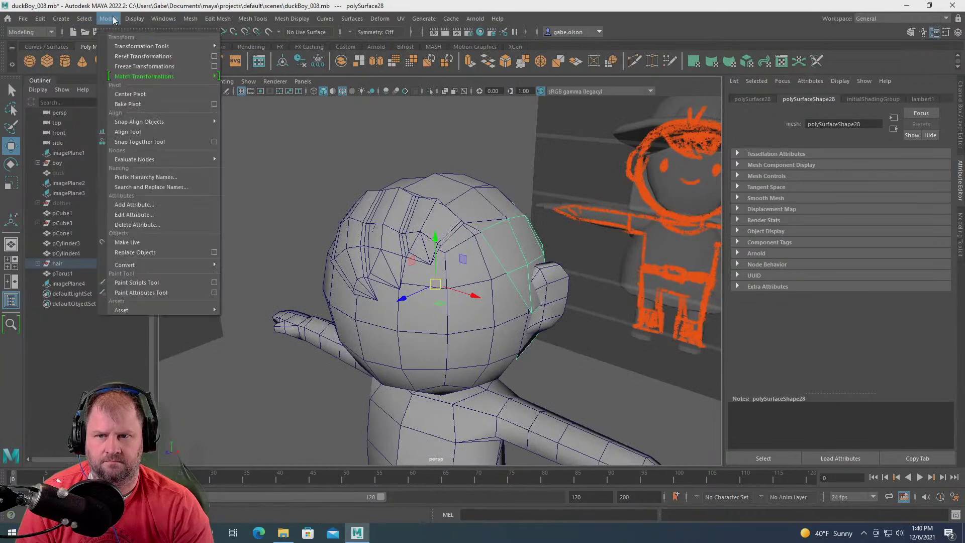
click(156, 65)
alt+drag(437, 252, 450, 332)
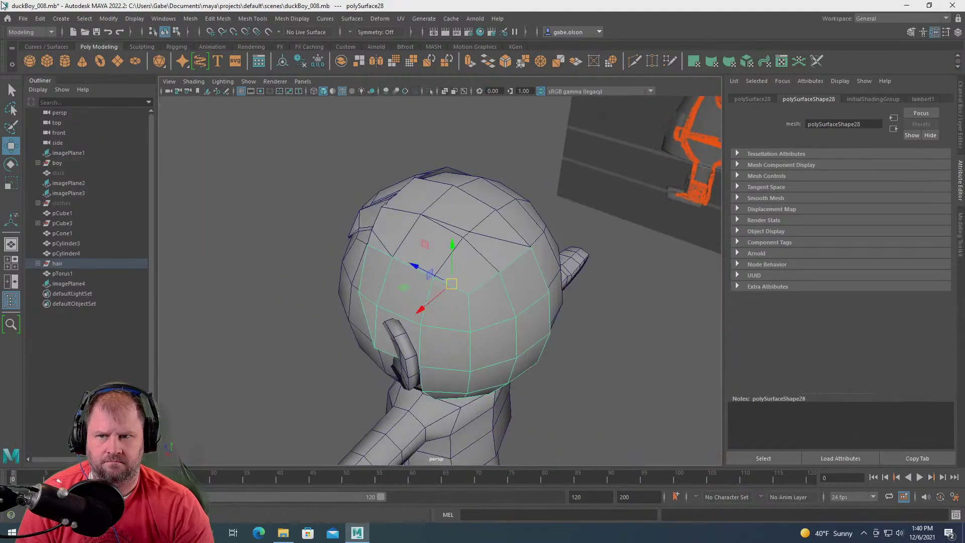
- Mirror the lower hair cap piece across the head with Duplicate Special, as an instance with X scale -1
click(40, 18)
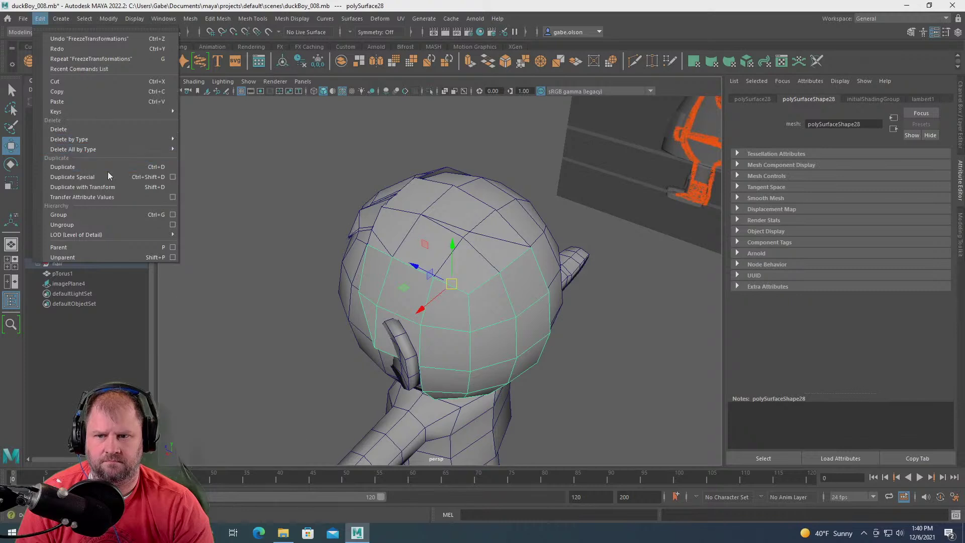
click(172, 176)
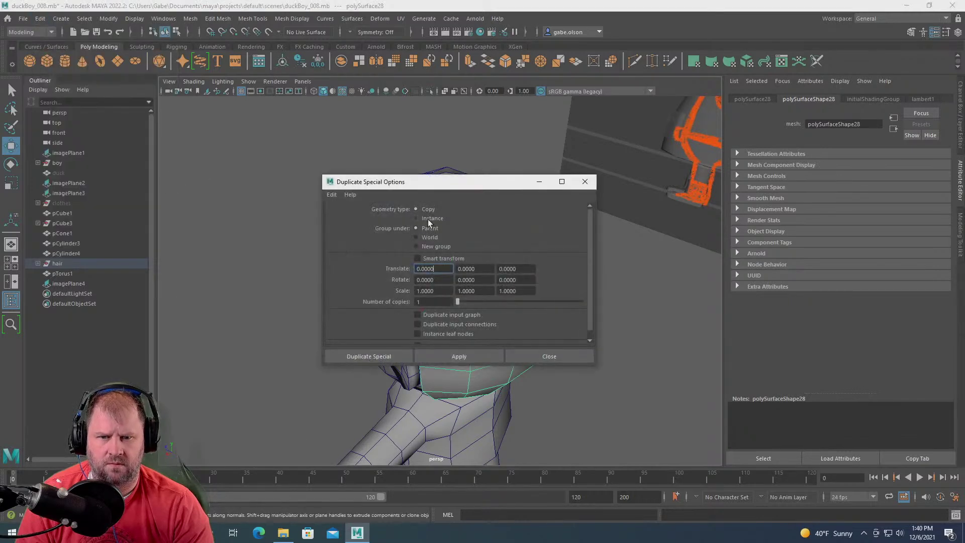
click(416, 218)
click(419, 291)
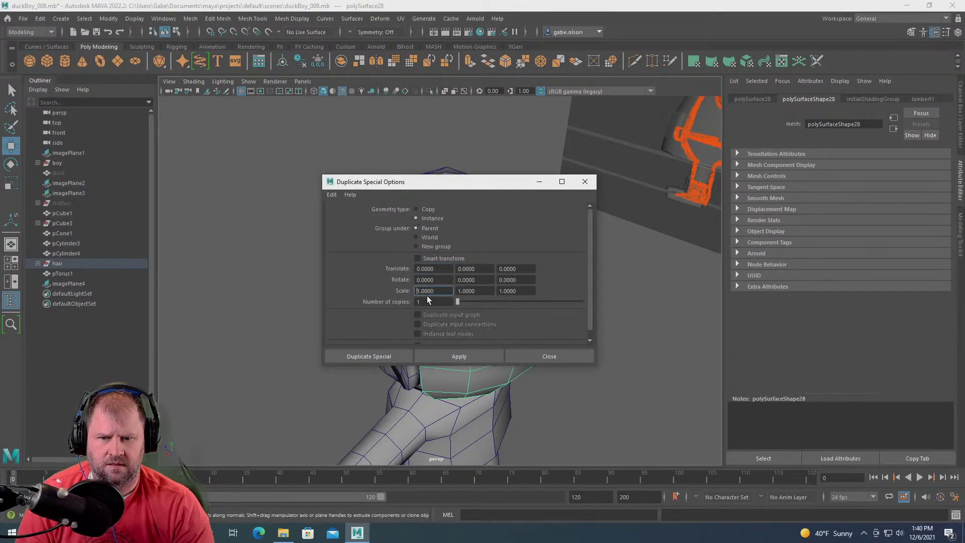
text(-)
click(493, 358)
click(512, 356)
- Mirror the extracted upper hair cap piece to the opposite side using the same Duplicate Special settings
alt+drag(538, 310, 364, 218)
click(452, 182)
alt+drag(451, 183, 291, 293)
click(40, 18)
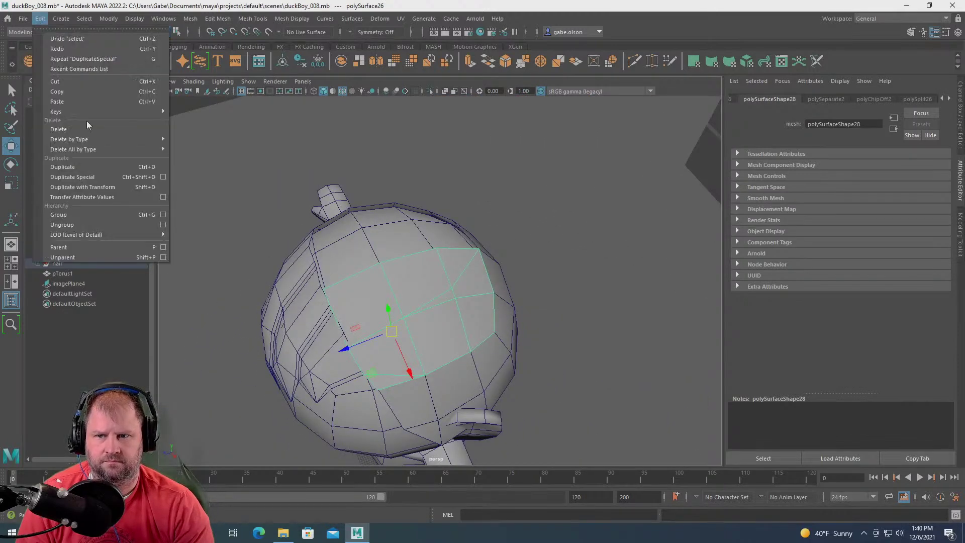
click(126, 176)
mouse_move(281, 236)
alt+mouse_down()
mouse_move(460, 291)
mouse_move(422, 276)
alt+mouse_up()
- Select both upper hair cap halves and combine them into one mesh
click(384, 248)
click(369, 245)
alt+drag(362, 259, 448, 382)
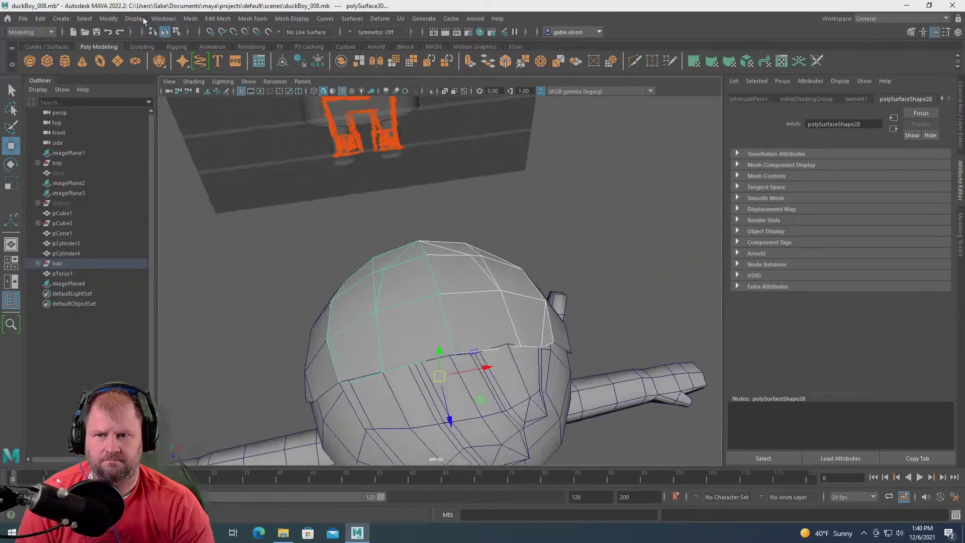
click(190, 18)
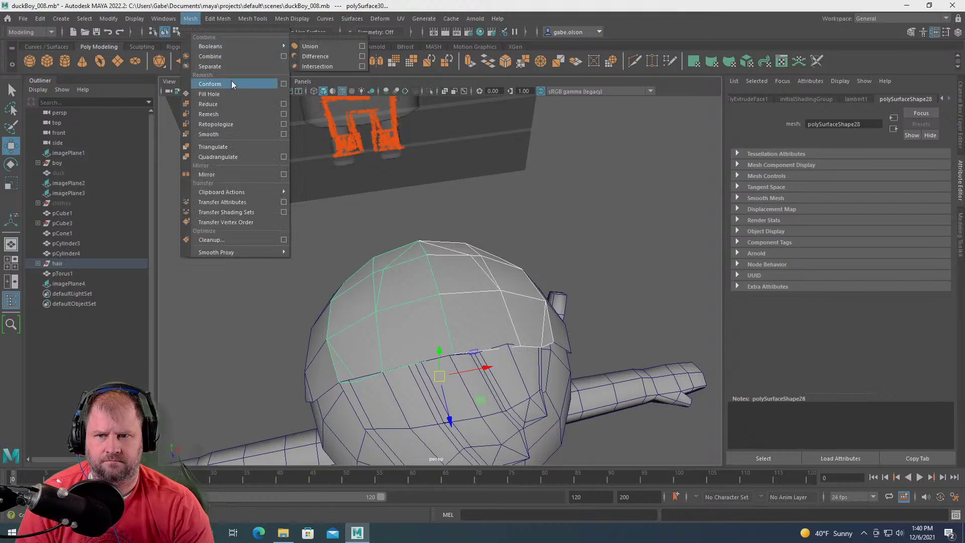
click(232, 61)
mouse_move(477, 281)
alt+mouse_down()
mouse_move(571, 287)
mouse_move(493, 273)
alt+mouse_up()
- Merge the selected vertices of the combined upper cap along its centre seam with a 0.010 distance threshold
alt+drag(370, 251, 430, 249)
right_drag(425, 256, 380, 255)
drag(377, 186, 545, 355)
shift+right_drag(471, 280, 514, 224)
alt+drag(509, 231, 402, 291)
key(w)
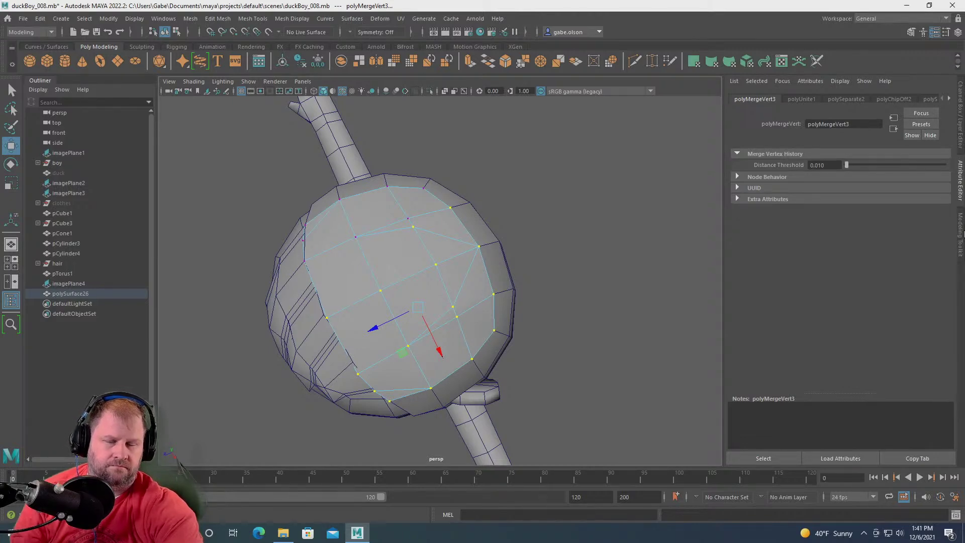
- Snap the vertex in the middle of the upper cap's front edge onto the adjoining fringe vertex
alt+drag(345, 416, 593, 274)
scroll(593, 274, up, 3)
mouse_move(508, 316)
alt+mouse_down()
mouse_move(538, 271)
mouse_move(517, 331)
alt+mouse_up()
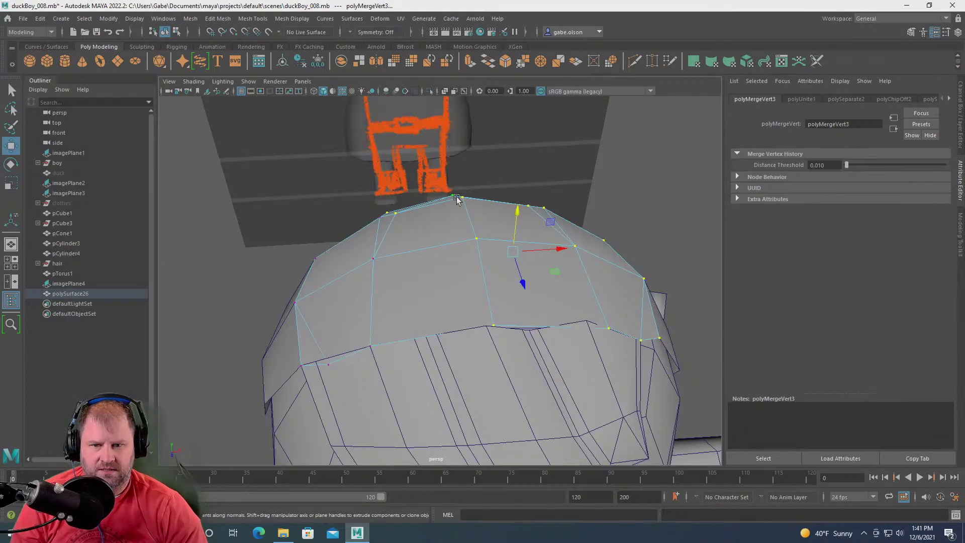
alt+drag(449, 196, 467, 239)
click(493, 316)
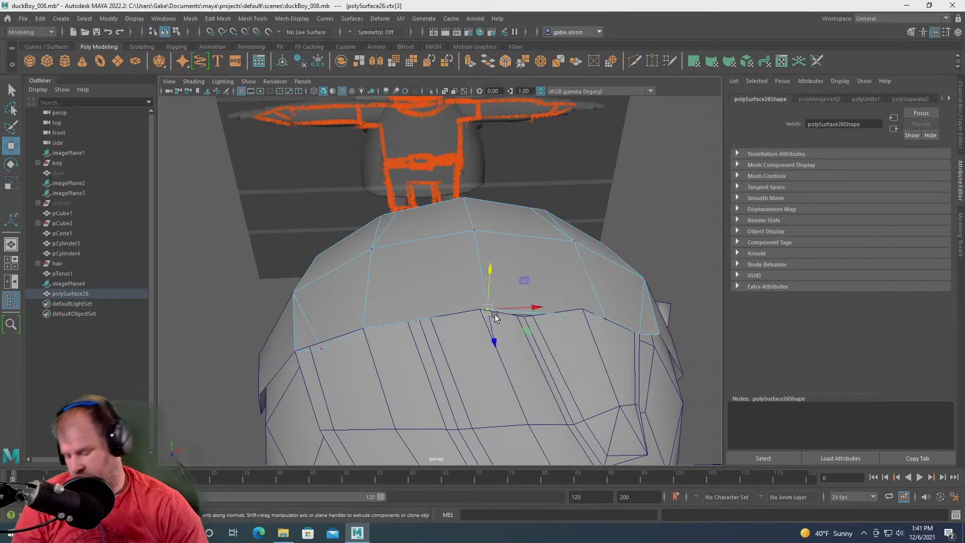
key(v)
mouse_move(487, 310)
mouse_down()
mouse_move(478, 310)
mouse_move(496, 291)
mouse_move(462, 334)
mouse_move(457, 317)
mouse_move(499, 314)
mouse_move(478, 286)
mouse_move(537, 286)
mouse_move(507, 301)
mouse_move(505, 315)
mouse_move(477, 312)
mouse_up()
- Align further vertices along the upper cap's front edge with the matching fringe vertices
click(455, 307)
click(464, 250)
alt+drag(491, 260, 502, 302)
click(497, 358)
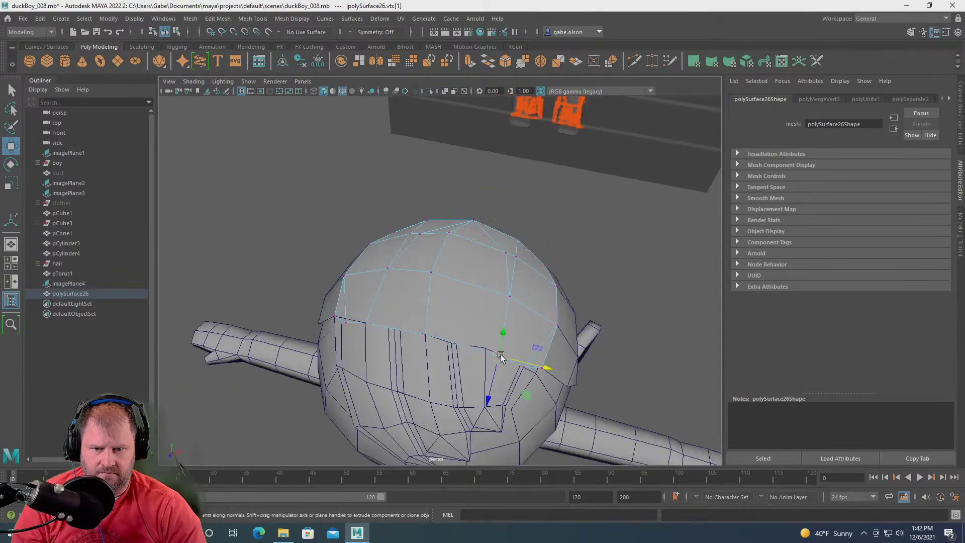
alt+drag(506, 344, 478, 316)
right_drag(478, 256, 430, 266)
click(406, 361)
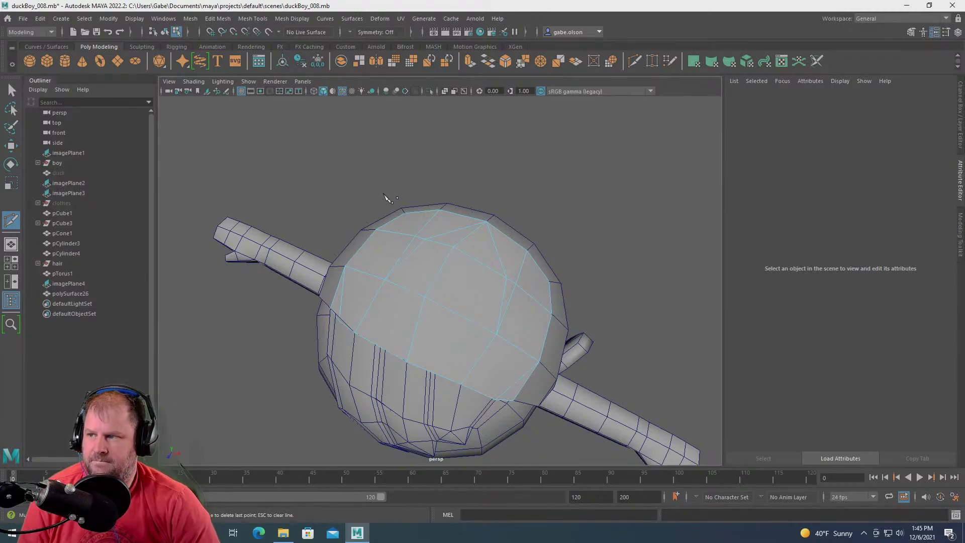
- Cut a new edge line with Multi-Cut from the upper cap's front edge across its faces to the rear vertex
mouse_move(542, 214)
alt+mouse_down()
mouse_move(581, 187)
mouse_move(521, 243)
mouse_move(405, 198)
alt+mouse_up()
right_drag(396, 192, 465, 158)
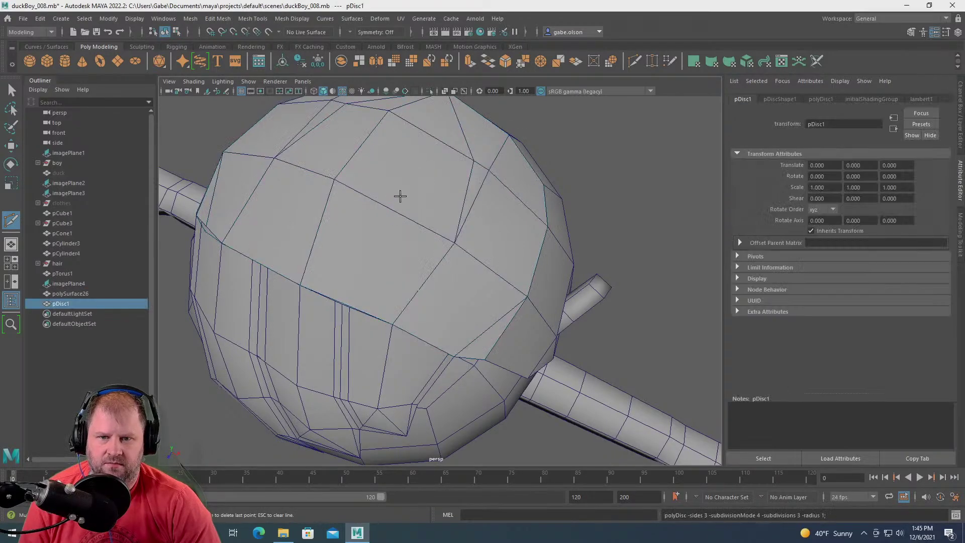
alt+drag(400, 194, 394, 229)
click(401, 323)
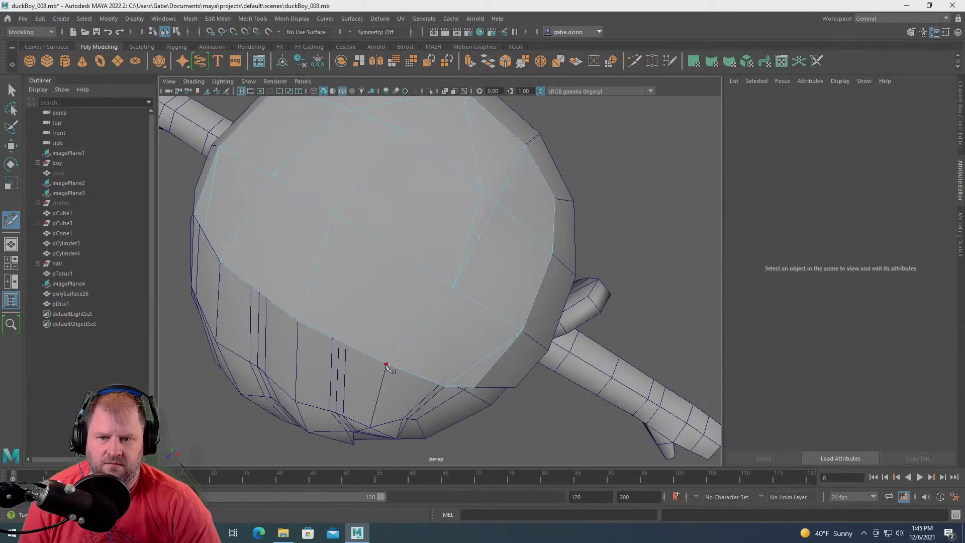
click(398, 252)
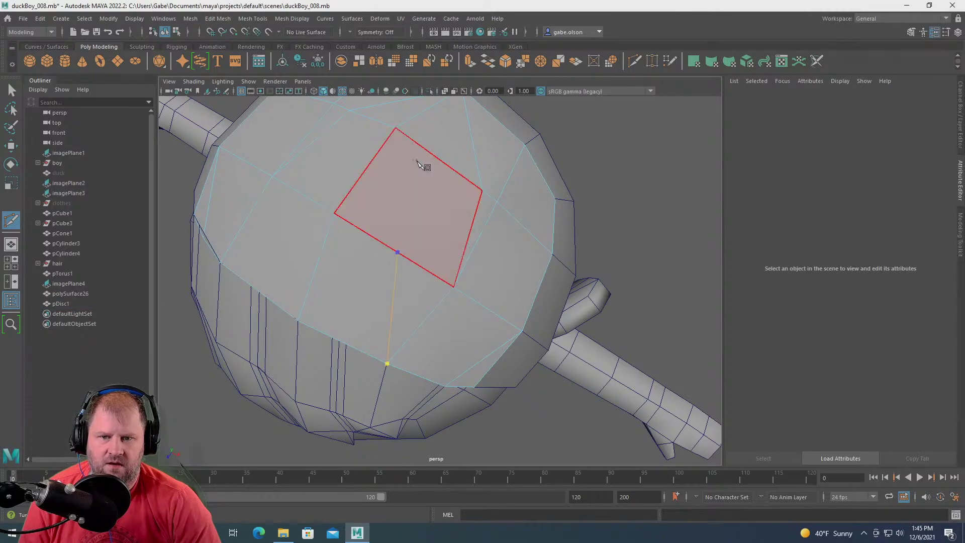
click(428, 151)
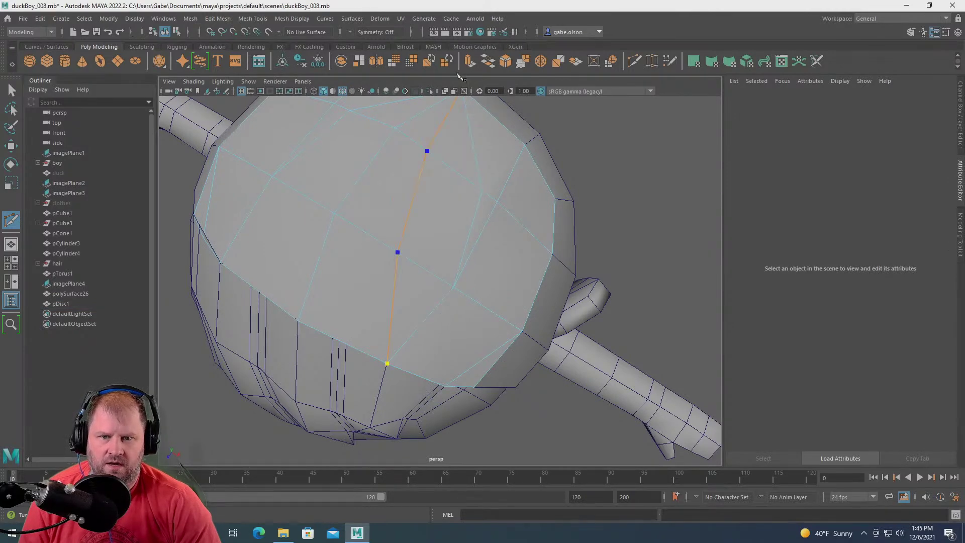
key(w)
- Collapse the two short cross edges between the new cut line and the neighbouring edge line on the upper cap
scroll(420, 229, down, 5)
alt+drag(421, 228, 443, 197)
scroll(499, 280, up, 5)
alt+drag(415, 286, 434, 297)
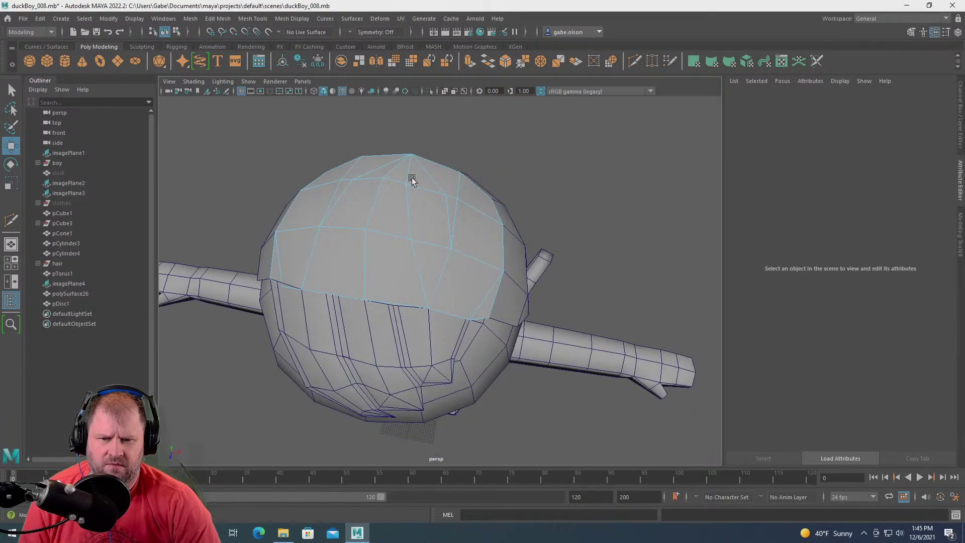
alt+drag(428, 319, 424, 312)
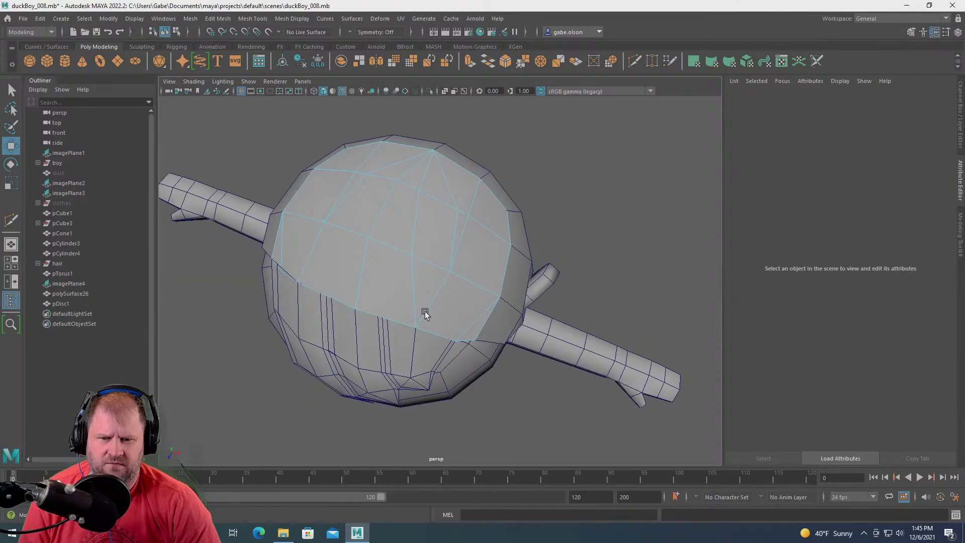
shift+right_drag(432, 237, 434, 201)
click(434, 200)
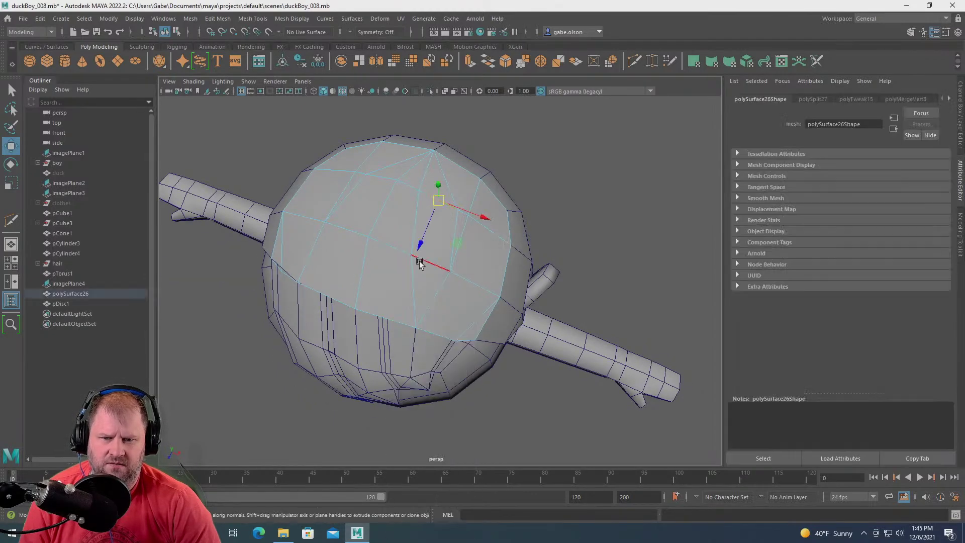
shift+click(423, 261)
shift+right_drag(423, 262, 485, 224)
alt+drag(442, 263, 478, 249)
- Pick the closely spaced vertices on the other side of the upper cap and collapse the short edge there
alt+drag(397, 236, 355, 262)
right_drag(351, 261, 308, 272)
click(327, 273)
alt+drag(351, 276, 370, 286)
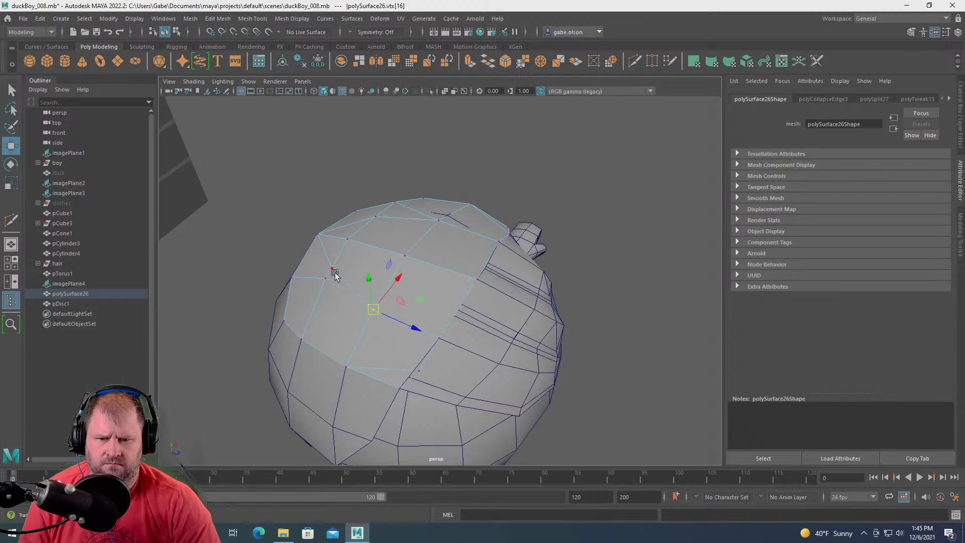
click(331, 269)
scroll(307, 299, up, 4)
alt+middle_drag(227, 260, 393, 287)
right_drag(389, 256, 374, 243)
click(351, 285)
shift+right_drag(351, 285, 404, 237)
scroll(375, 252, down, 5)
alt+drag(487, 306, 420, 330)
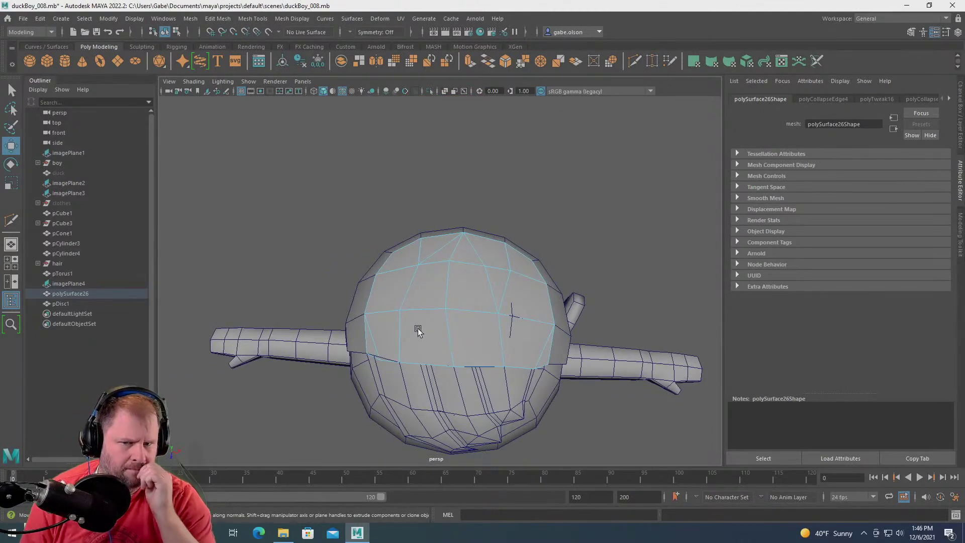
- Insert two edge loops through the wide faces of the upper cap, running from its front edge toward the back
alt+drag(468, 317, 525, 332)
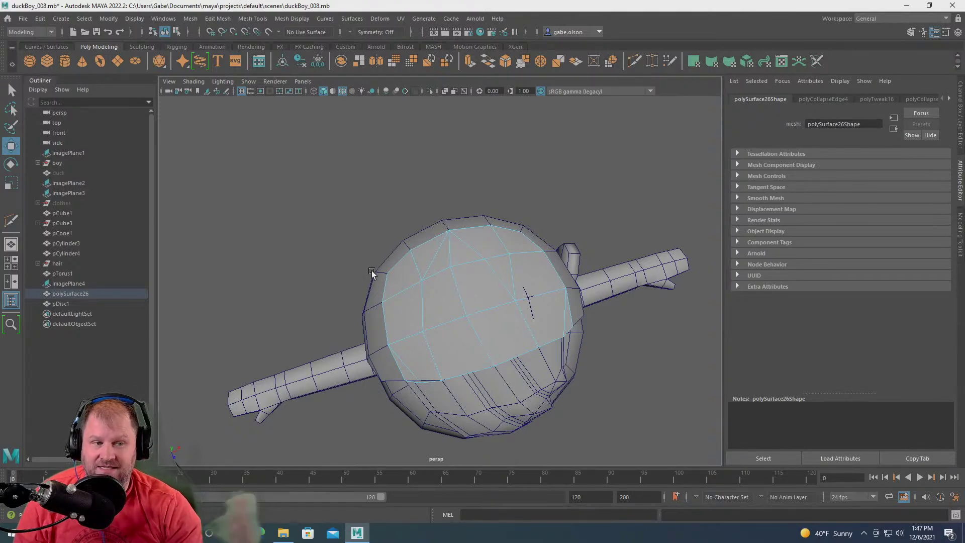
click(422, 304)
alt+drag(477, 295, 471, 216)
scroll(519, 239, up, 4)
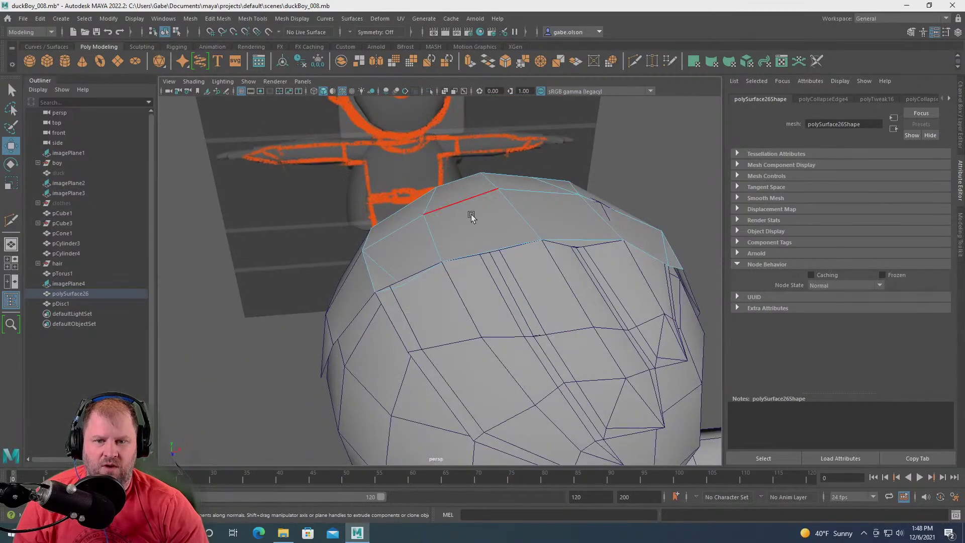
right_drag(469, 207, 517, 217)
click(463, 200)
alt+drag(517, 217, 505, 267)
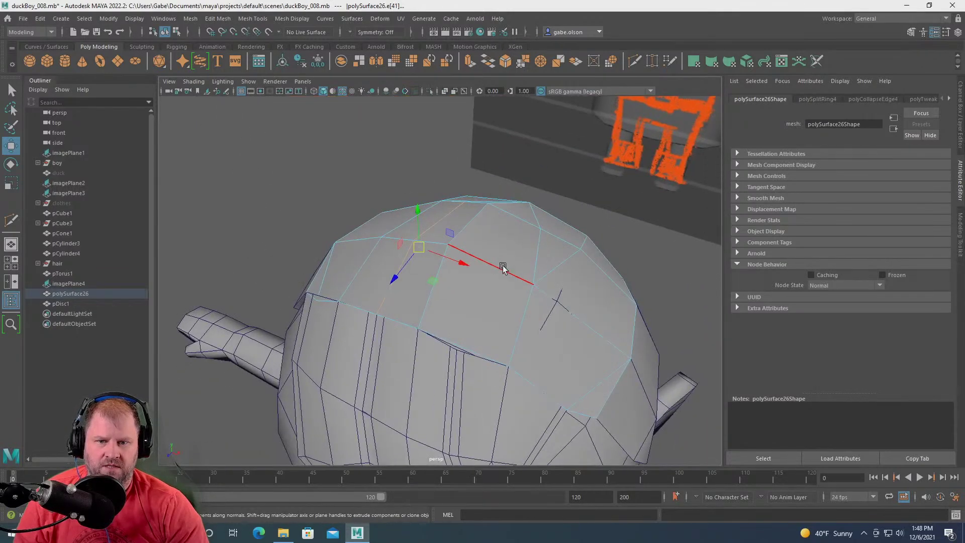
click(505, 268)
ctrl+right_drag(486, 278, 484, 273)
- Align the new edge-loop vertices along the upper cap's front edge with the matching fringe vertices
alt+drag(446, 274, 499, 222)
right_drag(467, 219, 452, 215)
click(491, 252)
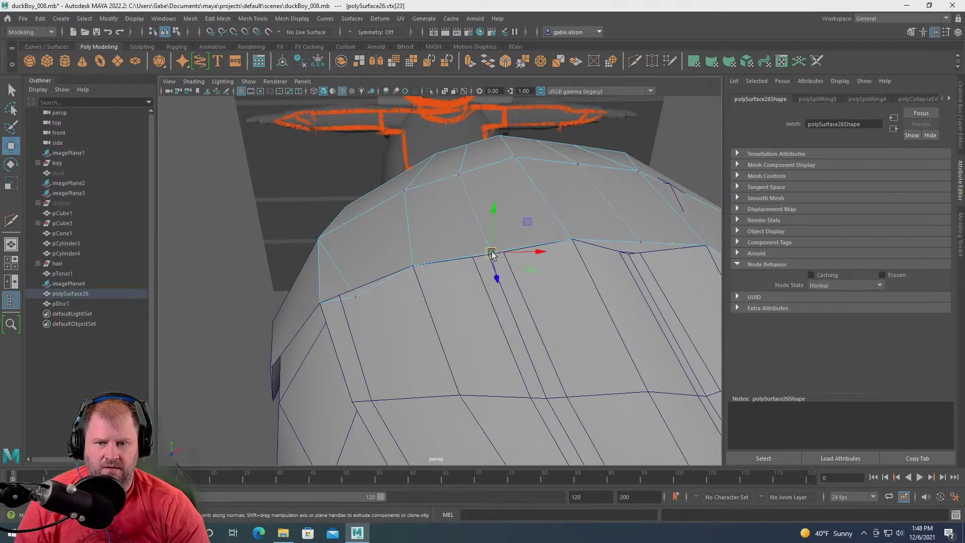
drag(491, 252, 489, 253)
alt+drag(489, 253, 345, 159)
click(360, 166)
alt+drag(423, 188, 472, 230)
mouse_move(463, 148)
mouse_down()
mouse_move(454, 164)
mouse_move(453, 156)
mouse_move(468, 198)
mouse_move(482, 206)
mouse_move(501, 194)
mouse_move(507, 226)
mouse_move(461, 333)
mouse_move(533, 249)
mouse_move(565, 265)
mouse_move(538, 248)
mouse_up()
click(474, 215)
alt+right_drag(538, 248, 665, 196)
alt+drag(665, 196, 533, 230)
- Delete the surplus edge on the side of the upper cap
right_drag(504, 209, 437, 210)
click(492, 201)
alt+drag(437, 210, 285, 224)
click(290, 232)
shift+right_drag(290, 232, 245, 241)
alt+drag(245, 241, 420, 232)
click(477, 223)
right_drag(404, 222, 337, 225)
alt+drag(337, 226, 407, 268)
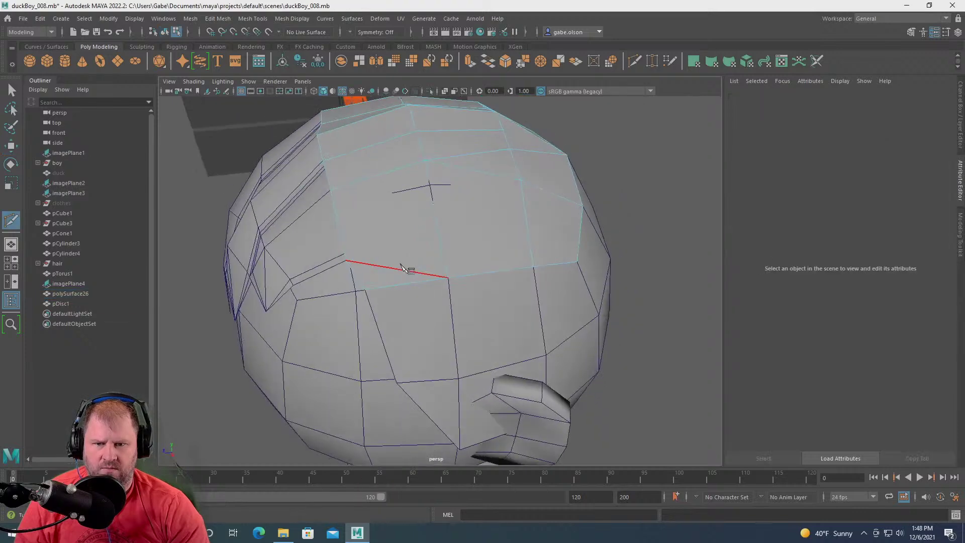
- Cut a new edge line with Multi-Cut from the upper cap's front side corner back across its side faces
click(341, 264)
alt+drag(340, 264, 332, 289)
scroll(370, 270, down, 6)
alt+drag(440, 285, 448, 250)
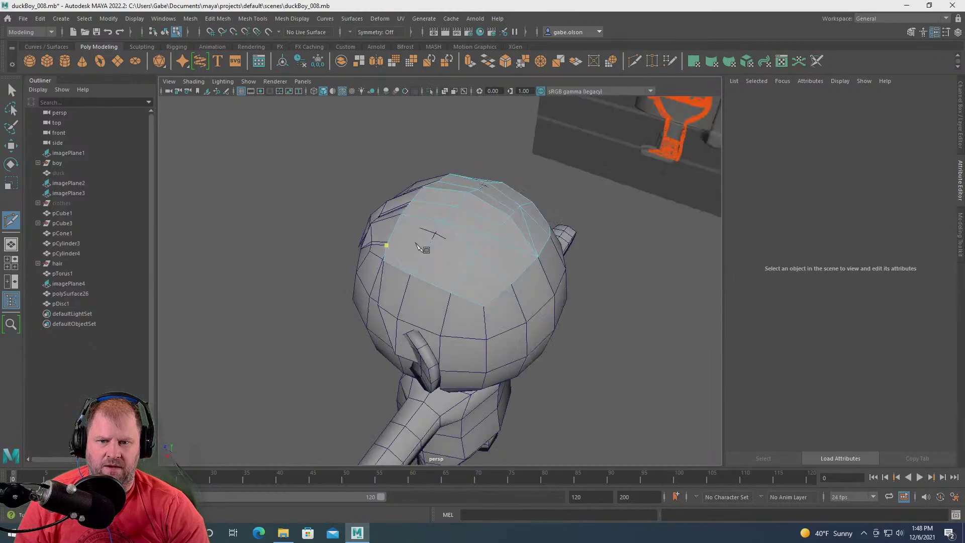
scroll(454, 253, up, 5)
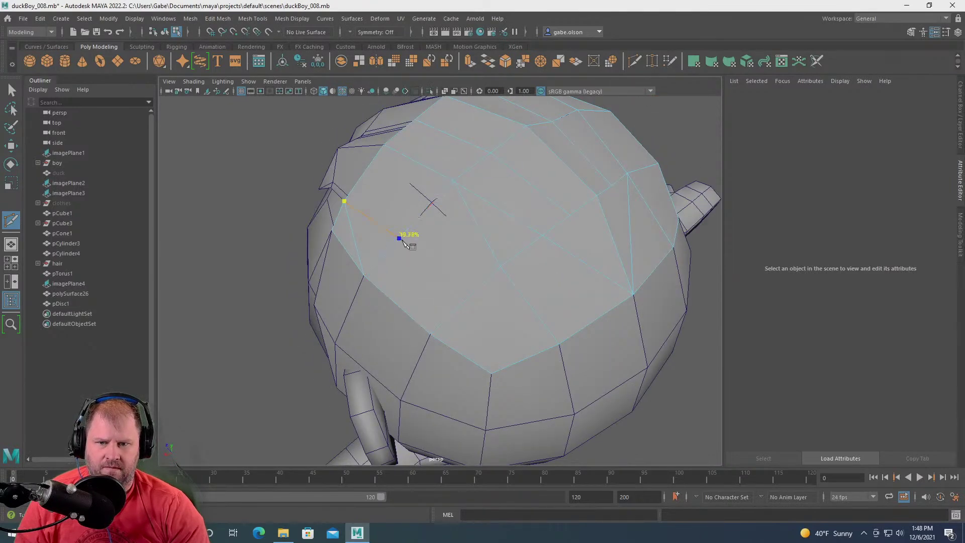
click(479, 286)
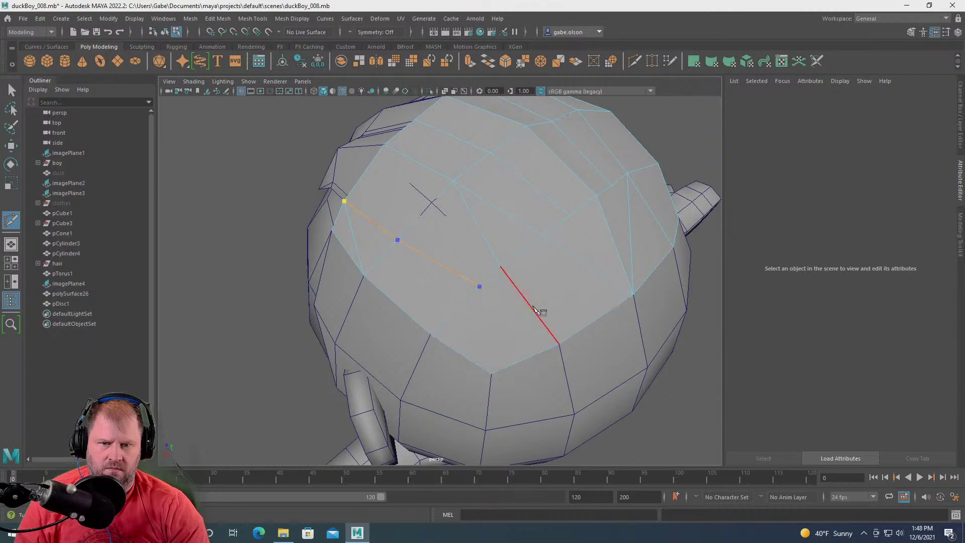
click(532, 308)
key(w)
- Delete the redundant edges on the upper cap beside the new cut line
scroll(632, 295, down, 5)
alt+drag(632, 296, 593, 300)
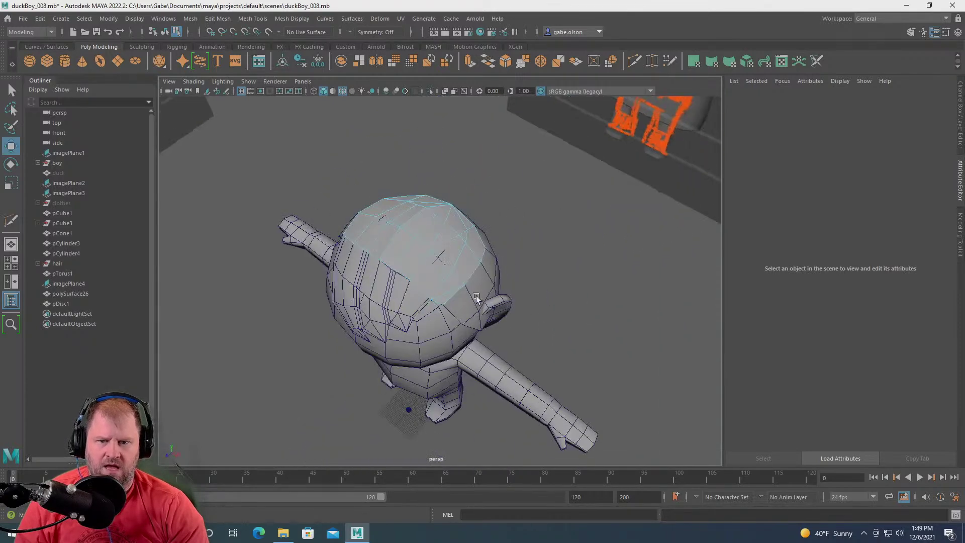
scroll(477, 296, up, 5)
alt+drag(425, 296, 472, 230)
click(423, 263)
right_drag(474, 228, 411, 201)
shift+click(447, 185)
scroll(379, 228, down, 5)
alt+drag(380, 229, 536, 221)
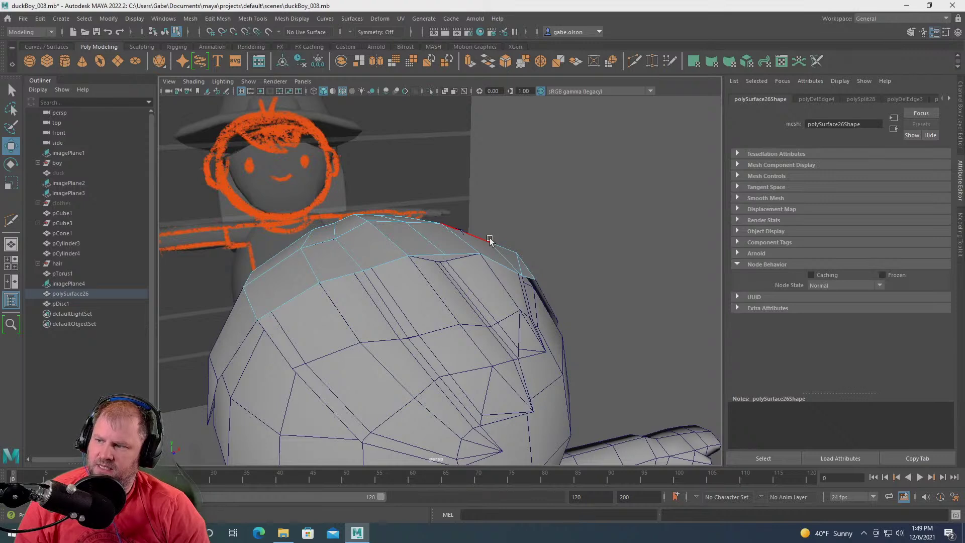
- Examine the whole character and its hair shape against the front and side reference images
scroll(542, 316, down, 7)
alt+drag(544, 313, 460, 319)
alt+middle_drag(520, 362, 538, 312)
scroll(538, 312, up, 3)
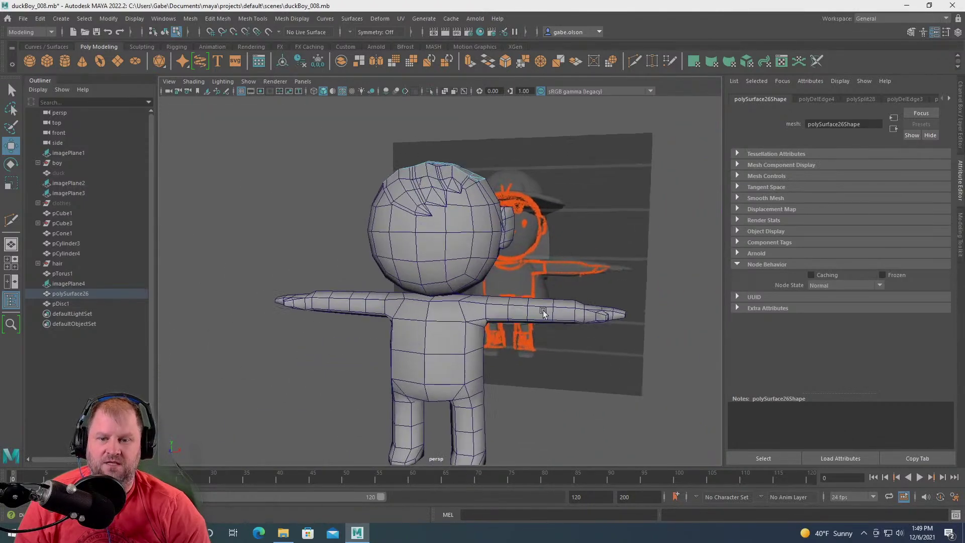
scroll(522, 305, down, 4)
alt+drag(522, 304, 524, 320)
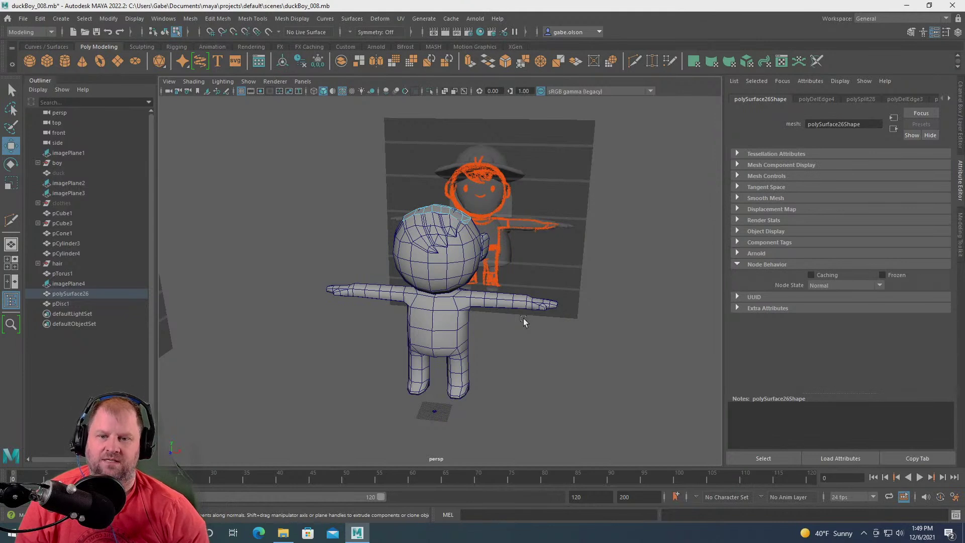
alt+drag(504, 327, 510, 307)
- Switch to File Explorer, open the 2021-11-30 sheet from the DuckBoy concept revisions folder, and close it after examining the hair sketches
click(283, 533)
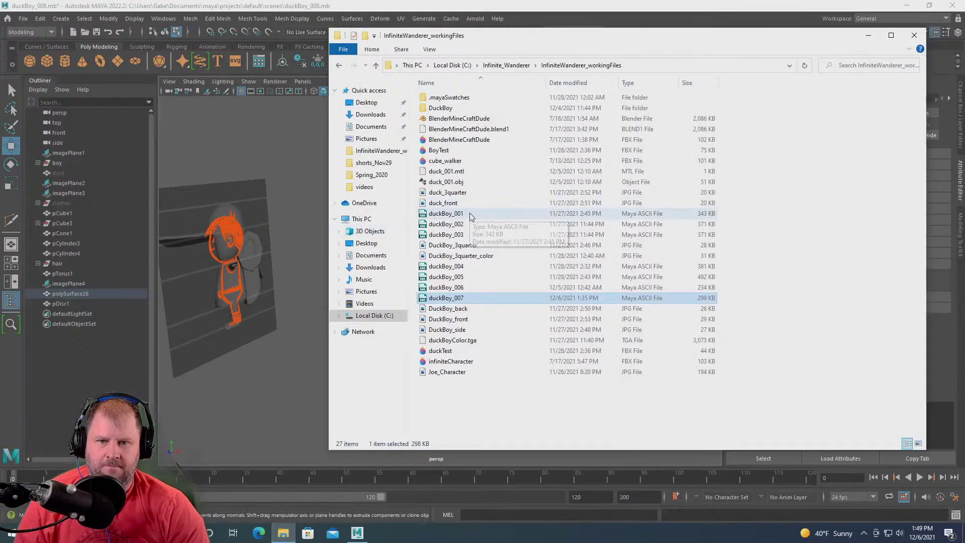
double_click(452, 108)
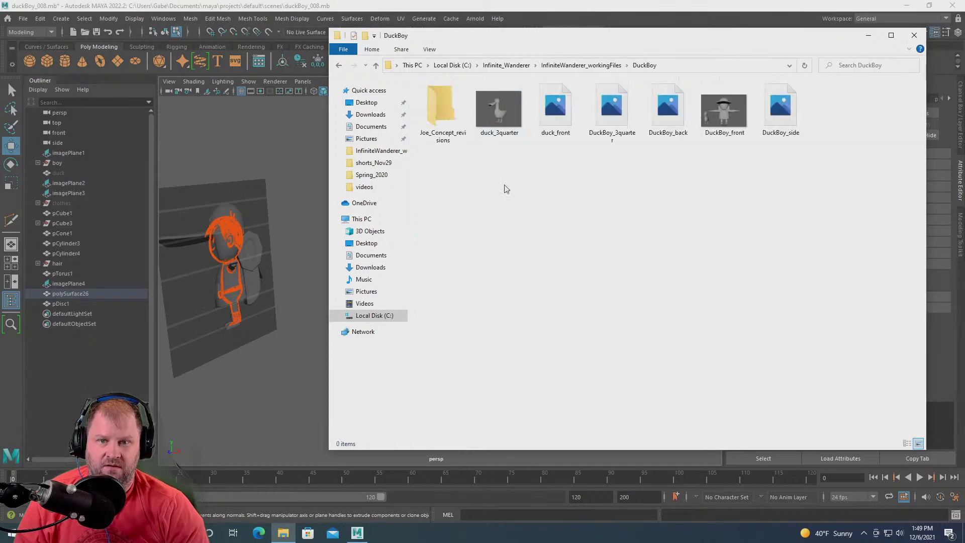
double_click(442, 121)
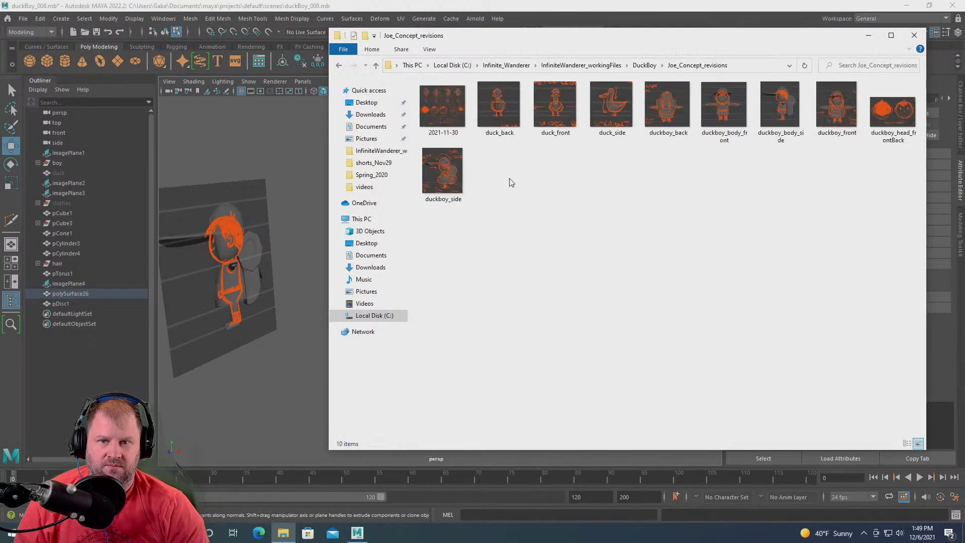
double_click(439, 108)
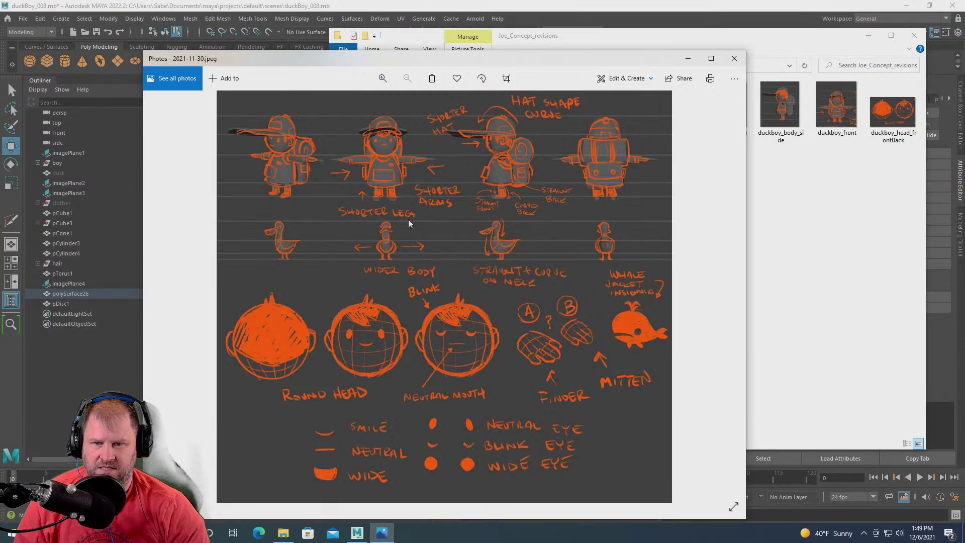
click(733, 59)
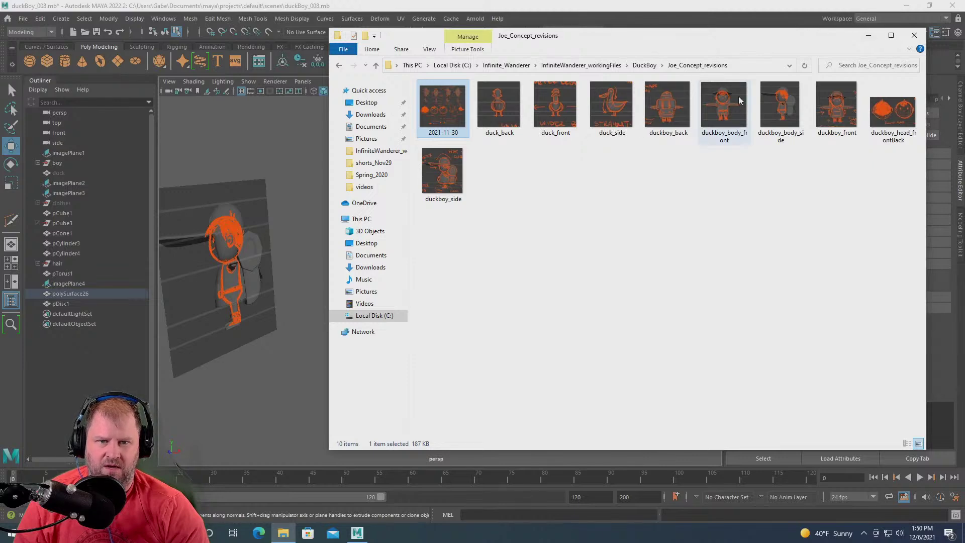
click(869, 39)
- Cut an edge with Multi-Cut from a loose vertex on the upper cap's cross line to the rear fan vertex
alt+drag(529, 213, 523, 216)
scroll(523, 216, up, 5)
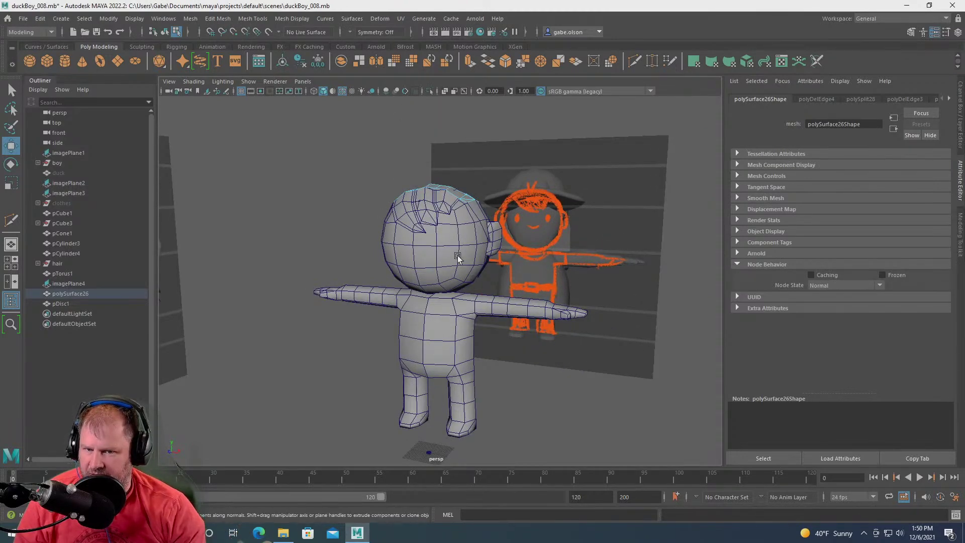
alt+drag(458, 257, 495, 274)
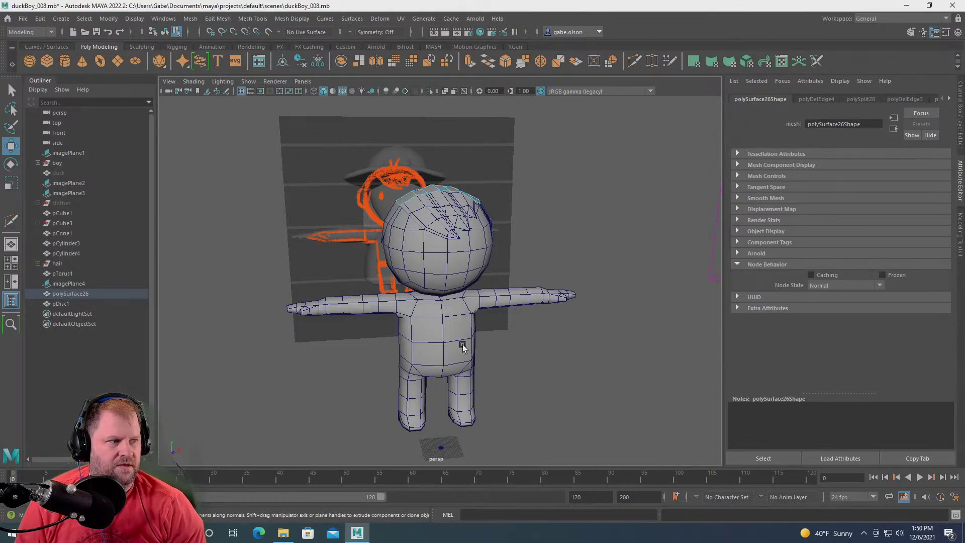
alt+drag(466, 346, 468, 250)
scroll(423, 295, up, 5)
alt+drag(422, 295, 482, 294)
right_drag(481, 263, 445, 265)
alt+drag(445, 266, 505, 285)
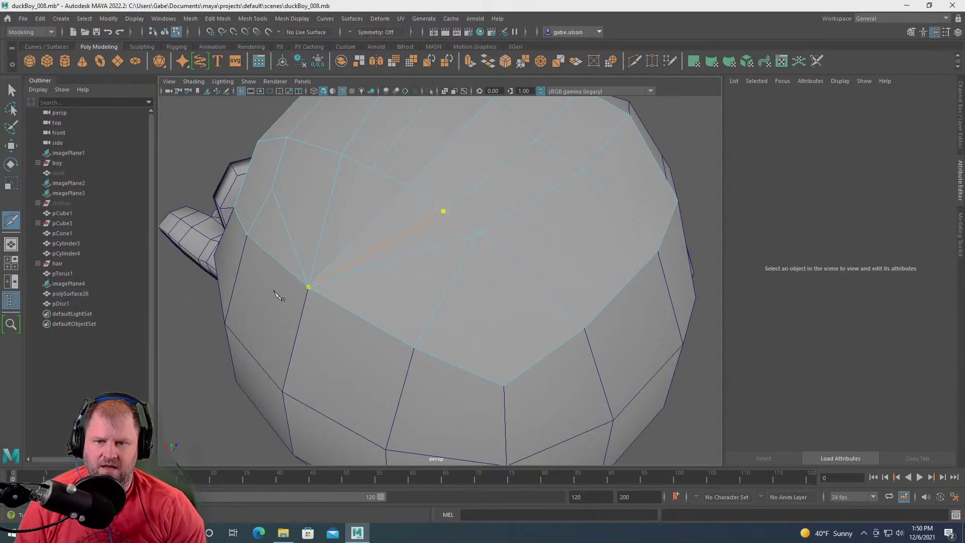
key(w)
- Connect the remaining loose vertex on the upper cap's cross line to the rear fan vertex with Multi-Cut
alt+drag(390, 273, 444, 284)
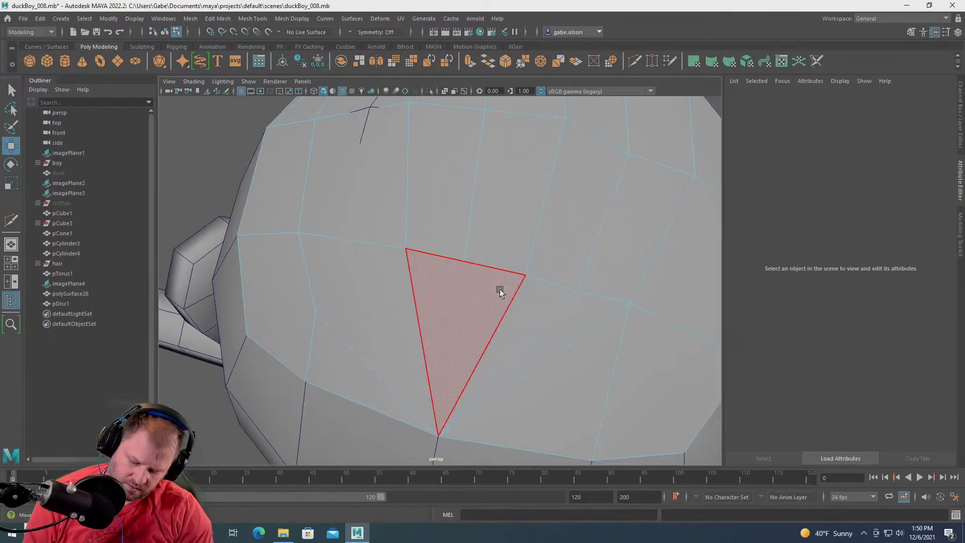
shift+right_drag(502, 291, 559, 297)
click(464, 261)
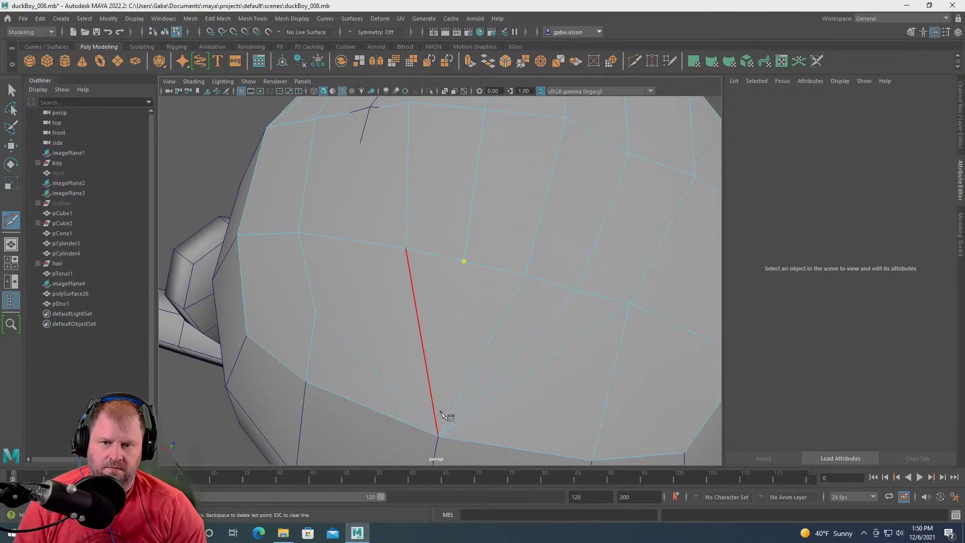
click(437, 435)
key(w)
alt+drag(437, 436, 524, 327)
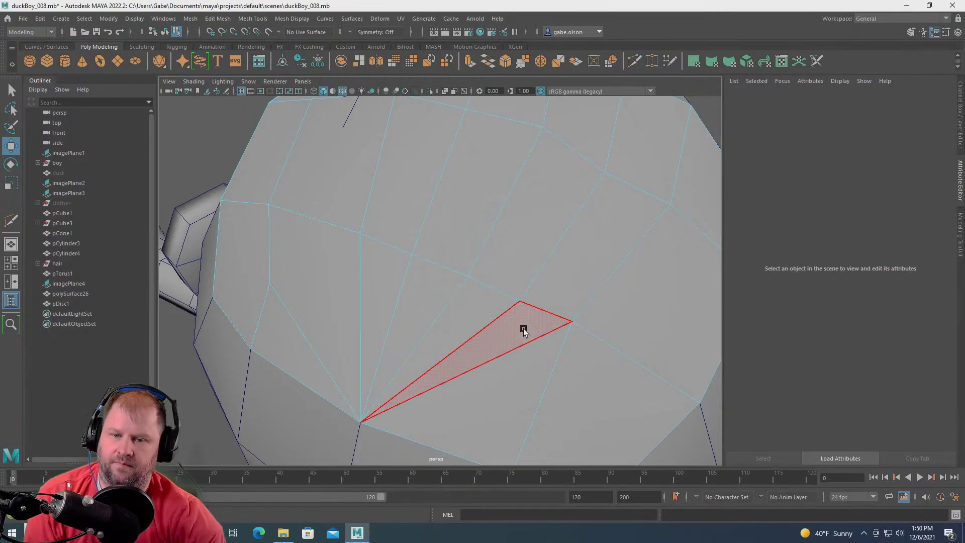
- Raise the low vertices on the crown of the upper cap to round out its silhouette
scroll(378, 257, down, 5)
alt+drag(435, 233, 355, 207)
scroll(418, 225, up, 3)
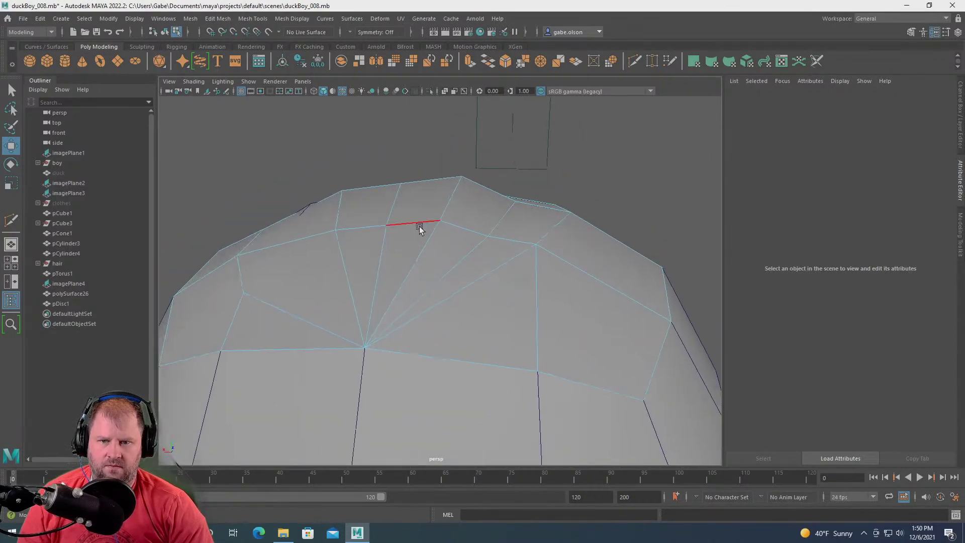
right_drag(418, 225, 398, 178)
click(398, 185)
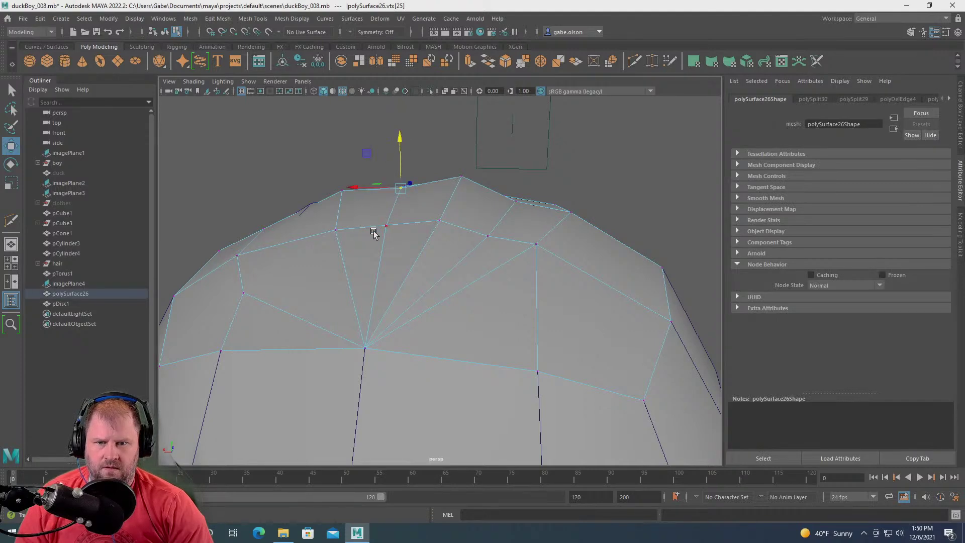
click(383, 224)
drag(393, 178, 389, 185)
mouse_move(265, 211)
alt+mouse_down()
mouse_move(459, 236)
mouse_move(362, 258)
mouse_move(378, 245)
mouse_move(355, 244)
mouse_move(356, 273)
mouse_move(388, 241)
mouse_move(370, 258)
mouse_move(399, 289)
mouse_move(362, 271)
mouse_move(392, 241)
mouse_move(390, 288)
mouse_move(423, 326)
mouse_move(409, 278)
mouse_move(487, 302)
mouse_move(336, 275)
alt+mouse_up()
click(342, 277)
right_drag(341, 278, 296, 269)
click(375, 276)
drag(374, 276, 378, 227)
- Move the vertex near the side end of the upper cap's front edge onto the matching fringe vertex
alt+right_drag(379, 228, 395, 241)
click(455, 252)
click(390, 363)
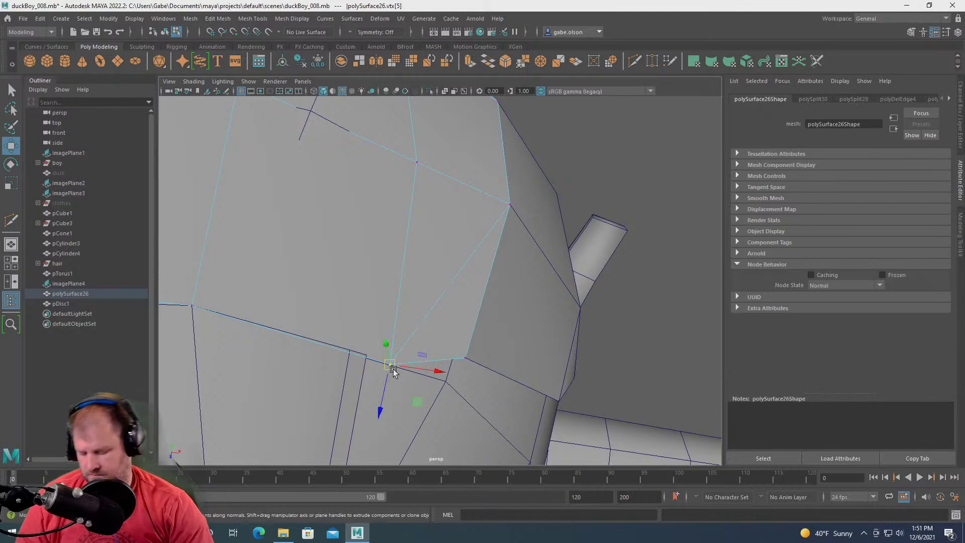
drag(391, 366, 370, 356)
alt+right_drag(402, 347, 360, 327)
alt+drag(360, 327, 404, 274)
- Combine the fringe and the upper cap into one mesh
right_drag(357, 190, 396, 160)
click(328, 156)
alt+drag(327, 156, 471, 327)
click(471, 328)
alt+drag(441, 295, 372, 241)
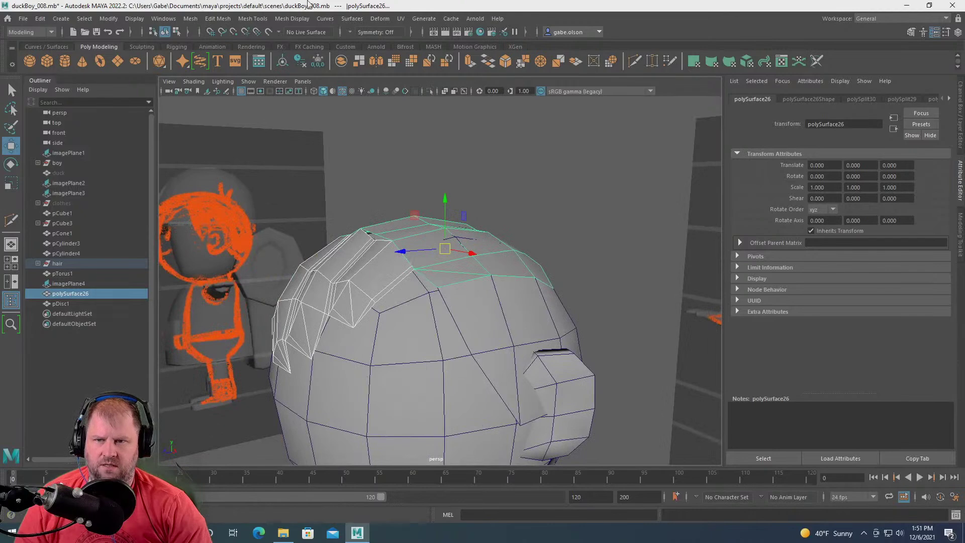
click(197, 19)
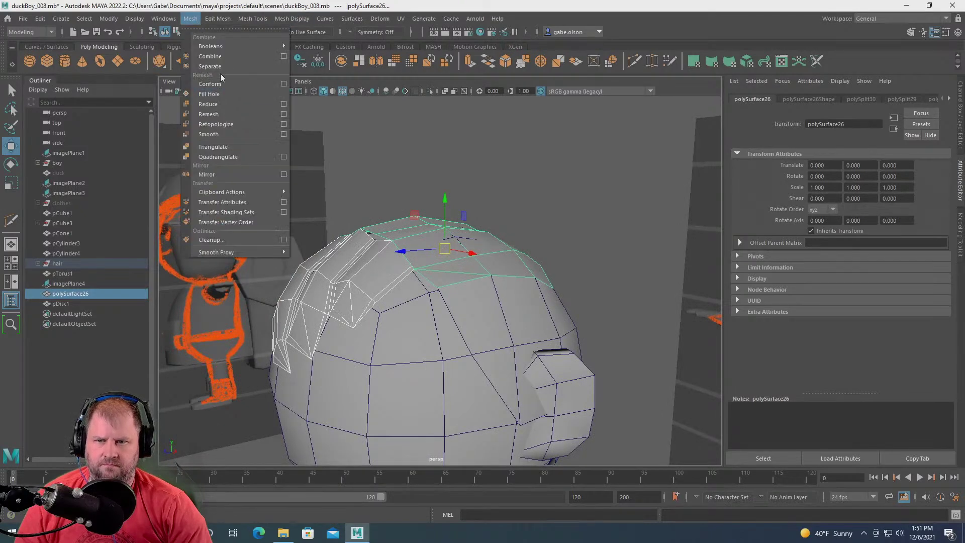
click(231, 57)
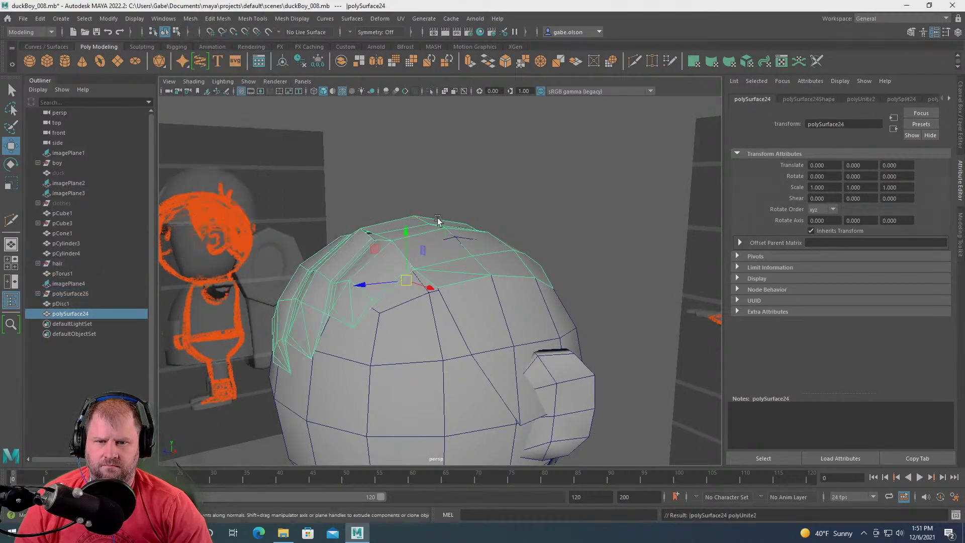
- Select all vertices of the combined hair mesh and merge the overlapping ones
alt+drag(397, 262, 431, 240)
right_drag(426, 217, 366, 211)
drag(238, 142, 577, 394)
shift+right_drag(444, 263, 437, 224)
alt+drag(477, 201, 437, 225)
right_drag(437, 224, 463, 216)
drag(463, 216, 427, 193)
- Snap the stray front-seam vertex onto the adjacent fringe vertex and adjust the height of the crown vertex behind it
alt+drag(427, 193, 361, 242)
right_drag(361, 242, 315, 240)
mouse_move(394, 243)
alt+mouse_down()
mouse_move(348, 229)
mouse_move(380, 221)
mouse_move(400, 202)
mouse_move(397, 228)
alt+mouse_up()
click(361, 216)
alt+drag(397, 228, 441, 229)
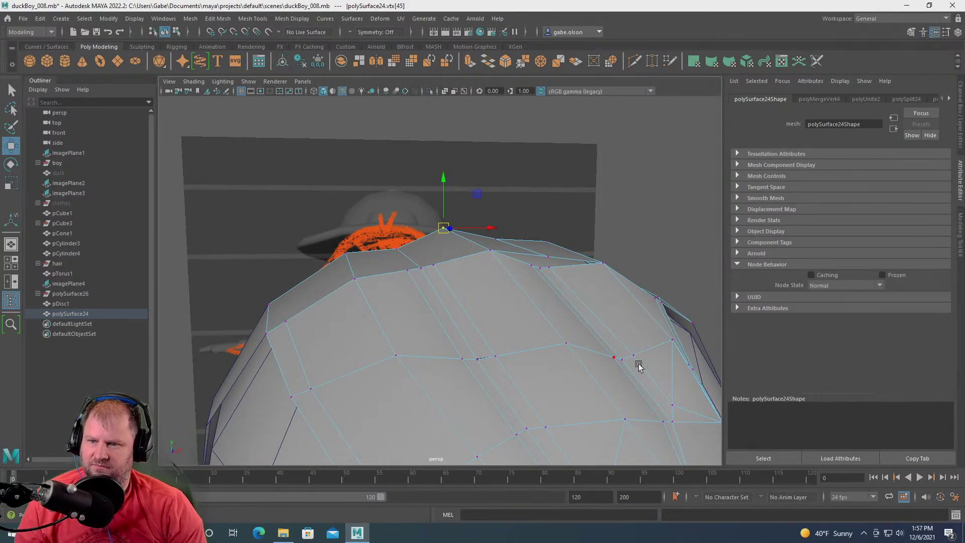
alt+drag(550, 308, 465, 294)
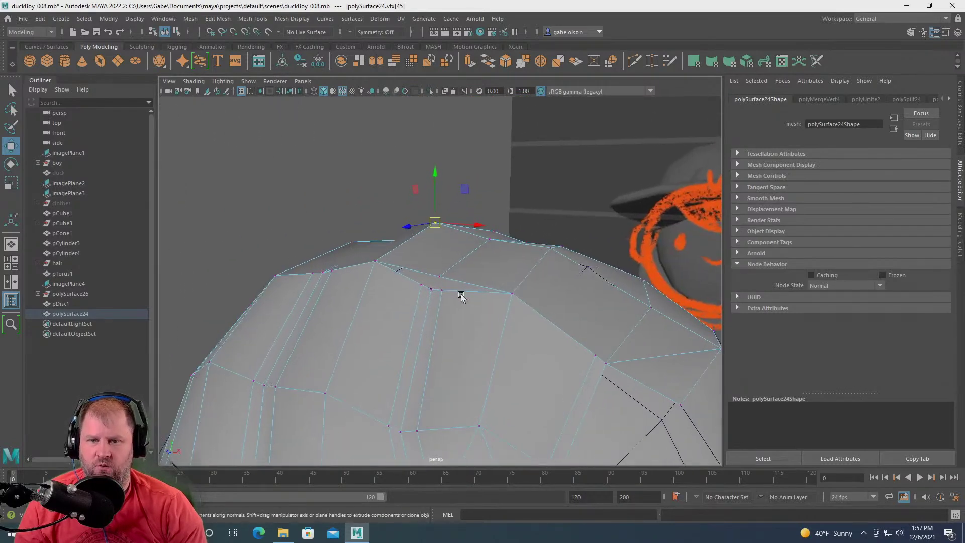
click(440, 277)
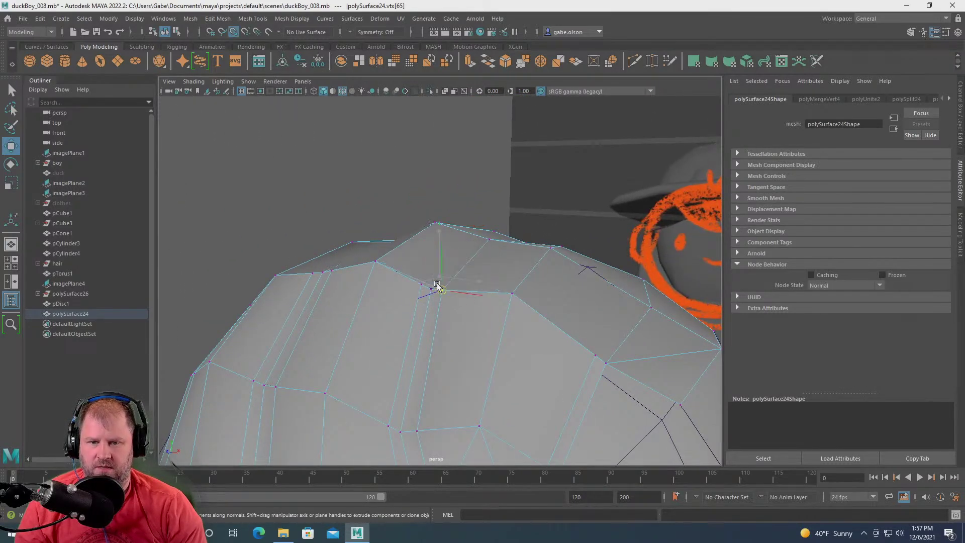
alt+drag(432, 285, 523, 243)
click(489, 246)
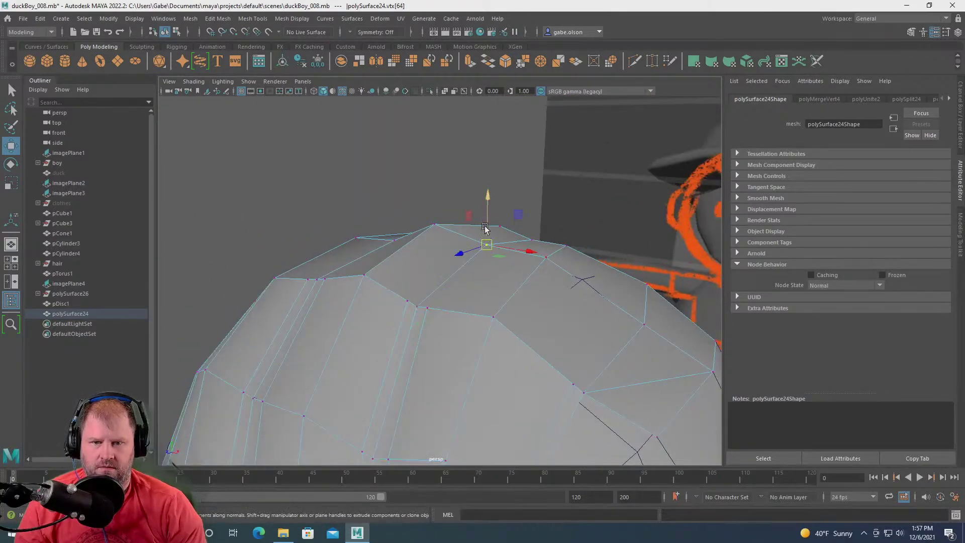
click(489, 195)
alt+drag(491, 195, 677, 313)
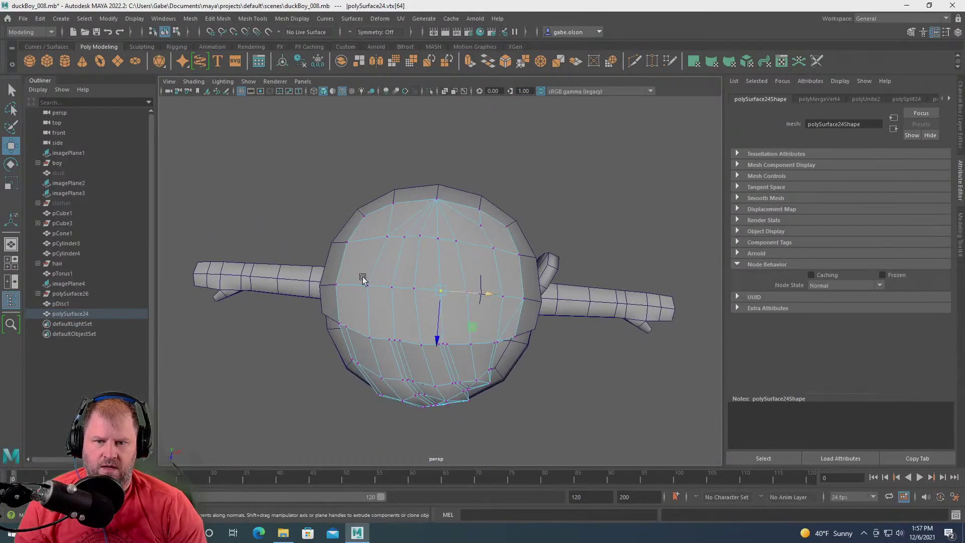
alt+right_drag(362, 275, 463, 353)
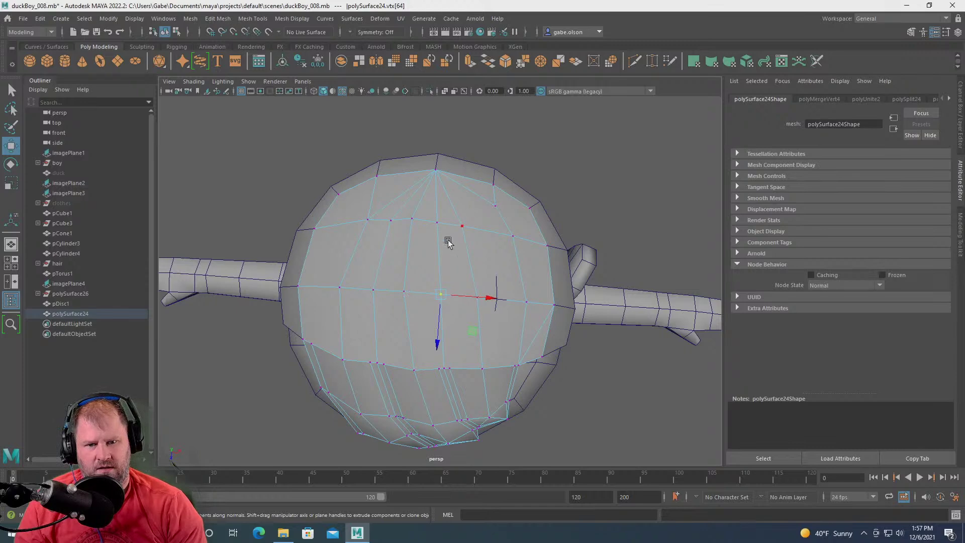
- Reposition the uneven crown vertices on one side of the hair, just behind the front seam
alt+drag(502, 308, 358, 298)
alt+drag(532, 312, 460, 362)
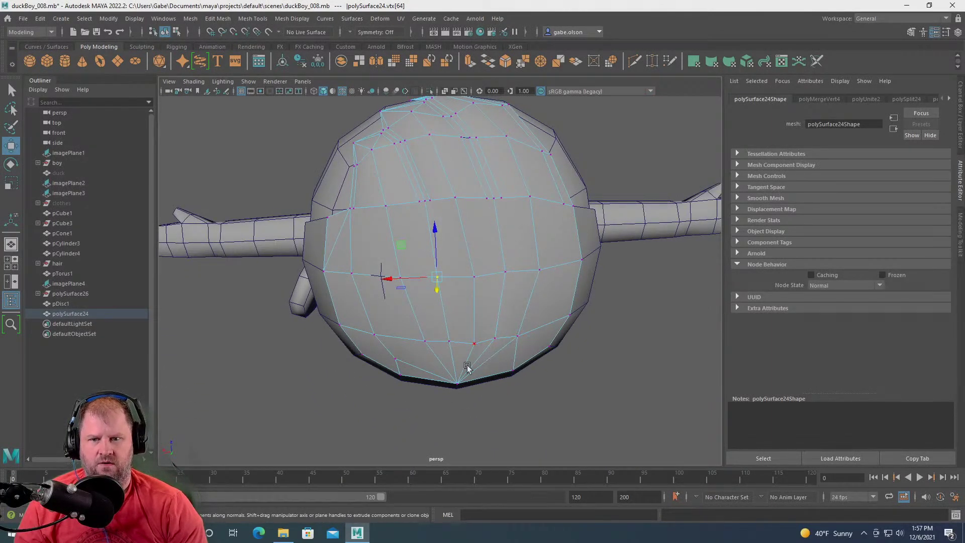
alt+drag(455, 336, 241, 224)
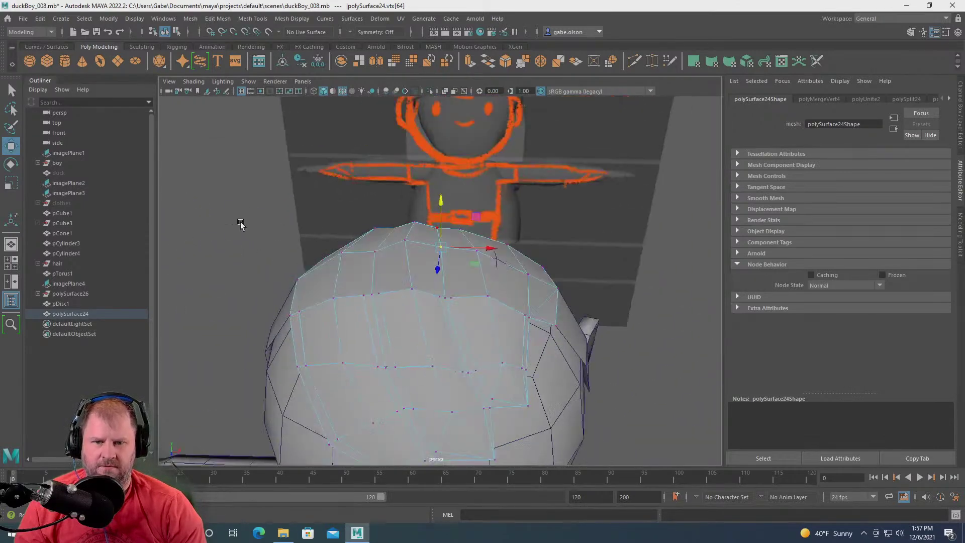
alt+right_drag(241, 225, 467, 261)
alt+middle_drag(581, 264, 468, 240)
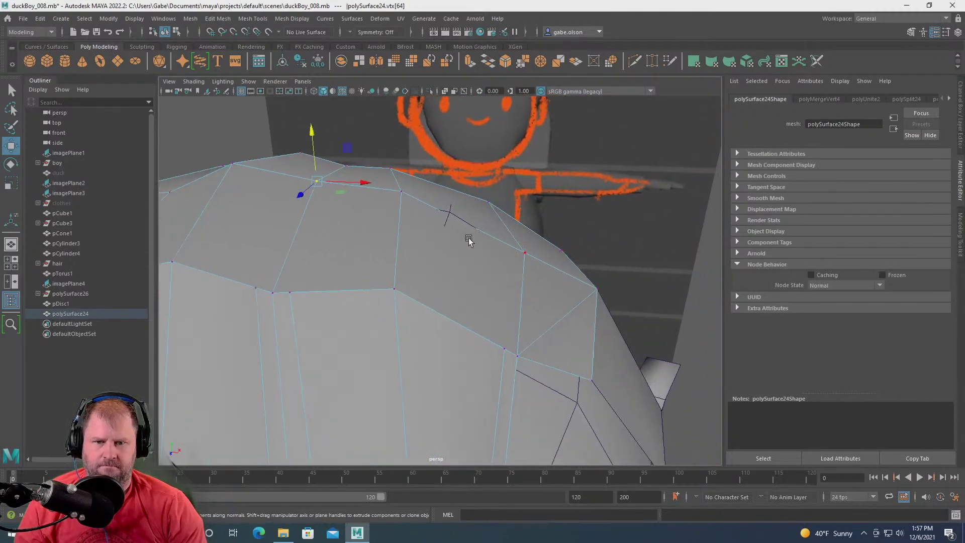
click(407, 193)
right_drag(407, 193, 377, 218)
click(405, 193)
alt+drag(377, 219, 430, 193)
drag(424, 227, 433, 225)
click(433, 266)
alt+drag(475, 207, 437, 201)
click(437, 201)
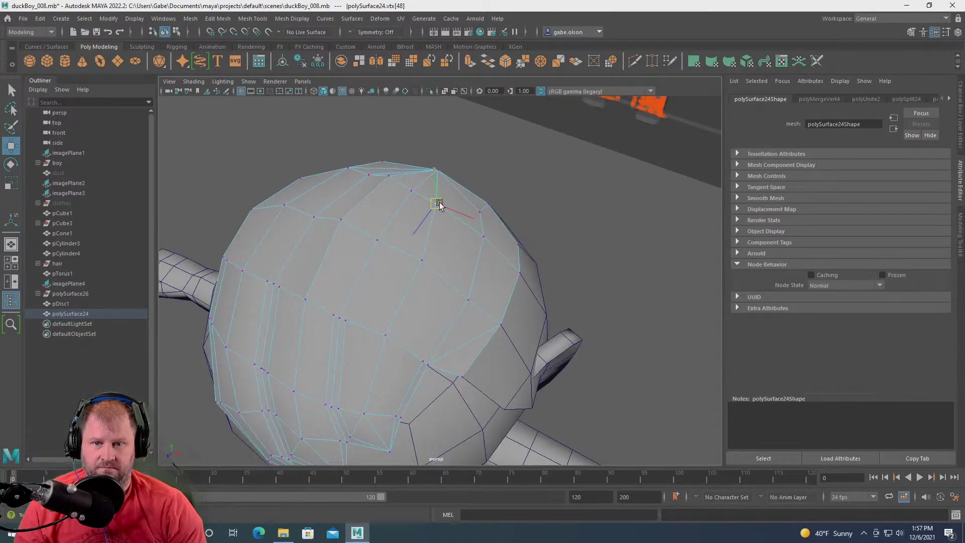
- Adjust the vertices along the top ridge of the hair to even out the crown's silhouette
alt+drag(442, 243, 424, 263)
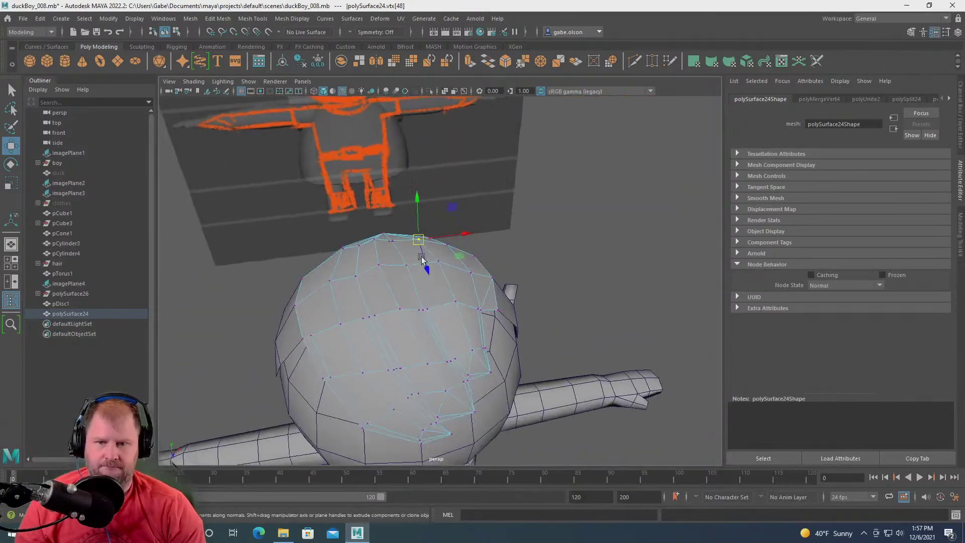
alt+right_drag(424, 263, 500, 247)
alt+drag(500, 246, 451, 204)
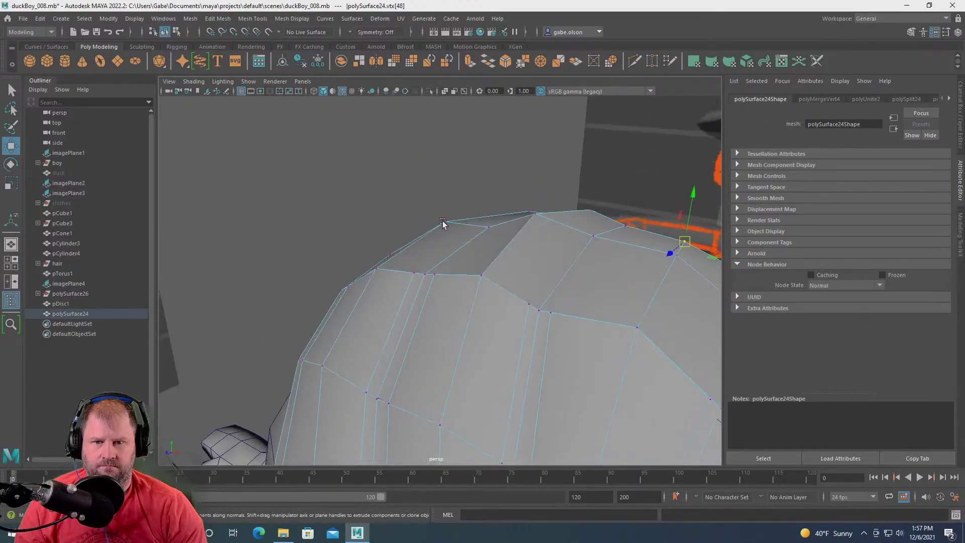
click(444, 221)
alt+drag(477, 222, 535, 224)
click(533, 230)
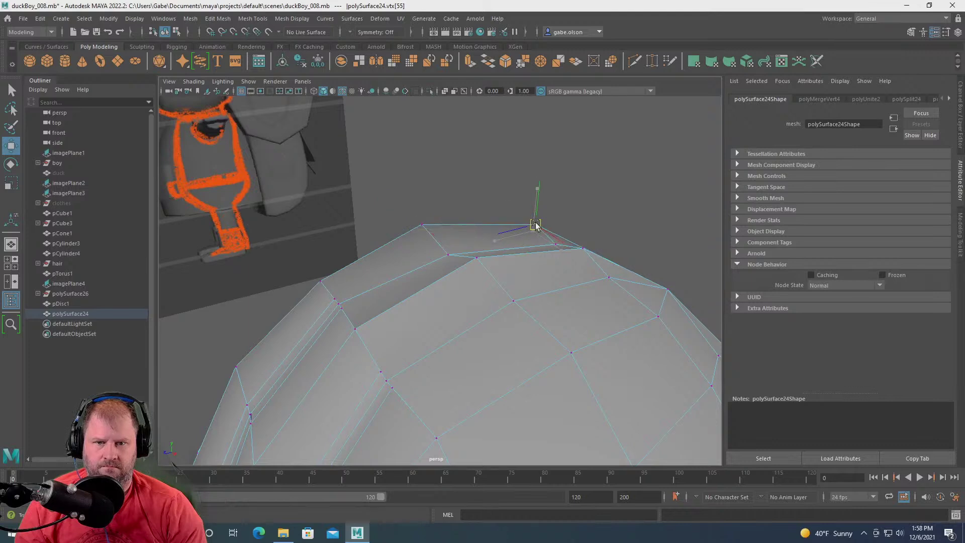
alt+drag(623, 262, 583, 220)
click(581, 226)
click(472, 219)
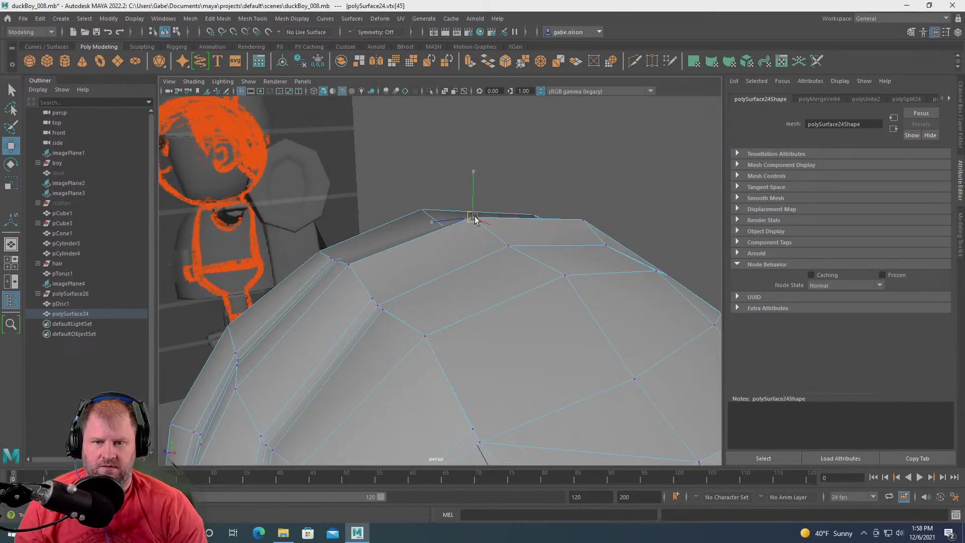
- Reposition the remaining vertices at the back and side of the crown, and return the hair mesh to object mode
alt+drag(472, 217, 493, 226)
alt+drag(424, 207, 442, 204)
alt+middle_drag(442, 204, 444, 256)
scroll(444, 256, up, 5)
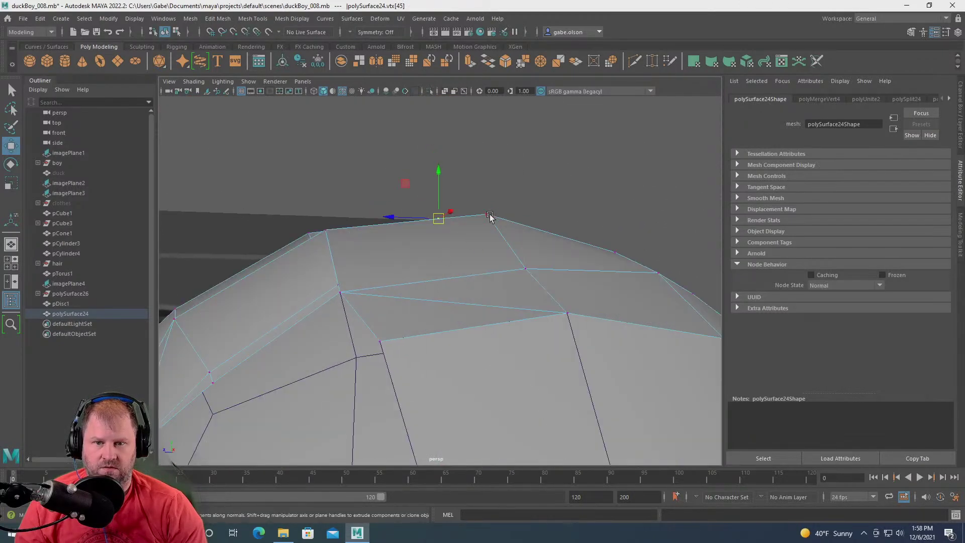
double_click(486, 215)
click(487, 214)
alt+drag(490, 216, 533, 261)
click(511, 241)
click(565, 340)
alt+drag(533, 327, 531, 292)
drag(555, 243, 483, 265)
right_drag(483, 257, 515, 251)
scroll(443, 249, down, 5)
alt+drag(443, 248, 463, 282)
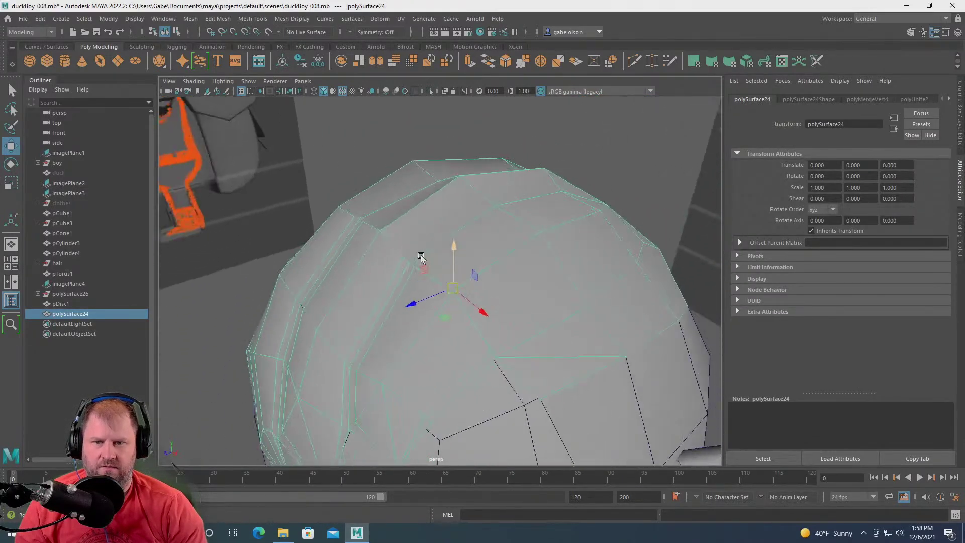
- Multi-Cut a new edge line beside the existing hair crease, from the front seam back to the rear crown point
right_drag(443, 244, 426, 234)
alt+drag(426, 234, 369, 251)
alt+right_drag(288, 286, 404, 307)
alt+middle_drag(404, 308, 482, 278)
alt+right_drag(482, 278, 347, 261)
drag(294, 248, 296, 268)
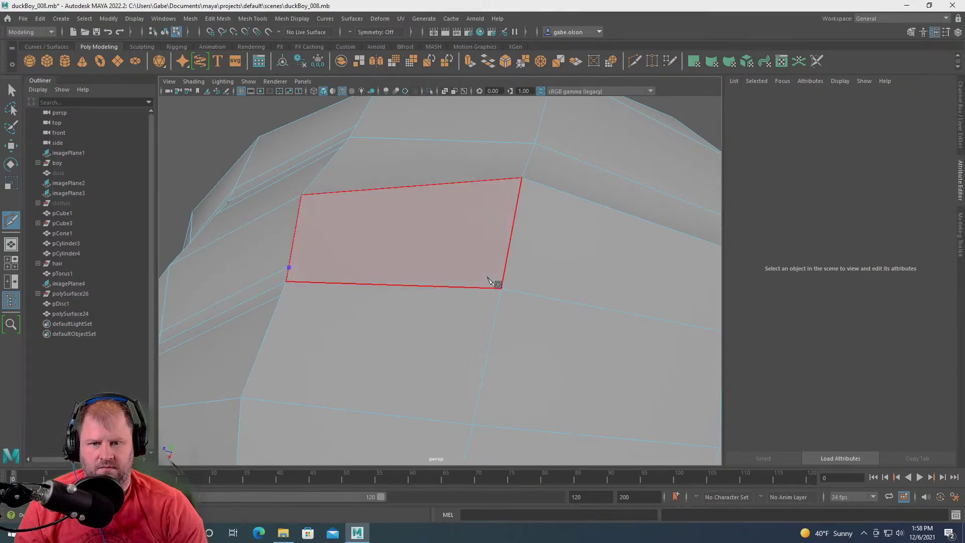
click(506, 272)
scroll(505, 274, down, 3)
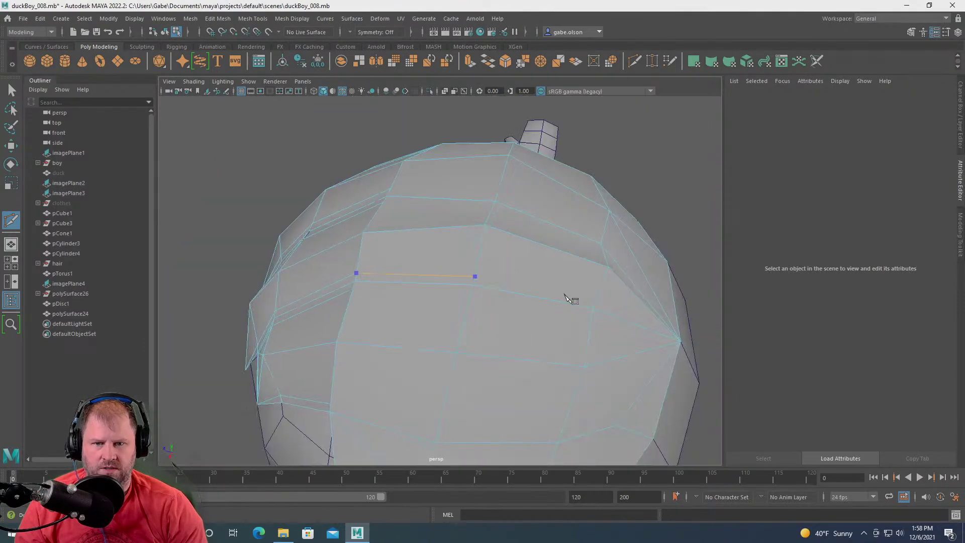
alt+middle_drag(578, 300, 433, 263)
alt+drag(433, 263, 400, 251)
click(417, 258)
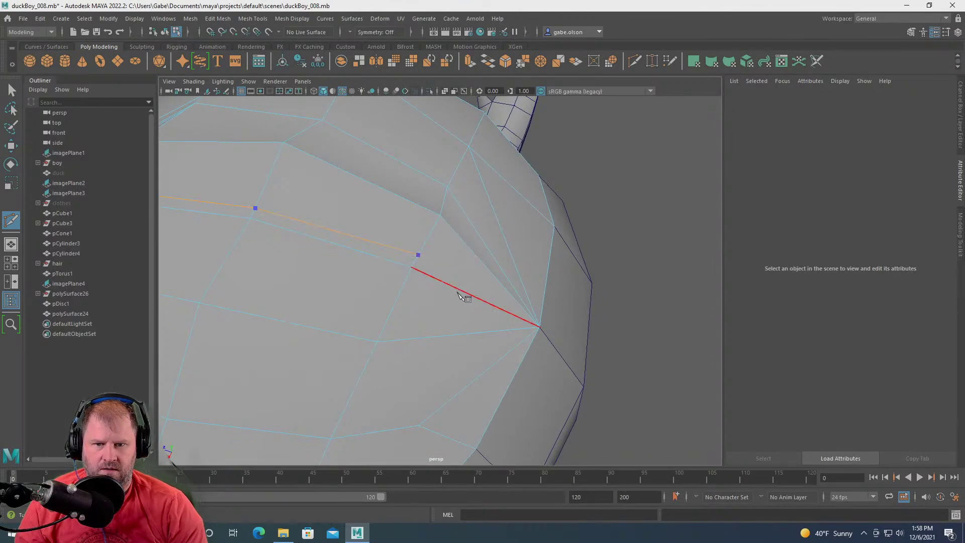
click(539, 327)
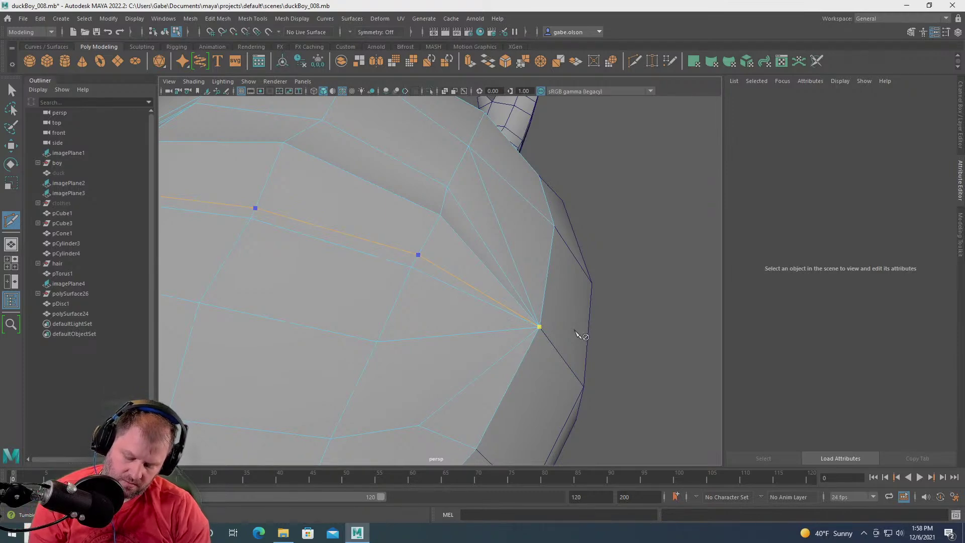
right_click(577, 334)
- Cut a second edge line from the rear crown point forward beside the central crease, ending at the front seam
alt+drag(408, 303, 381, 300)
key(Escape)
ctrl+shift+click(392, 304)
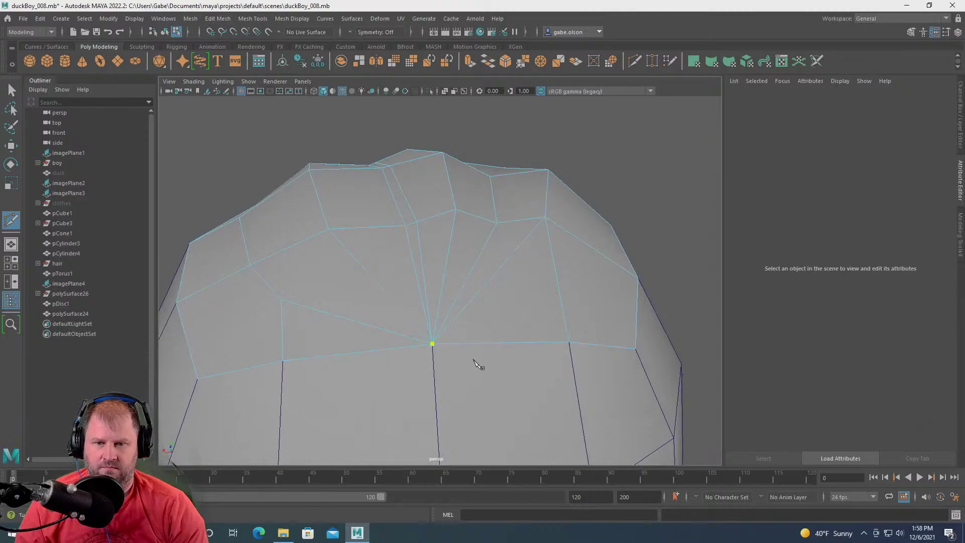
click(394, 226)
alt+drag(393, 226, 366, 172)
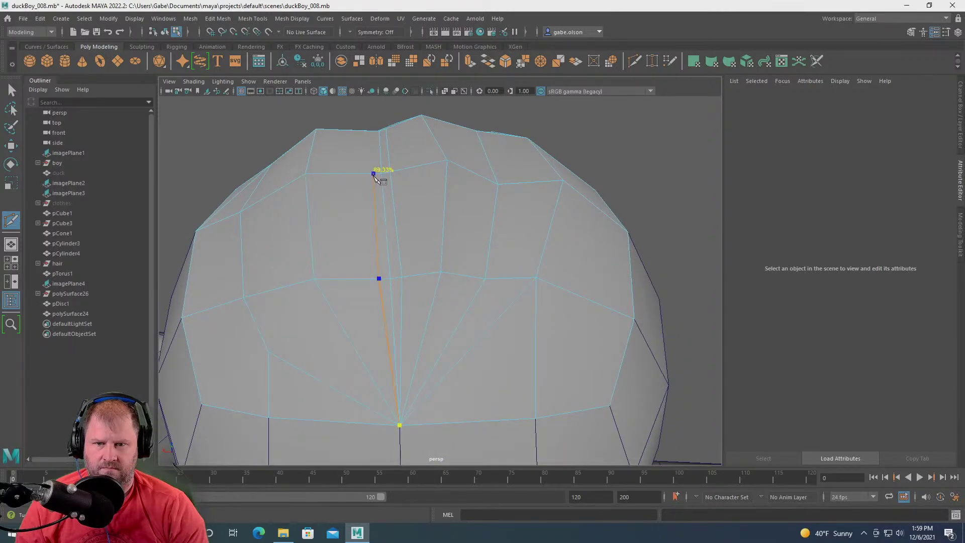
alt+drag(373, 176, 548, 186)
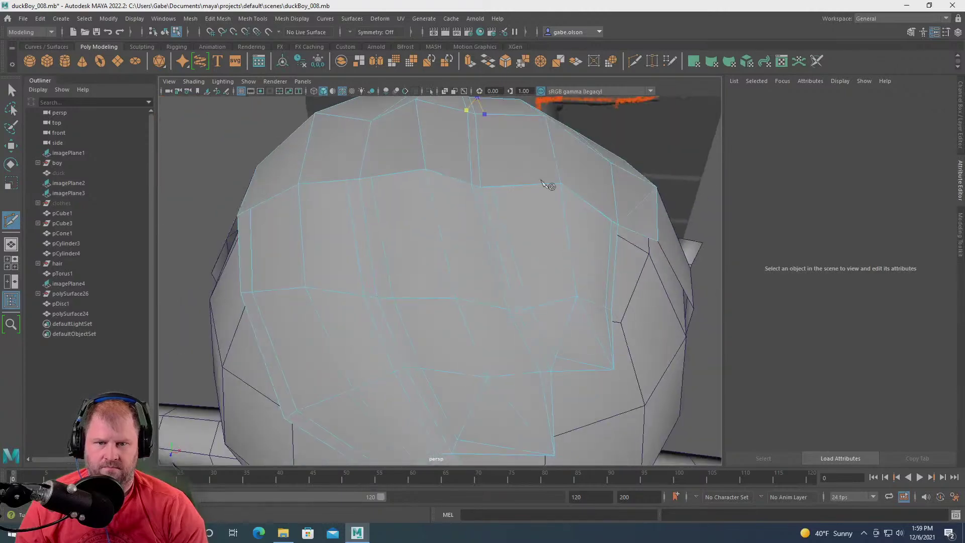
click(492, 187)
key(w)
- Select the overlapping vertices where a new cut meets the fringe crease and merge them
alt+drag(511, 189, 319, 241)
scroll(322, 231, up, 4)
right_drag(282, 145, 233, 147)
click(278, 129)
drag(290, 142, 290, 143)
alt+drag(334, 166, 297, 172)
shift+right_drag(296, 159, 382, 113)
- Merge the overlapping vertices at the other new cut's front end with a distance threshold of 0.01
alt+drag(334, 112, 422, 216)
alt+right_drag(422, 215, 529, 265)
alt+drag(529, 265, 390, 201)
alt+right_drag(390, 200, 408, 213)
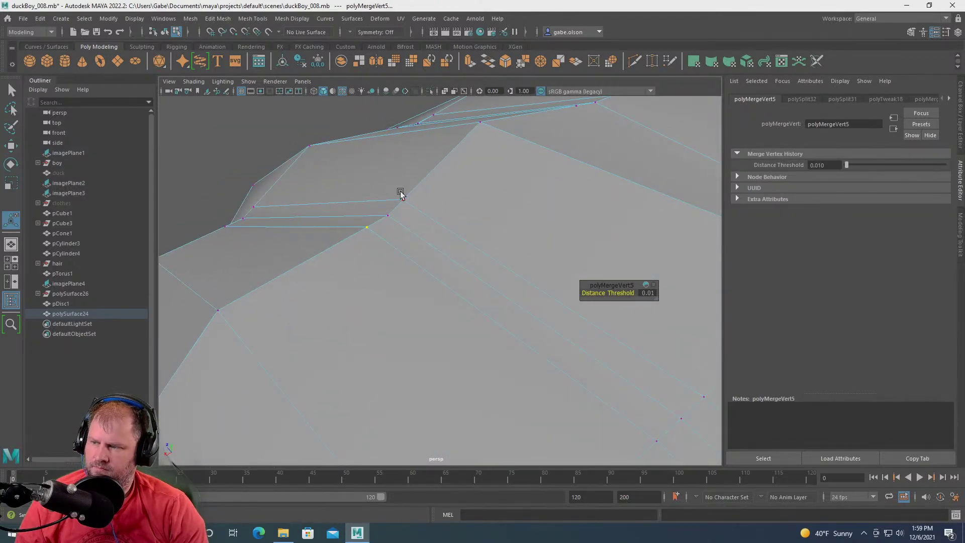
alt+drag(405, 195, 373, 200)
key(ctrl+z)
key(ctrl+z)
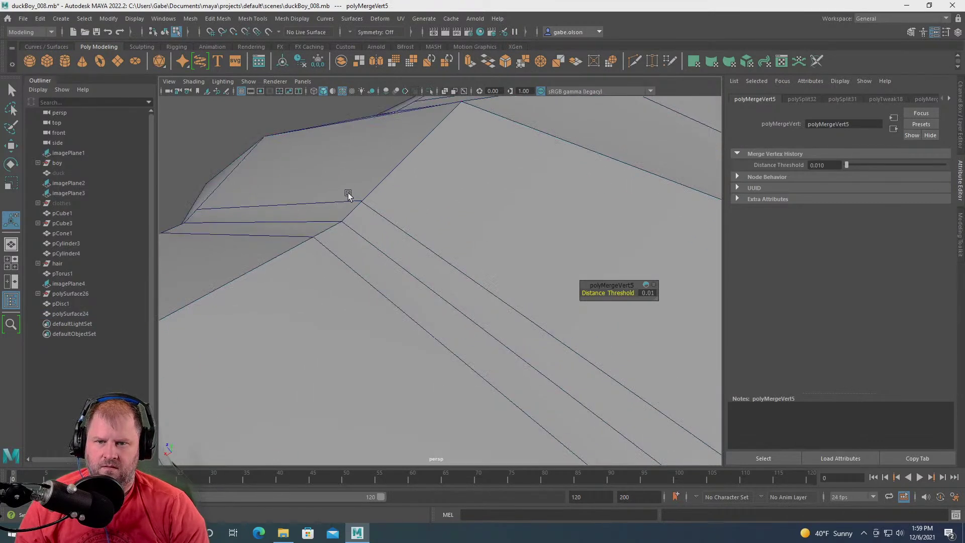
click(366, 201)
shift+right_drag(379, 199, 425, 160)
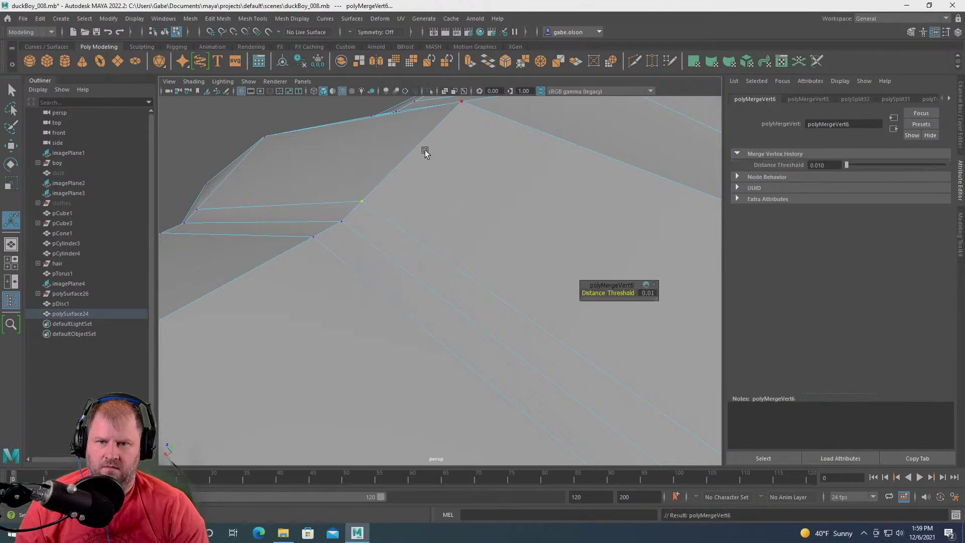
scroll(424, 161, down, 3)
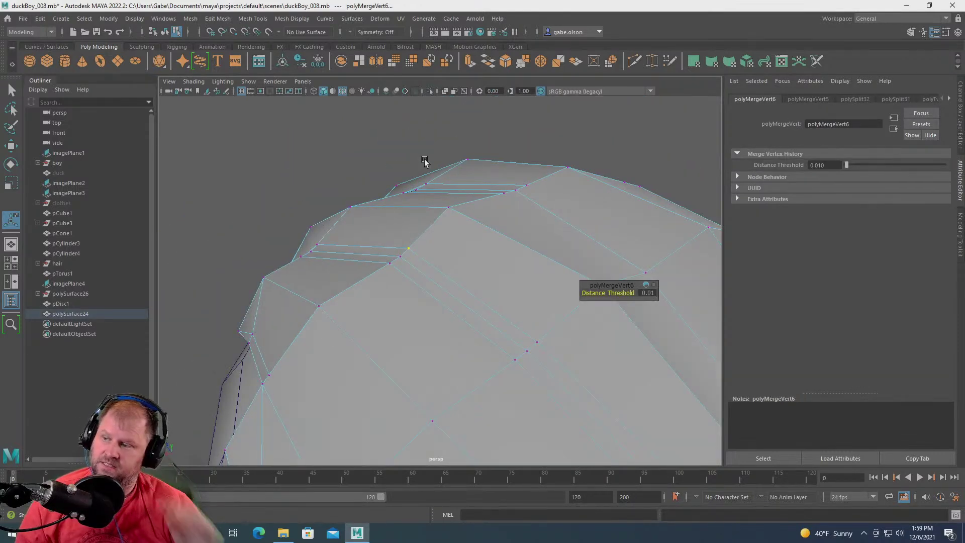
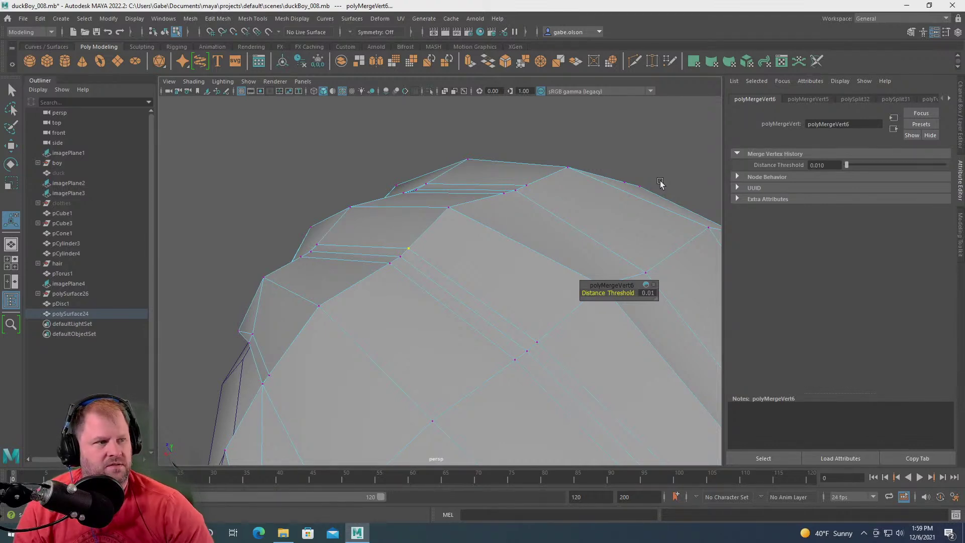
- Cut a third edge line from the rear crown point along the side crease to the front seam
alt+drag(551, 187, 373, 319)
alt+middle_drag(372, 319, 357, 270)
alt+drag(358, 270, 431, 279)
right_drag(401, 285, 394, 267)
click(250, 416)
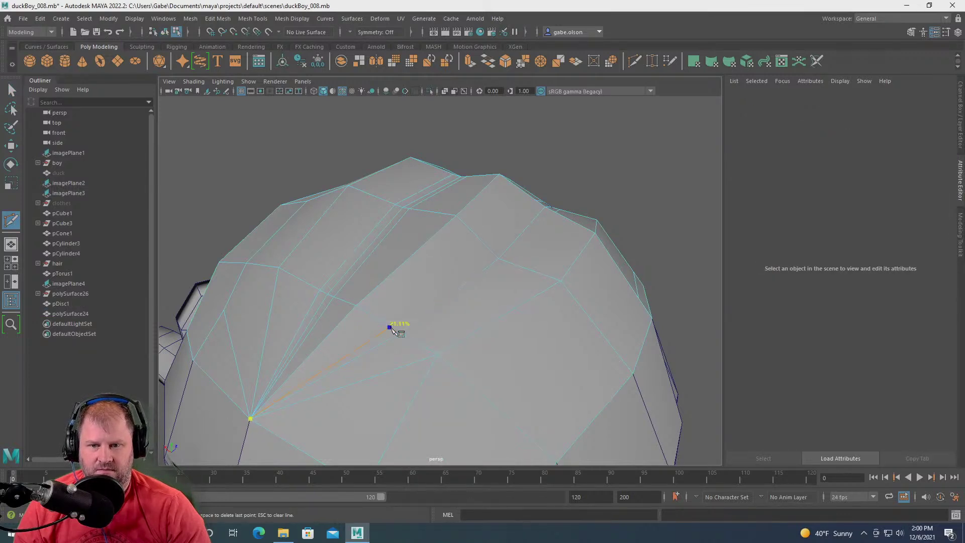
click(403, 314)
ctrl+alt+drag(495, 216, 439, 338)
scroll(439, 338, up, 3)
ctrl+alt+drag(716, 135, 534, 288)
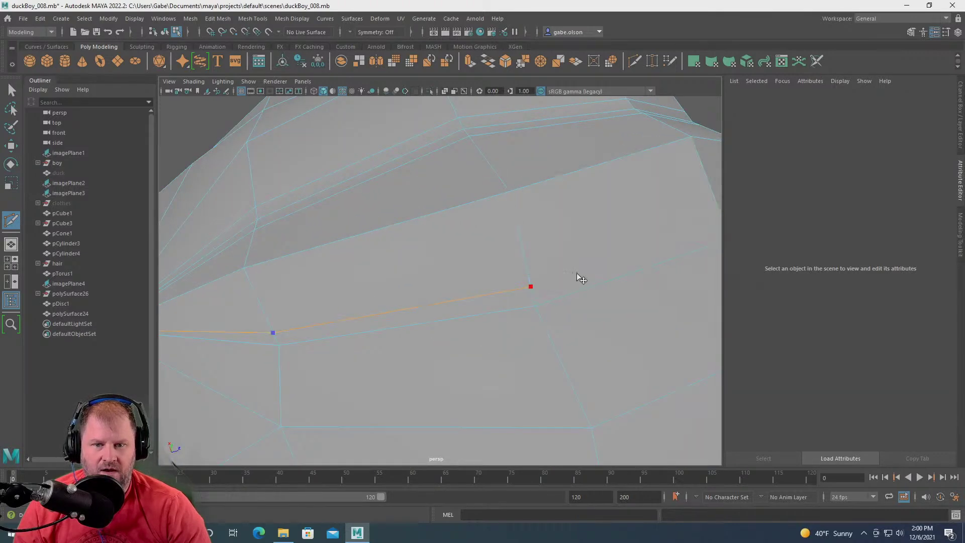
scroll(573, 284, down, 3)
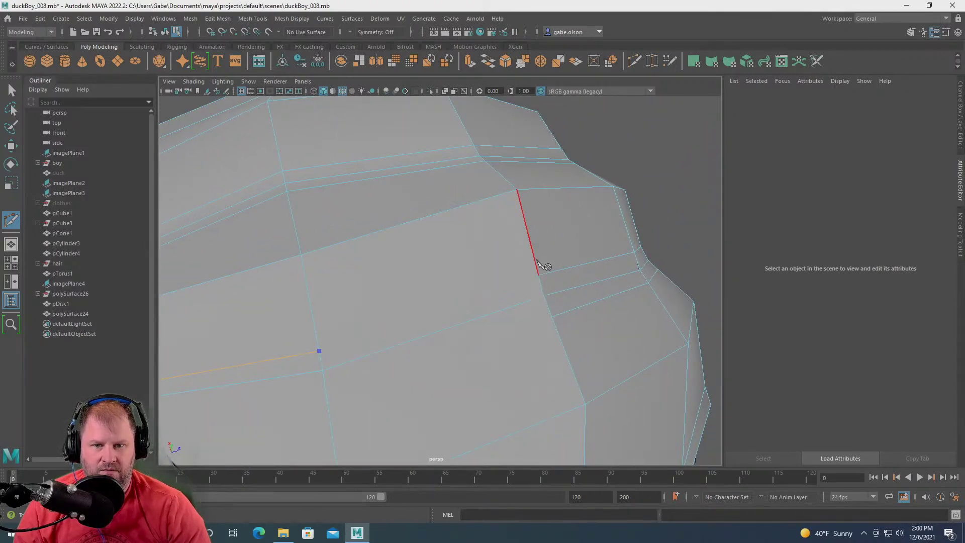
key(w)
- Merge the overlapping vertices at the front end of the side cut with a distance threshold of 0.01
alt+drag(541, 280, 446, 293)
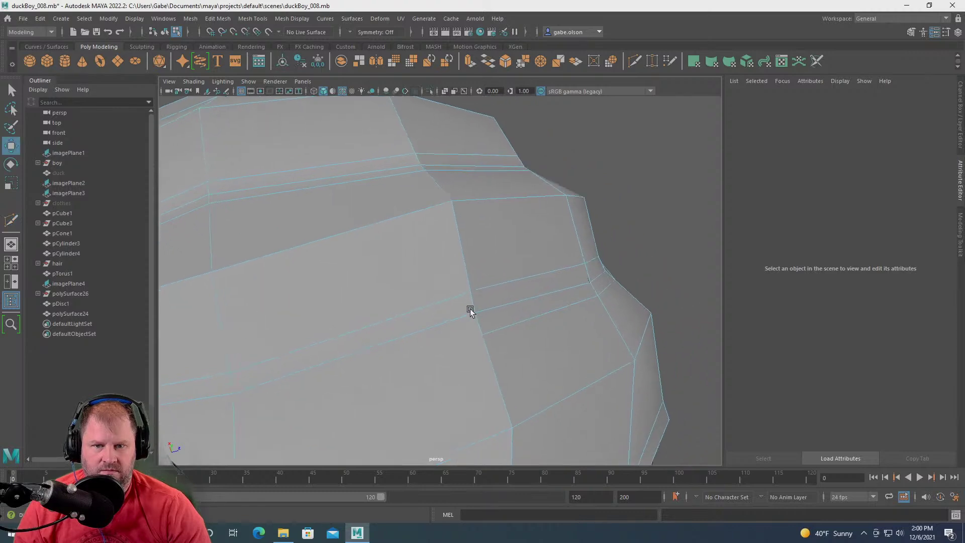
scroll(603, 341, up, 3)
right_drag(562, 256, 480, 279)
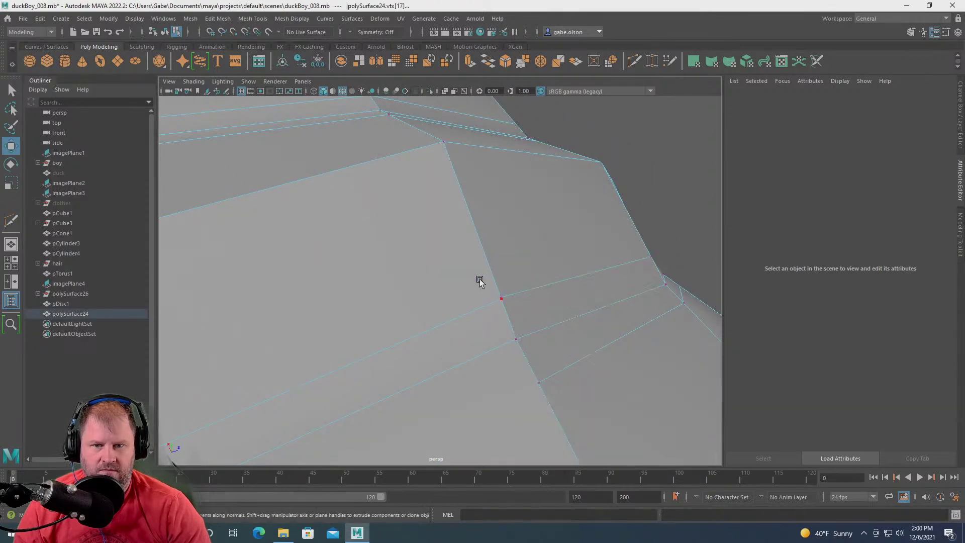
drag(505, 298, 558, 282)
shift+right_drag(541, 263, 578, 221)
scroll(553, 287, down, 3)
scroll(478, 312, up, 1)
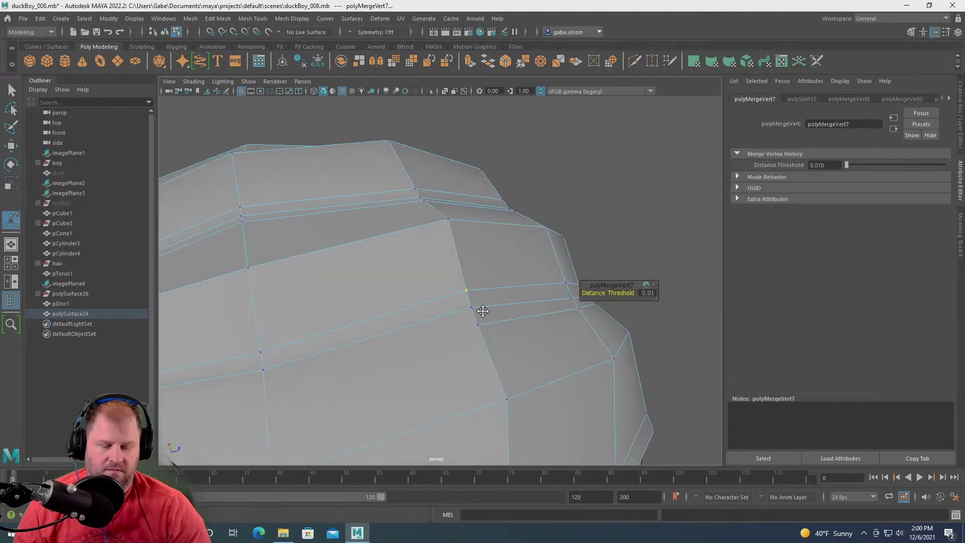
- Cut a fourth edge line from the rear crown point, just below the side crease, forward to the front seam
scroll(437, 331, down, 3)
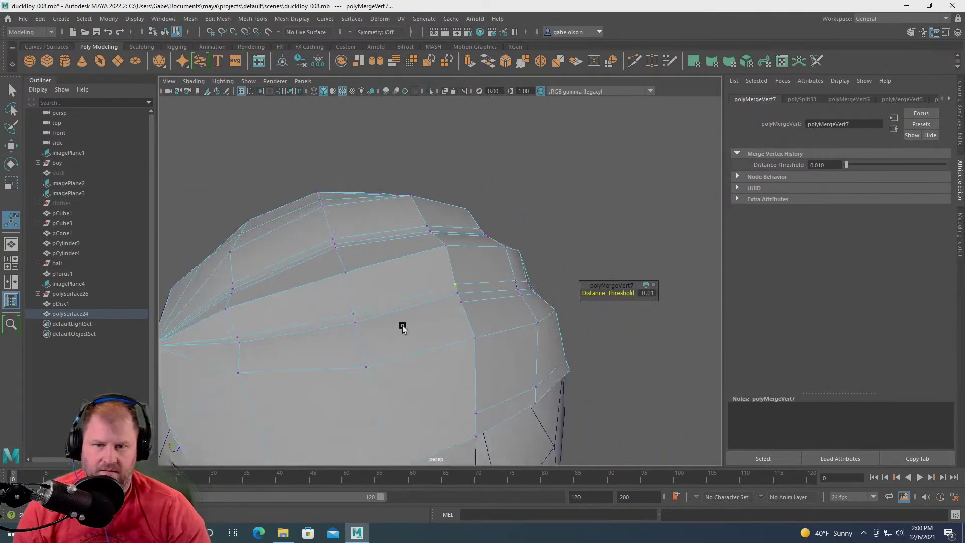
scroll(412, 324, up, 5)
alt+drag(423, 322, 429, 344)
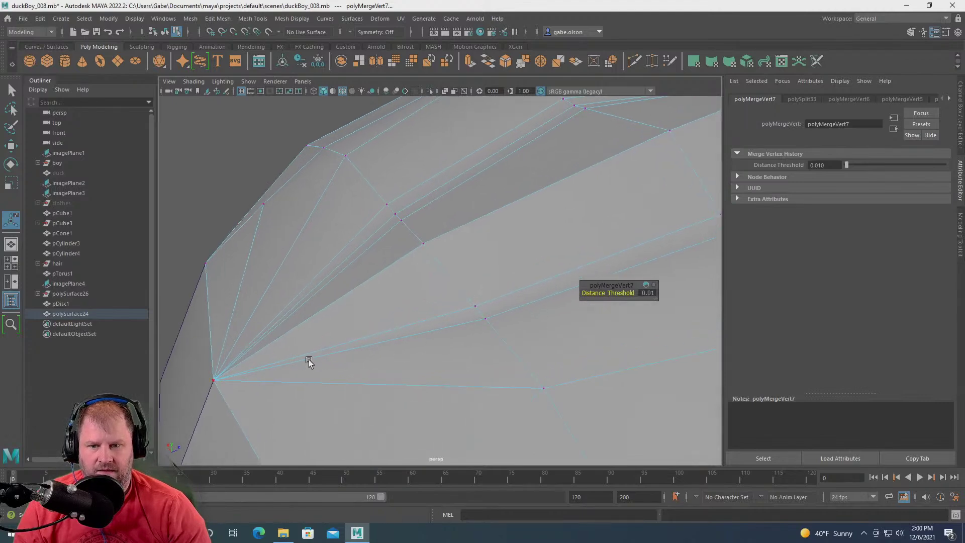
click(400, 220)
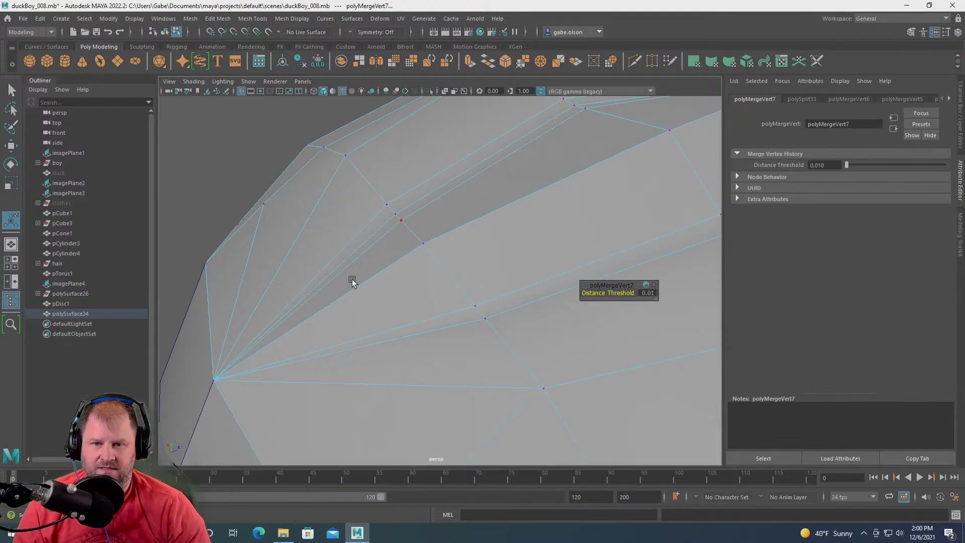
right_drag(274, 216, 260, 200)
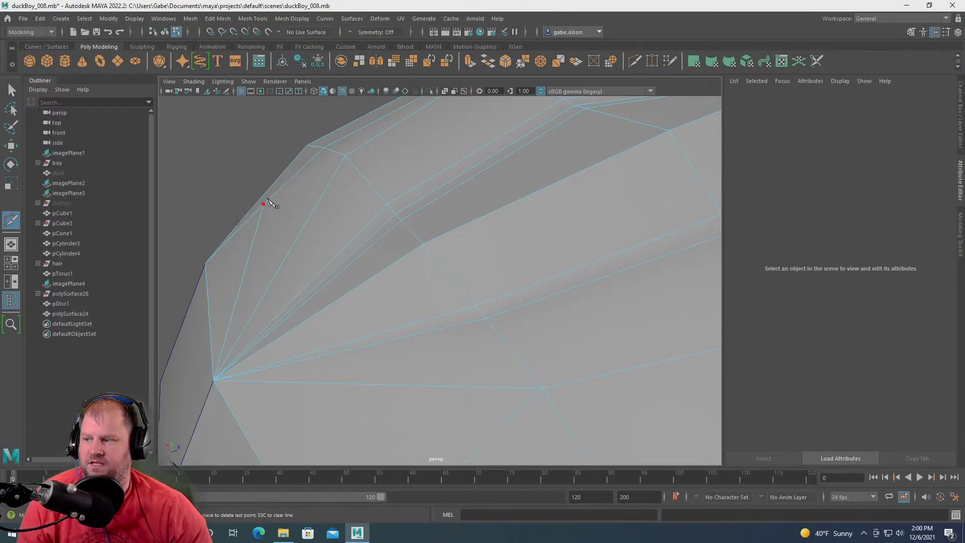
alt+right_drag(624, 260, 573, 257)
click(409, 233)
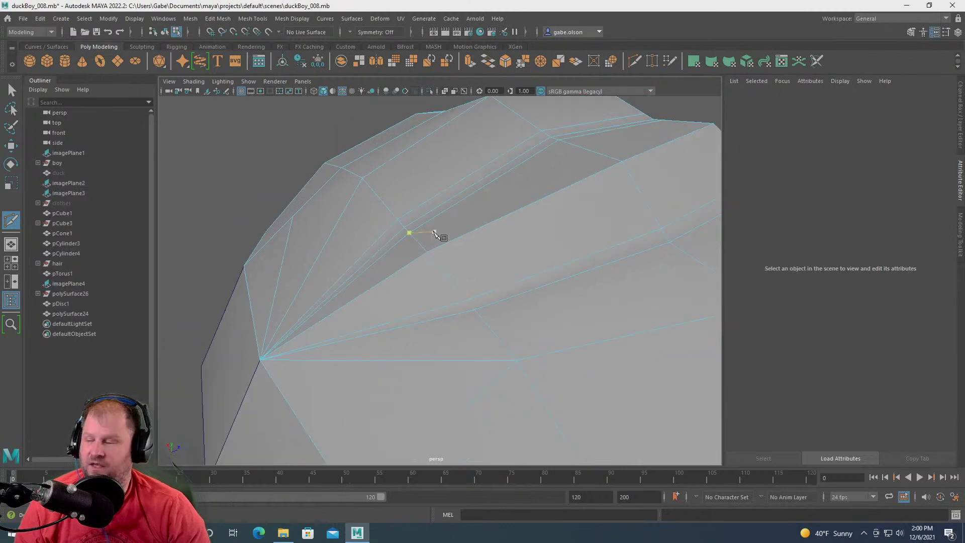
alt+drag(436, 230, 420, 259)
alt+right_drag(420, 259, 511, 280)
alt+drag(512, 280, 556, 237)
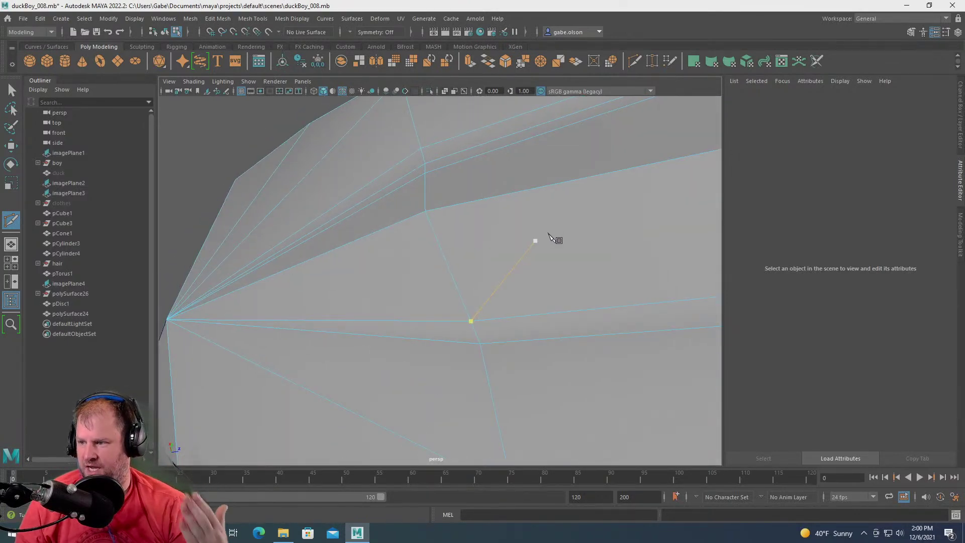
scroll(547, 249, down, 3)
alt+drag(545, 252, 487, 290)
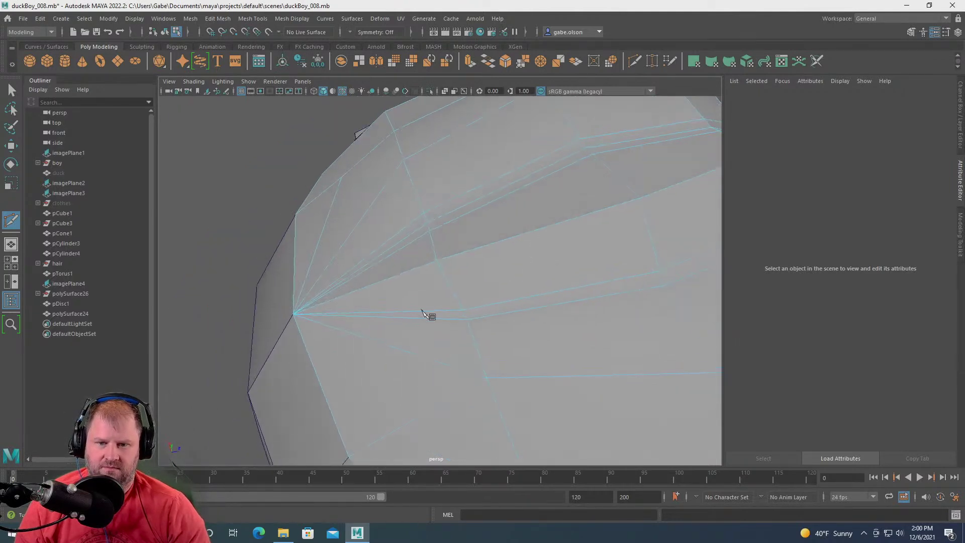
click(293, 314)
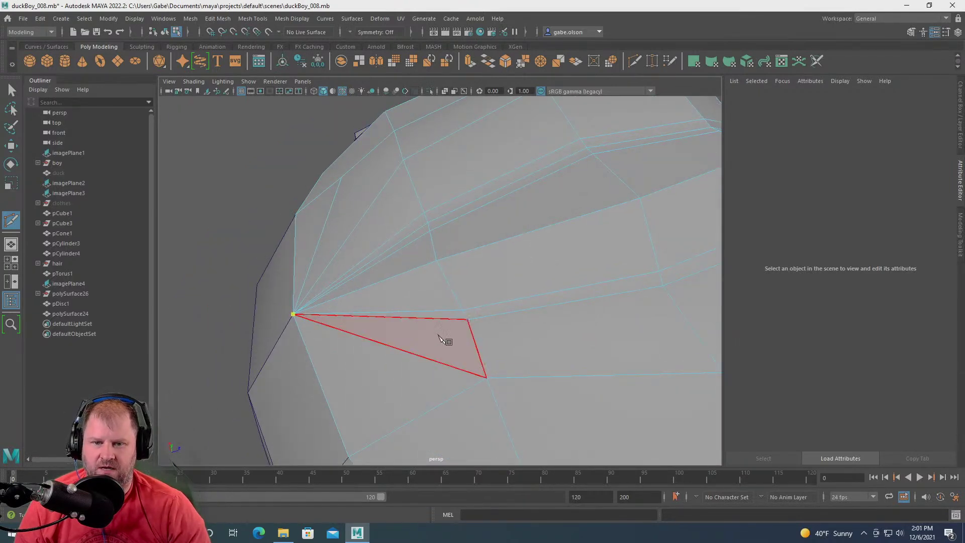
click(470, 332)
alt+drag(538, 309, 295, 304)
click(251, 308)
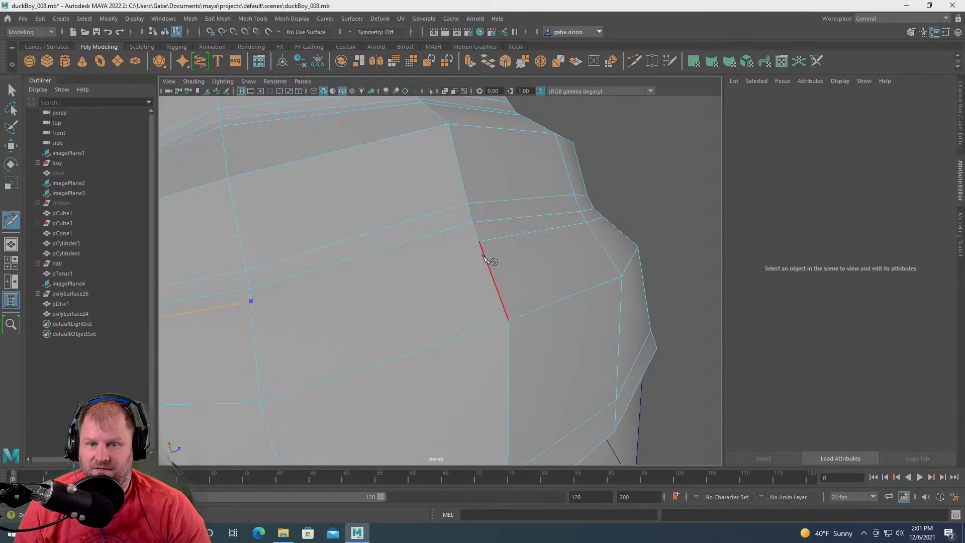
click(486, 239)
key(w)
- Merge the overlapping vertices at the front end of the lower side cut with a distance threshold of 0.01
alt+drag(493, 247, 533, 225)
scroll(436, 258, up, 5)
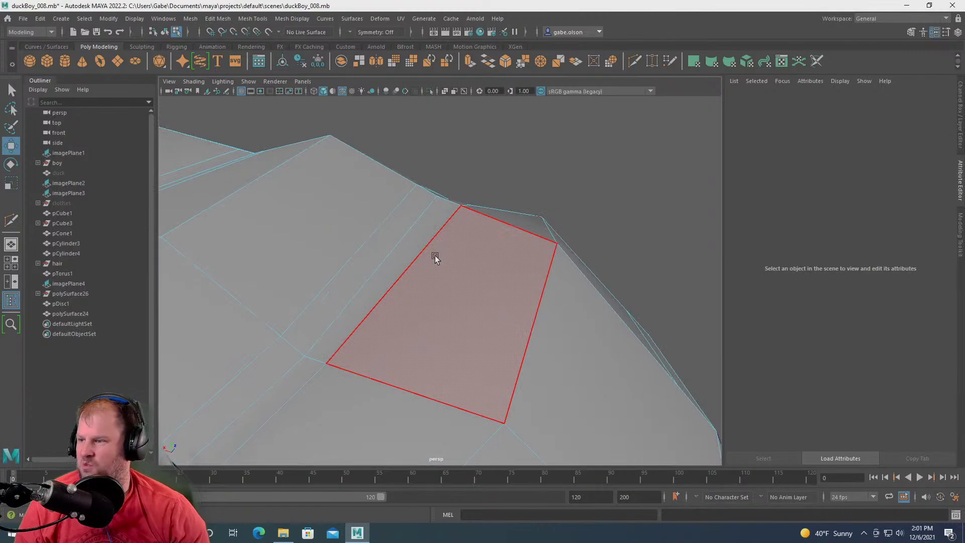
alt+drag(452, 259, 512, 179)
right_drag(513, 179, 460, 174)
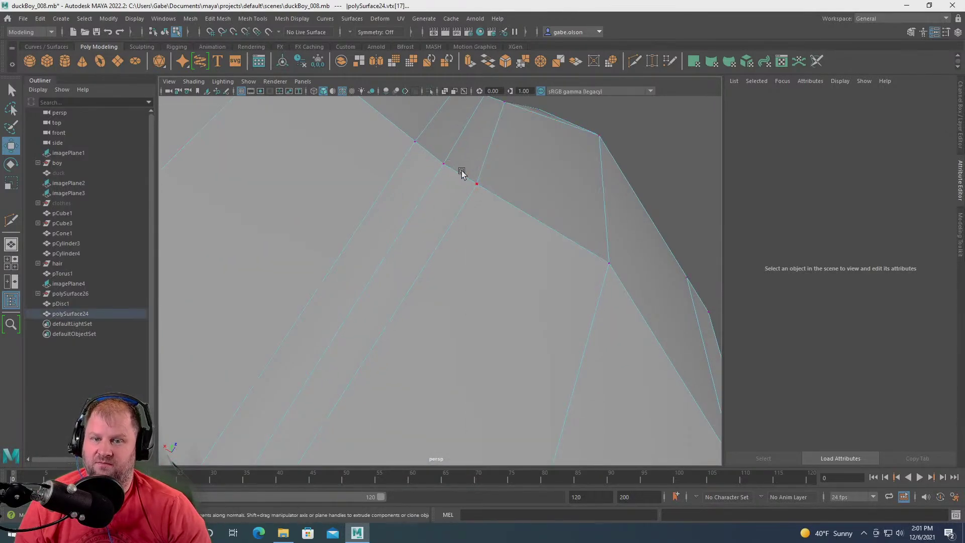
drag(477, 195, 483, 206)
alt+drag(518, 208, 514, 197)
shift+right_drag(514, 197, 549, 157)
scroll(534, 194, down, 5)
alt+drag(534, 194, 508, 245)
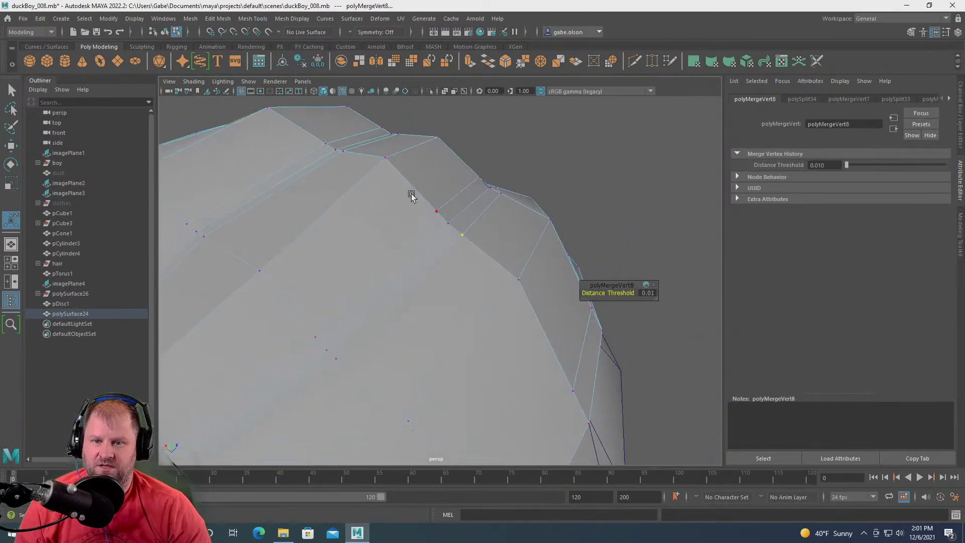
- Merge the overlapping vertices at the front end of the side crease's upper edge line and deselect the mesh
drag(443, 215, 442, 213)
shift+right_drag(441, 212, 492, 169)
scroll(455, 202, down, 5)
key(w)
mouse_move(456, 202)
alt+mouse_down()
mouse_move(487, 267)
mouse_move(484, 222)
mouse_move(657, 236)
mouse_move(535, 237)
mouse_move(555, 180)
mouse_move(517, 198)
mouse_move(400, 209)
mouse_move(306, 176)
mouse_move(495, 194)
mouse_move(518, 165)
mouse_move(455, 194)
alt+mouse_up()
click(306, 176)
- On the opposite side of the hair, cut an edge line just above the existing crease back to the rear crown point
alt+right_drag(454, 194, 438, 250)
alt+right_drag(501, 220, 404, 222)
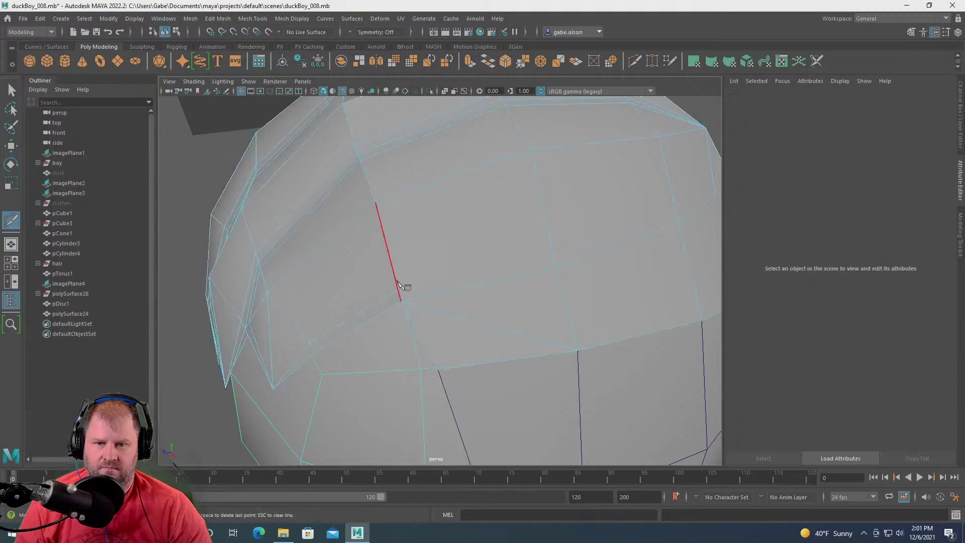
click(409, 286)
alt+drag(577, 245, 351, 226)
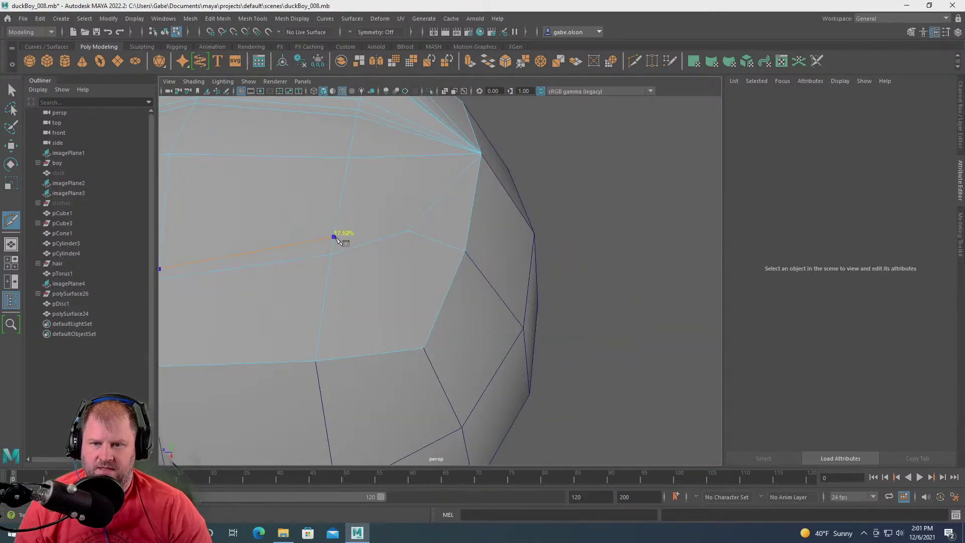
click(342, 246)
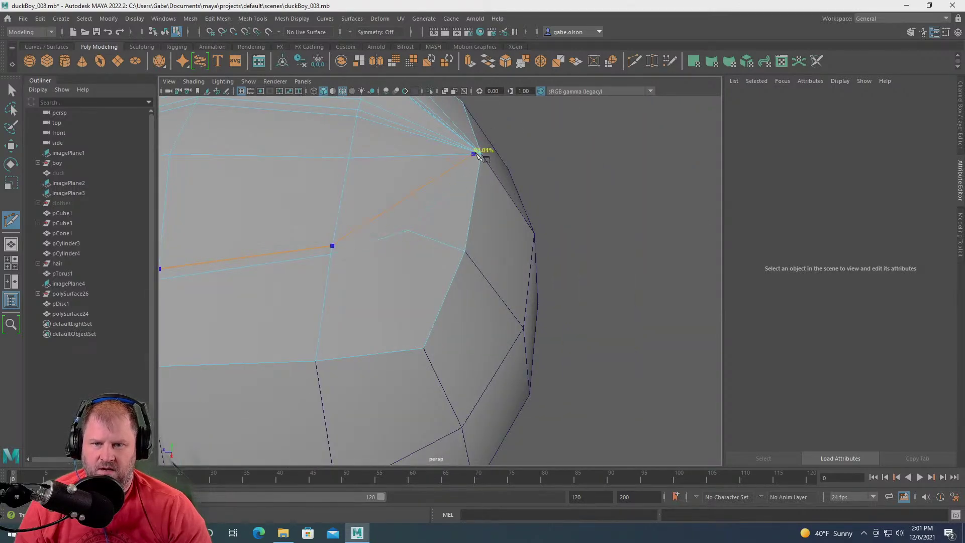
alt+drag(420, 183, 456, 204)
key(Return)
- Connect the crease vertex below the new cut to the cut line, and slide the new vertex along that edge toward the crease
click(491, 215)
alt+drag(519, 217, 463, 236)
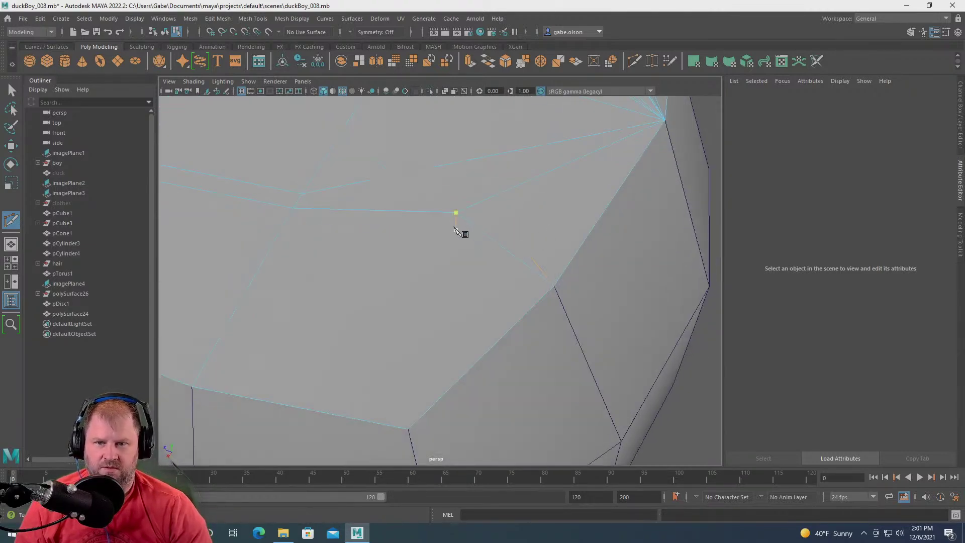
click(455, 213)
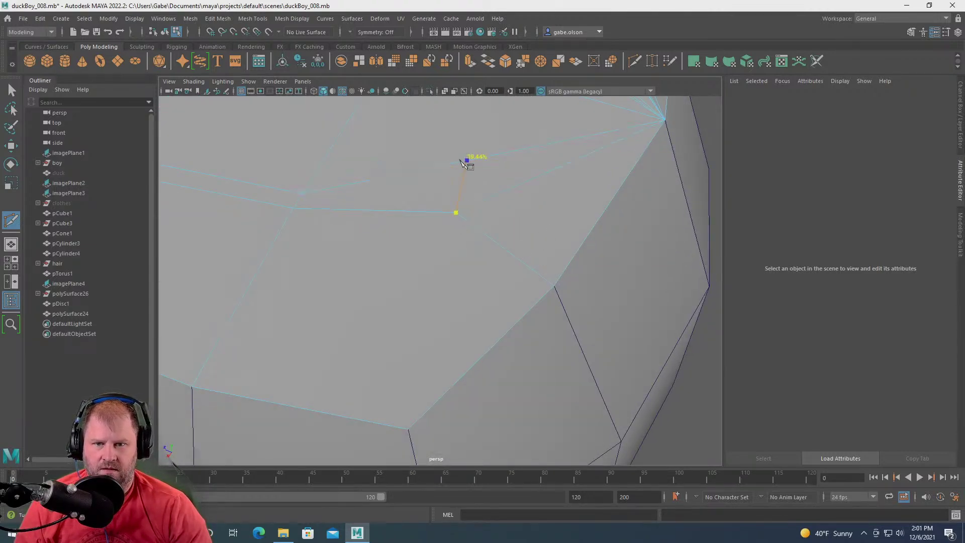
key(w)
alt+right_drag(419, 177, 438, 158)
right_drag(439, 158, 414, 150)
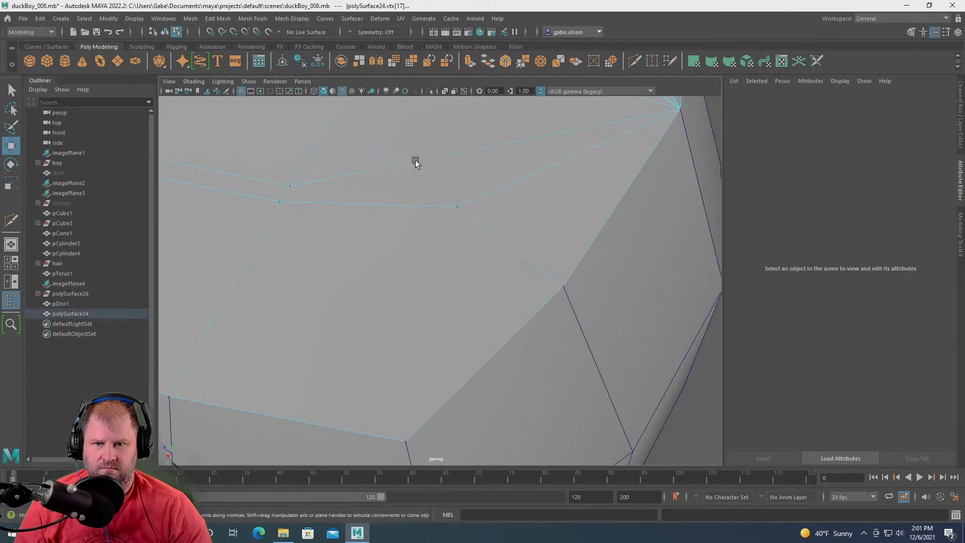
click(415, 160)
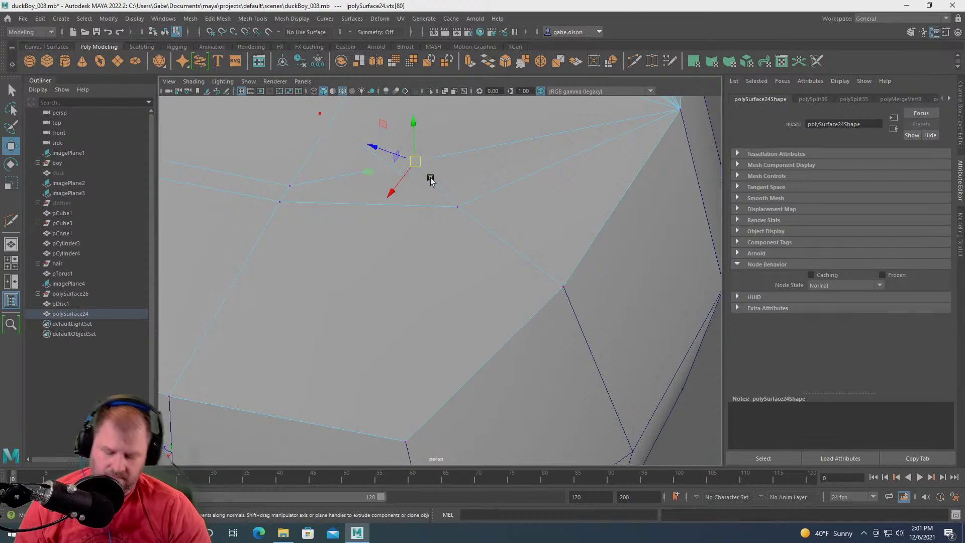
key(c)
middle_drag(440, 183, 433, 181)
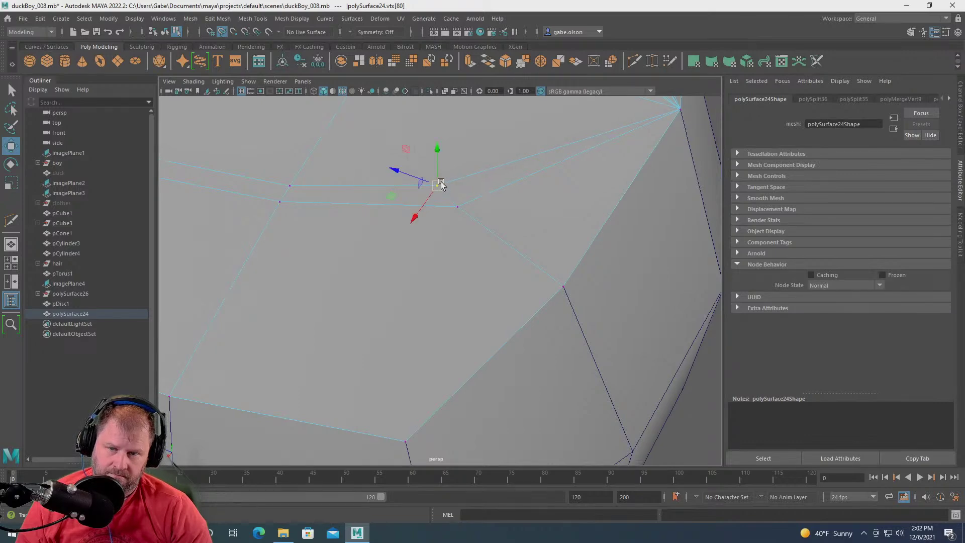
alt+right_drag(441, 184, 323, 190)
alt+drag(323, 189, 415, 187)
alt+right_drag(415, 188, 346, 200)
click(333, 134)
alt+drag(346, 200, 407, 174)
alt+right_drag(407, 175, 445, 192)
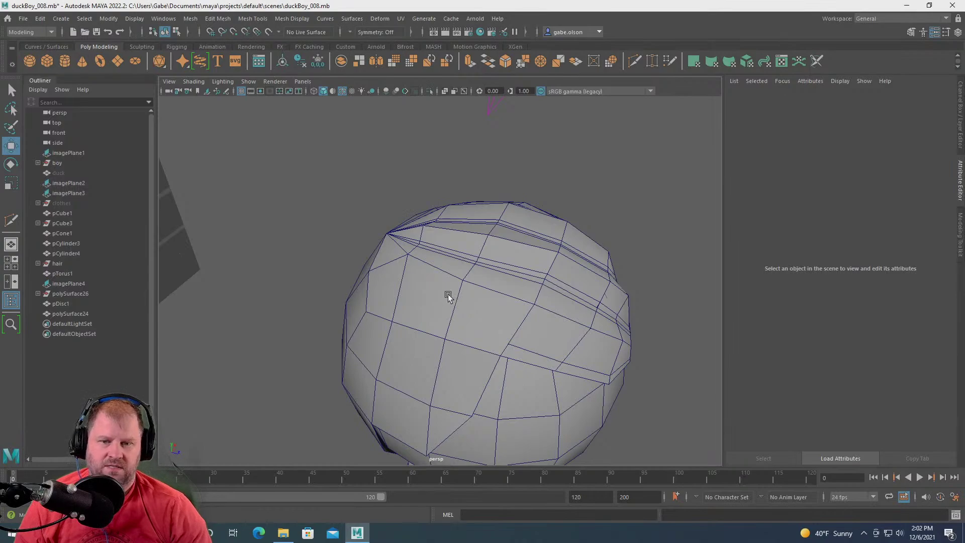
- Cut an edge line from the rear crown point across the side faces, running above the hair's lower edge toward the front
alt+drag(514, 285, 500, 257)
right_drag(499, 256, 475, 233)
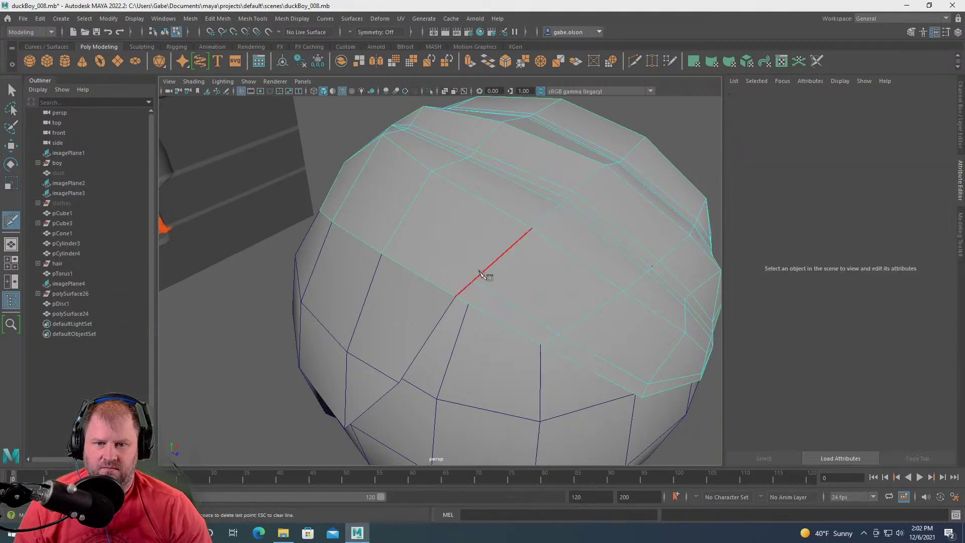
alt+drag(462, 285, 392, 258)
key(w)
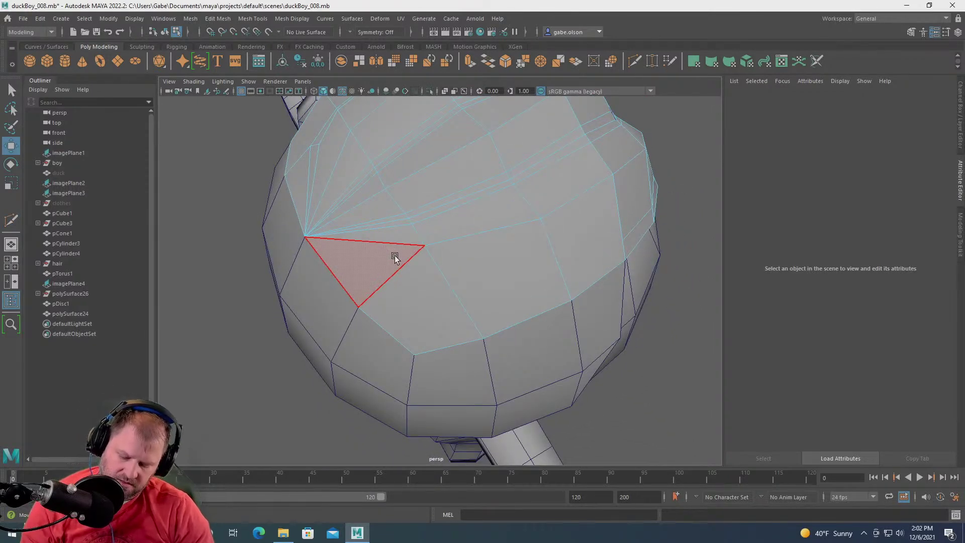
key(y)
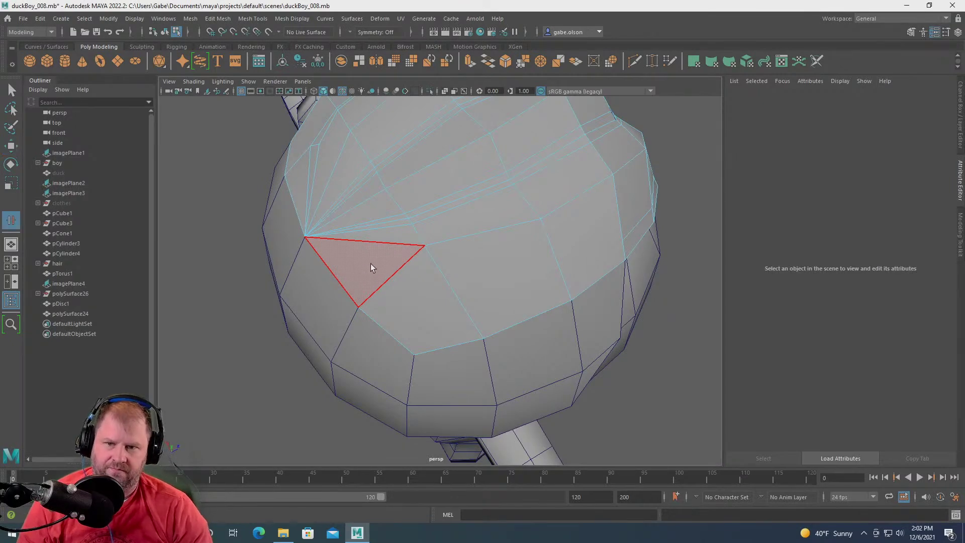
drag(261, 224, 261, 222)
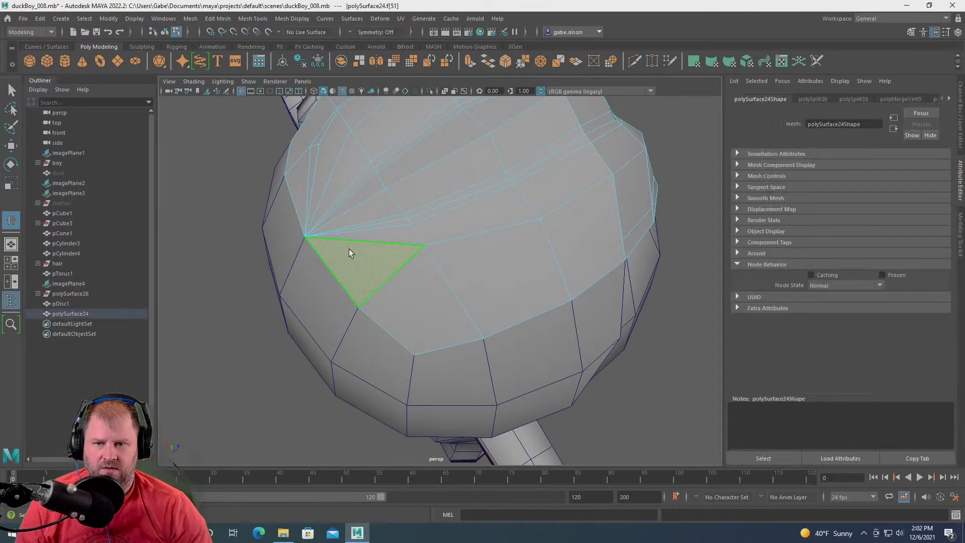
drag(323, 260, 427, 230)
click(312, 243)
key(w)
right_drag(427, 230, 352, 236)
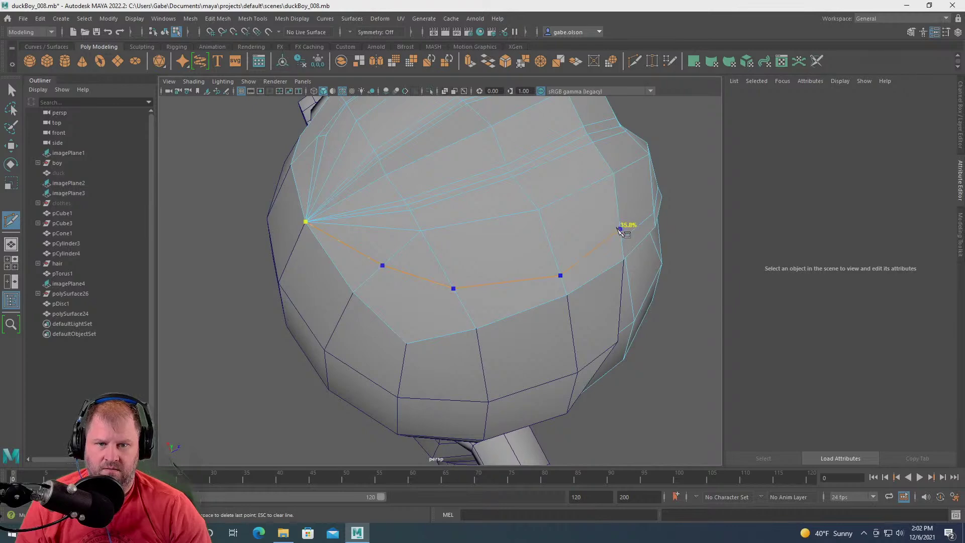
key(w)
- Cut a second edge line below the previous one, from the vertex on the hair's lower edge back to the rear crown point
mouse_move(598, 249)
alt+mouse_down()
mouse_move(594, 232)
mouse_move(670, 209)
mouse_move(493, 224)
mouse_move(467, 206)
mouse_move(429, 245)
mouse_move(414, 243)
mouse_move(423, 219)
mouse_move(397, 198)
mouse_move(453, 278)
mouse_move(461, 308)
mouse_move(467, 297)
mouse_move(453, 270)
mouse_move(438, 271)
alt+mouse_up()
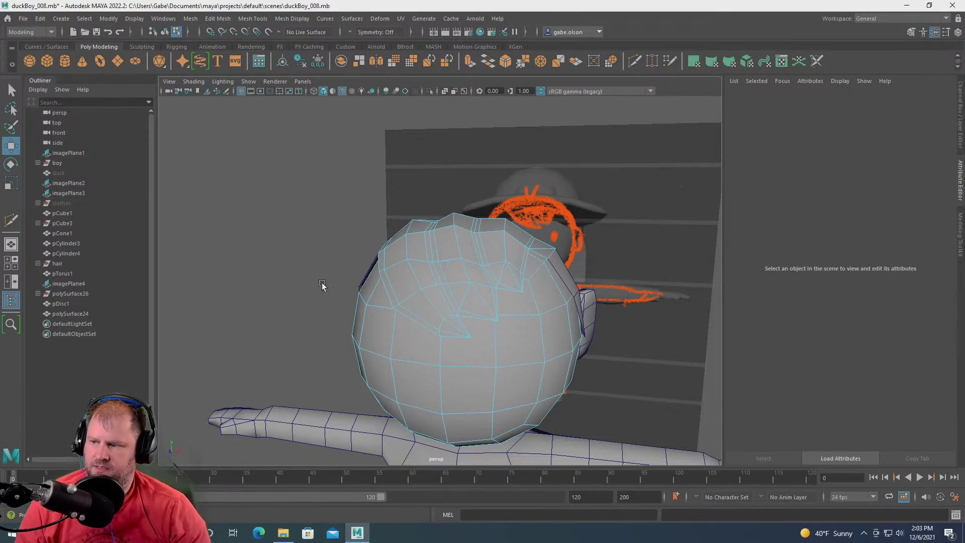
alt+drag(293, 301, 442, 272)
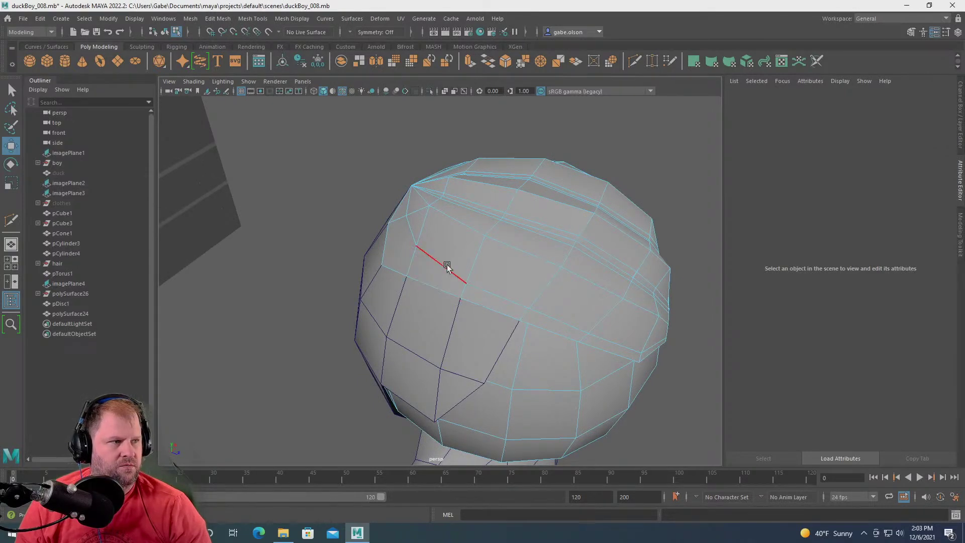
alt+drag(439, 259, 367, 273)
scroll(493, 290, up, 5)
scroll(404, 280, down, 3)
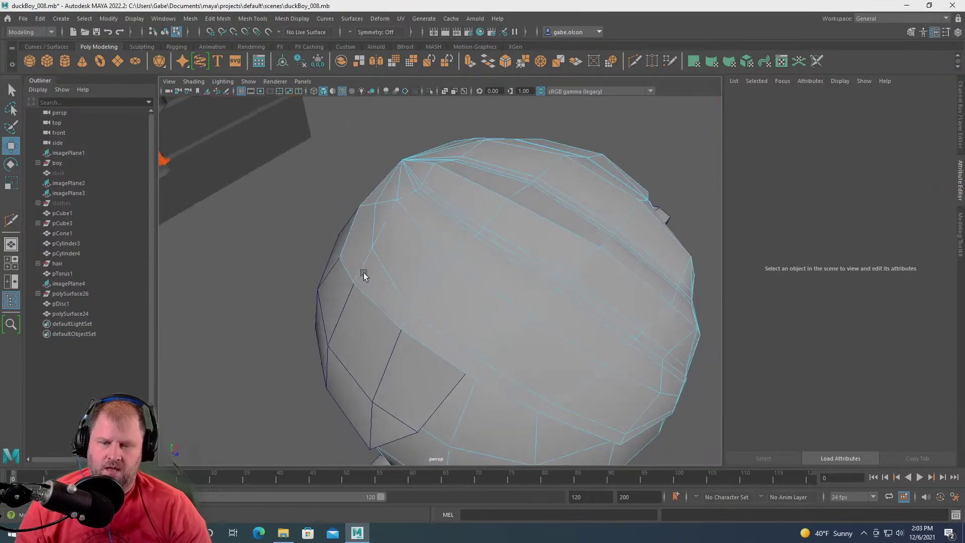
scroll(495, 346, up, 3)
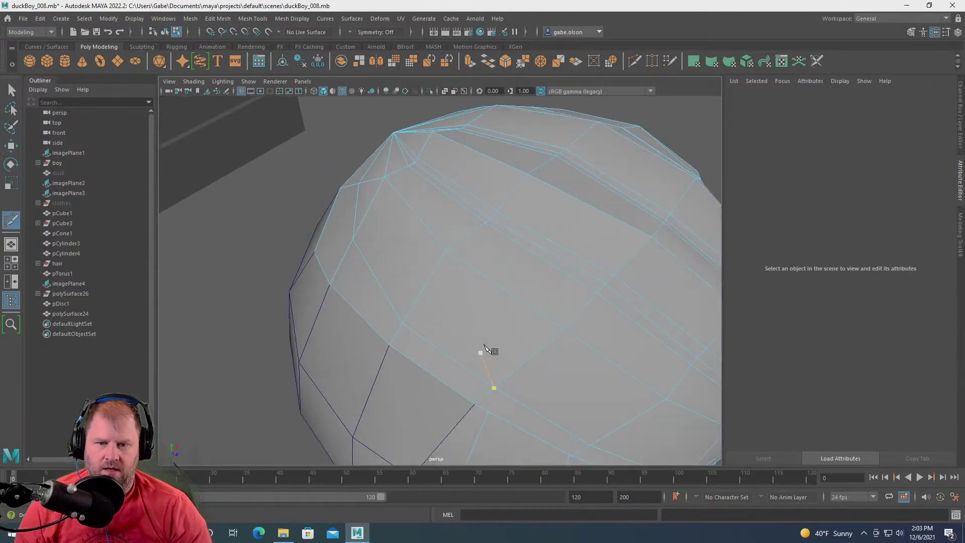
alt+drag(537, 300, 510, 327)
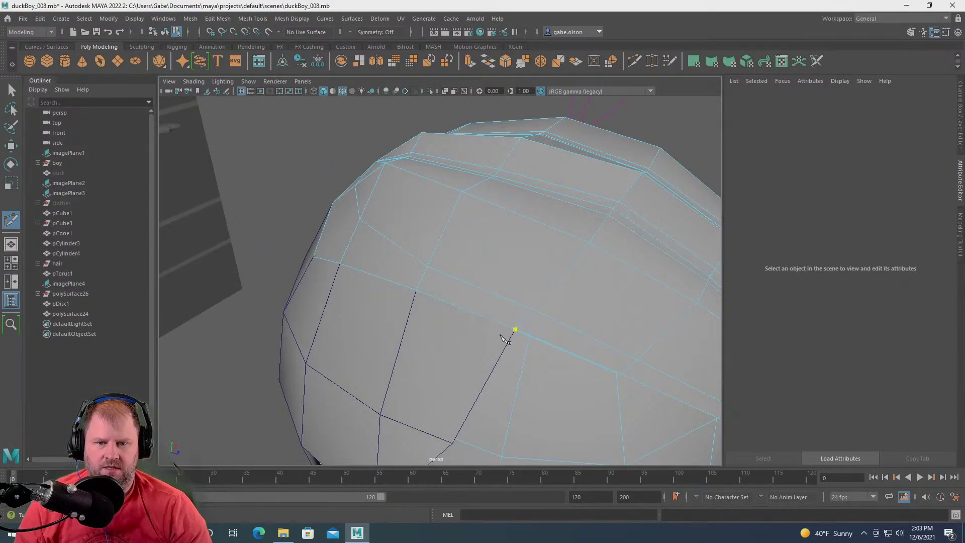
alt+drag(422, 286, 421, 310)
click(418, 300)
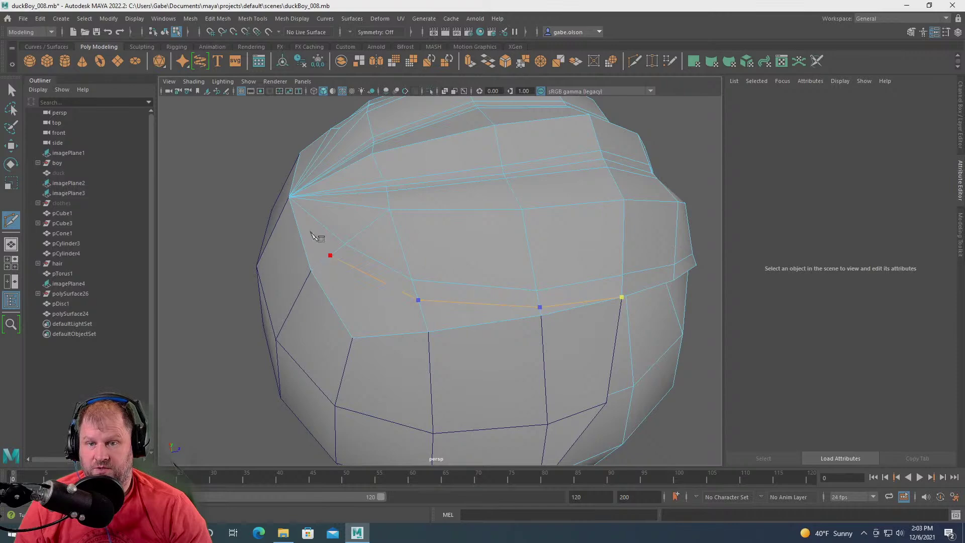
key(w)
- Slide the upper cut line's vertex nearest the rear crown point down its edge, closer to the lower cut line
alt+drag(341, 221, 390, 246)
scroll(390, 245, up, 5)
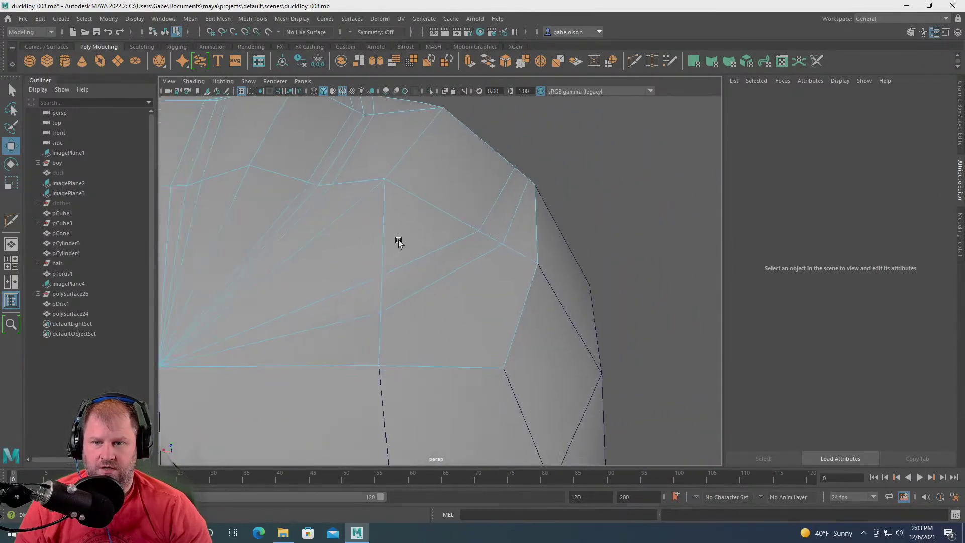
alt+middle_drag(402, 259, 460, 251)
right_drag(453, 220, 421, 221)
click(415, 256)
scroll(411, 271, up, 2)
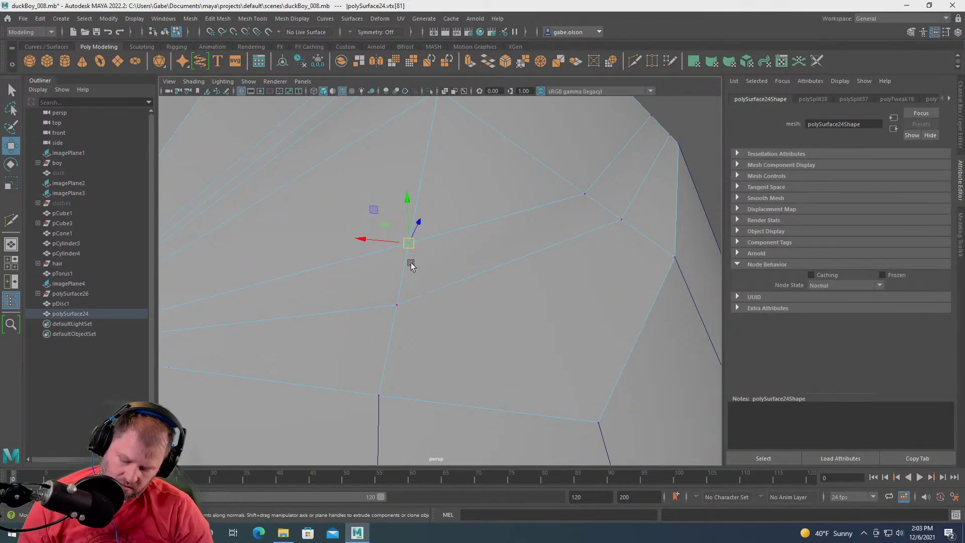
key(c)
middle_drag(405, 265, 400, 271)
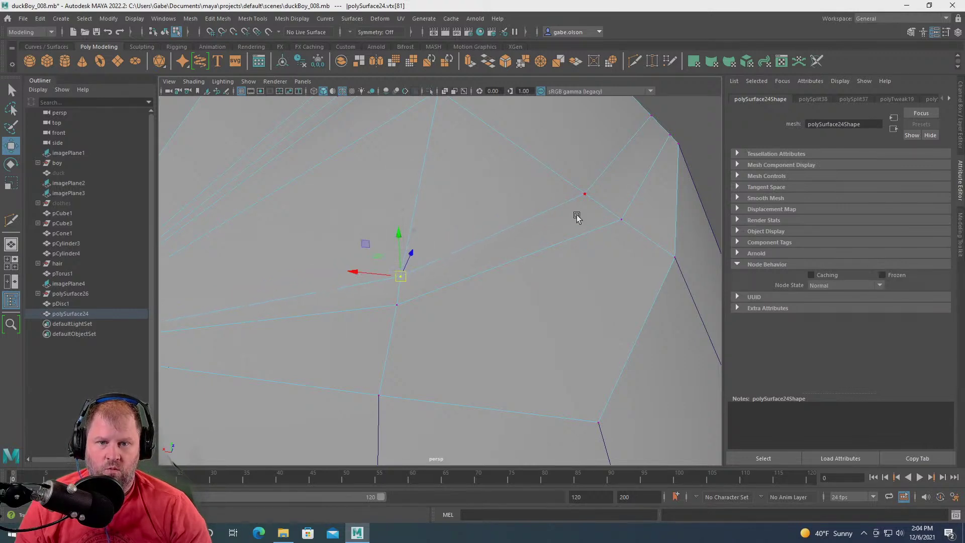
- Slide the upper cut line's next vertex down its edge, closer to the lower cut line near the hair's side
click(586, 193)
middle_drag(597, 200, 603, 203)
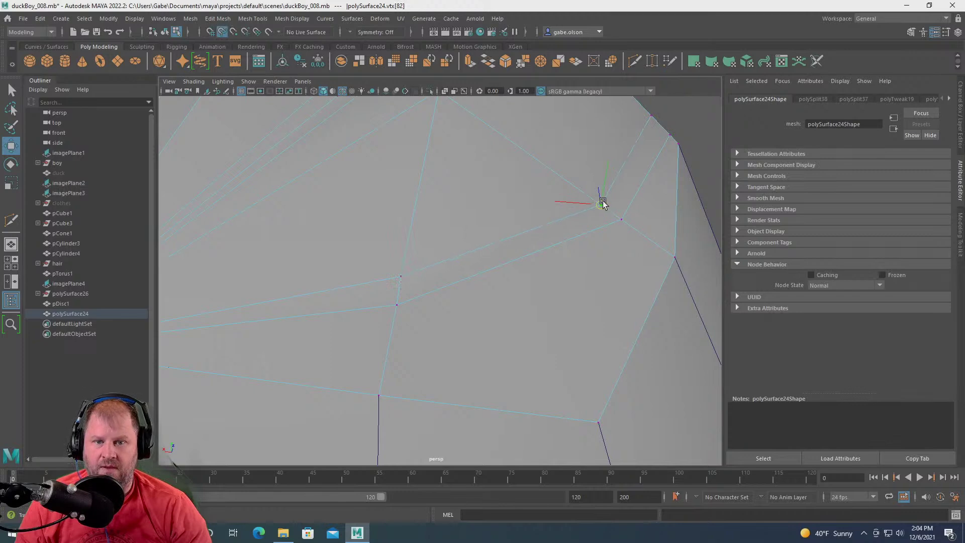
scroll(463, 251, down, 5)
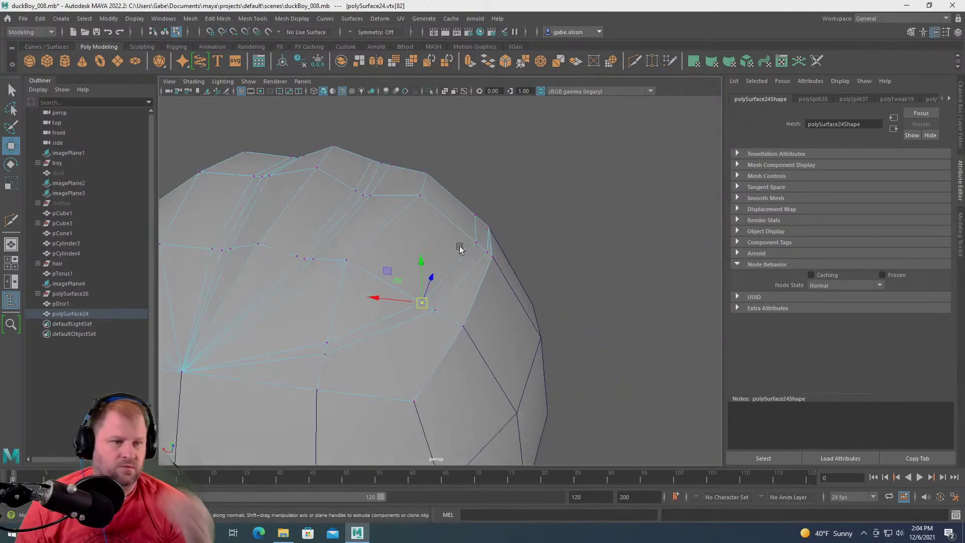
mouse_move(467, 246)
alt+mouse_down()
mouse_move(327, 243)
mouse_move(491, 265)
mouse_move(477, 230)
mouse_move(444, 220)
mouse_move(442, 241)
alt+mouse_up()
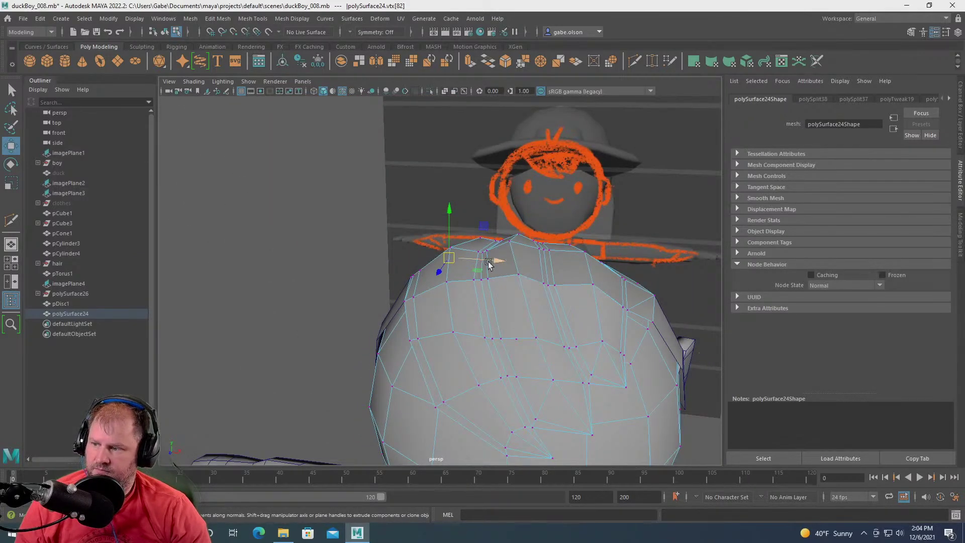
- Merge the doubled hair vertices on the side crease near the hair's front edge
mouse_move(484, 272)
alt+mouse_down()
mouse_move(471, 301)
mouse_move(480, 307)
mouse_move(662, 291)
mouse_move(513, 321)
mouse_move(485, 304)
mouse_move(452, 329)
mouse_move(445, 300)
alt+mouse_up()
right_drag(391, 217, 431, 206)
shift+click(478, 307)
scroll(454, 221, down, 5)
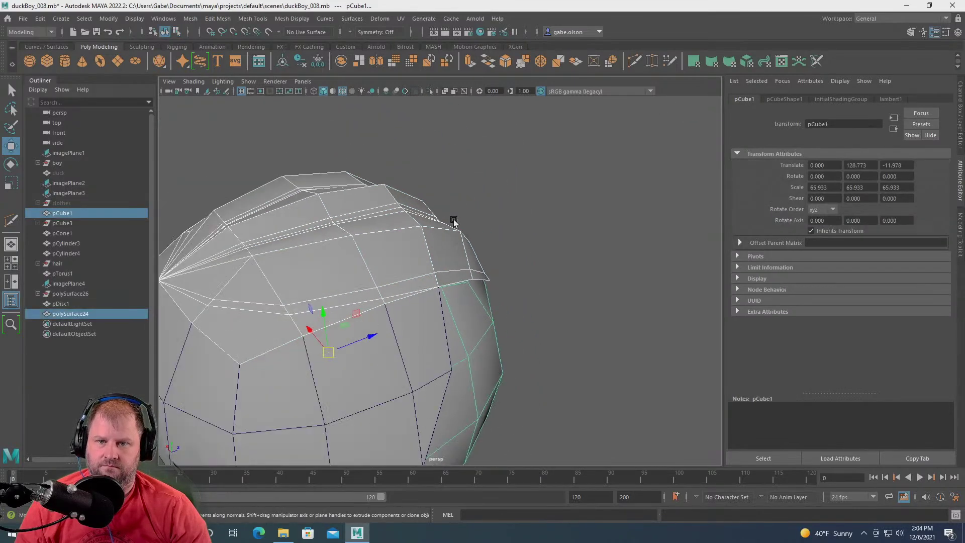
alt+drag(454, 222, 474, 256)
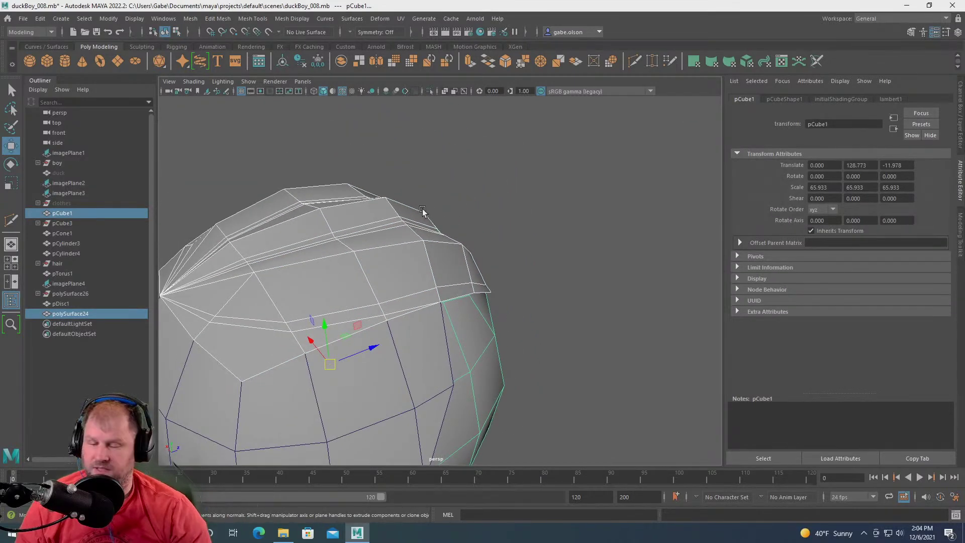
scroll(405, 226, up, 5)
alt+drag(449, 227, 450, 347)
right_drag(407, 255, 367, 255)
click(409, 296)
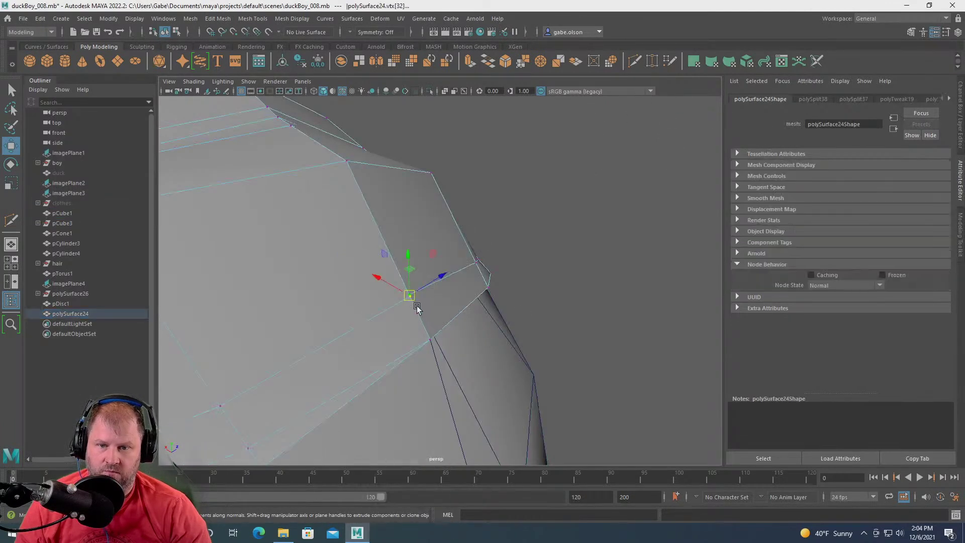
shift+right_drag(440, 273, 472, 231)
- Pull two neighbouring vertices along the hair's top outline outward from the head to make the ridge above the crease fuller
scroll(459, 240, down, 4)
mouse_move(459, 241)
alt+mouse_down()
mouse_move(459, 259)
mouse_move(484, 235)
mouse_move(468, 261)
mouse_move(402, 272)
mouse_move(367, 307)
mouse_move(382, 296)
mouse_move(372, 291)
alt+mouse_up()
click(376, 294)
key(w)
scroll(442, 334, down, 10)
scroll(413, 316, up, 5)
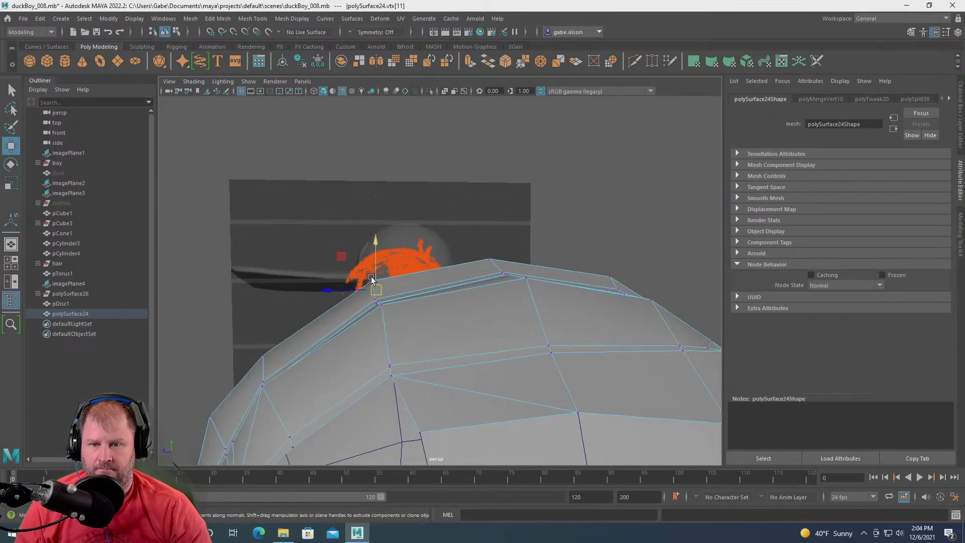
drag(372, 283, 368, 280)
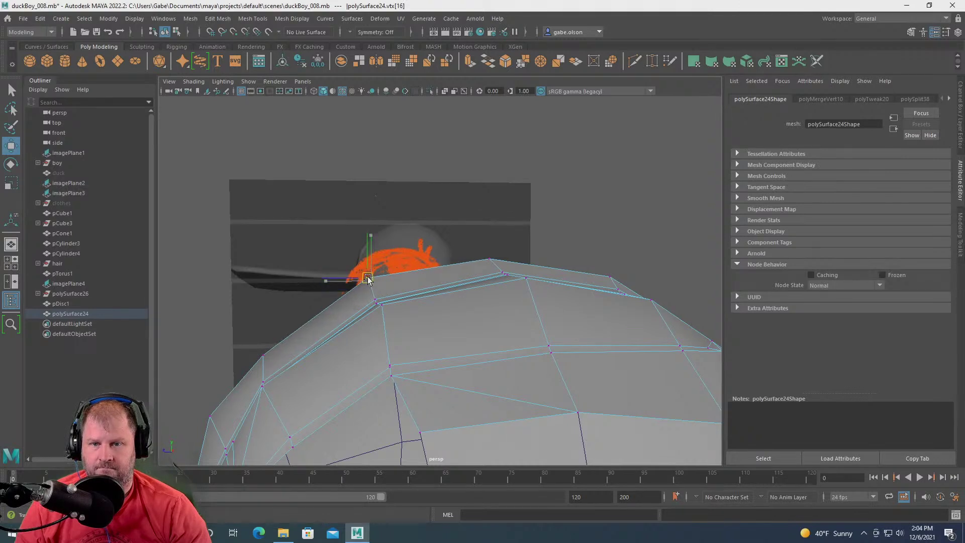
click(491, 256)
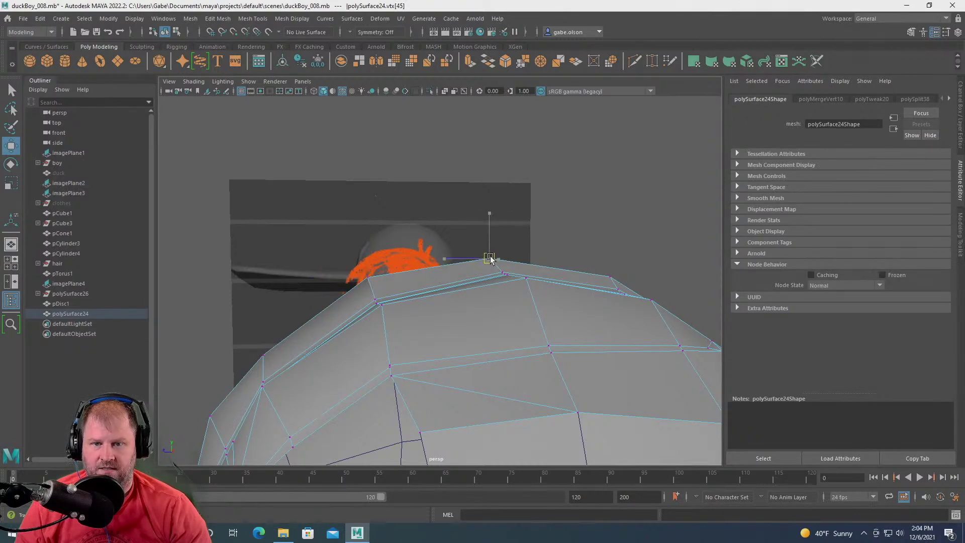
alt+drag(484, 264, 447, 269)
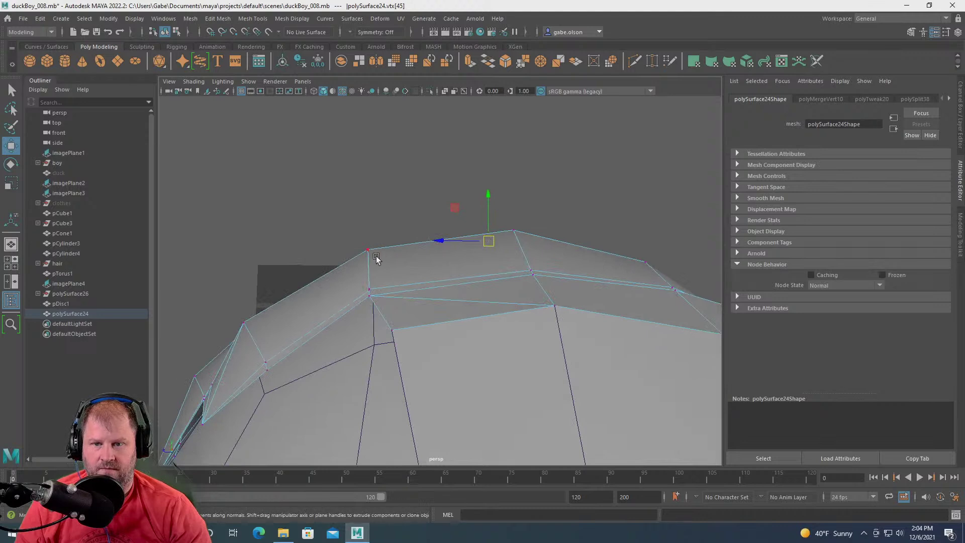
drag(369, 251, 359, 249)
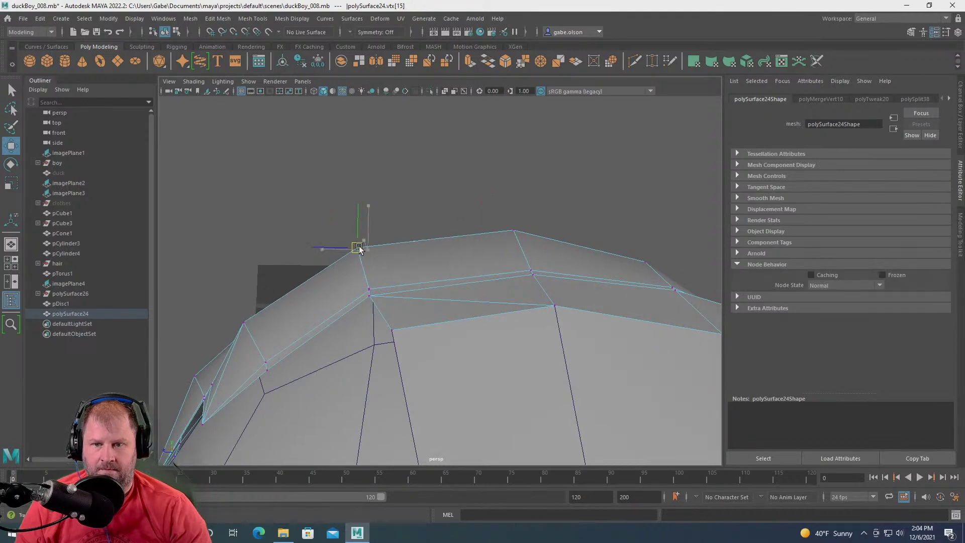
click(515, 232)
drag(513, 230, 526, 227)
- Adjust the ridge and crease vertices running from the top of the hair back toward the rear crown point
alt+drag(619, 251, 467, 301)
click(477, 271)
click(417, 358)
scroll(455, 272, down, 6)
alt+drag(536, 317, 508, 321)
scroll(508, 320, up, 5)
alt+drag(618, 381, 513, 350)
click(502, 347)
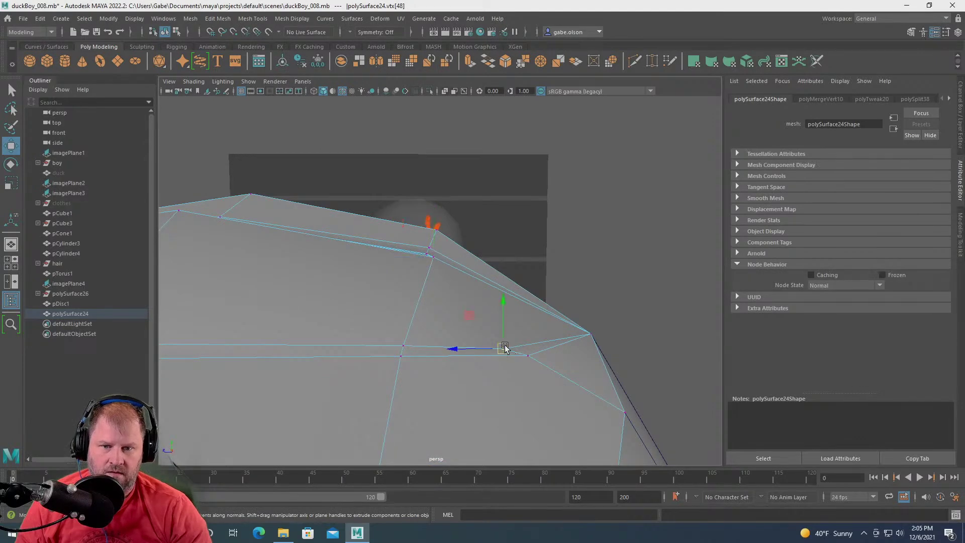
- Shift the crease vertex just below the rear crown point closer to its paired edge line
alt+drag(504, 294, 376, 227)
scroll(377, 227, up, 4)
middle_drag(348, 397, 365, 399)
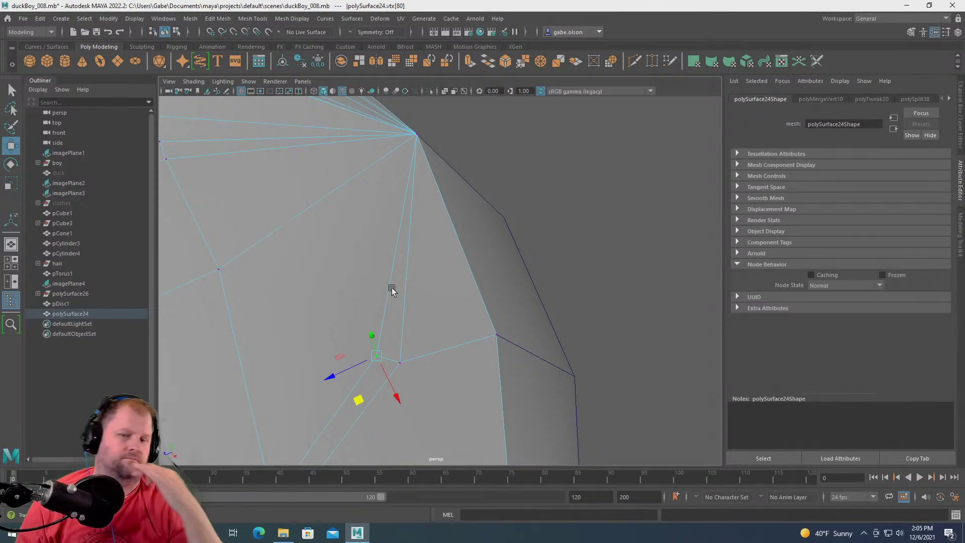
scroll(334, 177, down, 10)
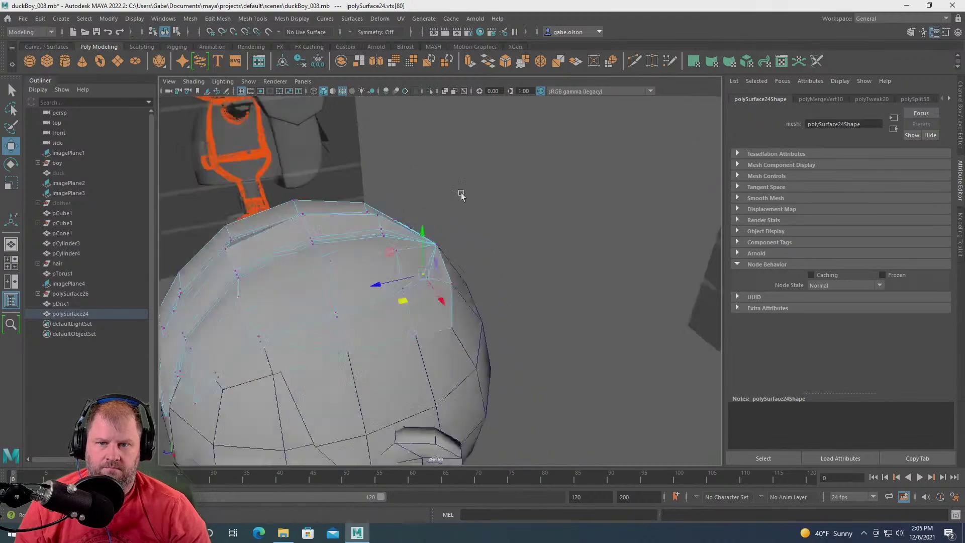
- Examine the whole head's hair shape from above, from the side and up close at the fringe in object mode
alt+drag(439, 250, 405, 292)
right_drag(405, 292, 452, 246)
alt+drag(381, 301, 472, 302)
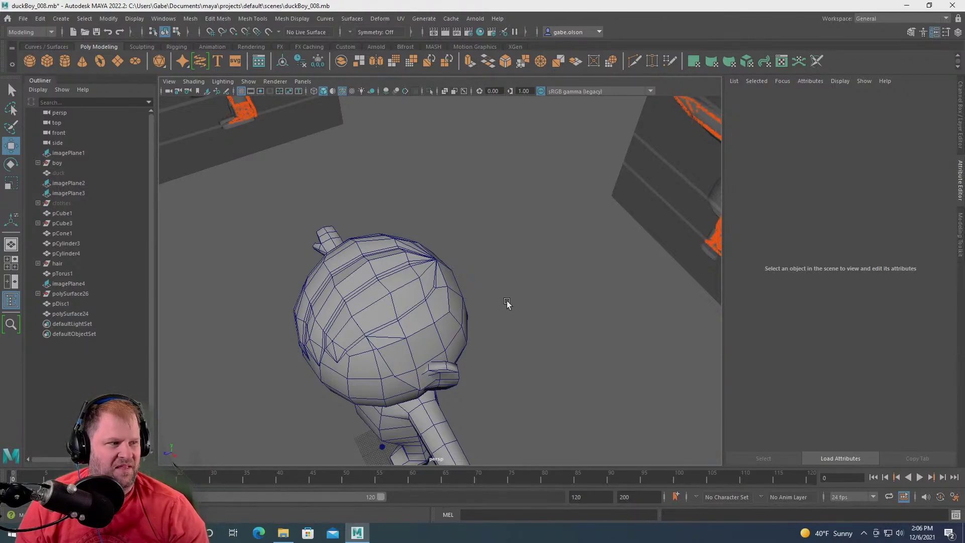
alt+drag(519, 313, 567, 194)
click(484, 301)
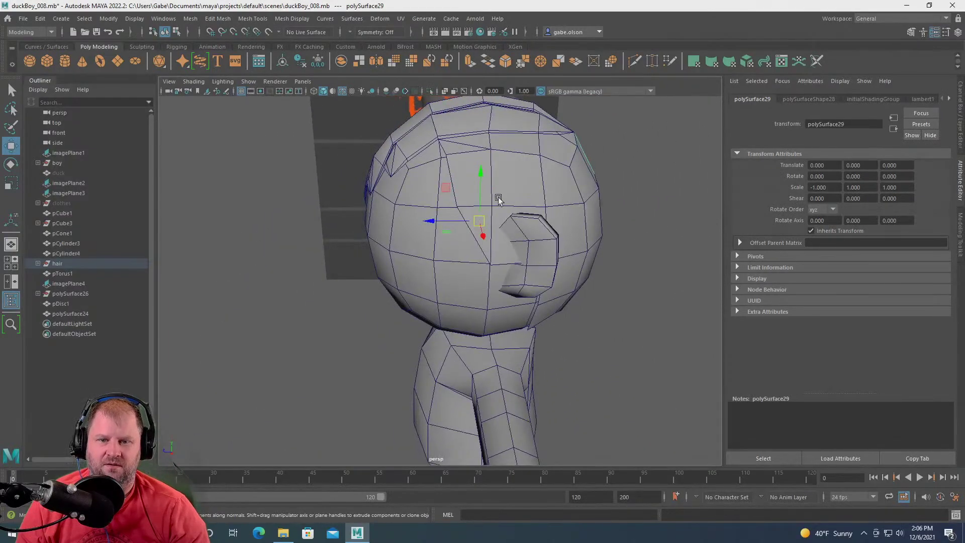
click(512, 209)
alt+drag(463, 239, 495, 241)
click(622, 284)
alt+drag(394, 244, 392, 282)
alt+drag(312, 215, 382, 297)
- Pull the outer vertices on the crest of the lowest fringe lock outward so its outline becomes rounder
right_drag(382, 258, 330, 260)
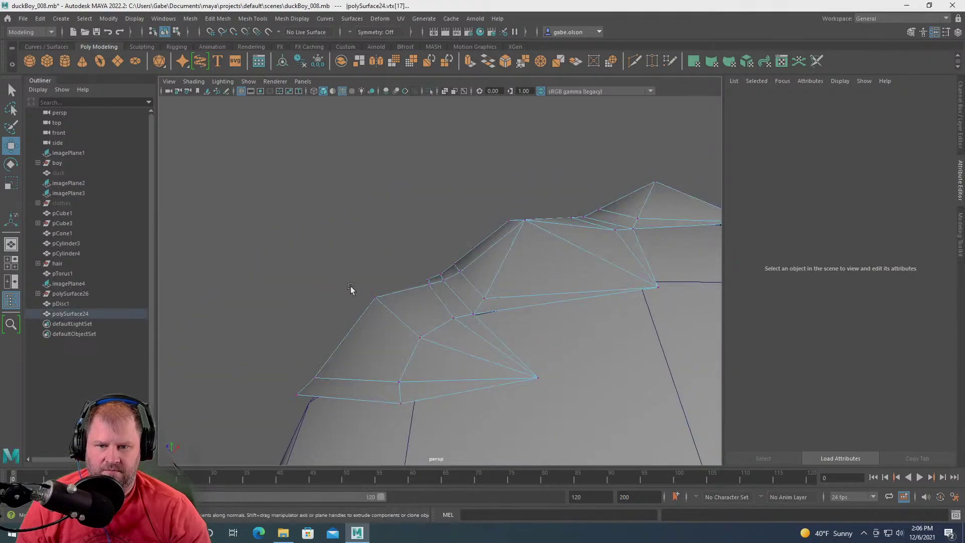
click(377, 297)
alt+drag(388, 300, 330, 307)
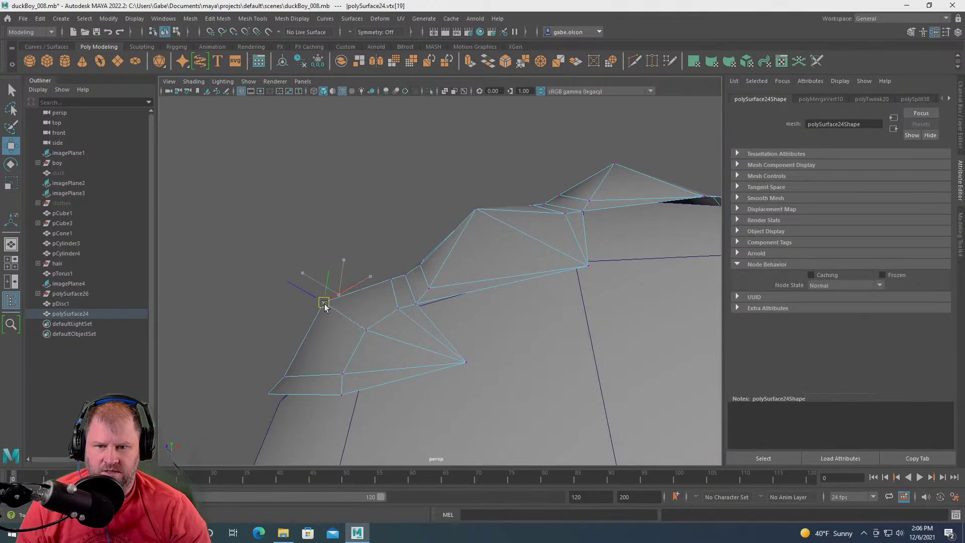
click(389, 278)
click(392, 278)
drag(392, 279, 376, 282)
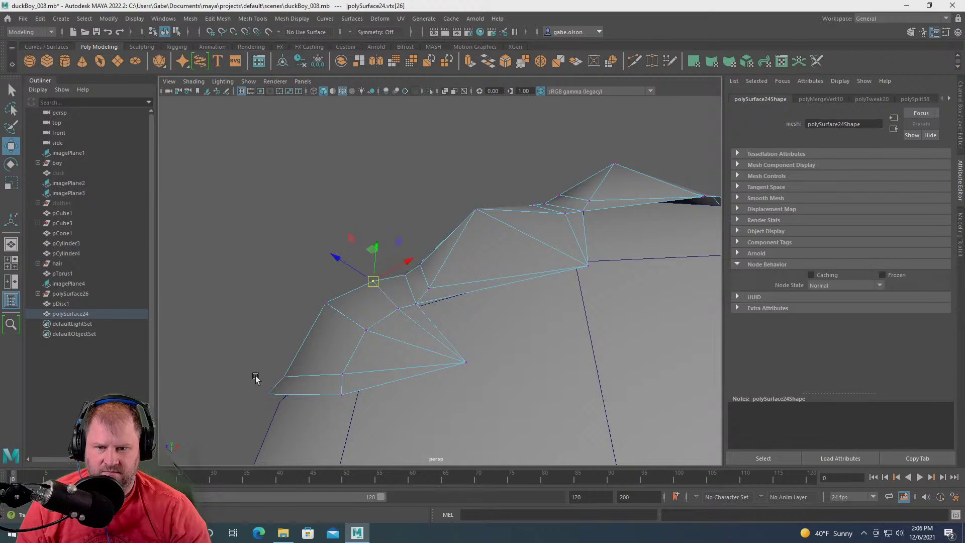
click(285, 376)
drag(286, 377, 288, 344)
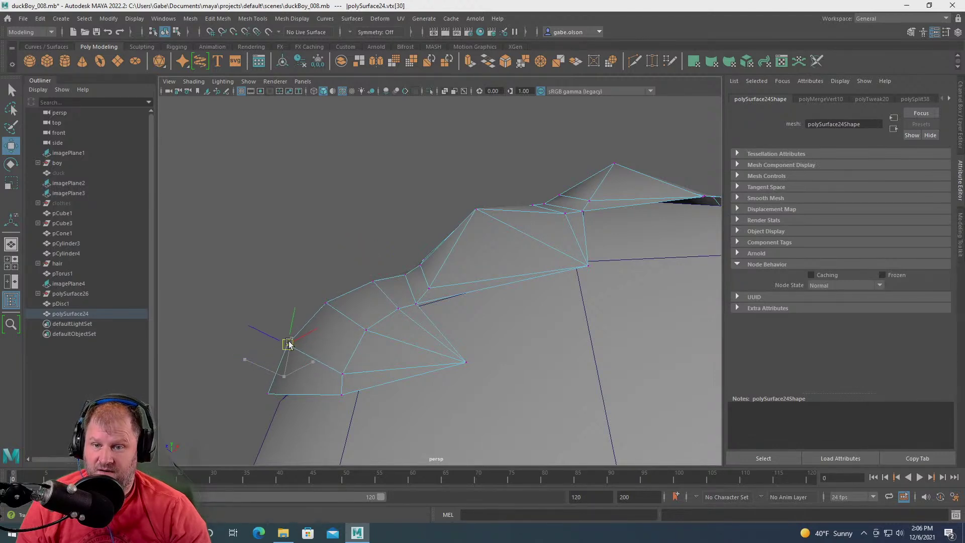
- Pull the vertices along the front face of the lowest fringe lock outward from the head for more volume
click(324, 302)
alt+drag(323, 302, 308, 323)
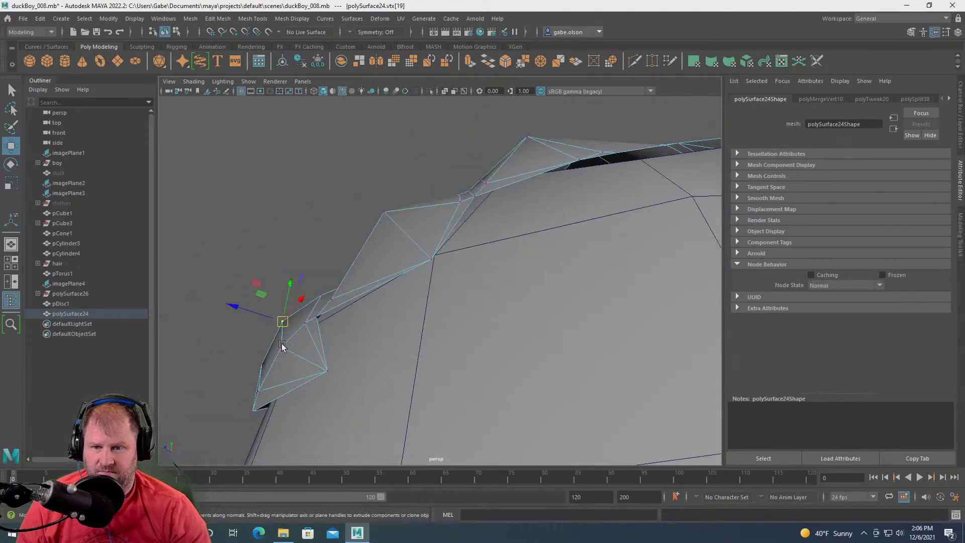
click(276, 340)
click(304, 326)
alt+drag(312, 320, 336, 296)
drag(385, 177, 376, 171)
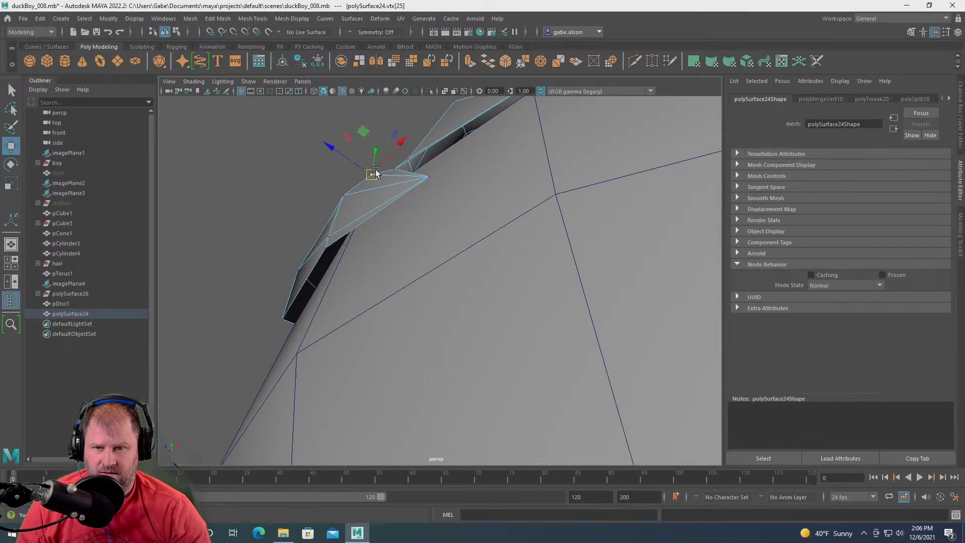
click(331, 227)
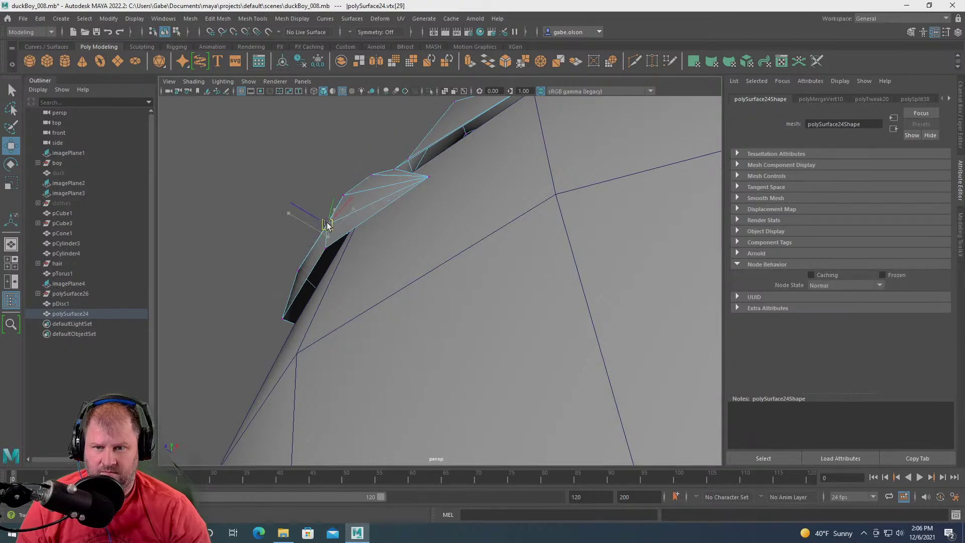
- Examine the fringe locks' silhouette and surface from the front, the rear and the side
mouse_move(356, 199)
alt+mouse_down()
mouse_move(308, 222)
mouse_move(350, 206)
alt+mouse_up()
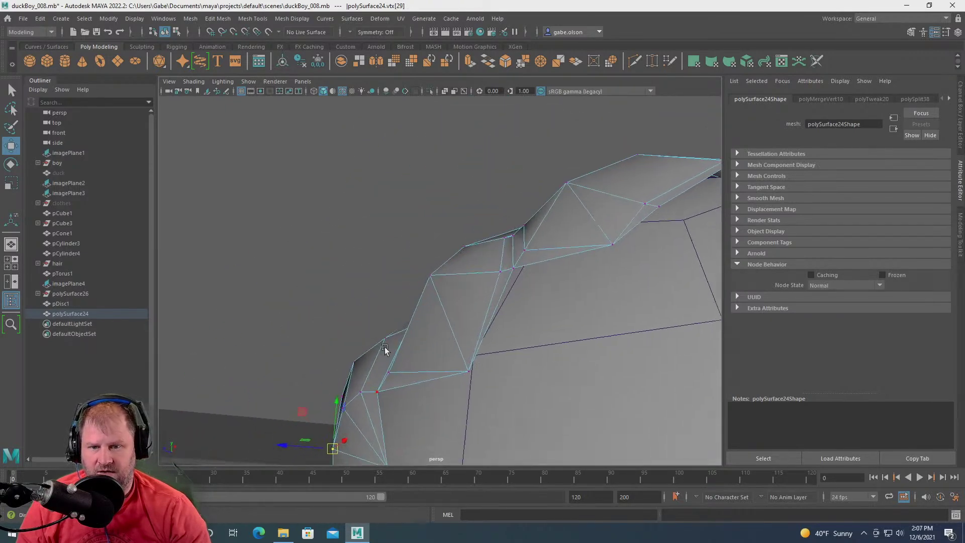
alt+middle_drag(380, 353, 396, 338)
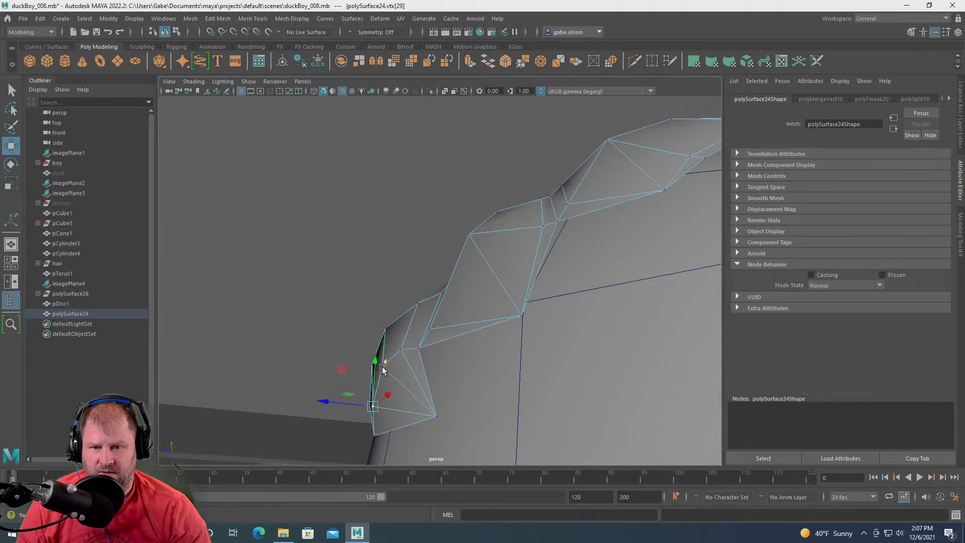
click(353, 336)
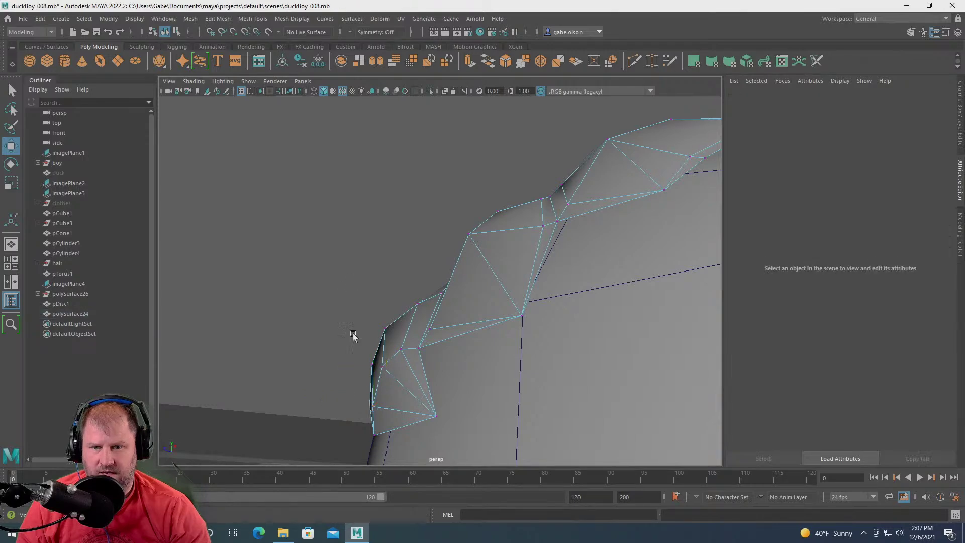
click(383, 368)
alt+drag(383, 366, 521, 350)
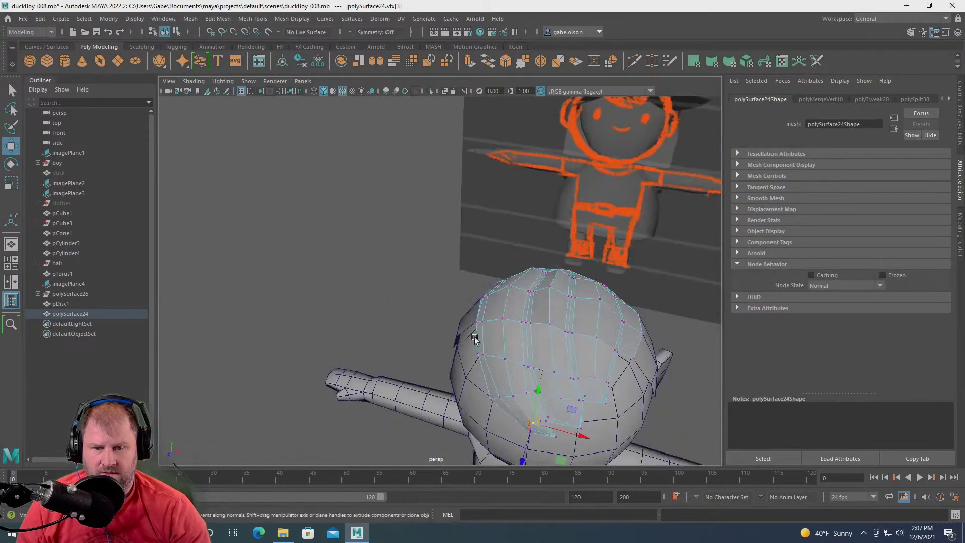
click(448, 308)
scroll(432, 281, up, 10)
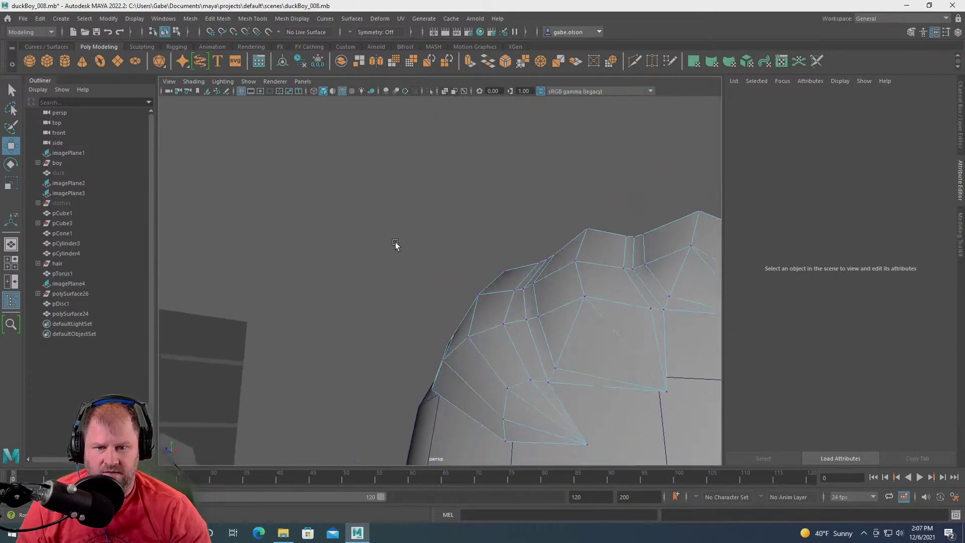
alt+drag(396, 245, 405, 265)
alt+drag(571, 300, 574, 369)
scroll(437, 325, up, 8)
alt+drag(449, 291, 417, 287)
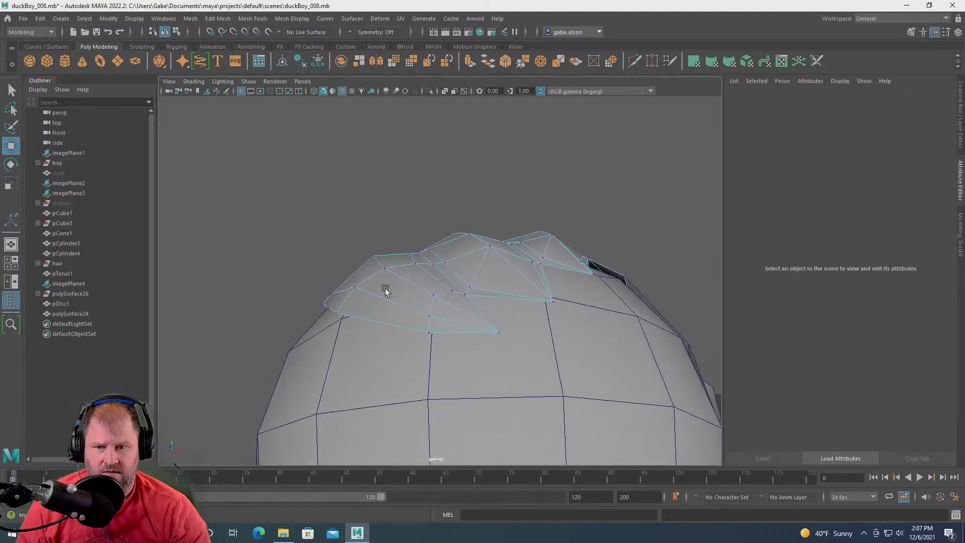
- Raise three vertices along the outline of the lowest hair lock behind the fringe for a rounder profile
click(333, 294)
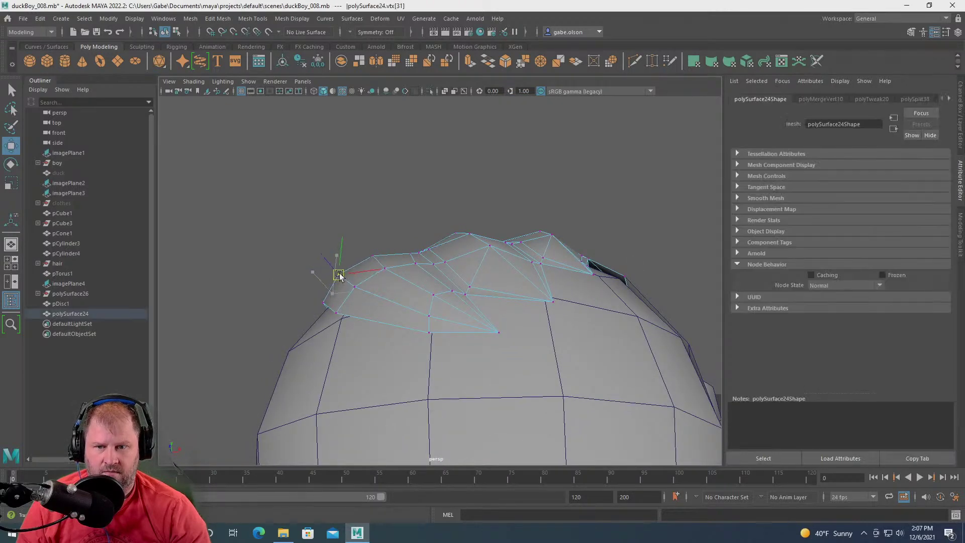
click(367, 251)
click(404, 252)
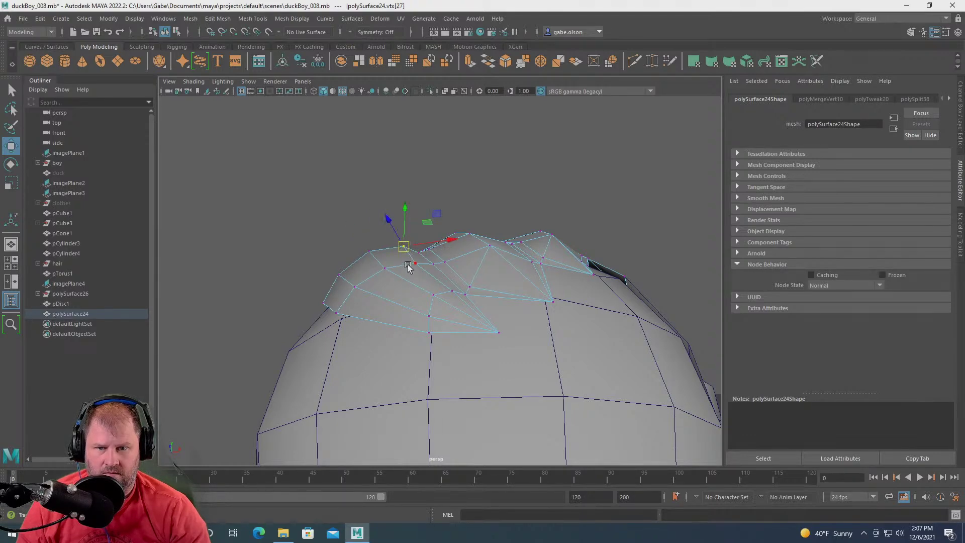
- Pull the next row of vertices across the lowest hair lock outward to round its upper outline
scroll(408, 269, down, 5)
alt+drag(453, 297, 424, 276)
scroll(388, 270, up, 5)
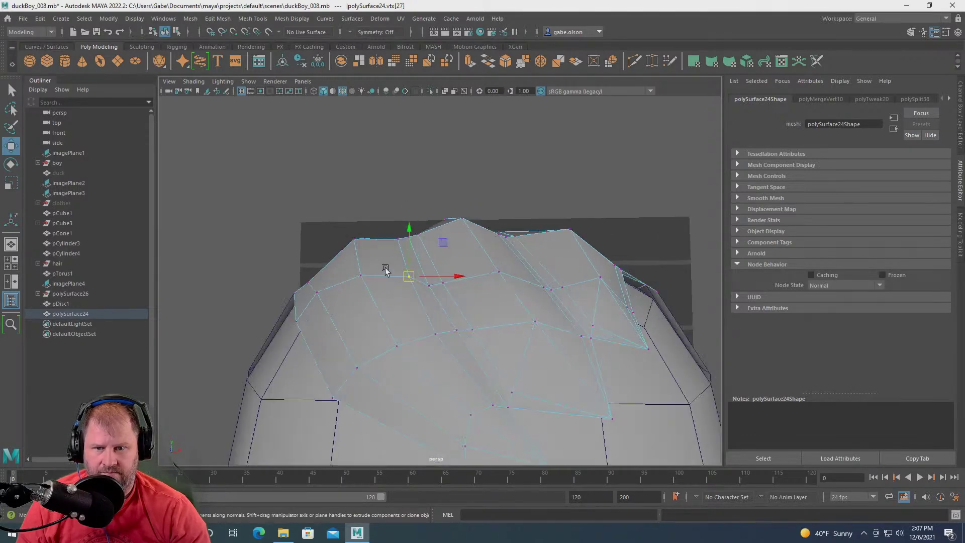
key(ctrl+shift+a)
click(398, 240)
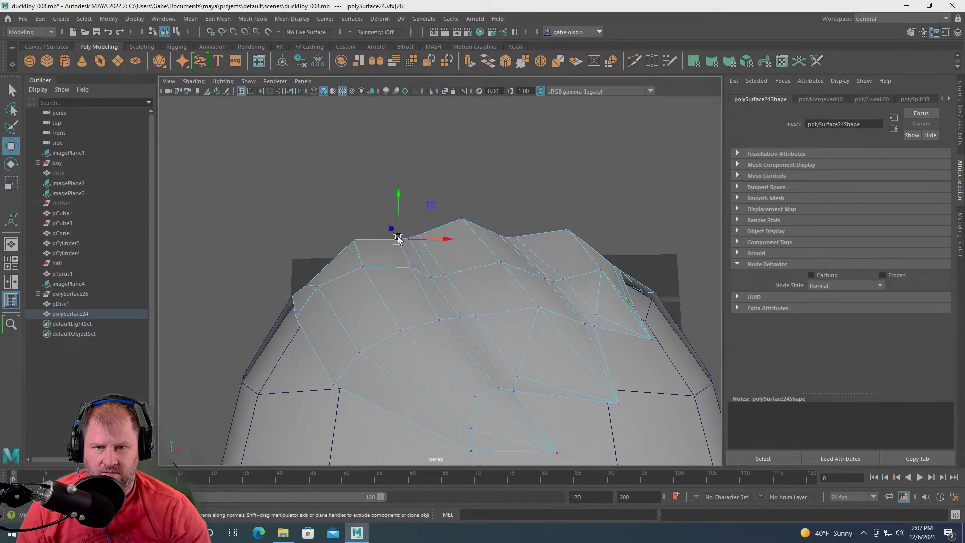
click(354, 241)
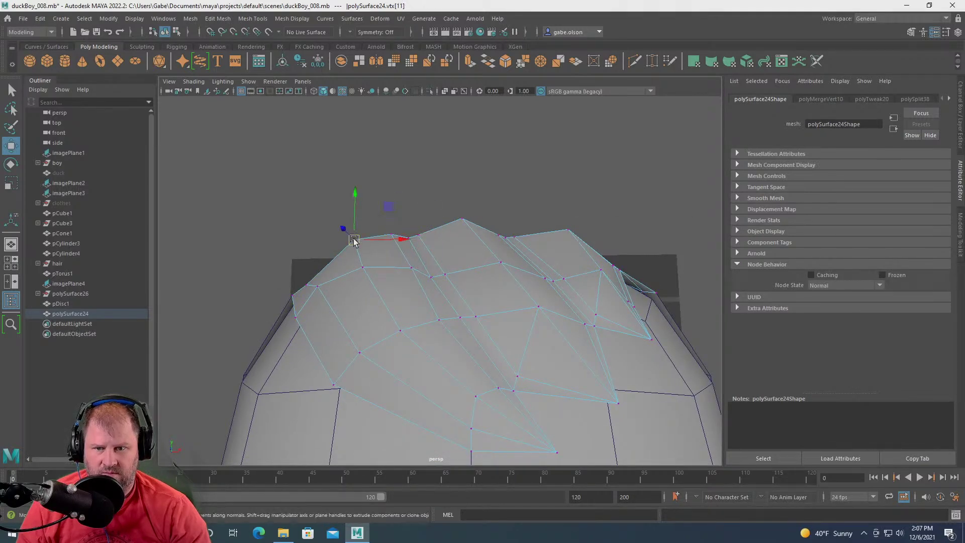
click(307, 277)
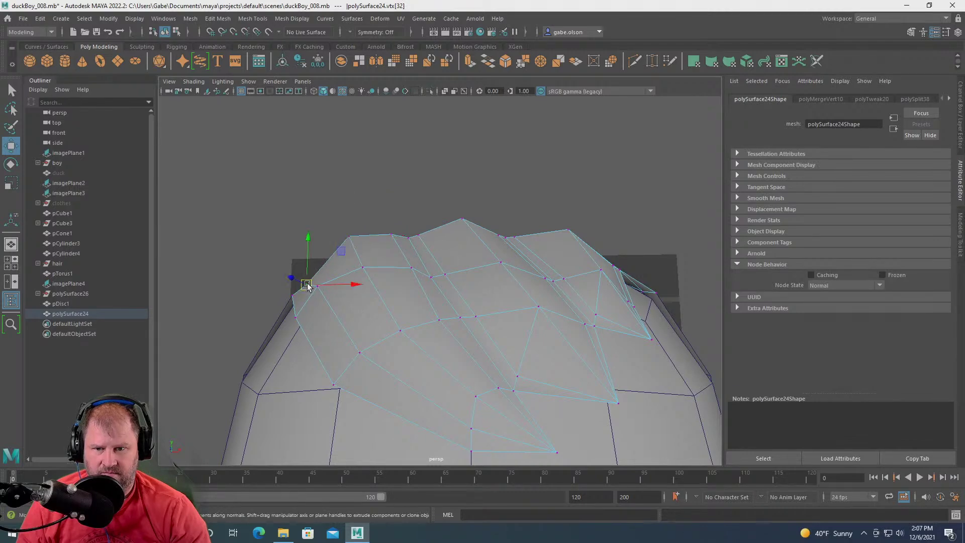
- Raise the lowest lock's outer-edge vertex and the two neighbouring crest vertices away from the head for more volume
alt+drag(302, 269, 405, 238)
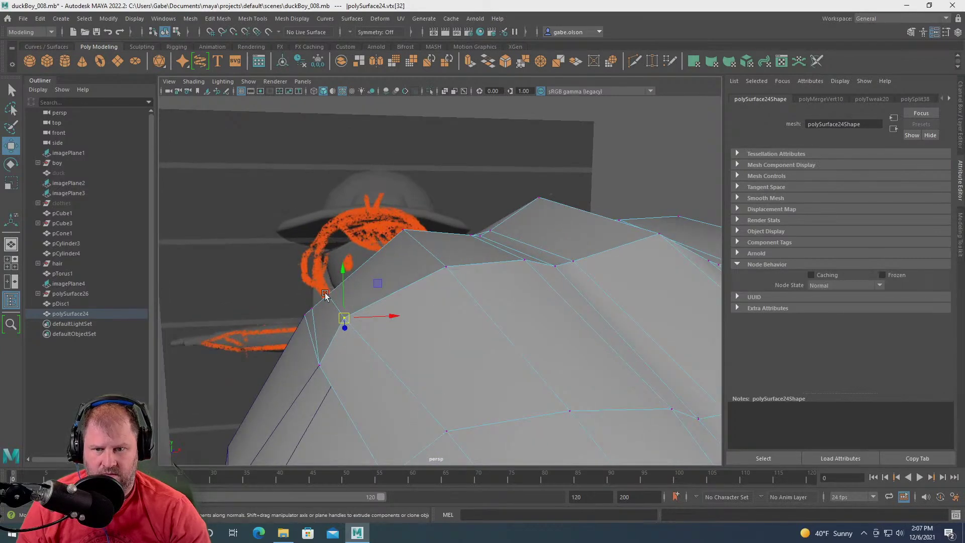
drag(328, 294, 327, 265)
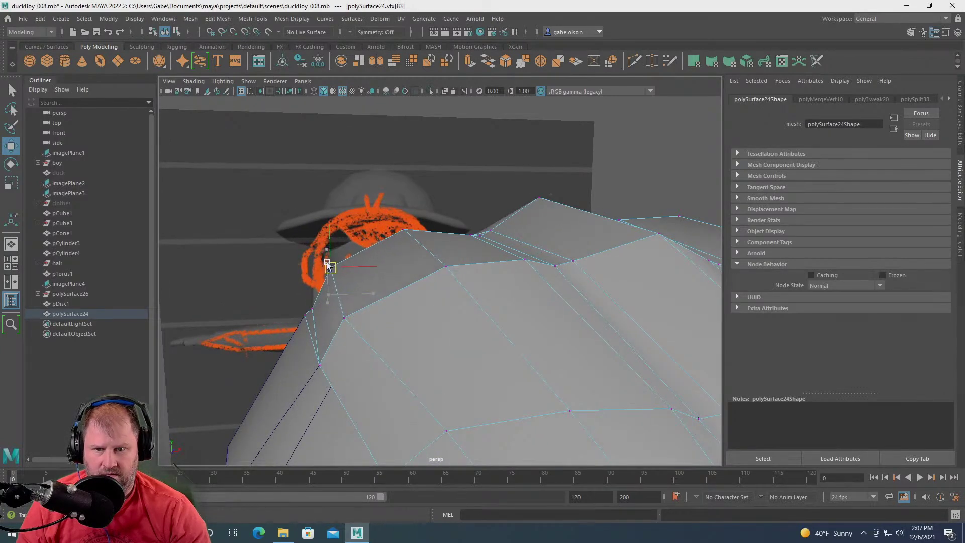
drag(404, 232, 396, 226)
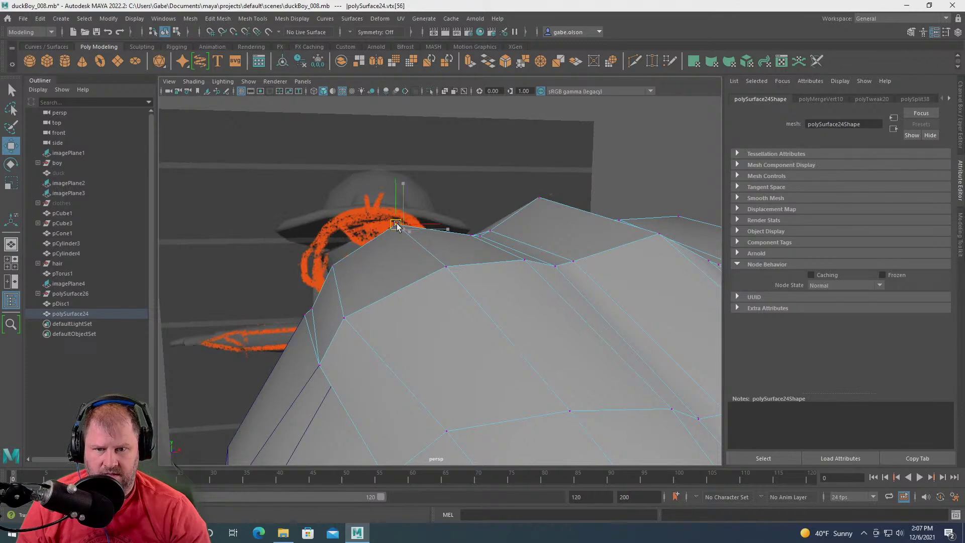
drag(470, 234, 462, 230)
- Lift the remaining vertices of the lowest lock toward the crown so its fullness continues over the top of the head
alt+drag(401, 230, 467, 296)
click(340, 235)
click(342, 314)
click(480, 295)
click(520, 299)
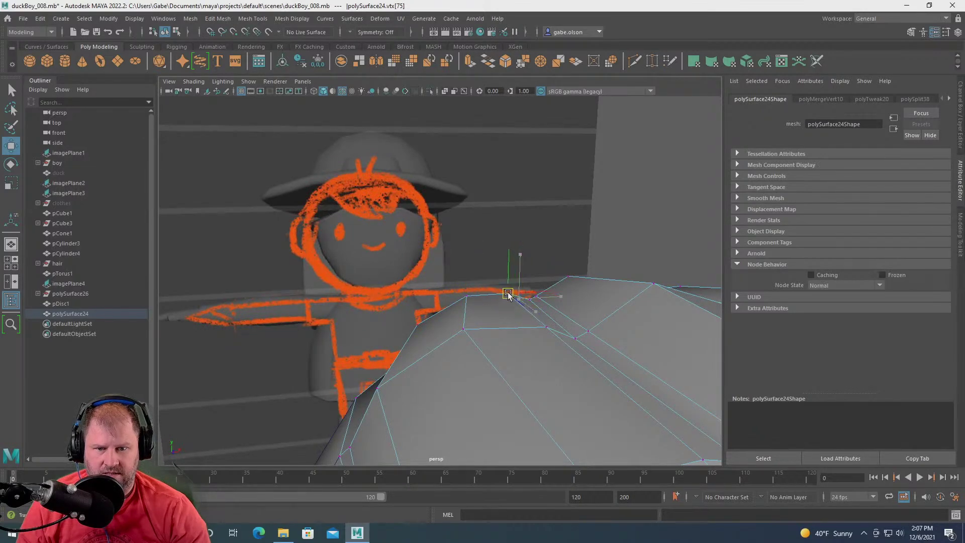
alt+drag(507, 295, 465, 336)
click(391, 357)
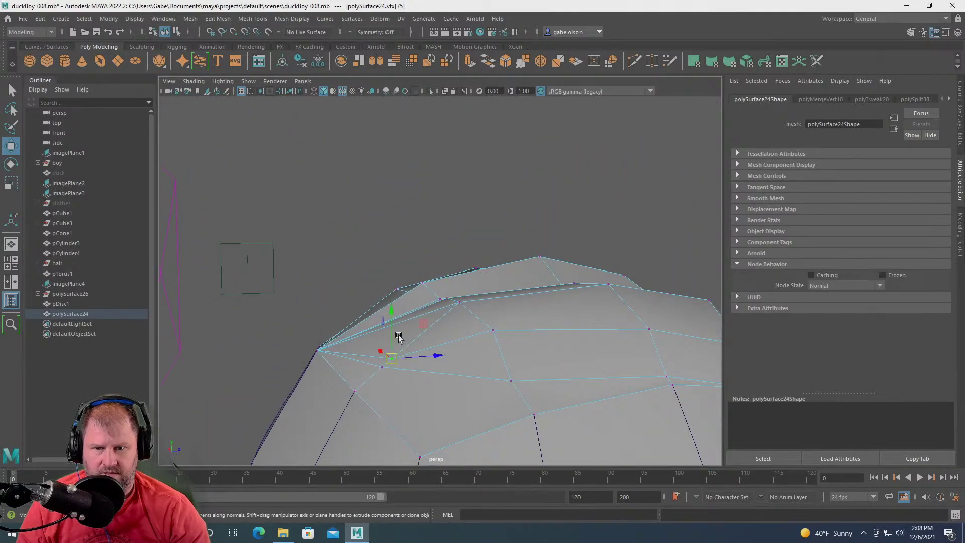
drag(394, 309, 370, 316)
- Return the hair mesh to object mode, deselect it and turn off the wireframe overlay on the shaded model
scroll(396, 384, down, 6)
scroll(370, 316, up, 3)
click(213, 252)
alt+drag(213, 252, 478, 240)
right_drag(478, 239, 534, 202)
alt+drag(534, 202, 508, 217)
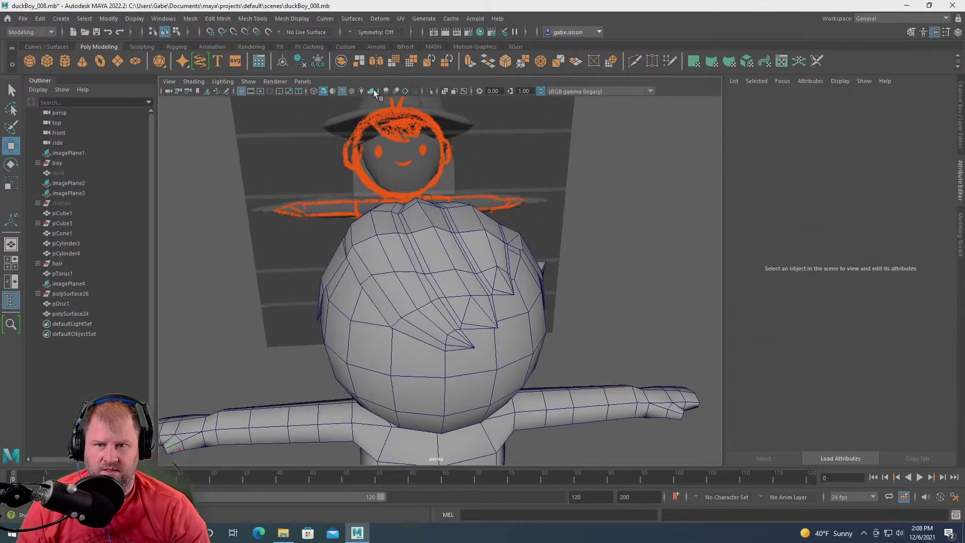
click(342, 91)
- Soften all edges of the polySurface24 hair mesh and inspect the smooth-shaded locks from the front and above
mouse_move(389, 147)
alt+mouse_down()
mouse_move(483, 229)
mouse_move(457, 254)
alt+mouse_up()
click(458, 254)
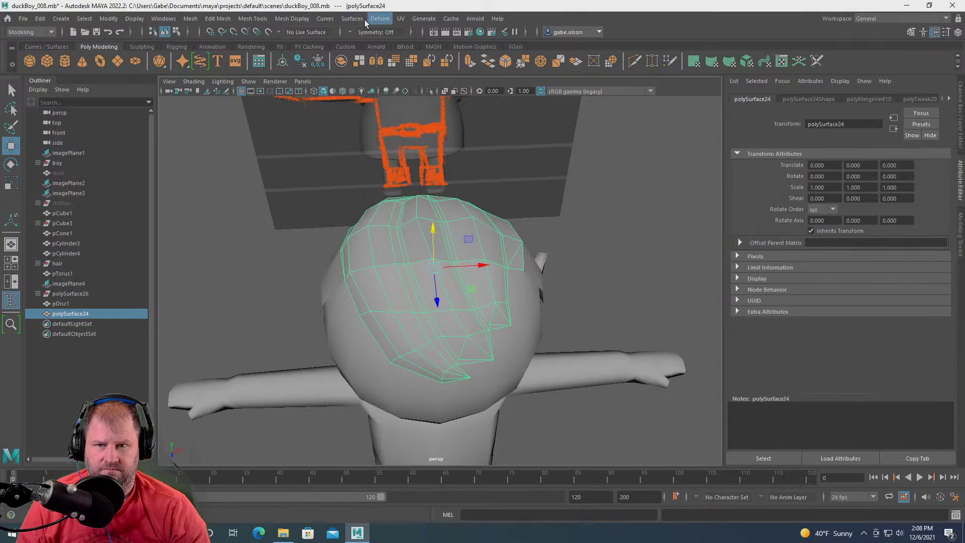
click(292, 18)
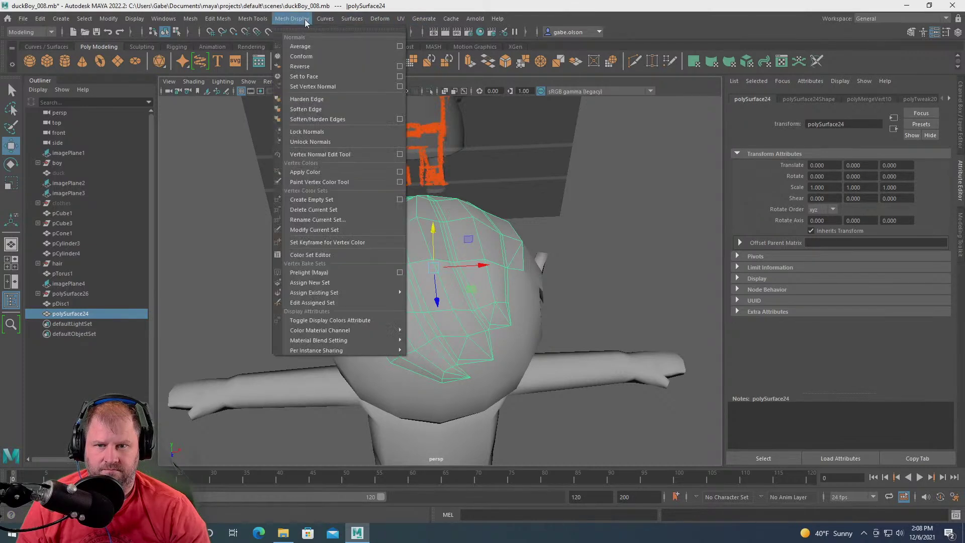
click(333, 109)
click(581, 230)
mouse_move(581, 231)
alt+mouse_down()
mouse_move(596, 228)
mouse_move(557, 230)
mouse_move(545, 252)
mouse_move(571, 264)
mouse_move(648, 231)
mouse_move(586, 240)
mouse_move(571, 252)
mouse_move(583, 248)
alt+mouse_up()
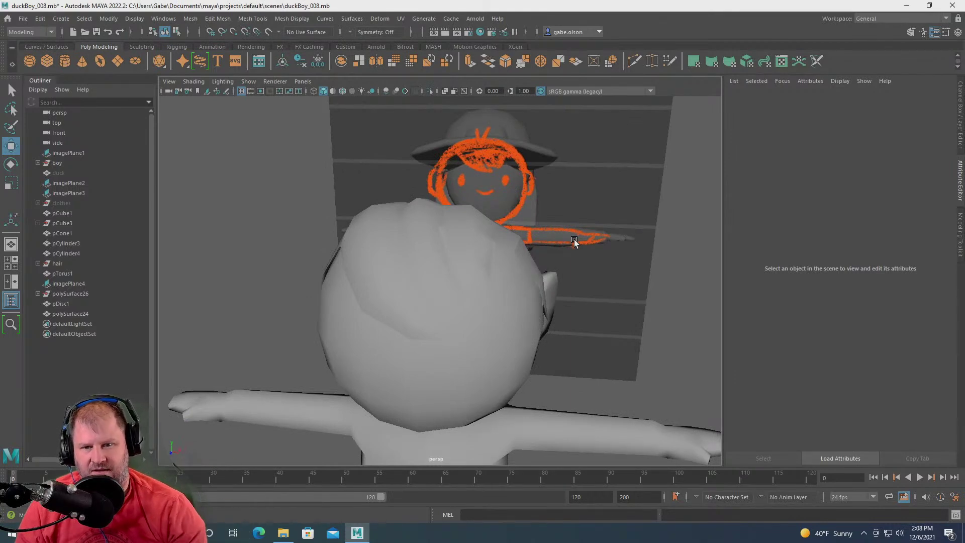
alt+drag(574, 239, 520, 251)
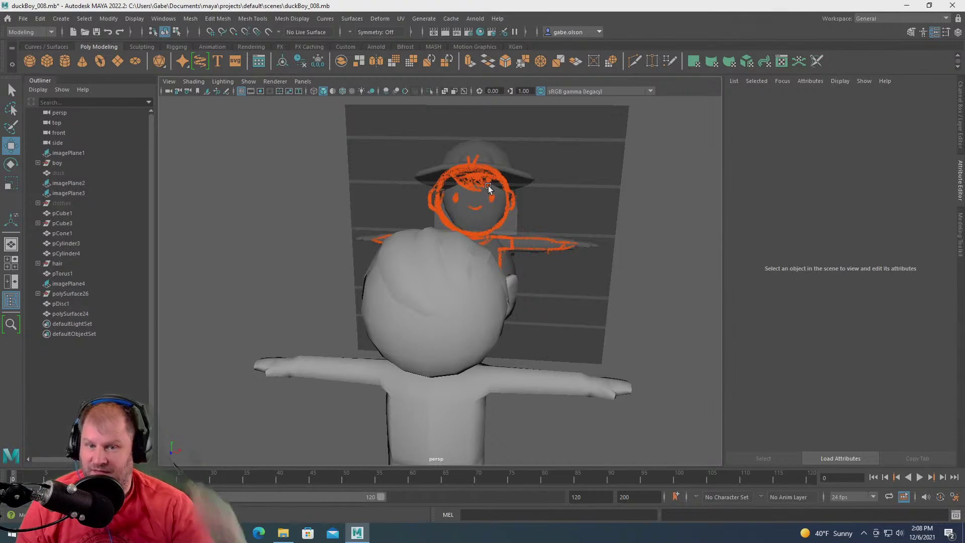
alt+drag(394, 295, 370, 333)
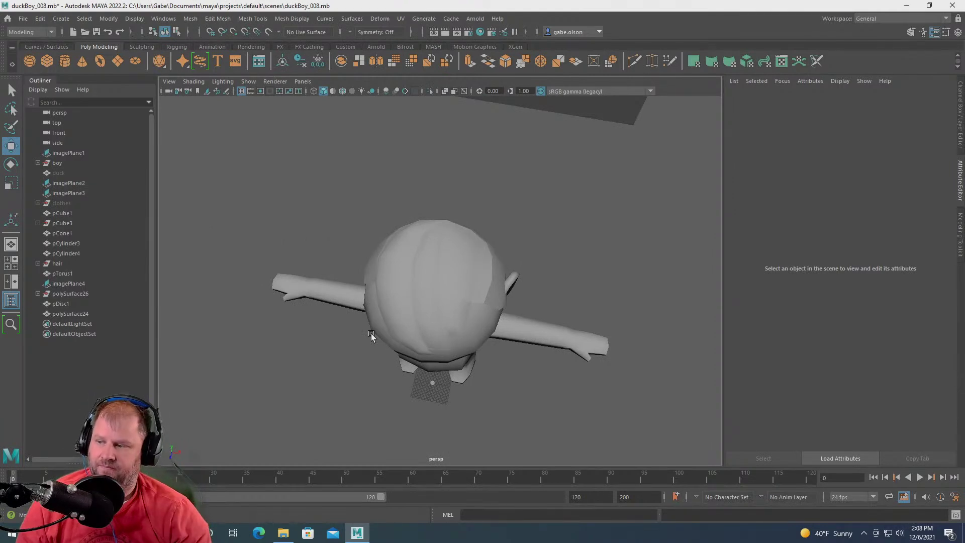
- Switch the hair mesh to vertex editing and reshape the vertices where the lowest and middle fringe locks meet
alt+drag(382, 299, 351, 267)
click(432, 287)
right_drag(351, 266, 313, 282)
drag(317, 284, 322, 258)
click(411, 238)
alt+drag(411, 239, 410, 221)
drag(419, 170, 322, 289)
scroll(411, 164, down, 5)
click(435, 433)
click(343, 353)
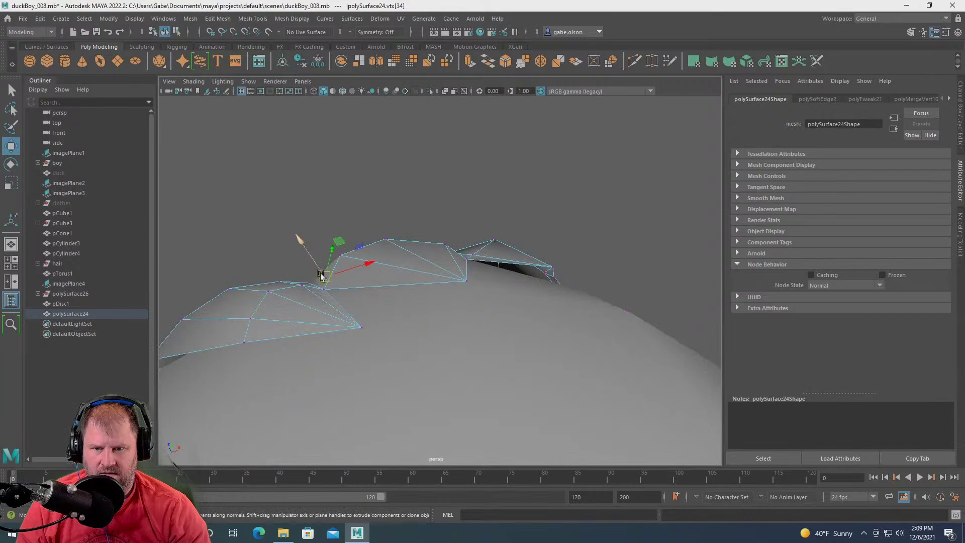
- Pull the vertices along the front crest of the middle fringe lock outward to round its outline
alt+drag(414, 274, 425, 256)
click(377, 266)
click(431, 267)
alt+drag(341, 280, 400, 254)
click(337, 257)
click(319, 227)
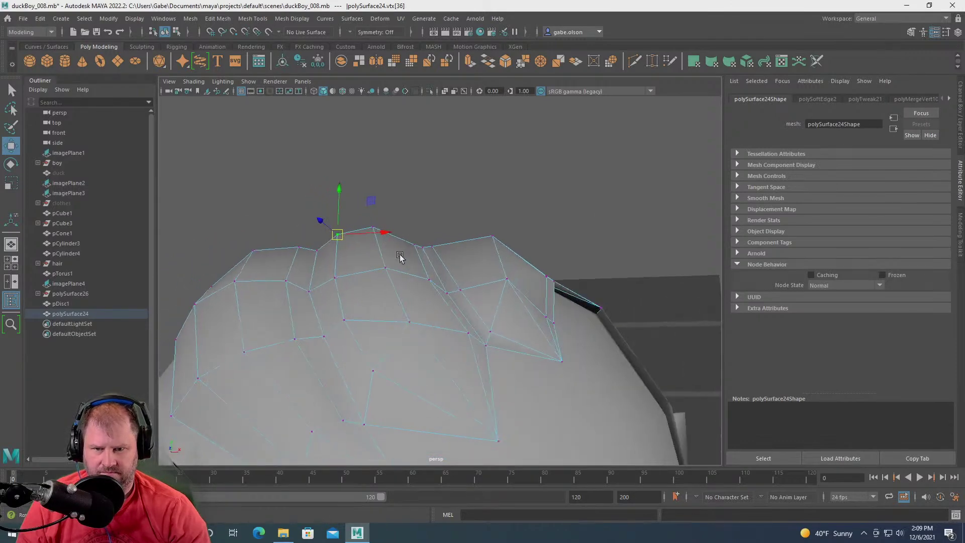
click(411, 232)
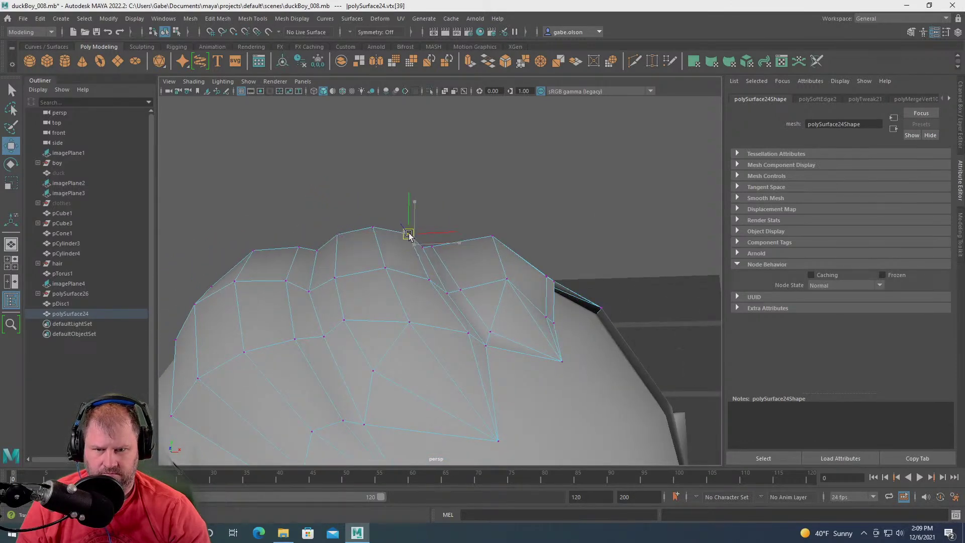
- Raise the middle lock's side and crest vertices in the rows nearer the crown for a fuller profile
alt+drag(408, 234, 370, 281)
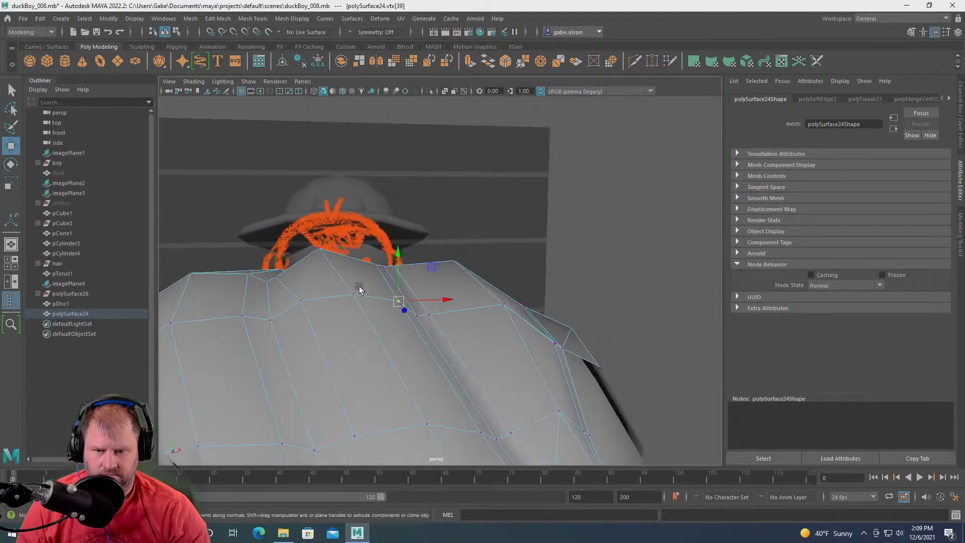
click(269, 273)
drag(286, 276, 294, 286)
right_drag(299, 256, 250, 255)
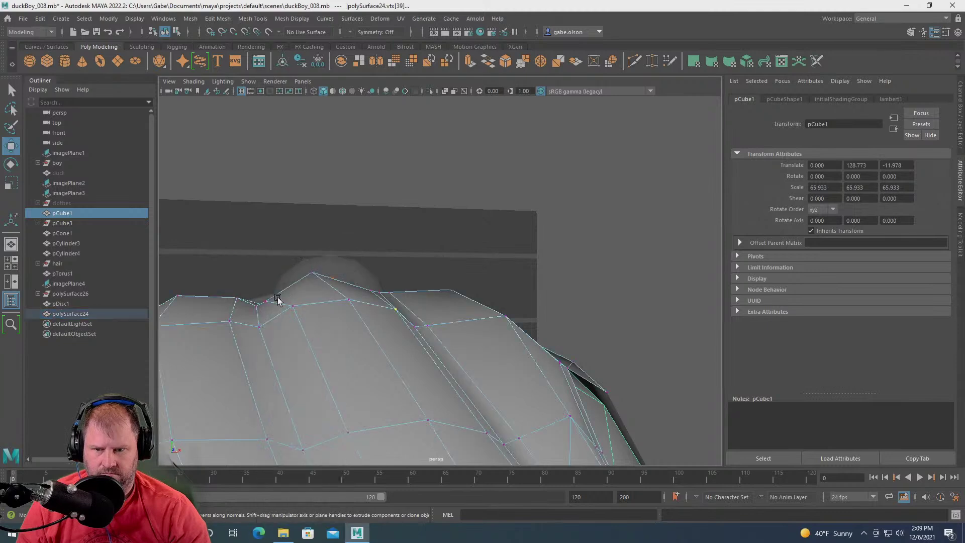
click(263, 302)
drag(264, 301, 349, 302)
click(400, 290)
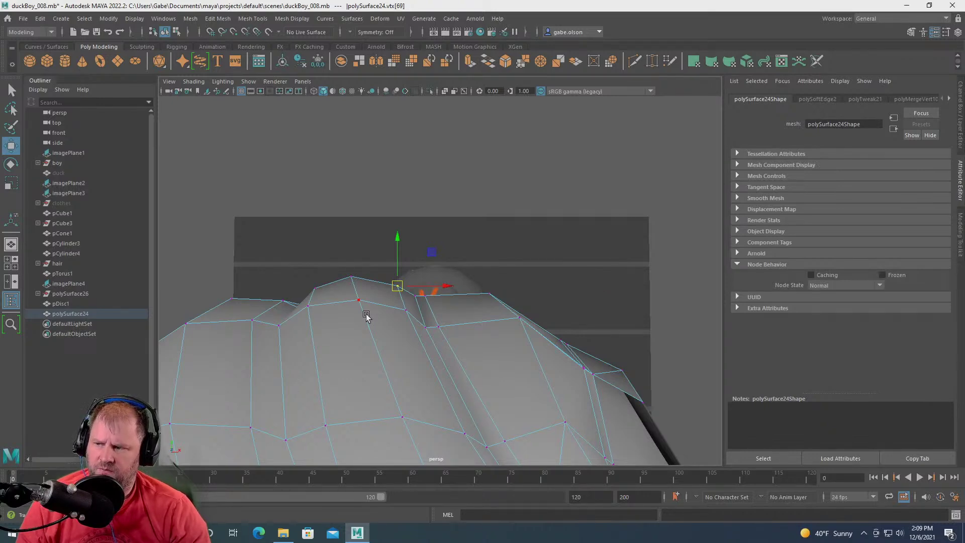
mouse_move(362, 324)
alt+mouse_down()
mouse_move(323, 286)
mouse_move(439, 316)
mouse_move(334, 243)
mouse_move(355, 270)
mouse_move(397, 283)
mouse_move(385, 299)
mouse_move(389, 322)
mouse_move(391, 304)
mouse_move(424, 300)
alt+mouse_up()
click(380, 300)
click(505, 291)
- Pull the inner and outer crest vertices of the uppermost fringe lock outward to round both of its sides
mouse_move(508, 293)
alt+mouse_down()
mouse_move(403, 308)
mouse_move(414, 308)
mouse_move(366, 198)
mouse_move(498, 431)
mouse_move(461, 303)
mouse_move(460, 317)
mouse_move(400, 215)
mouse_move(357, 211)
alt+mouse_up()
click(364, 211)
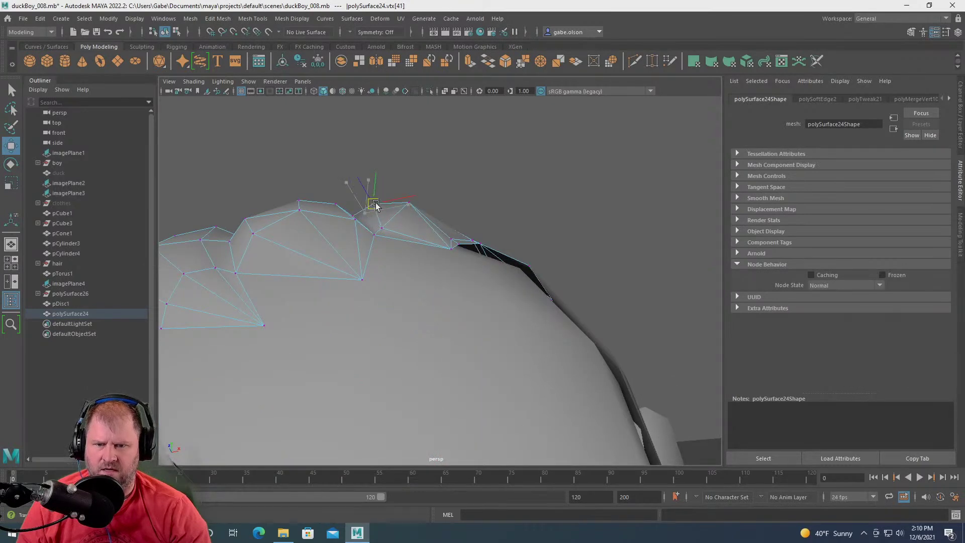
alt+drag(374, 206, 461, 255)
click(459, 274)
drag(465, 221, 473, 257)
click(485, 282)
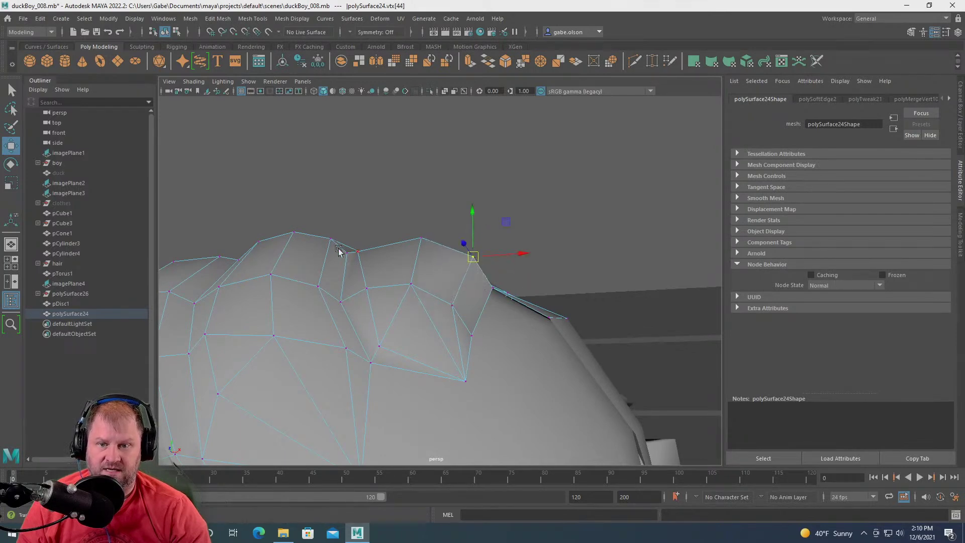
- Adjust the hair vertices in the rows behind the fringe so the rounded lock shape carries back over the head
click(370, 243)
mouse_move(381, 250)
alt+mouse_down()
mouse_move(370, 243)
mouse_move(431, 248)
mouse_move(430, 258)
mouse_move(396, 254)
mouse_move(395, 245)
mouse_move(384, 252)
mouse_move(509, 286)
mouse_move(385, 312)
alt+mouse_up()
click(385, 252)
click(505, 295)
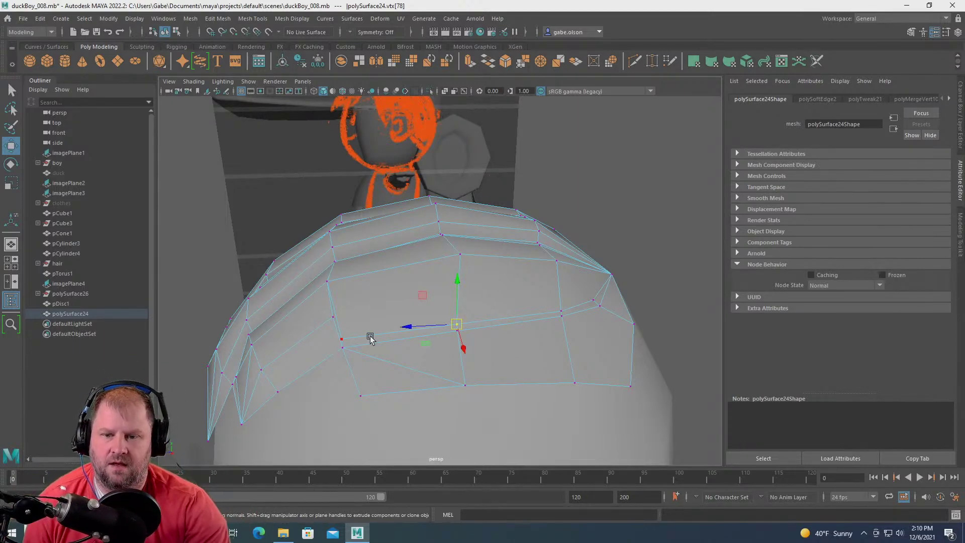
- Switch to File Explorer, open InfiniteWanderer_workingFiles inside Infinite_Wanderer on the C: drive and show its files as large icons
click(285, 533)
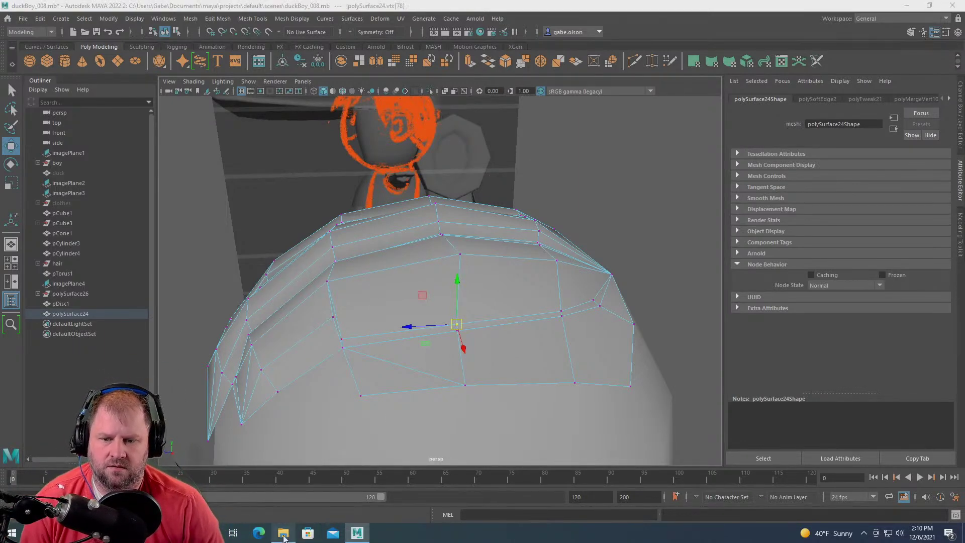
click(368, 316)
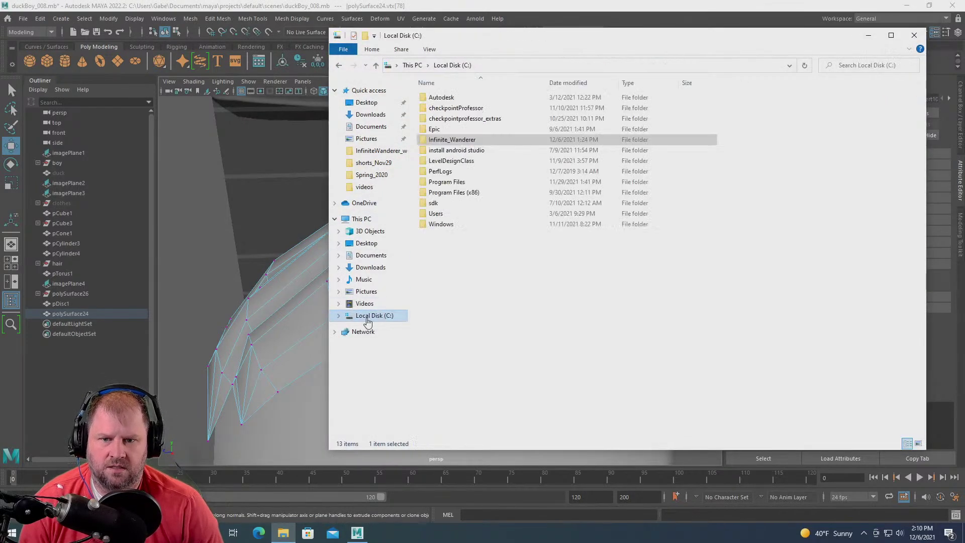
double_click(454, 140)
double_click(460, 152)
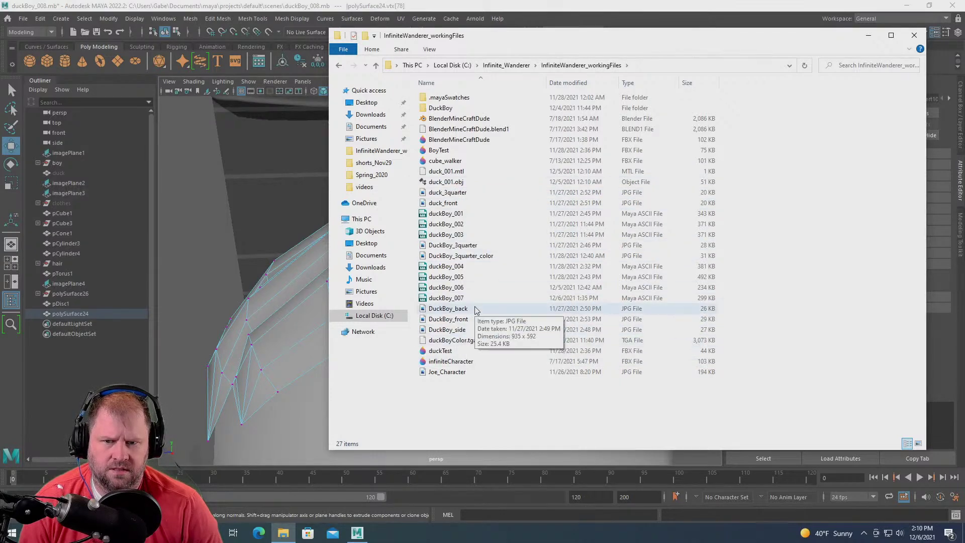
right_click(796, 260)
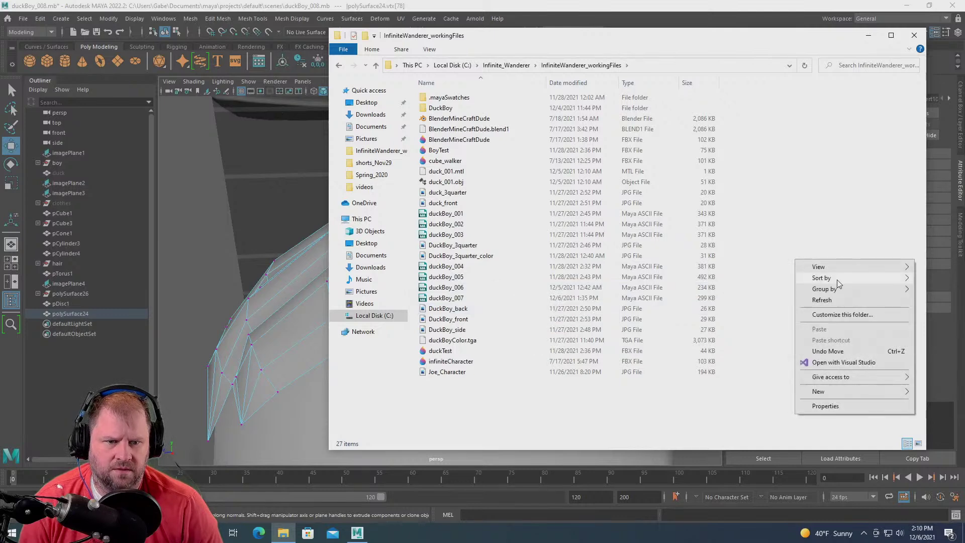
mouse_move(854, 267)
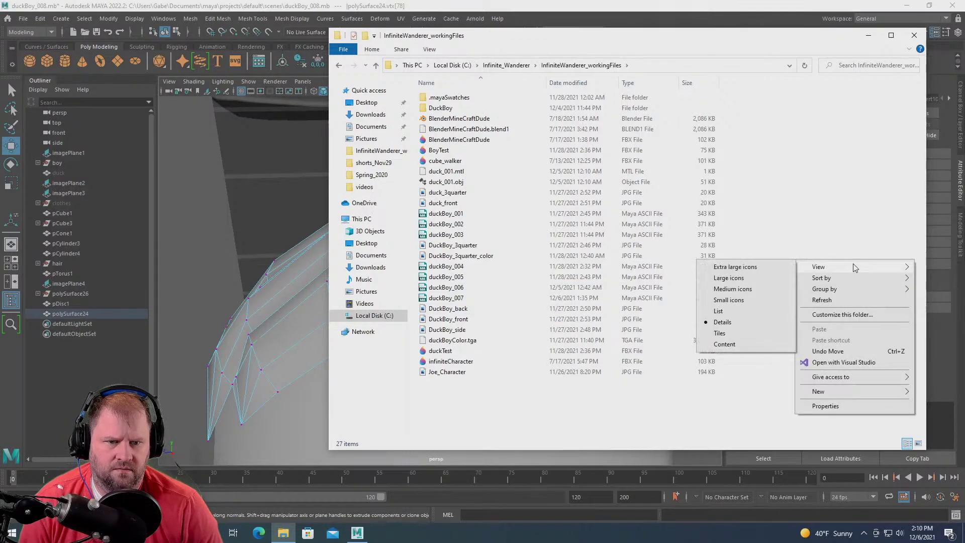
click(739, 278)
- Examine the Joe_Character concept image and the DuckBoy_3quarter render in the DuckBoy folder
double_click(898, 234)
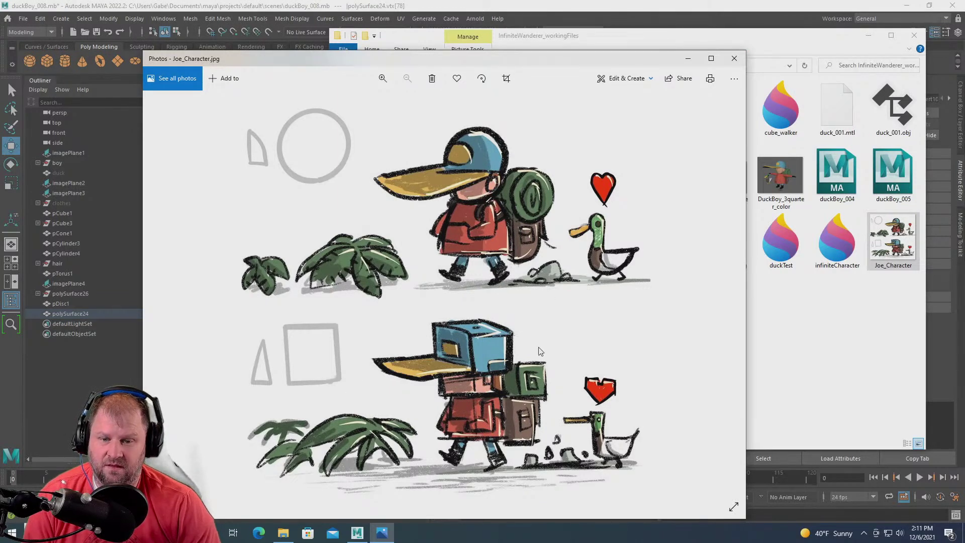
click(734, 59)
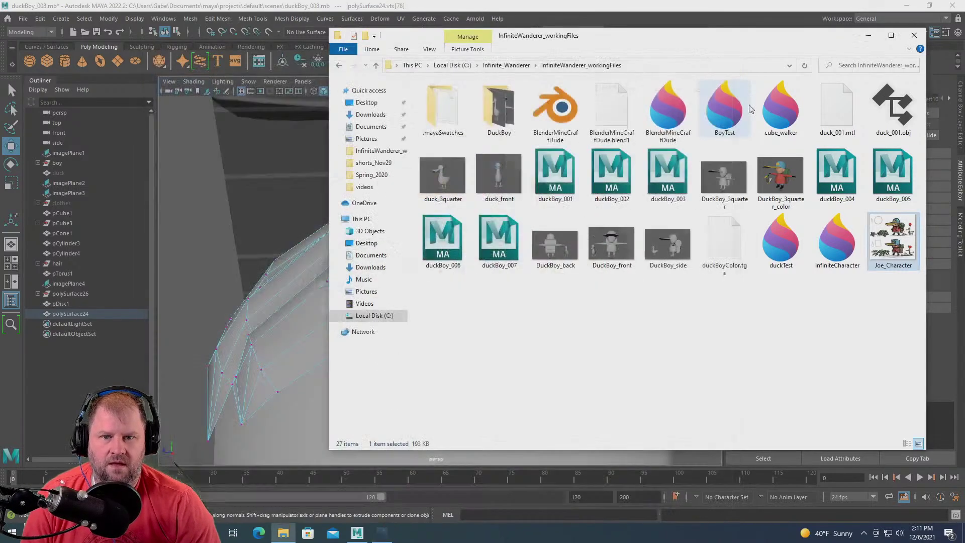
click(508, 112)
double_click(508, 112)
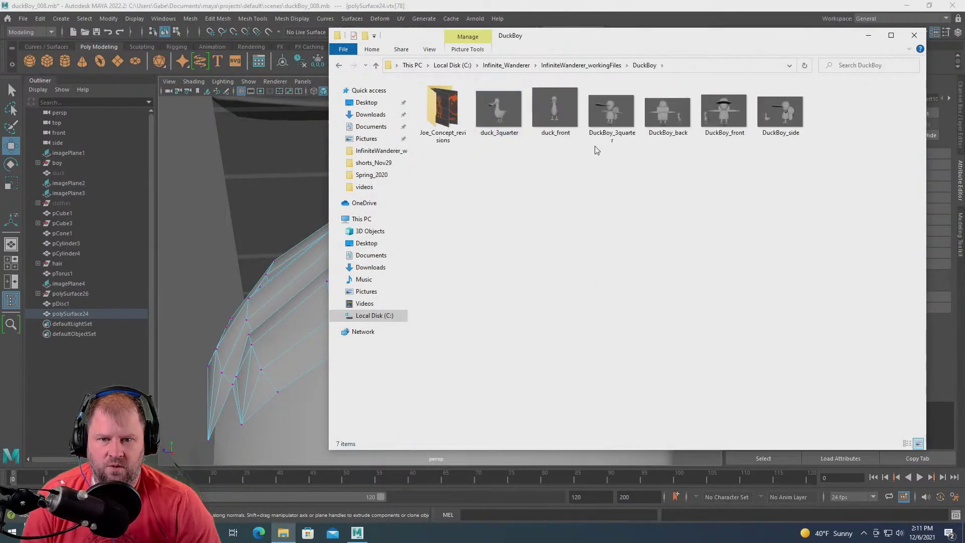
click(619, 116)
double_click(618, 117)
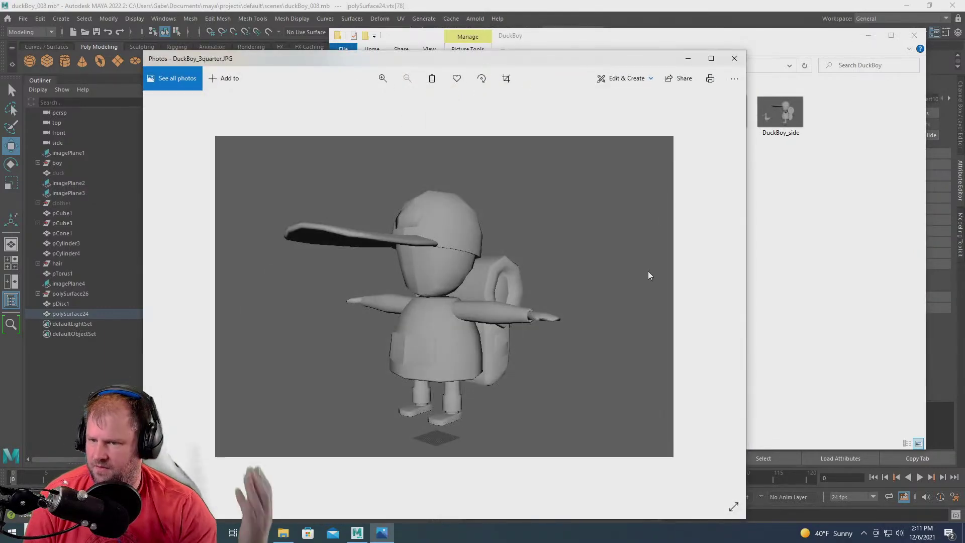
- Close the three-quarter render and view the DuckBoy_side reference image
click(733, 60)
click(785, 118)
double_click(785, 117)
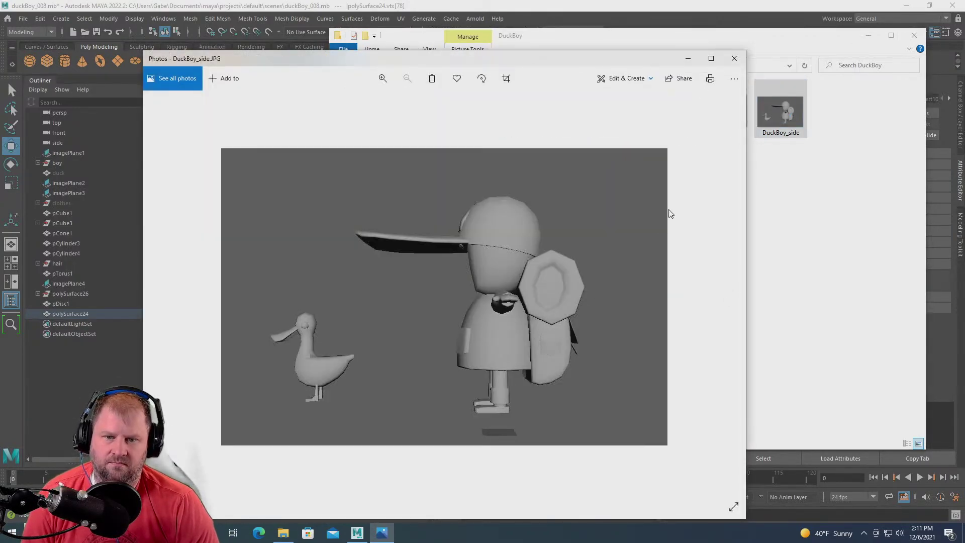
click(734, 63)
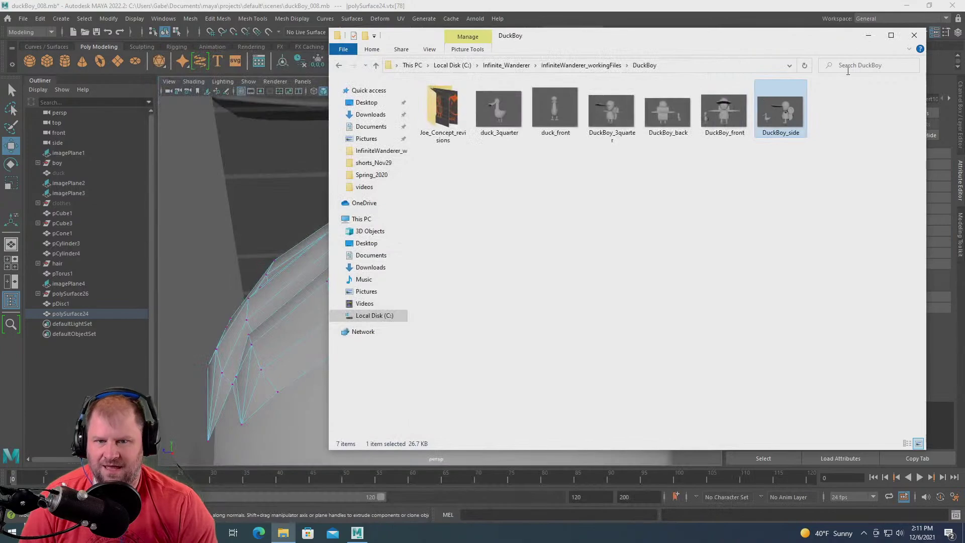
- Snap a stray vertex on the hair mesh's edge onto its neighbour and merge the coincident vertices
click(868, 35)
alt+drag(432, 167, 535, 297)
scroll(450, 269, up, 5)
scroll(488, 307, up, 5)
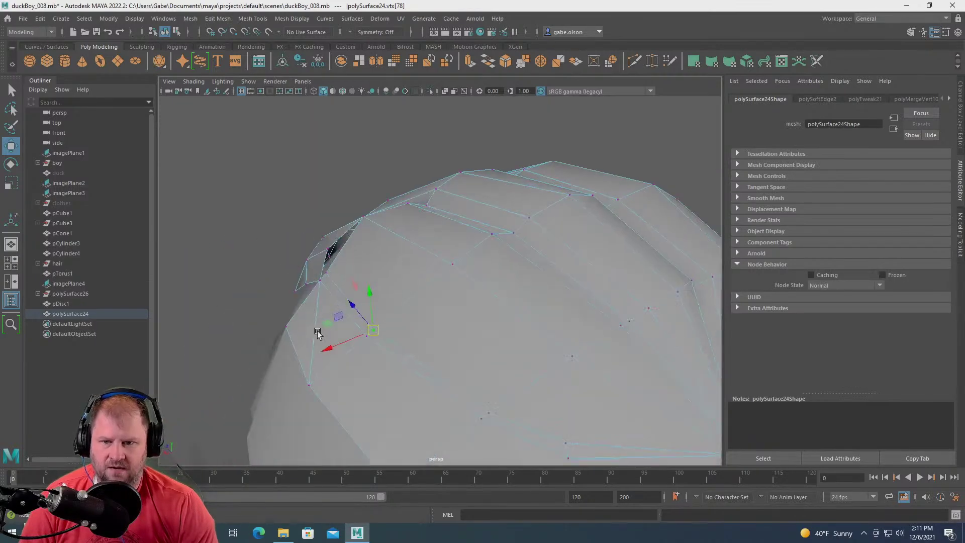
alt+drag(397, 312, 226, 262)
click(215, 250)
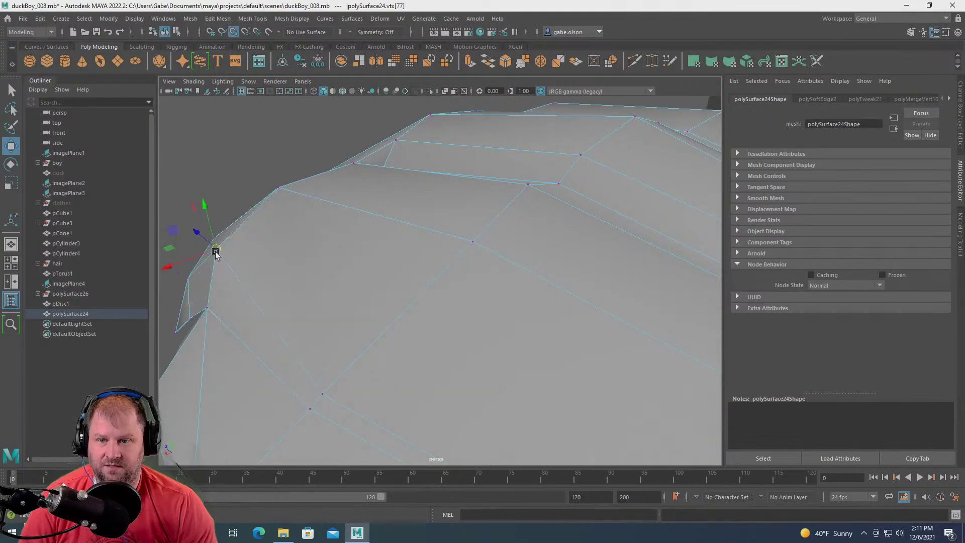
scroll(471, 338, down, 5)
alt+drag(472, 338, 564, 327)
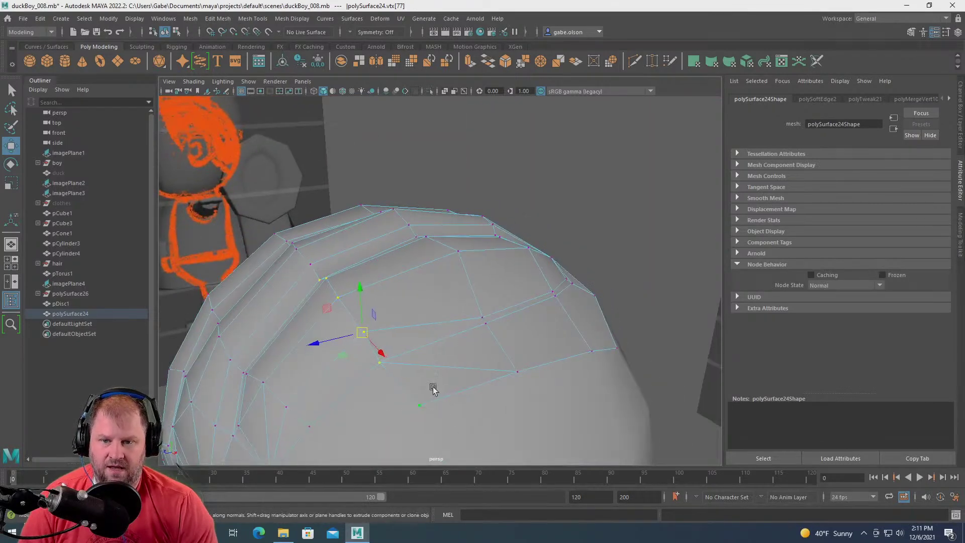
shift+right_drag(426, 347, 482, 292)
- Reposition the hair mesh's edge vertices around the crown, where the strands converge, to refine their contour over the head
alt+drag(481, 293, 410, 320)
click(504, 271)
key(w)
mouse_move(469, 291)
alt+mouse_down()
mouse_move(486, 243)
mouse_move(546, 310)
mouse_move(504, 323)
mouse_move(501, 302)
mouse_move(488, 296)
mouse_move(392, 288)
mouse_move(340, 243)
alt+mouse_up()
click(523, 304)
click(325, 250)
drag(394, 217, 550, 143)
alt+drag(421, 301, 526, 325)
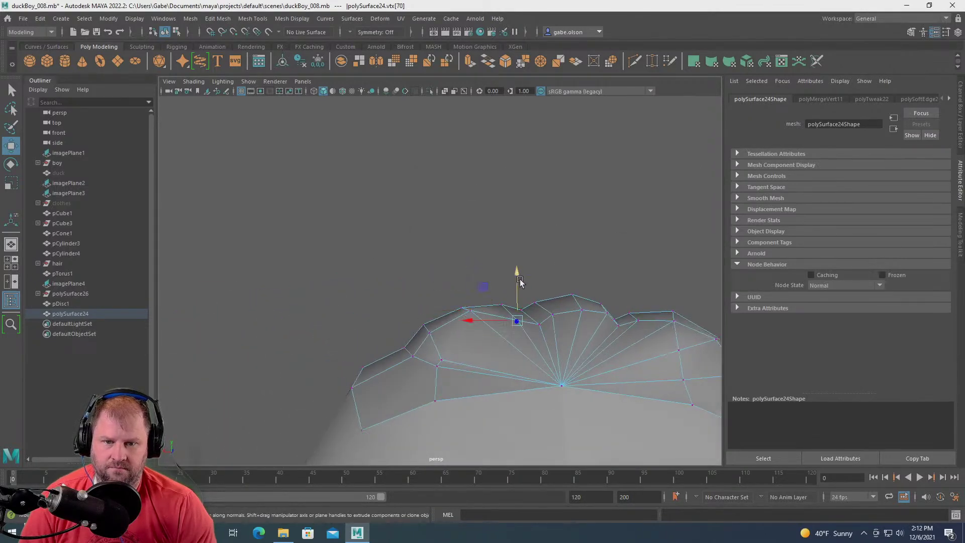
alt+drag(430, 329, 481, 333)
click(459, 394)
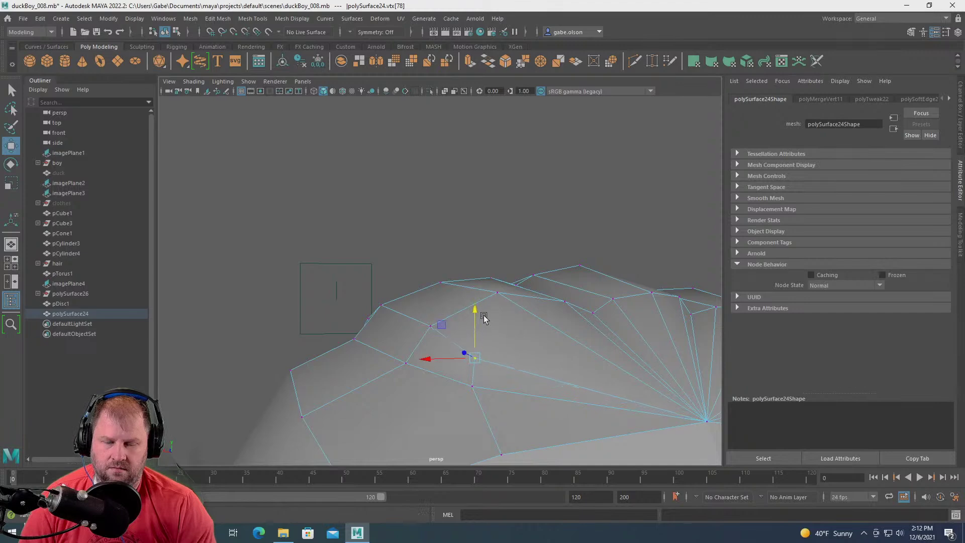
alt+drag(472, 353, 571, 357)
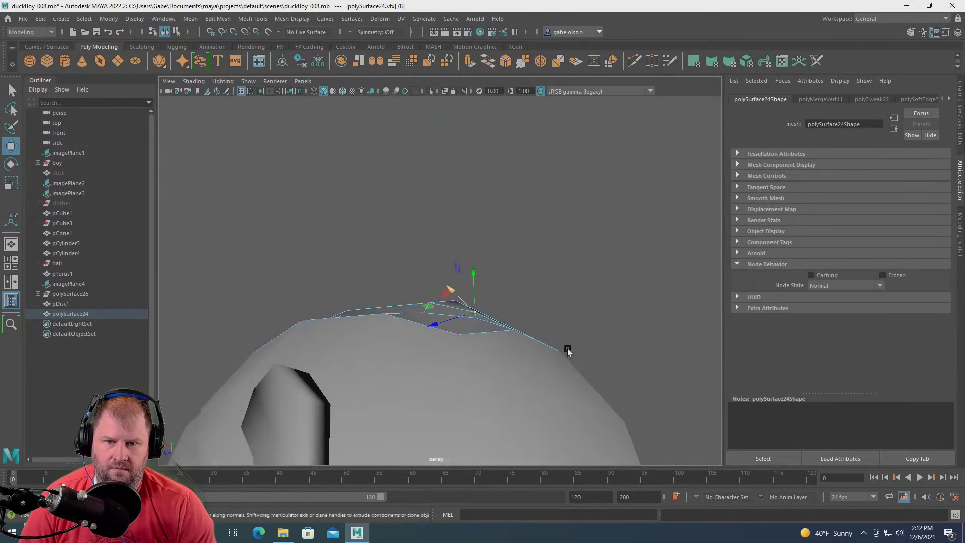
- Return the hair mesh to object mode and examine its shading over the back of the head
alt+drag(476, 309, 323, 314)
right_click(337, 312)
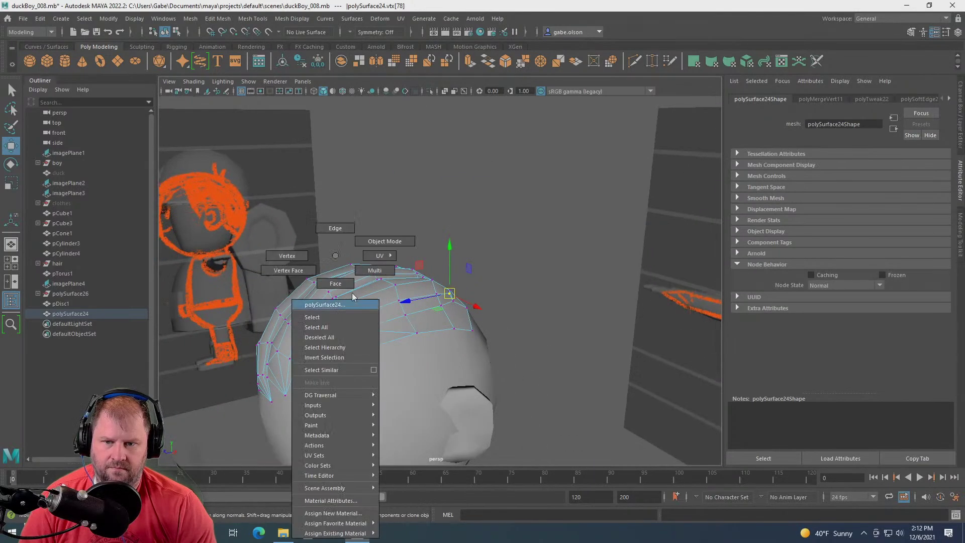
right_drag(390, 250, 390, 246)
click(386, 231)
scroll(397, 273, down, 4)
alt+drag(396, 273, 448, 321)
click(448, 321)
scroll(368, 327, up, 5)
alt+drag(368, 327, 491, 222)
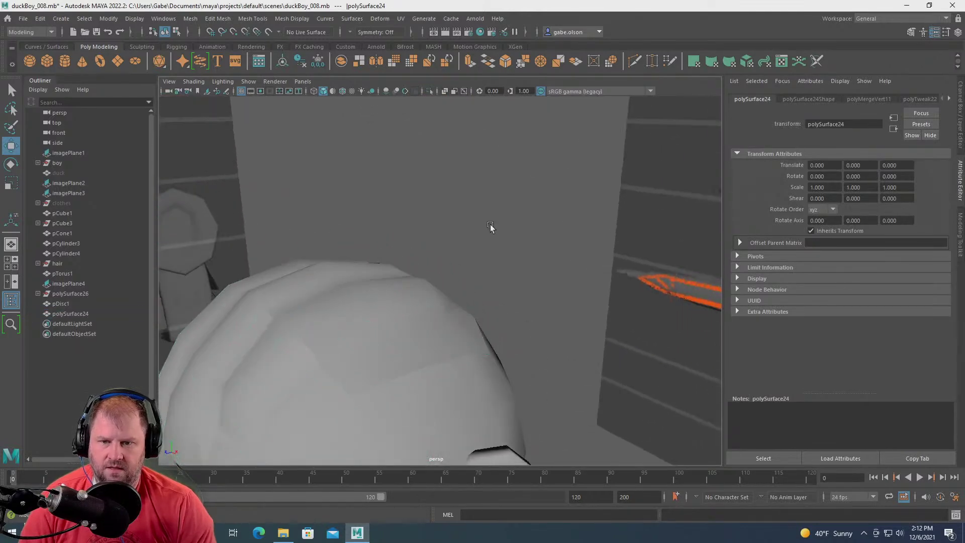
- Select all edges of the top hair mesh, apply Soften Edge and return to object mode
click(465, 219)
scroll(465, 220, up, 3)
alt+drag(489, 273, 528, 291)
right_drag(483, 238, 483, 210)
alt+drag(379, 180, 411, 211)
click(391, 192)
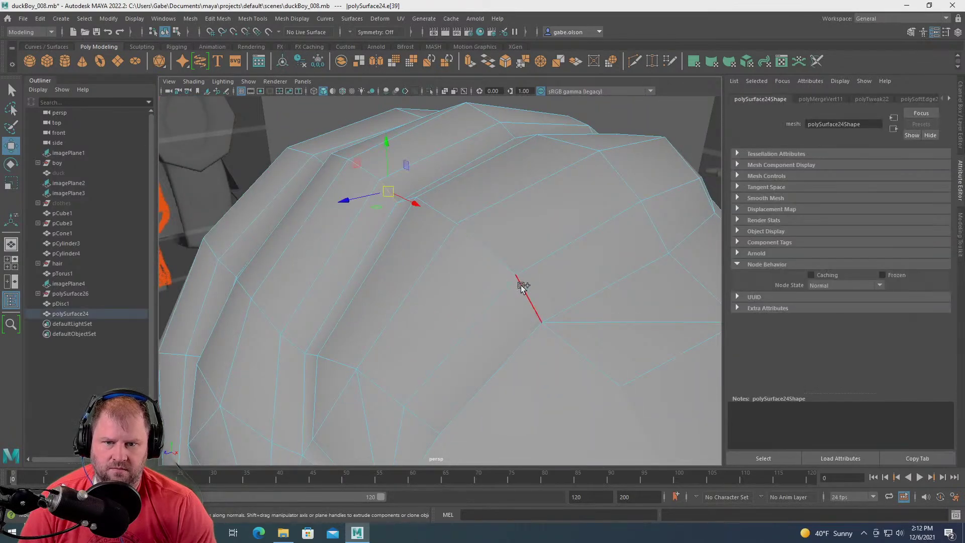
scroll(487, 269, down, 5)
drag(268, 163, 538, 413)
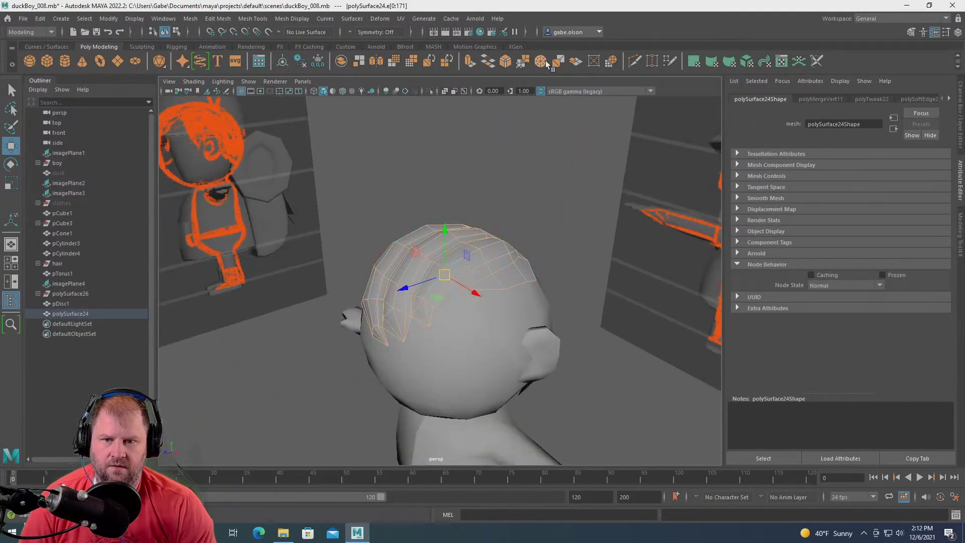
click(292, 19)
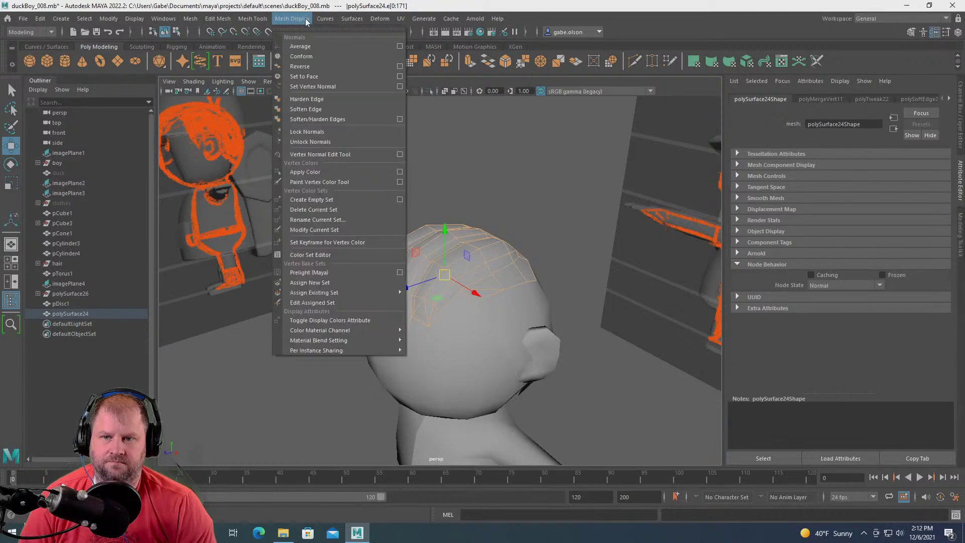
click(346, 109)
click(459, 254)
right_drag(455, 257, 521, 205)
alt+drag(522, 205, 436, 320)
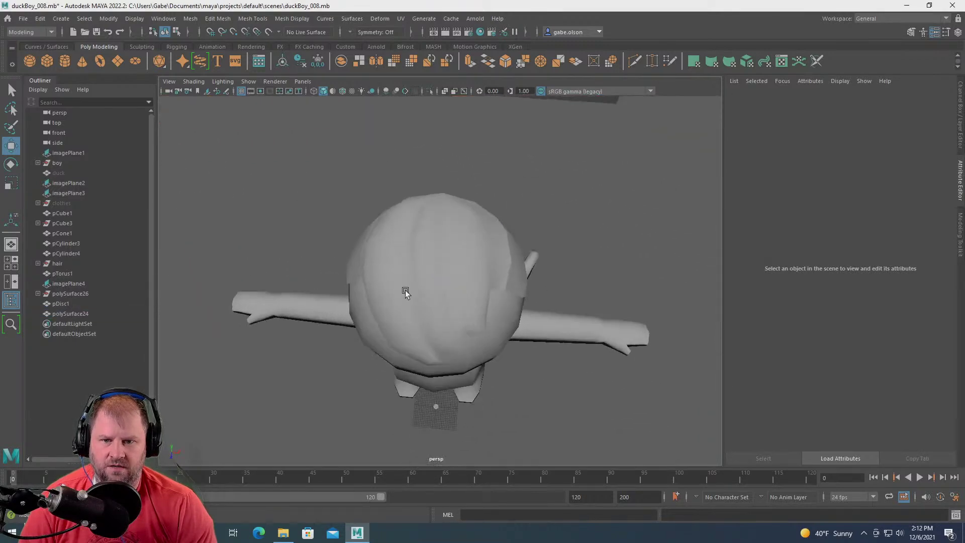
- Select the crease edge loops between the strands of the top hair mesh, apply Harden Edge and return to object mode
mouse_move(427, 215)
alt+mouse_down()
mouse_move(484, 232)
mouse_move(534, 215)
mouse_move(485, 211)
mouse_move(373, 257)
mouse_move(386, 280)
mouse_move(406, 275)
alt+mouse_up()
click(385, 280)
scroll(368, 287, up, 2)
right_click(406, 256)
right_drag(406, 256, 405, 228)
double_click(362, 258)
alt+drag(429, 272, 421, 239)
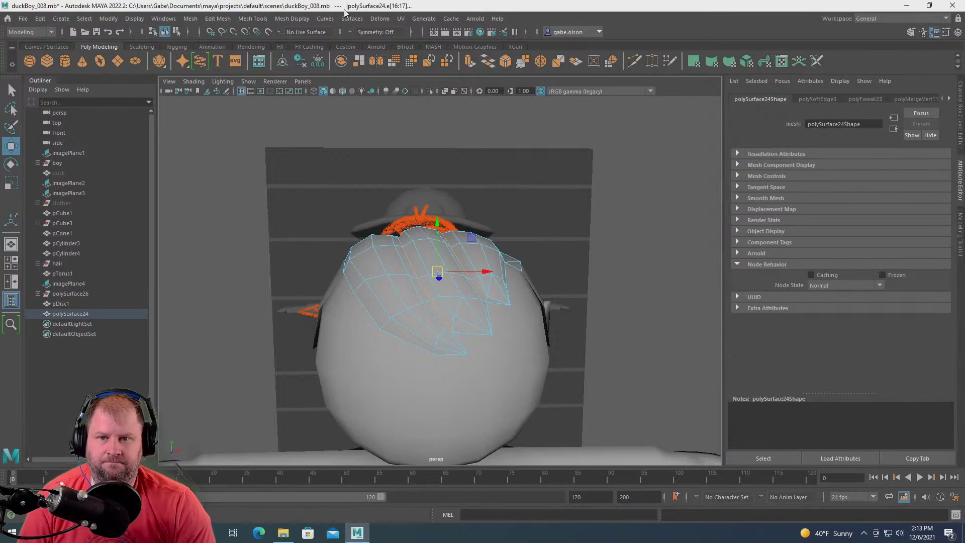
click(292, 19)
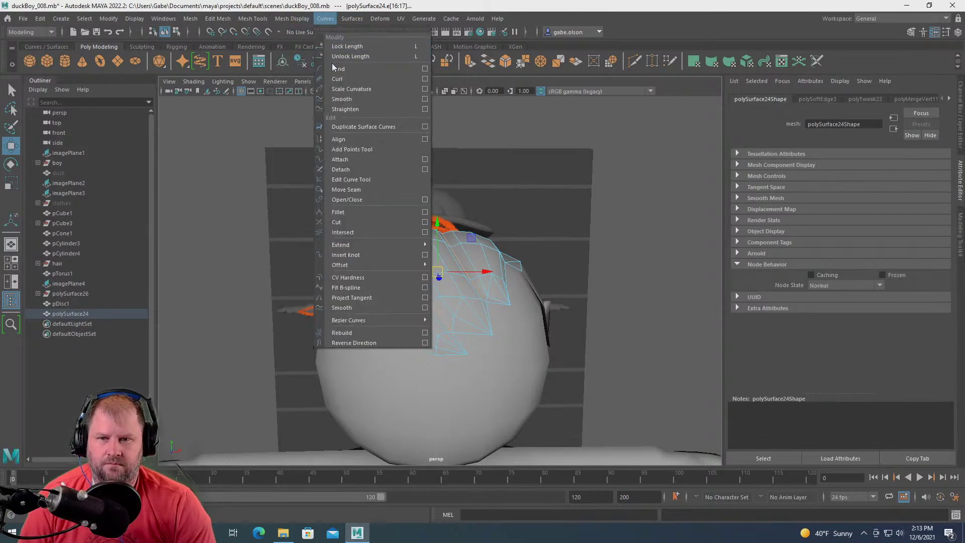
click(334, 99)
click(549, 209)
alt+drag(549, 209, 489, 263)
right_drag(453, 245, 455, 217)
click(463, 140)
alt+drag(463, 140, 351, 192)
right_drag(378, 246, 417, 229)
- Examine the hair from the front, back and sides against the reference drawing
alt+drag(237, 216, 446, 294)
alt+drag(569, 290, 591, 312)
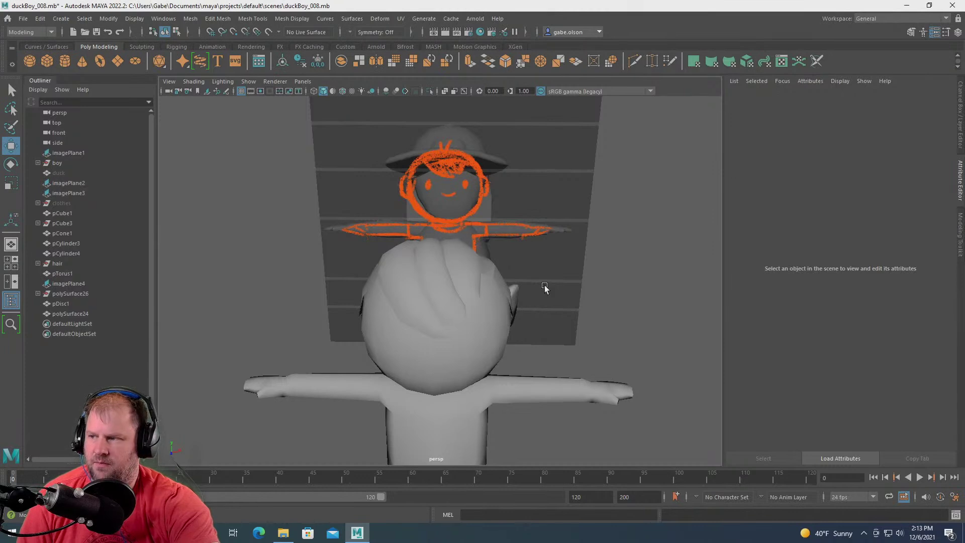
mouse_move(511, 263)
alt+mouse_down()
mouse_move(490, 288)
mouse_move(493, 314)
mouse_move(408, 275)
mouse_move(375, 273)
mouse_move(514, 270)
mouse_move(504, 332)
mouse_move(519, 350)
mouse_move(722, 285)
mouse_move(562, 297)
mouse_move(435, 337)
mouse_move(401, 366)
mouse_move(425, 342)
alt+mouse_up()
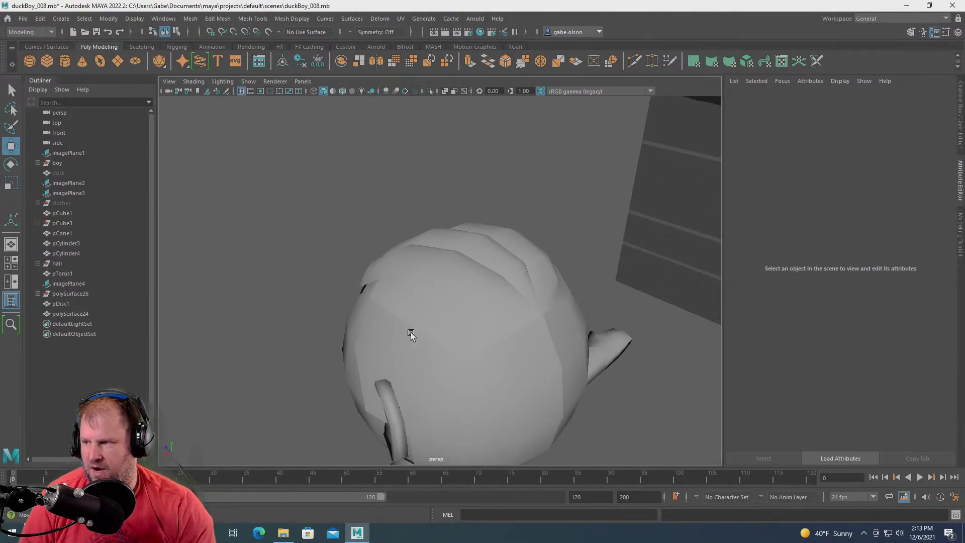
alt+drag(449, 284, 399, 224)
alt+drag(523, 312, 603, 321)
alt+drag(333, 306, 501, 199)
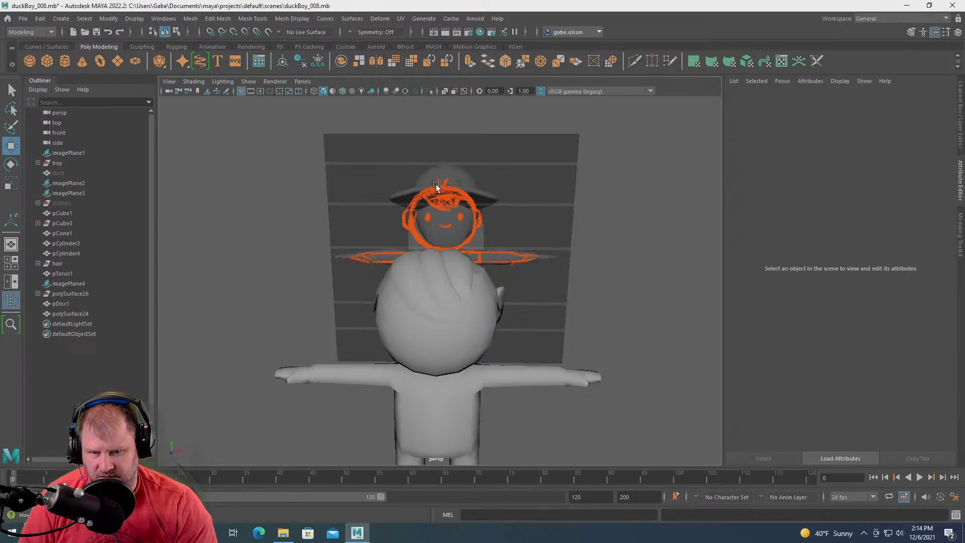
mouse_move(455, 174)
alt+mouse_down()
mouse_move(506, 267)
mouse_move(366, 272)
mouse_move(534, 306)
mouse_move(528, 286)
mouse_move(498, 287)
mouse_move(524, 327)
alt+mouse_up()
click(560, 285)
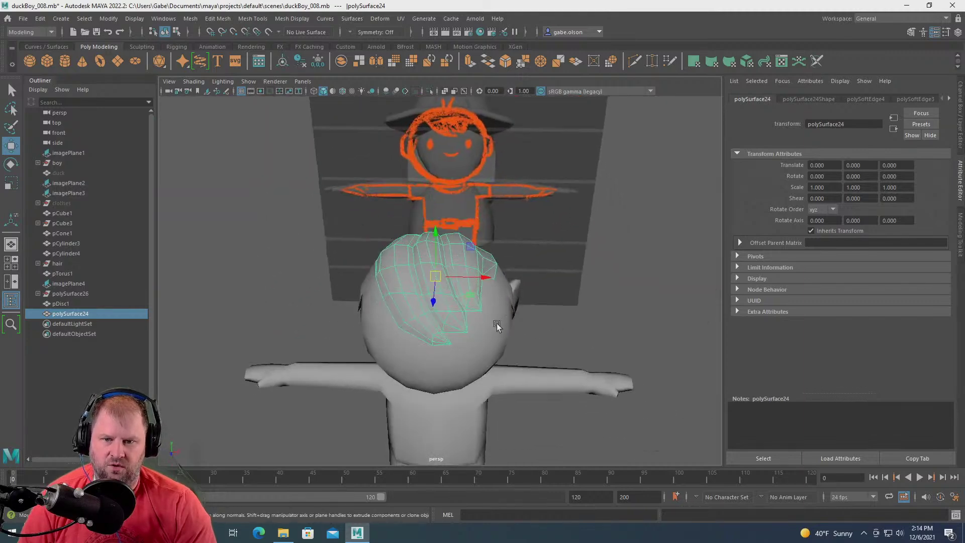
alt+drag(394, 258, 527, 330)
click(601, 308)
alt+drag(601, 308, 577, 269)
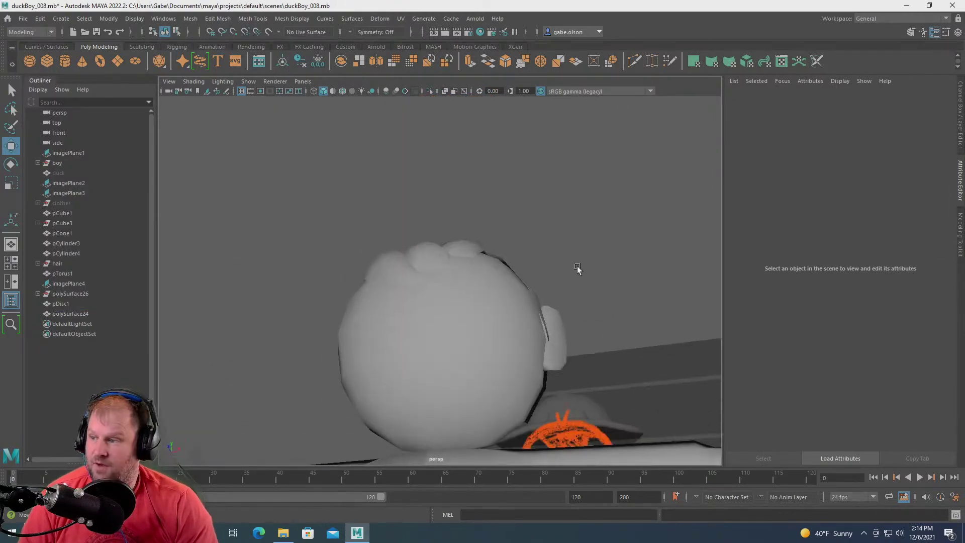
mouse_move(461, 276)
alt+mouse_down()
mouse_move(450, 327)
mouse_move(467, 287)
mouse_move(527, 280)
mouse_move(490, 206)
mouse_move(433, 213)
mouse_move(502, 213)
mouse_move(474, 209)
mouse_move(478, 227)
mouse_move(447, 209)
mouse_move(375, 204)
mouse_move(443, 224)
mouse_move(416, 198)
mouse_move(470, 296)
mouse_move(431, 287)
mouse_move(422, 255)
mouse_move(491, 263)
alt+mouse_up()
- Cut a line of new edges around the ear across the side and back hair mesh with the Multi-Cut tool
click(467, 286)
click(470, 296)
alt+drag(390, 251, 306, 132)
alt+right_drag(307, 132, 325, 146)
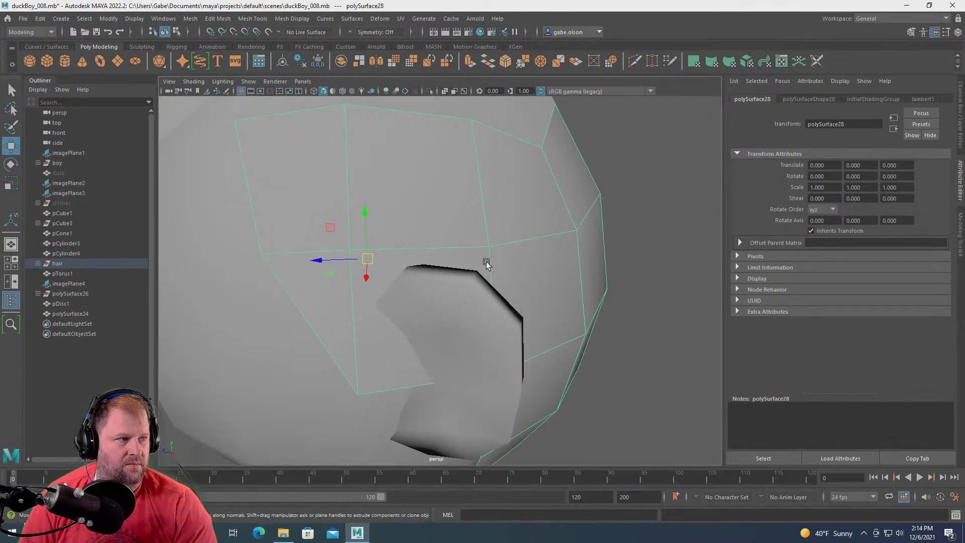
alt+drag(514, 291, 491, 284)
right_drag(470, 211, 353, 203)
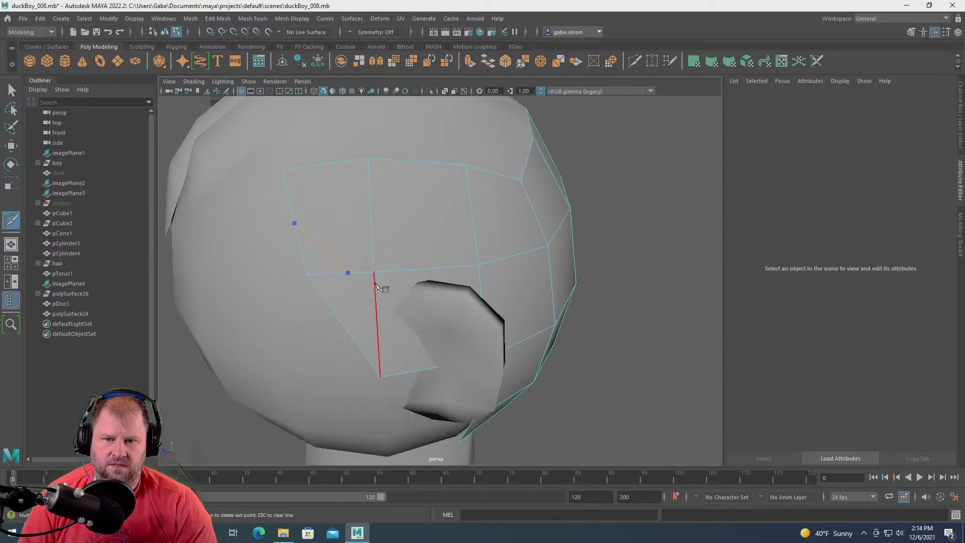
alt+drag(462, 274, 450, 301)
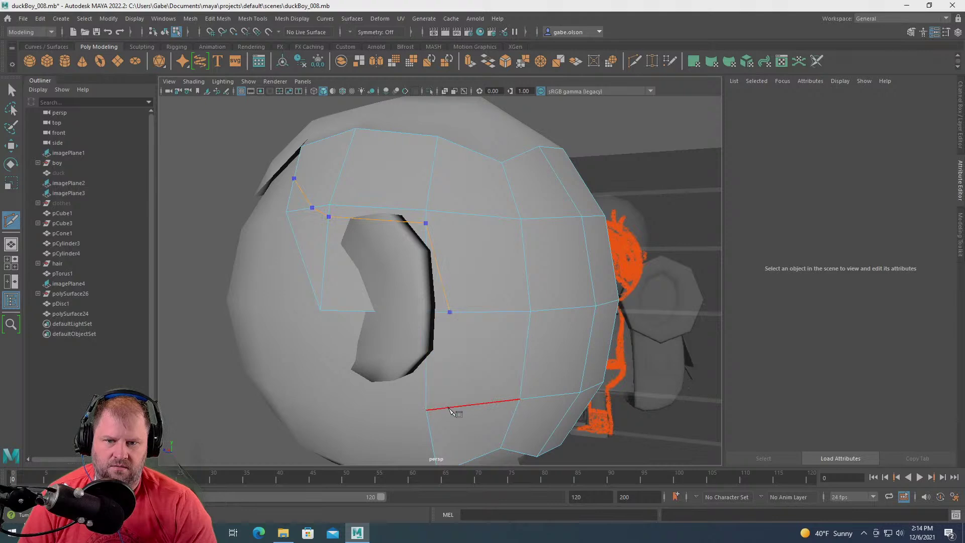
key(w)
alt+drag(427, 418, 442, 258)
- Delete the hair faces around the ear that lie outside the new cut line
right_drag(413, 223, 406, 241)
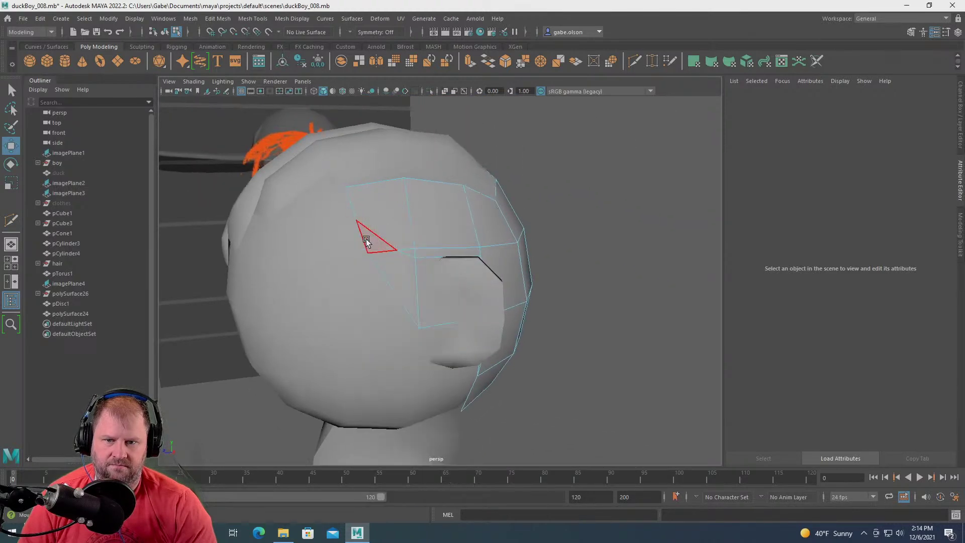
click(369, 240)
shift+click(401, 281)
alt+drag(498, 306, 445, 304)
shift+click(448, 312)
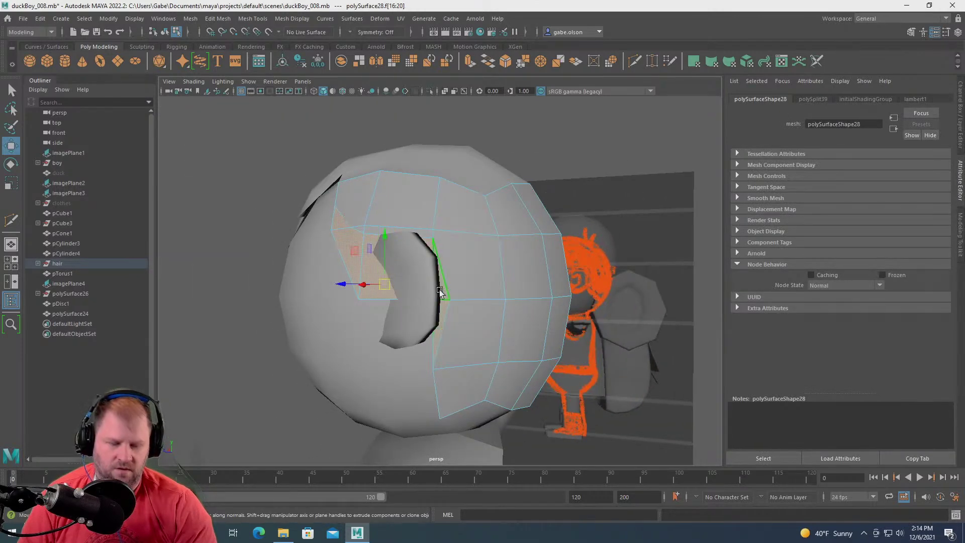
key(Delete)
alt+drag(440, 291, 327, 233)
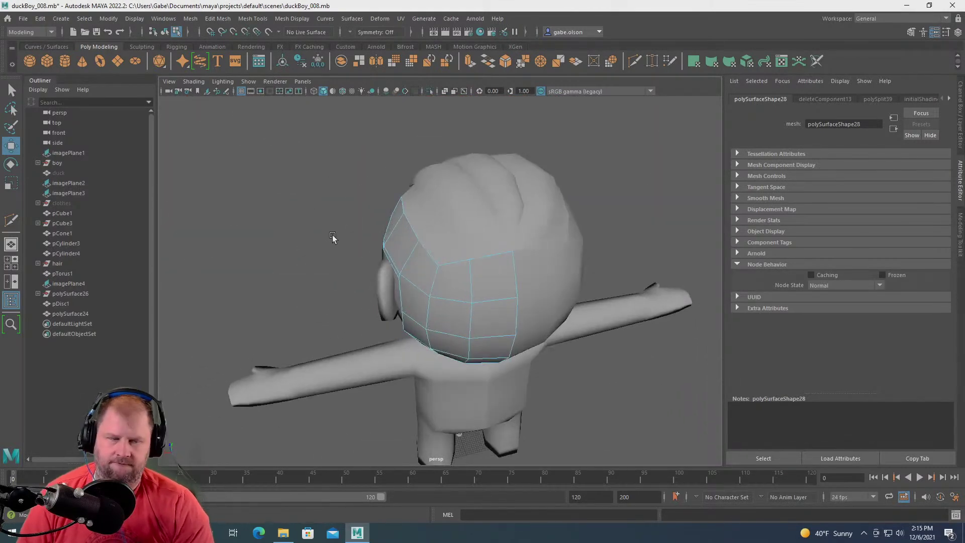
- Select the top hair mesh in object mode and examine how its edge meets the hair above the ear
alt+drag(387, 211, 402, 247)
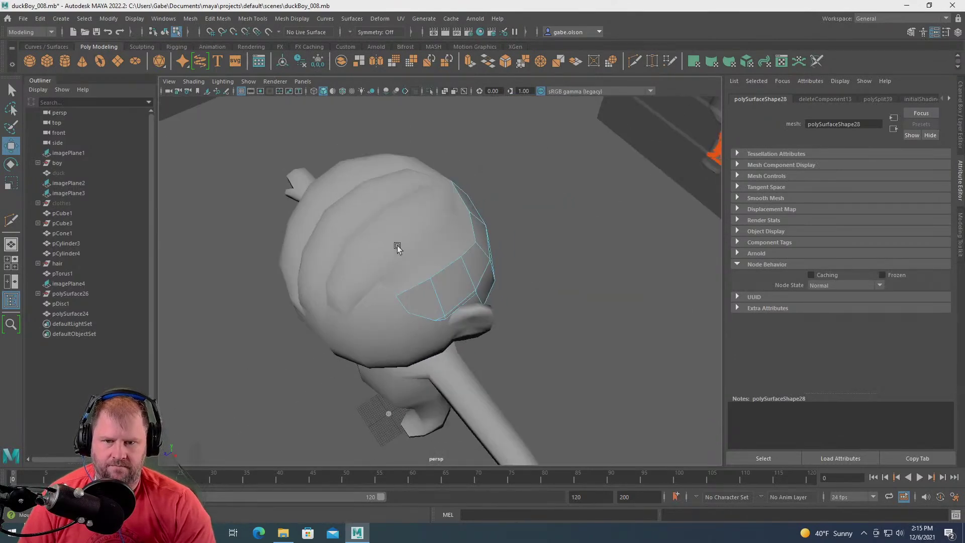
right_drag(405, 242, 442, 206)
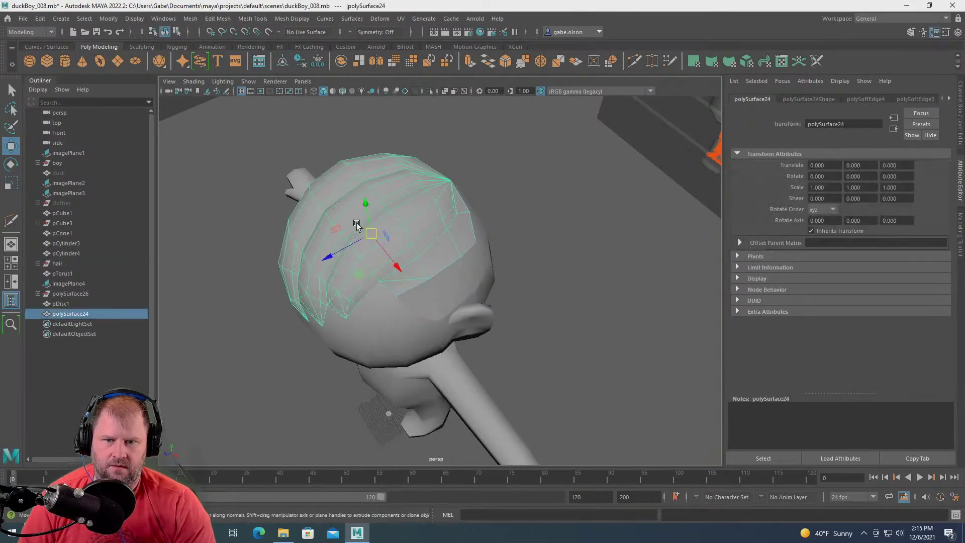
key(f)
alt+drag(382, 217, 427, 195)
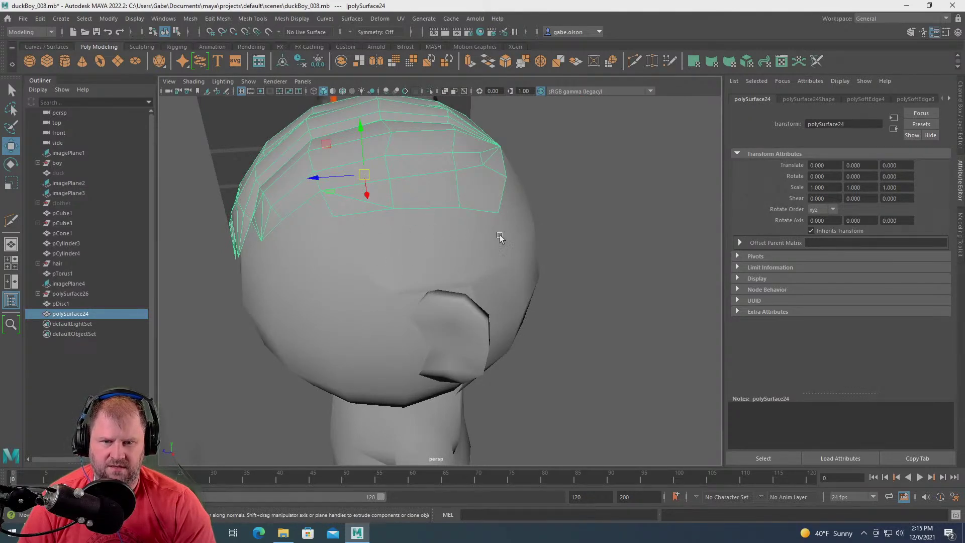
alt+drag(419, 208, 417, 246)
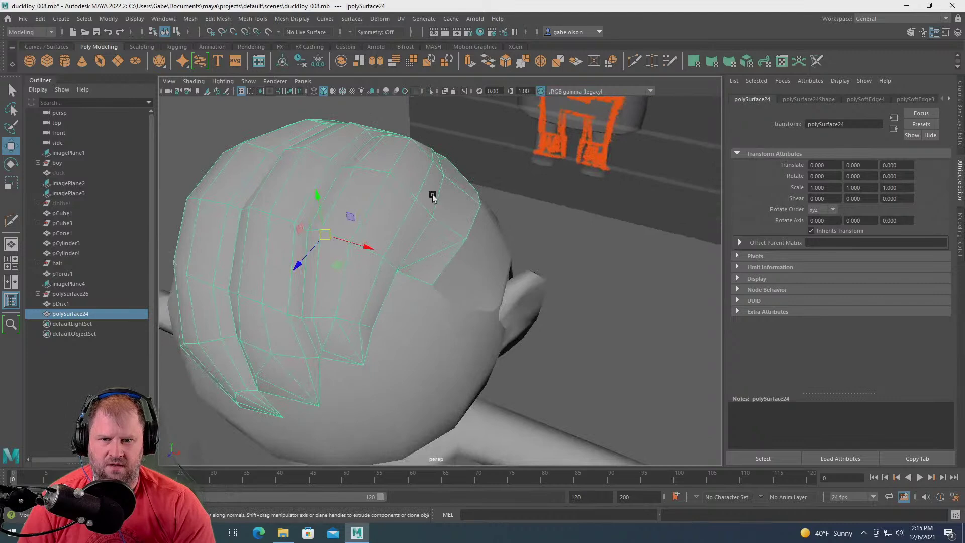
alt+right_drag(429, 230, 374, 244)
alt+drag(374, 244, 484, 216)
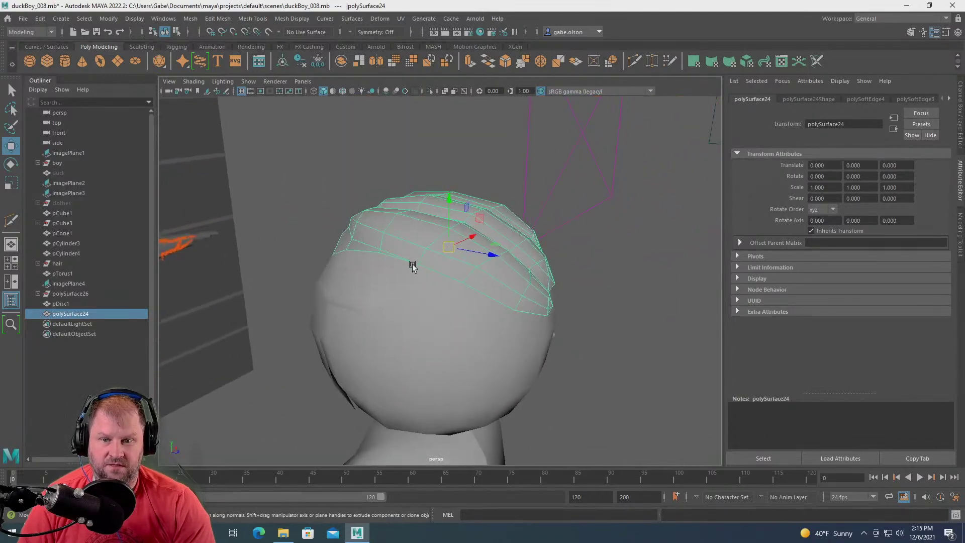
alt+drag(429, 290, 314, 279)
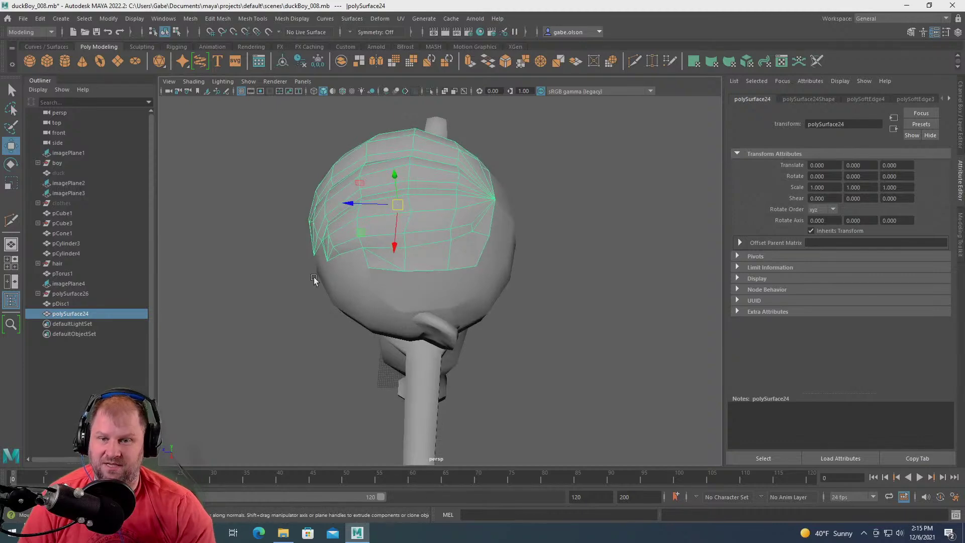
mouse_move(501, 283)
alt+mouse_down()
mouse_move(491, 264)
mouse_move(452, 248)
mouse_move(334, 261)
mouse_move(522, 267)
mouse_move(609, 304)
mouse_move(691, 291)
mouse_move(685, 266)
mouse_move(498, 269)
alt+mouse_up()
- Select the pieces at the side and back of the head to check how they fit together
drag(495, 269, 406, 312)
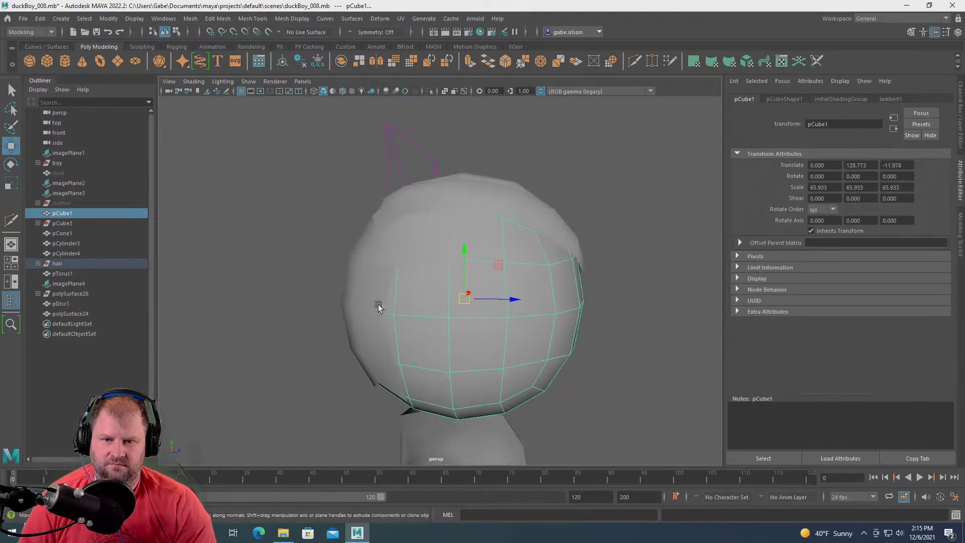
click(377, 307)
alt+drag(334, 299, 575, 306)
click(470, 310)
alt+drag(505, 271, 464, 286)
click(338, 316)
mouse_move(338, 316)
alt+mouse_down()
mouse_move(432, 301)
mouse_move(441, 318)
mouse_move(370, 314)
alt+mouse_up()
click(638, 327)
- Split the edge ring across the ear's outer rim to add an edge loop
scroll(553, 327, up, 5)
click(360, 285)
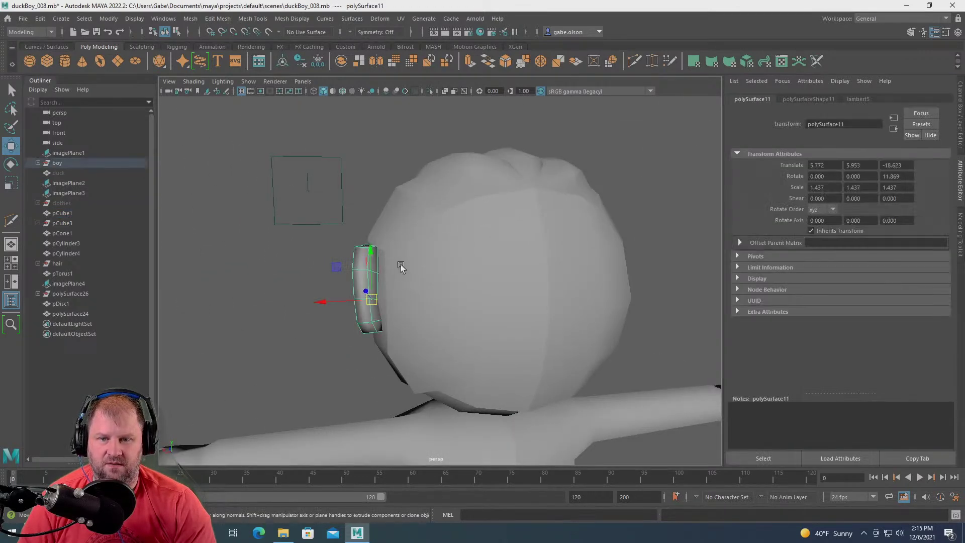
alt+middle_drag(401, 266, 521, 273)
scroll(521, 274, up, 3)
alt+drag(521, 274, 528, 238)
right_drag(536, 220, 453, 220)
click(544, 215)
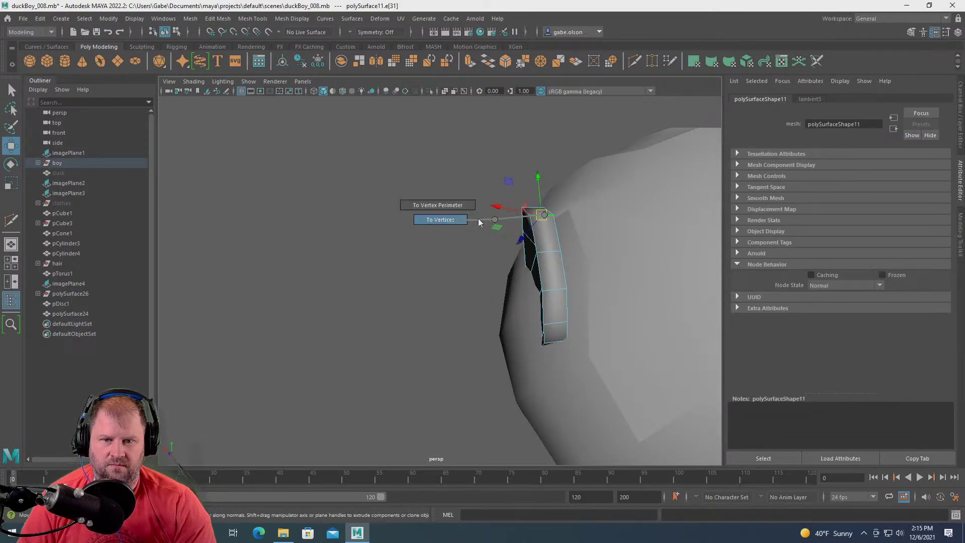
ctrl+right_drag(541, 218, 531, 239)
- Select the ear's rim edge loop and move it to reshape the outer rim
alt+drag(534, 230, 628, 281)
drag(391, 144, 478, 366)
alt+drag(477, 362, 446, 313)
scroll(444, 312, up, 3)
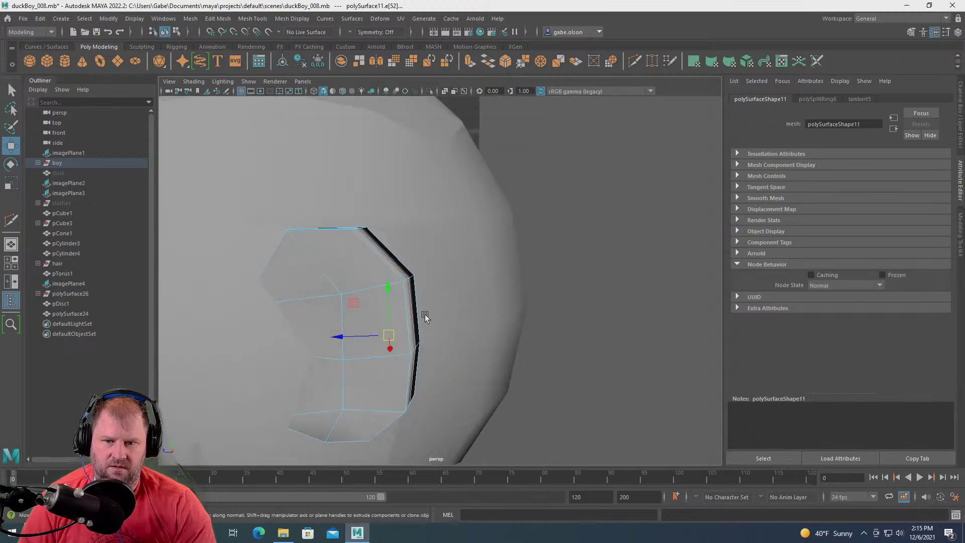
drag(336, 341, 511, 275)
alt+drag(396, 331, 365, 243)
- Reposition individual rim vertices along the back and lower edge of the ear
right_drag(397, 182, 382, 185)
click(404, 183)
alt+drag(403, 183, 390, 249)
drag(368, 178, 409, 258)
alt+middle_drag(409, 258, 591, 213)
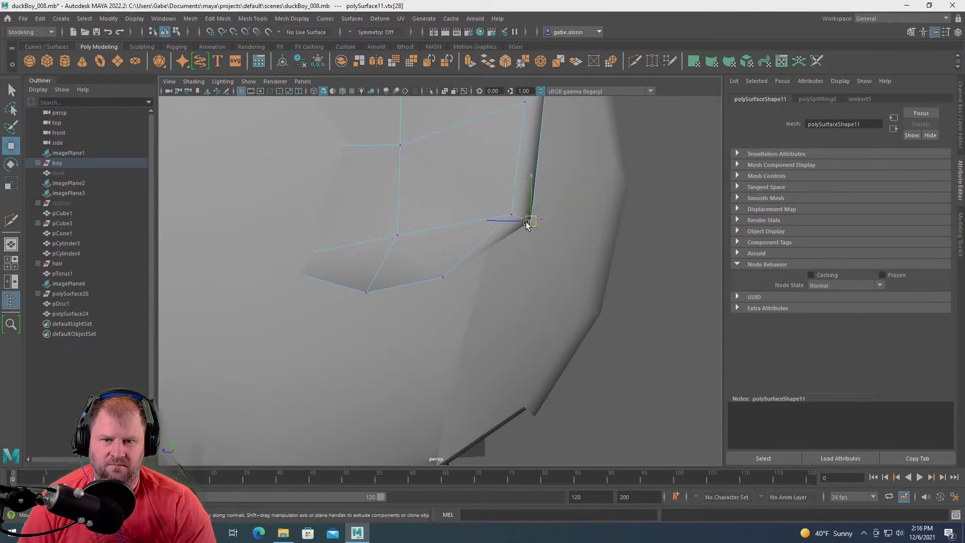
alt+drag(526, 224, 511, 274)
click(492, 286)
- Adjust the vertices at the ear's upper front corner to even out the rim
alt+drag(489, 240, 467, 351)
click(373, 291)
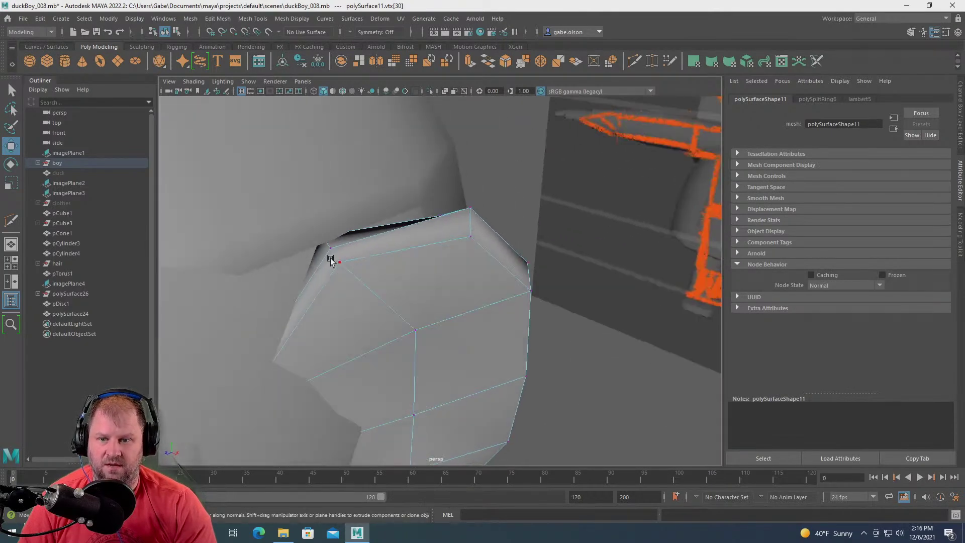
click(334, 248)
alt+drag(333, 251, 329, 220)
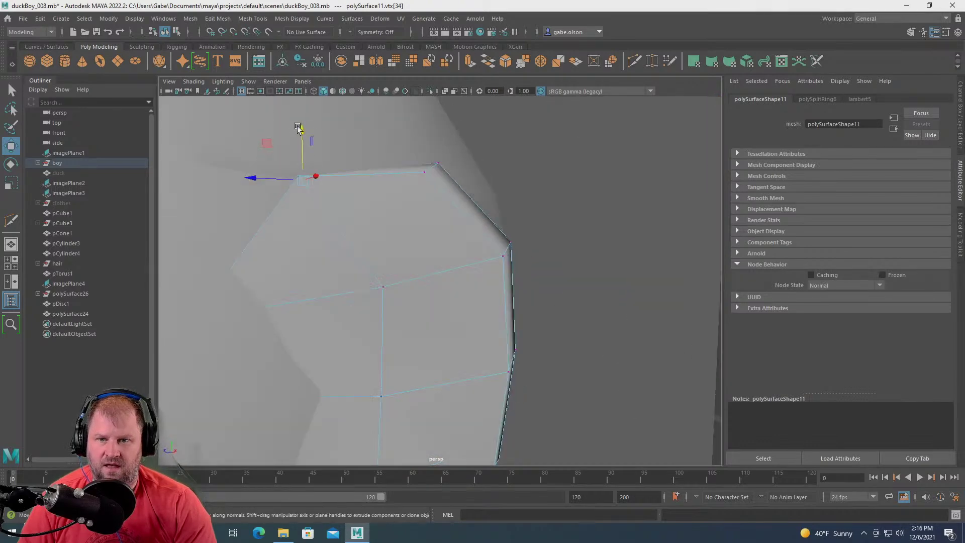
drag(305, 129, 282, 224)
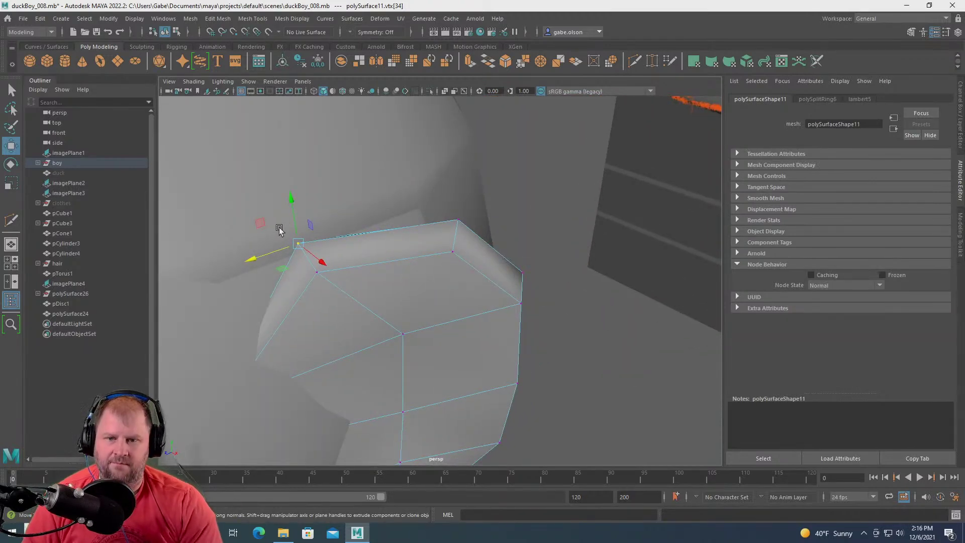
- Return to object mode and examine the reshaped ear from around the head
alt+drag(267, 282, 393, 291)
right_drag(393, 290, 457, 254)
click(248, 211)
alt+drag(248, 211, 488, 344)
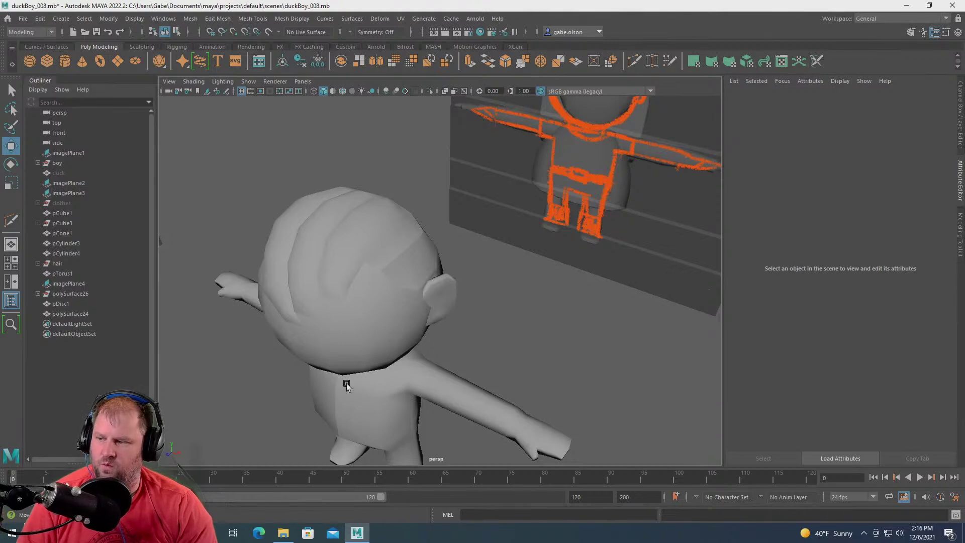
alt+drag(407, 308, 265, 295)
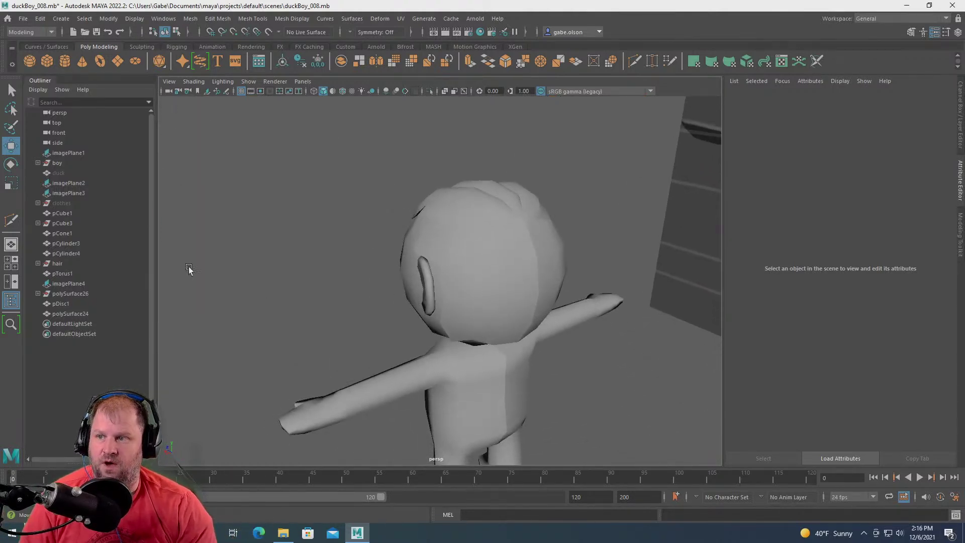
alt+drag(340, 220, 458, 221)
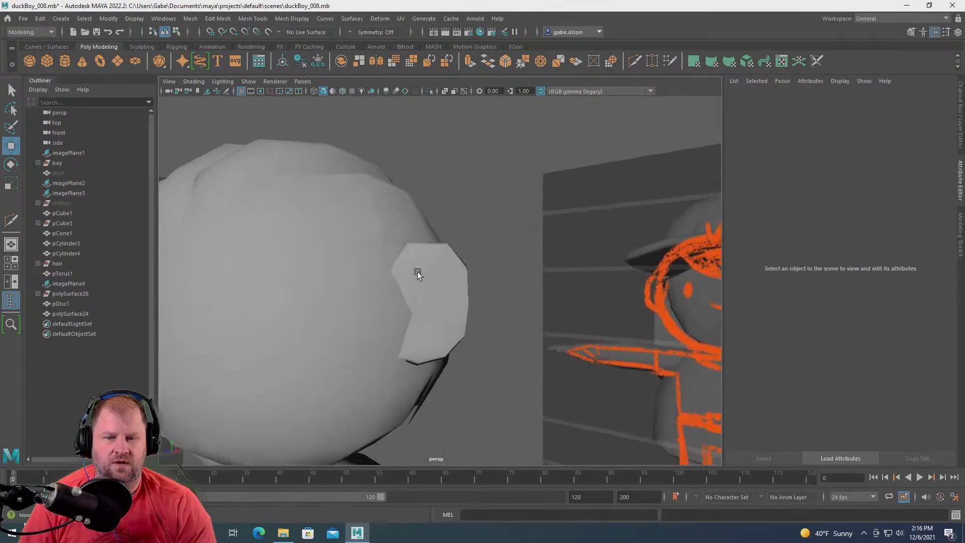
- Select the ear mesh and isolate it in the viewport
click(425, 282)
alt+drag(469, 293, 427, 289)
alt+right_drag(427, 289, 537, 309)
alt+drag(537, 309, 476, 274)
alt+right_drag(476, 274, 527, 279)
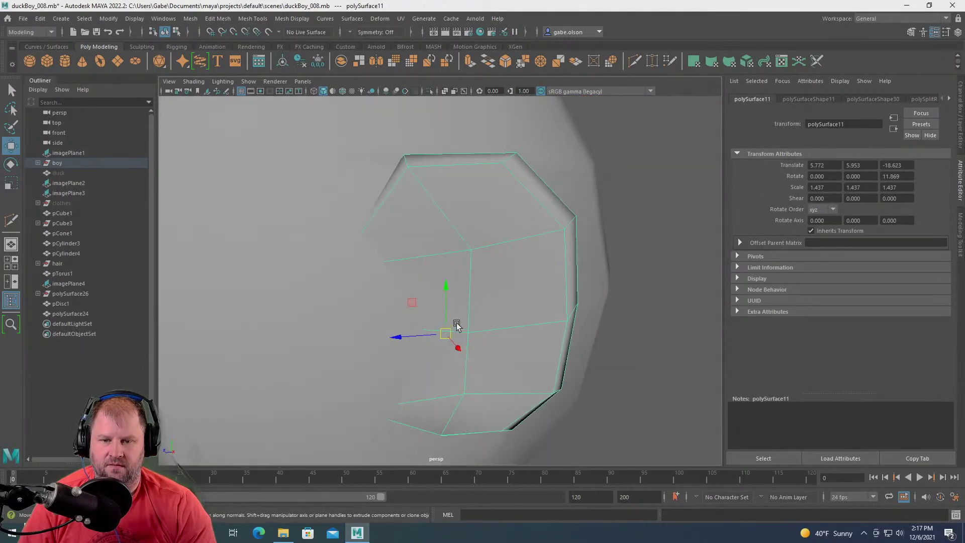
alt+middle_drag(455, 327, 499, 264)
right_drag(495, 258, 515, 258)
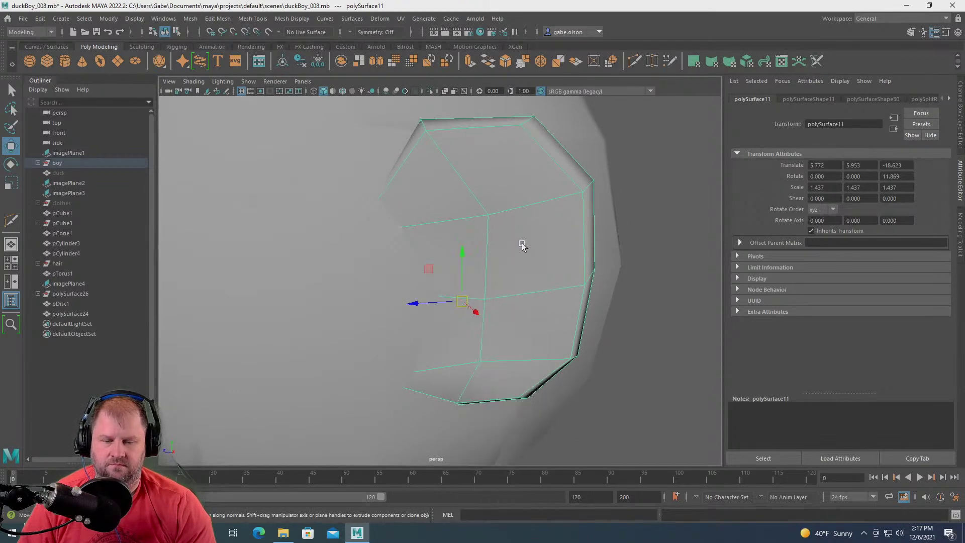
key(ctrl+1)
- Cut a closed inner ring of edges with Multi-Cut across the ear's outer face, following just inside the rim
alt+drag(452, 242, 427, 223)
right_click(425, 221)
right_drag(425, 221, 397, 236)
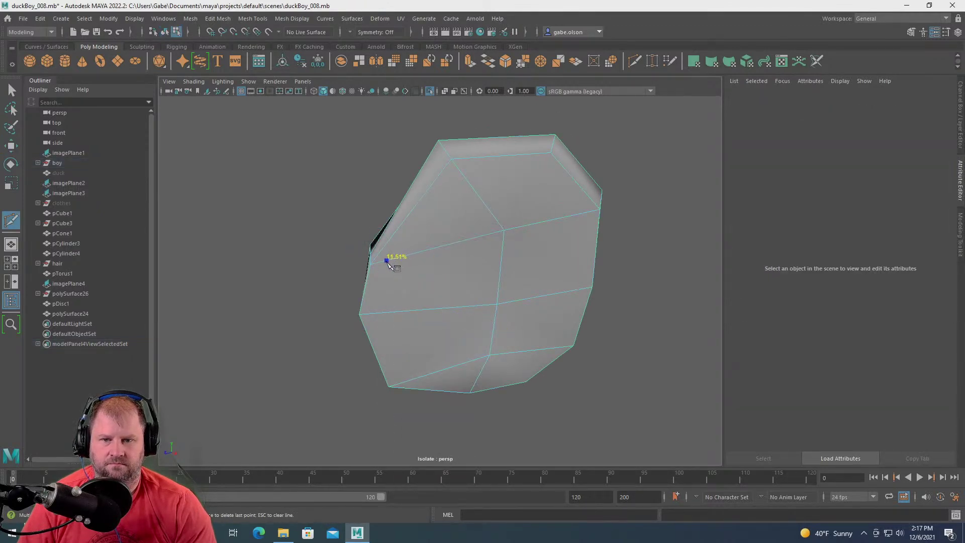
click(387, 261)
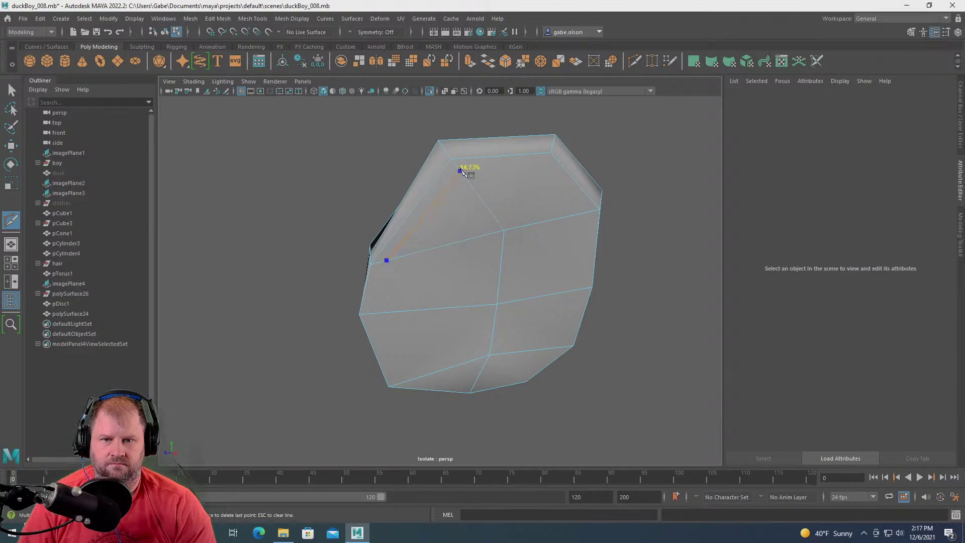
click(461, 171)
alt+drag(566, 214, 570, 191)
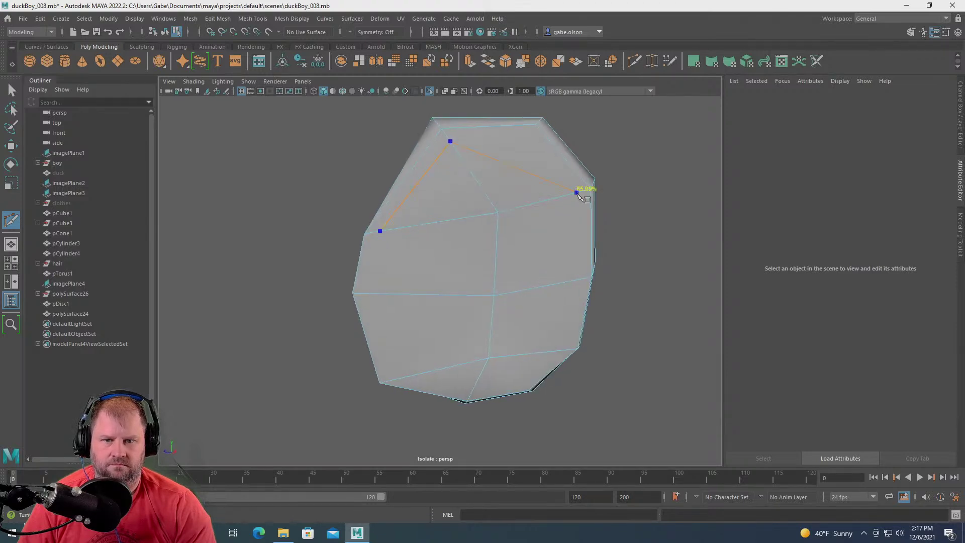
click(576, 193)
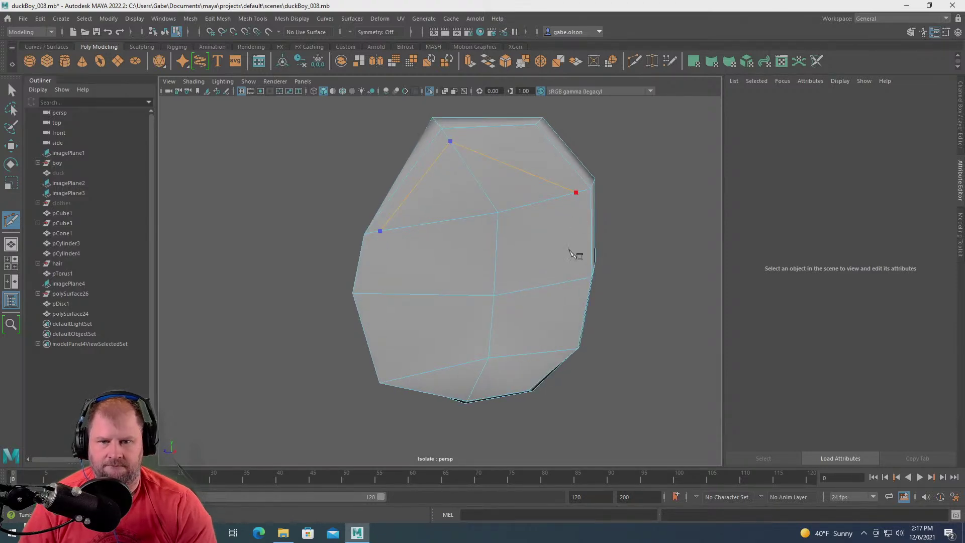
click(580, 279)
alt+drag(580, 279, 578, 266)
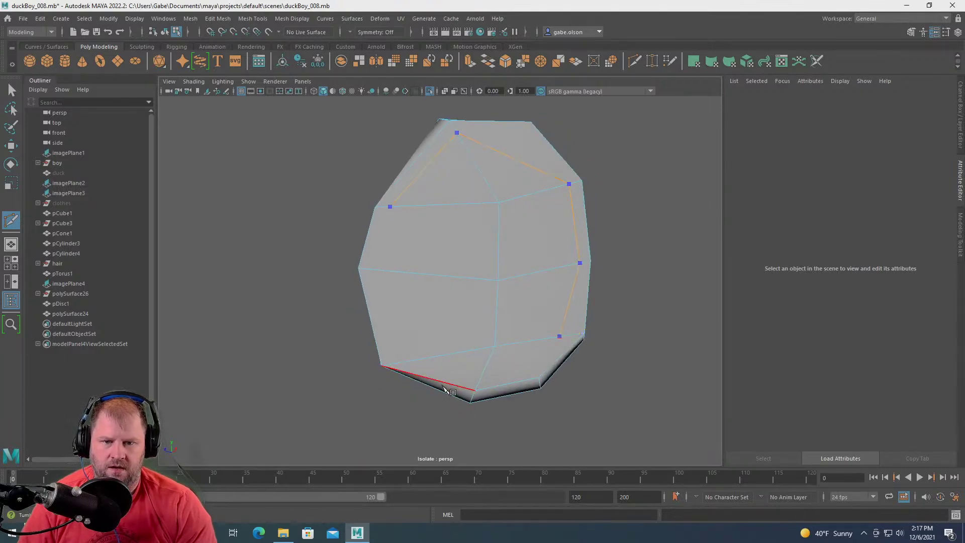
click(413, 360)
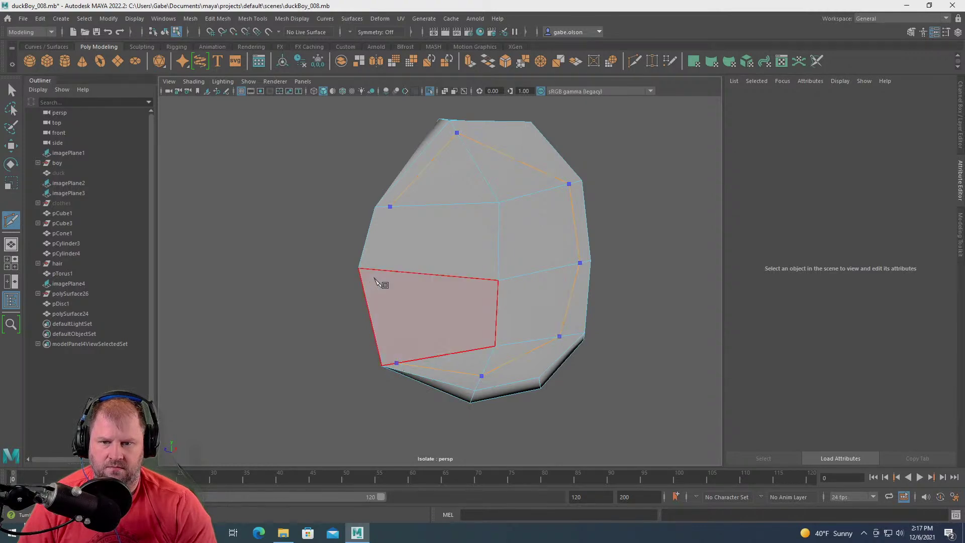
click(390, 206)
key(w)
alt+drag(452, 226, 455, 281)
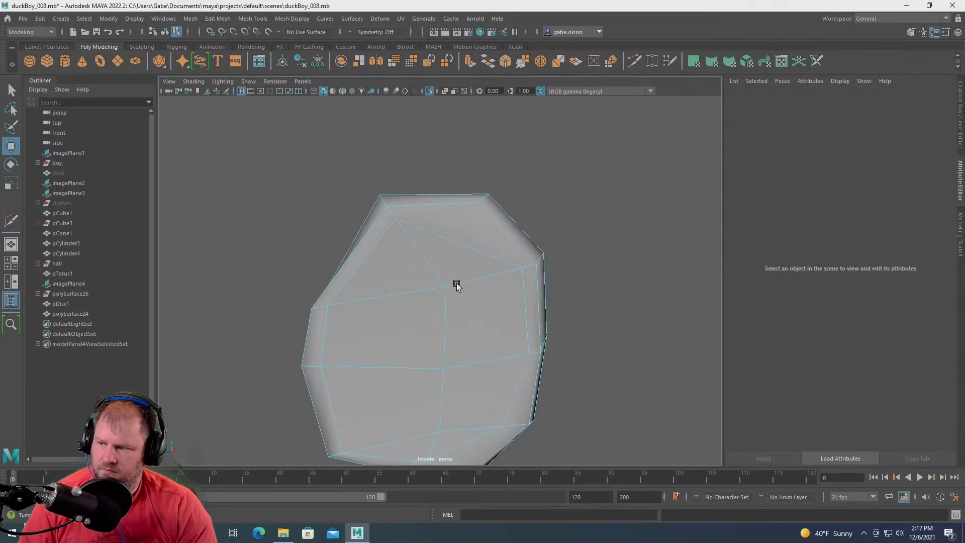
- Cut connecting edges from the inner ring to the ear's upper and lower back rim corners
key(ctrl+shift+x)
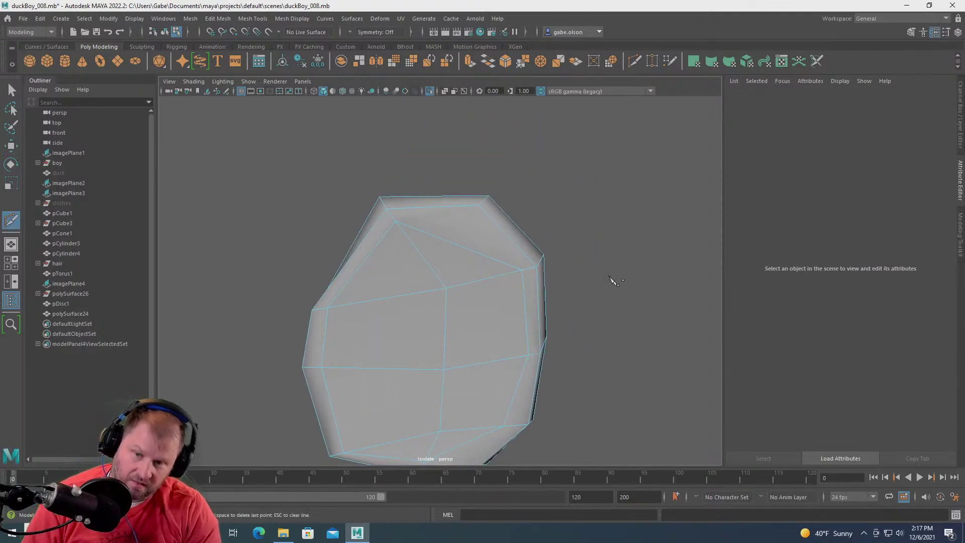
click(463, 248)
right_click(466, 250)
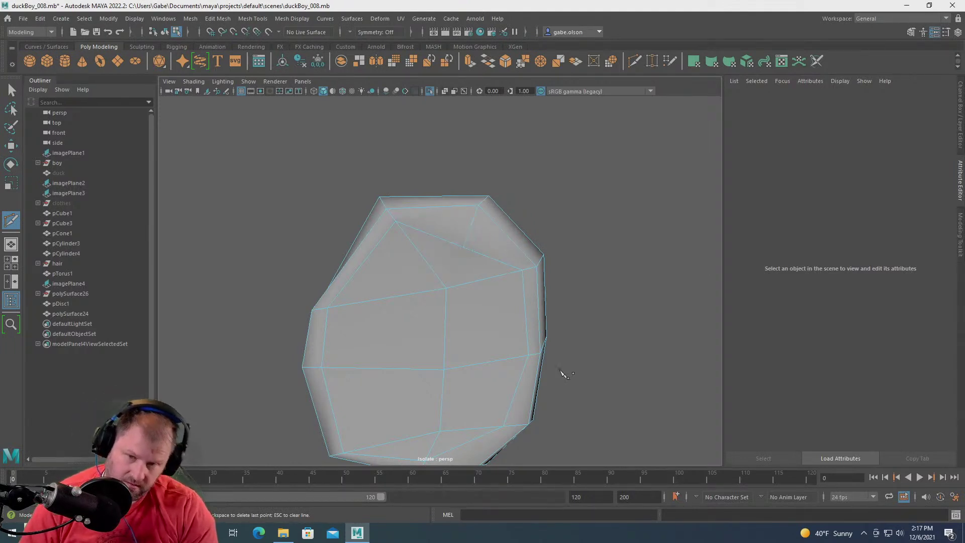
scroll(580, 371, down, 4)
alt+middle_drag(575, 366, 659, 266)
scroll(653, 269, up, 5)
alt+middle_drag(607, 313, 513, 325)
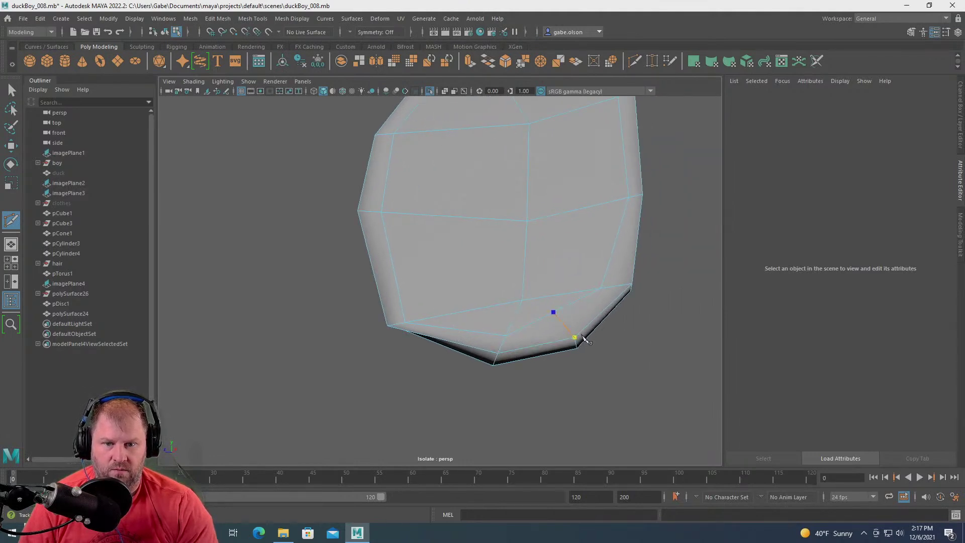
key(w)
- Slide the new vertex on the lower part of the inner ring along its edge toward the lower rim corner
scroll(479, 291, up, 2)
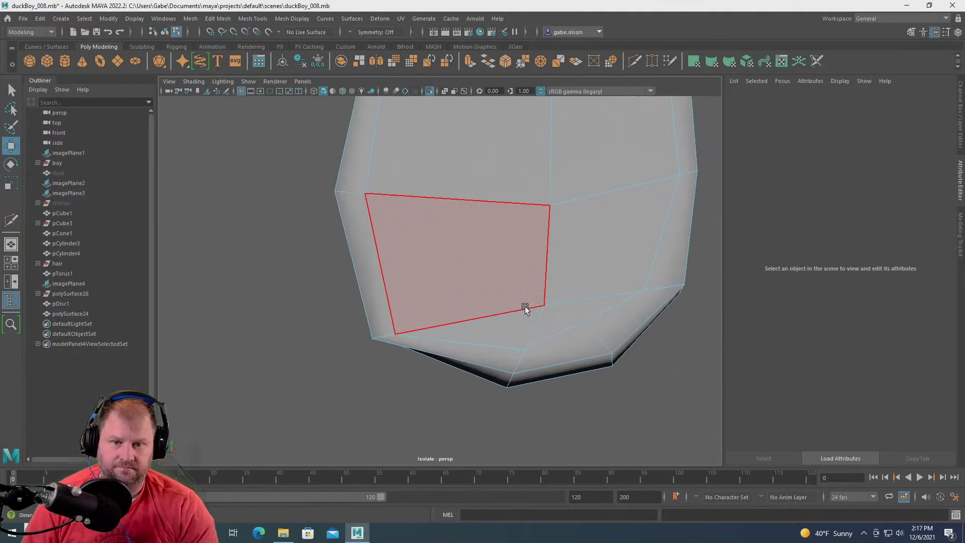
alt+middle_drag(521, 305, 475, 287)
scroll(475, 287, up, 5)
right_drag(594, 299, 525, 273)
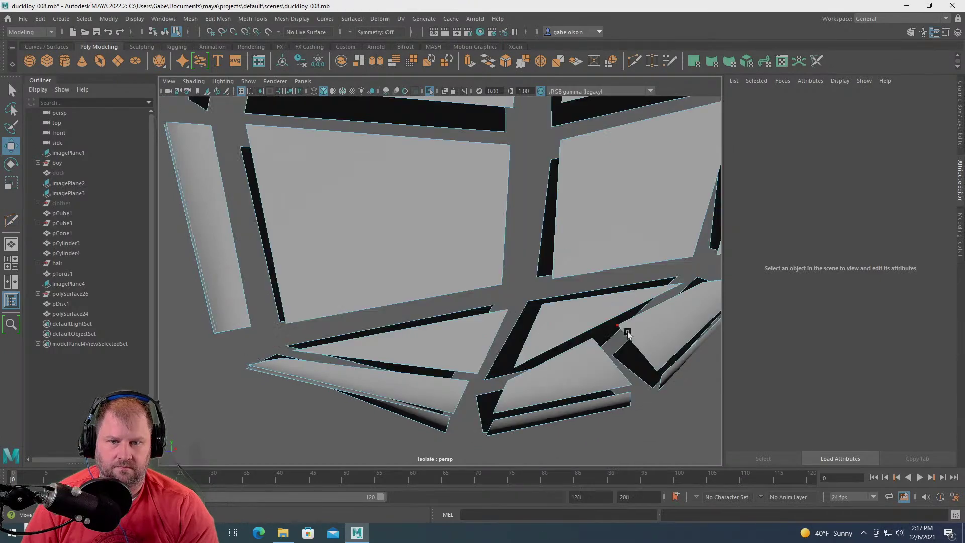
right_drag(586, 257, 618, 235)
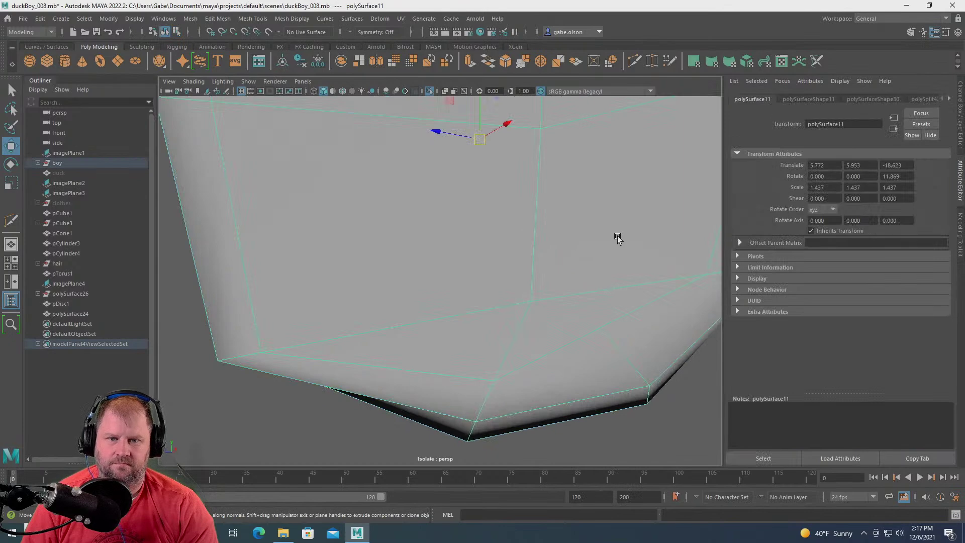
right_click(613, 232)
click(576, 231)
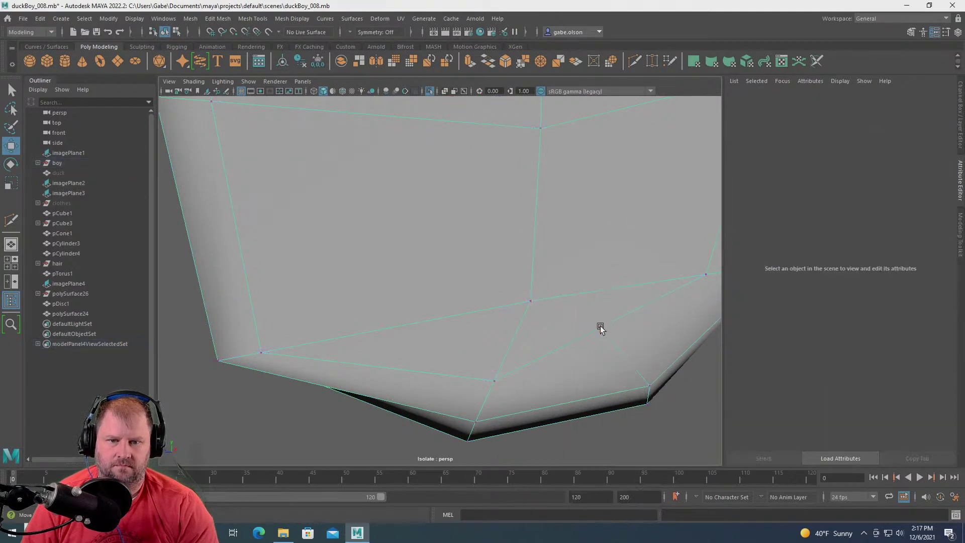
click(600, 325)
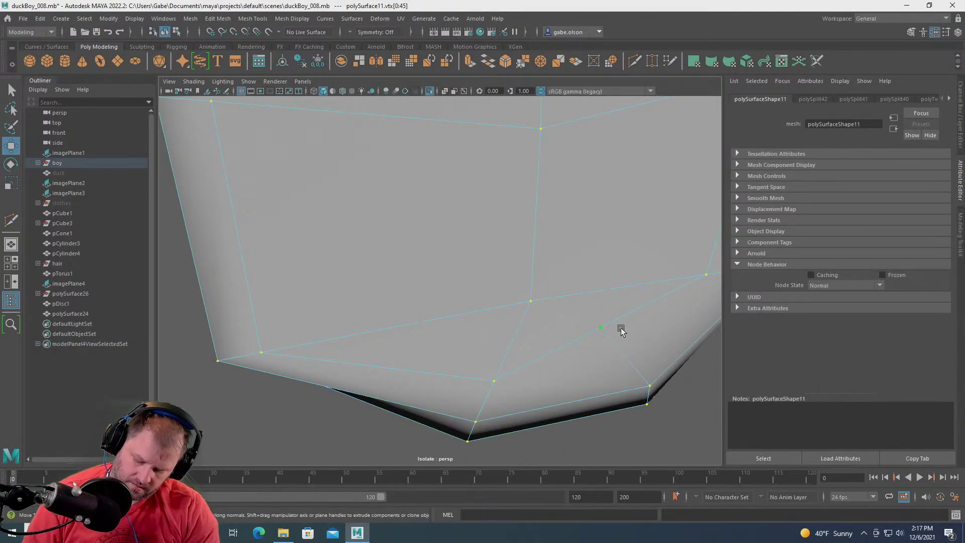
click(602, 327)
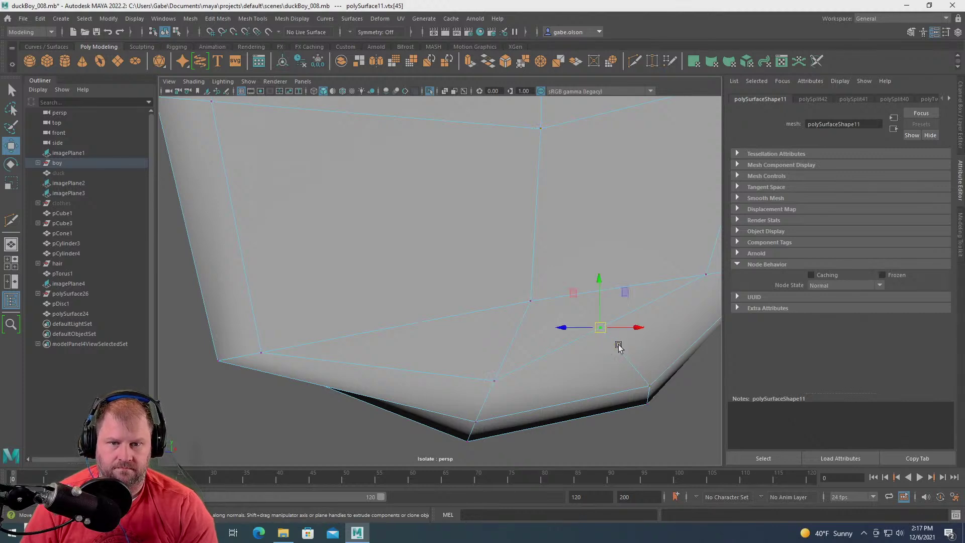
middle_drag(617, 346, 625, 354)
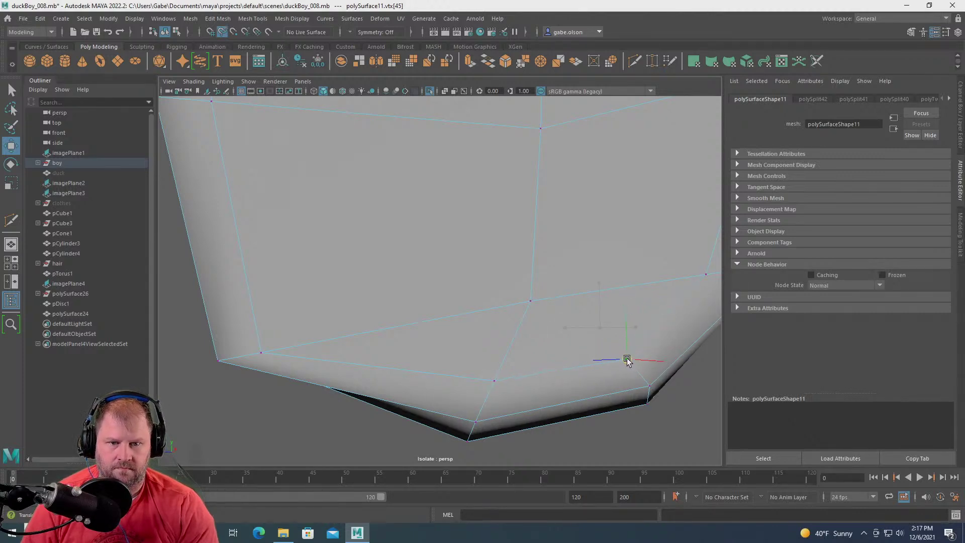
- Slide the new vertex on the upper part of the inner ring along its edge toward the upper rim corner
alt+middle_drag(632, 284, 575, 438)
alt+middle_drag(526, 151, 480, 426)
alt+drag(495, 349, 508, 332)
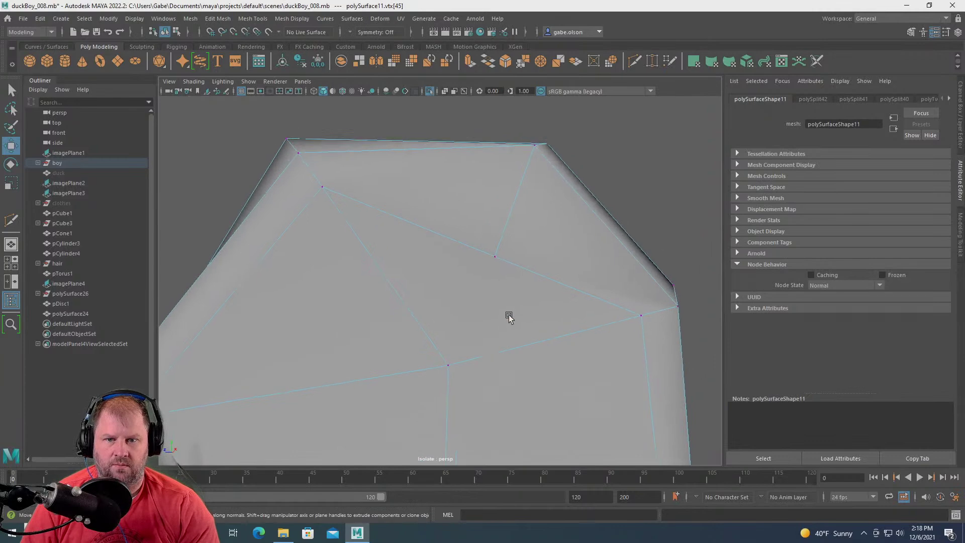
middle_drag(523, 182, 518, 195)
- Adjust the depth of the two inner-ring vertices at the top of the ear
alt+right_drag(511, 205, 470, 226)
alt+drag(477, 234, 588, 278)
middle_drag(531, 246, 535, 252)
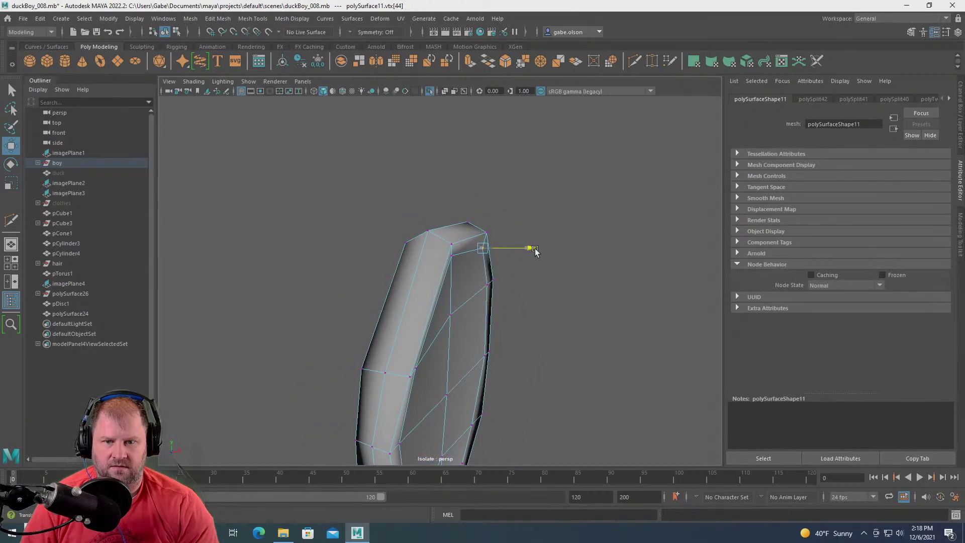
click(451, 254)
drag(491, 256, 492, 256)
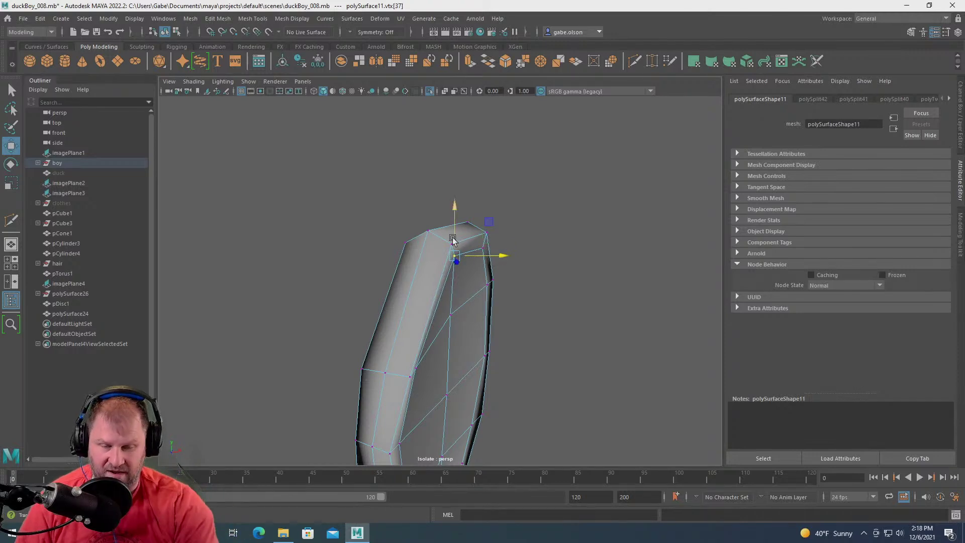
- Adjust the depth of the inner-ring vertices down the back side of the ear
mouse_move(453, 240)
alt+mouse_down()
mouse_move(346, 253)
mouse_move(189, 237)
mouse_move(237, 255)
mouse_move(306, 191)
mouse_move(452, 230)
alt+mouse_up()
click(469, 223)
alt+drag(453, 229, 450, 324)
click(498, 322)
alt+drag(454, 327, 507, 335)
alt+middle_drag(506, 336, 489, 285)
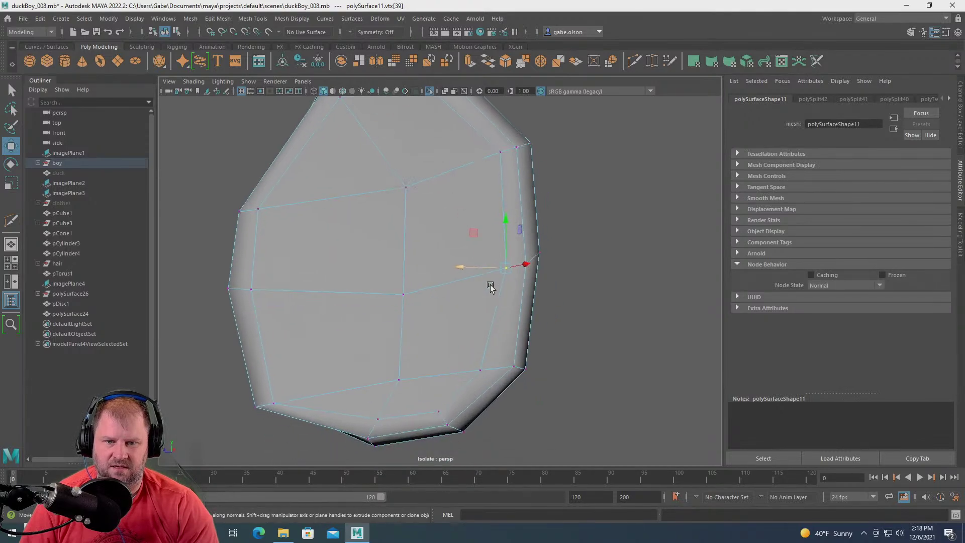
- Adjust the depth of the inner-ring vertices around the ear's lower back corner
alt+drag(490, 285, 496, 273)
click(487, 361)
alt+drag(488, 361, 481, 314)
click(491, 366)
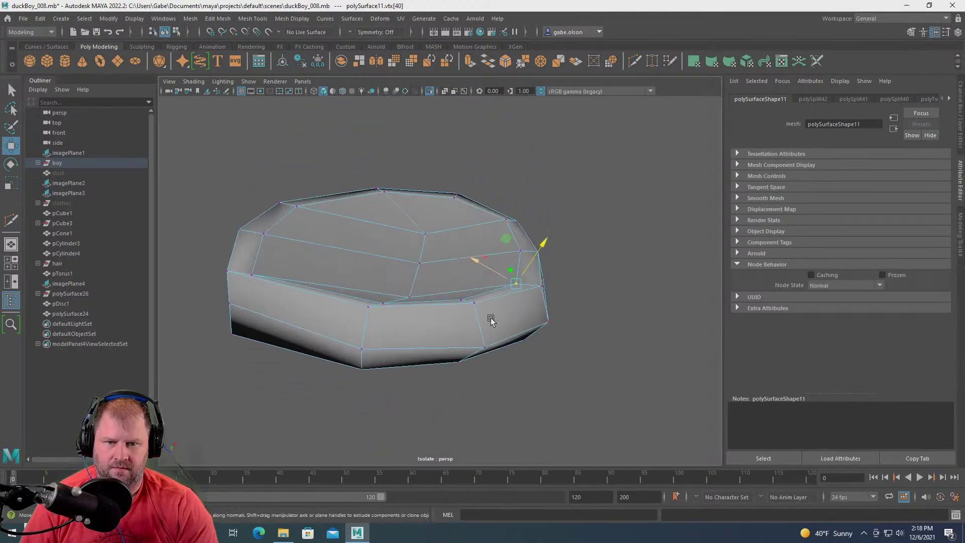
click(461, 300)
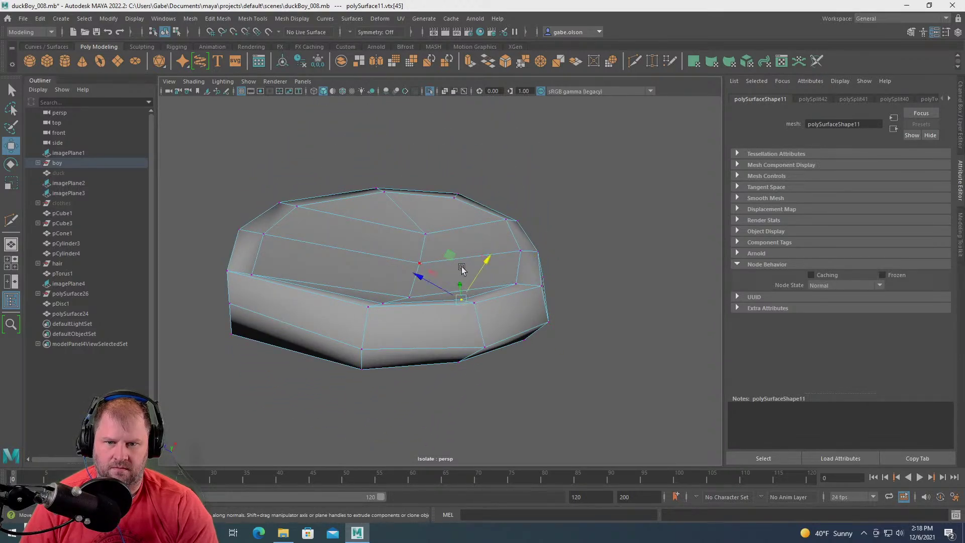
alt+drag(452, 260, 437, 237)
- Multi-Cut a second inner loop across the ear face, running around the top, back and bottom between the two front inner-rim vertices
right_drag(440, 229, 475, 201)
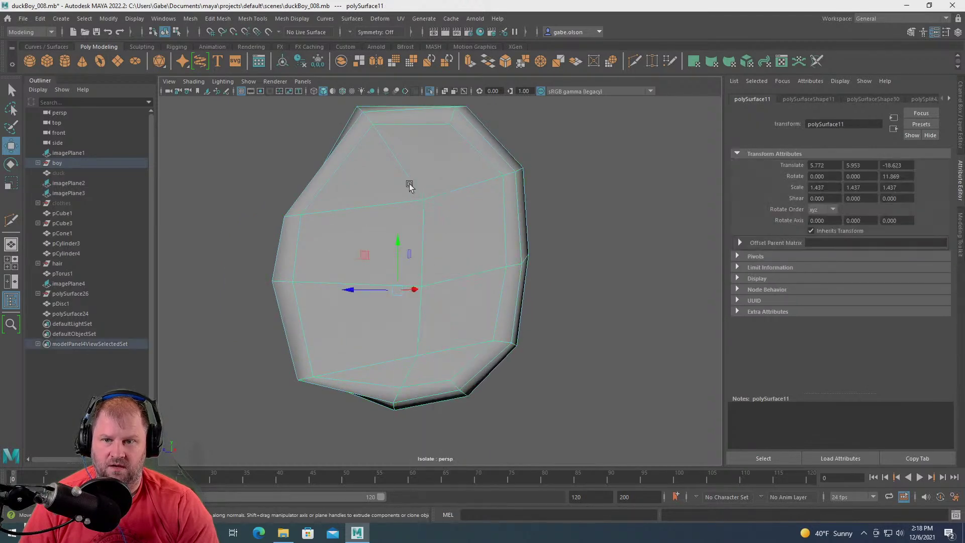
shift+right_drag(410, 184, 389, 185)
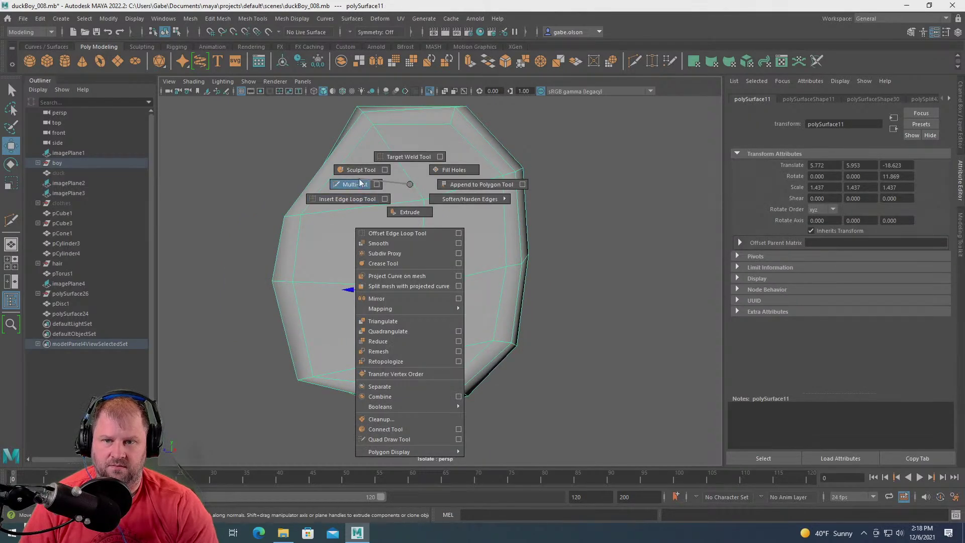
shift+right_drag(359, 188, 358, 186)
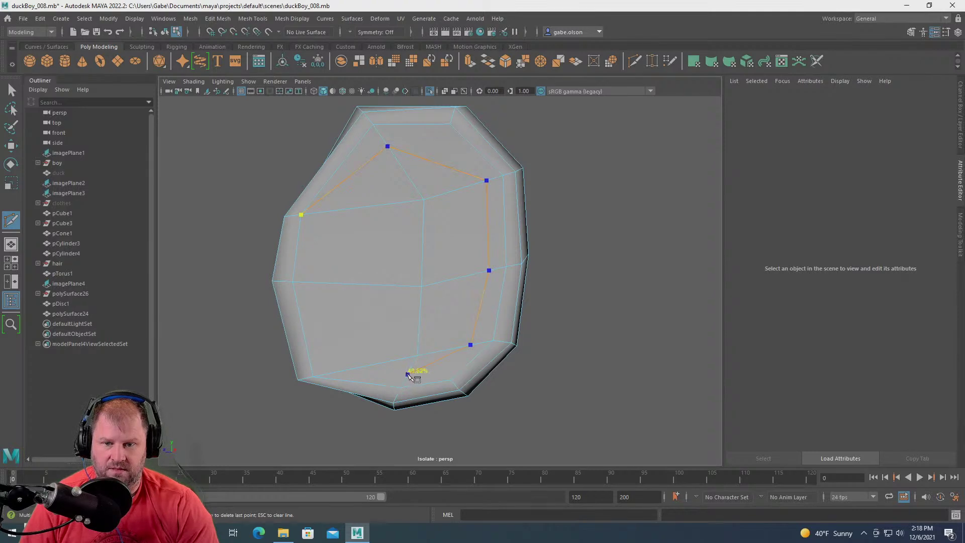
click(331, 372)
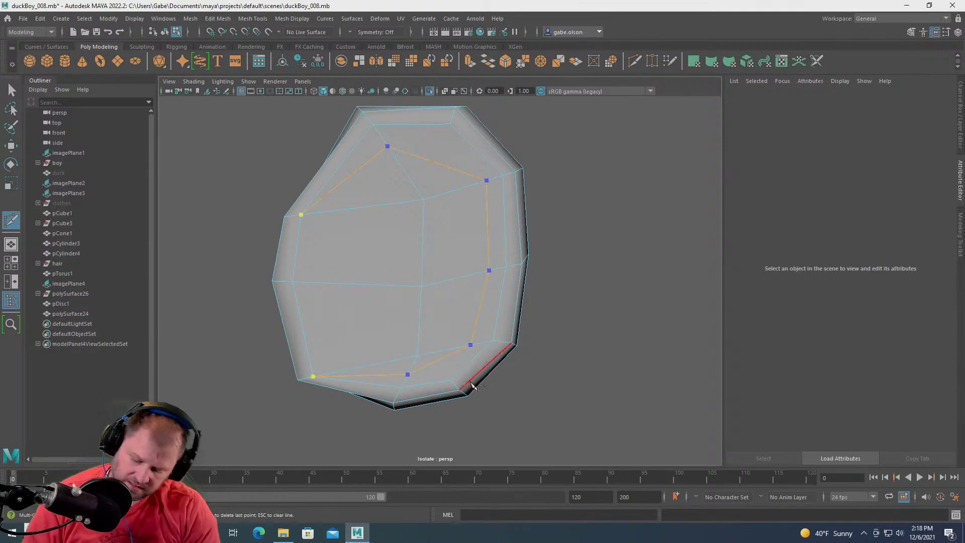
key(Return)
- Cut an edge joining the new loop's bottom segment to the inner rim's lower back corner
click(442, 358)
click(451, 380)
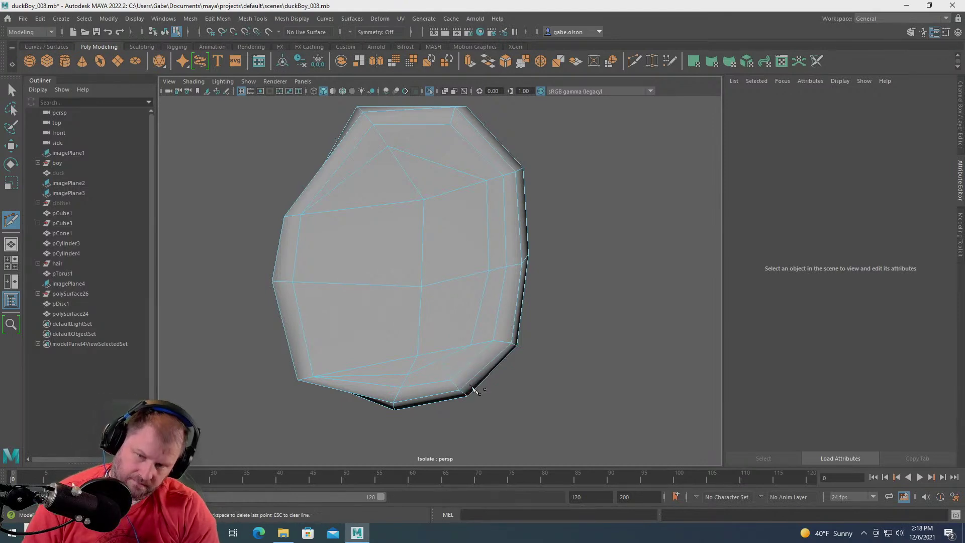
key(Escape)
- Cut an edge from the inner rim's upper back corner down to the new loop's top segment
scroll(470, 301, down, 1)
click(425, 285)
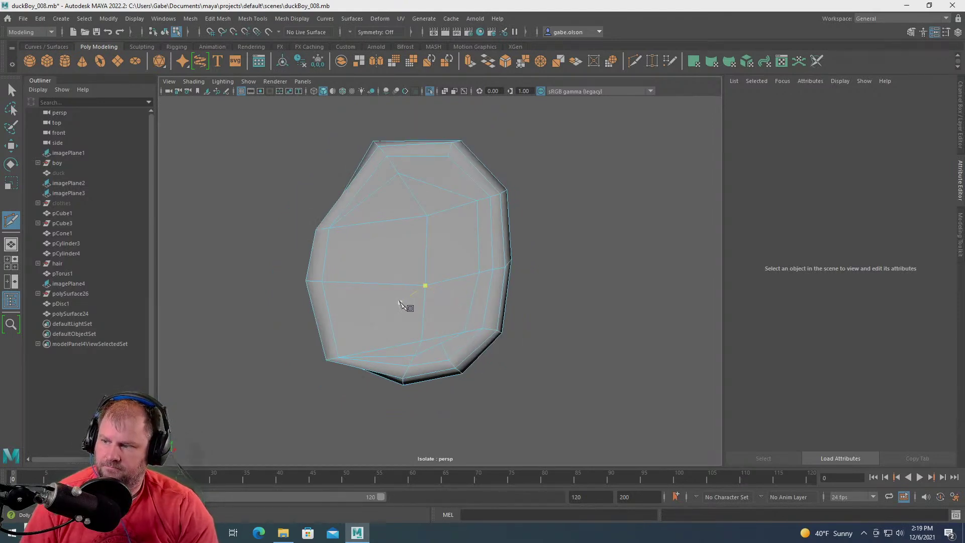
alt+middle_drag(405, 308, 436, 359)
scroll(430, 356, up, 2)
click(462, 363)
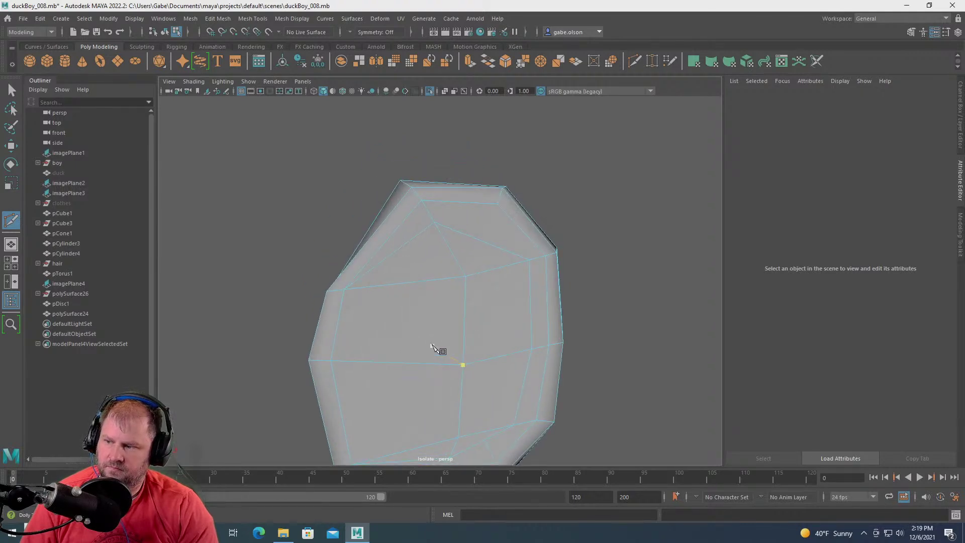
alt+drag(401, 320, 484, 278)
scroll(484, 251, up, 1)
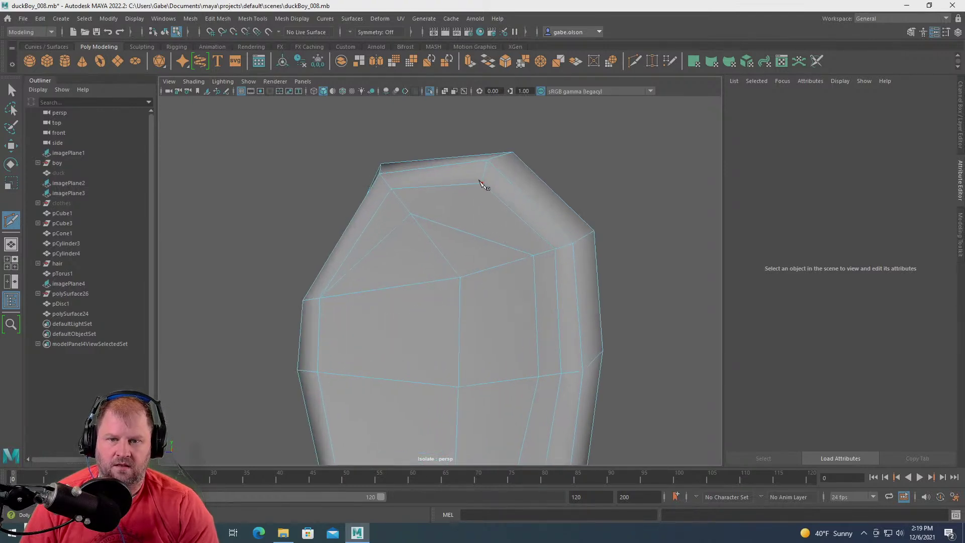
click(476, 235)
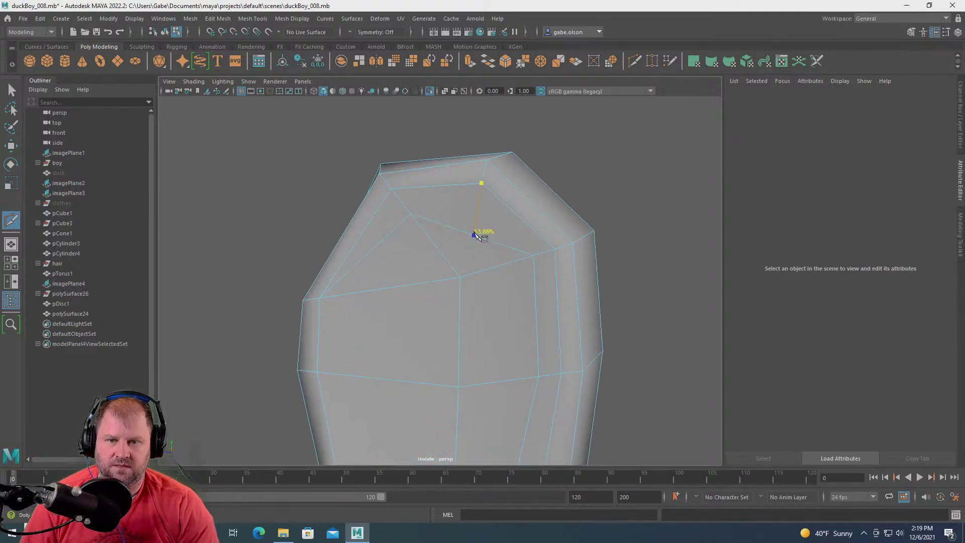
key(w)
- Slide the new loop's two top vertices along their edges toward the upper rim corners
alt+drag(447, 209, 467, 218)
alt+middle_drag(468, 217, 461, 279)
scroll(461, 281, up, 3)
alt+drag(461, 284, 508, 301)
key(F11)
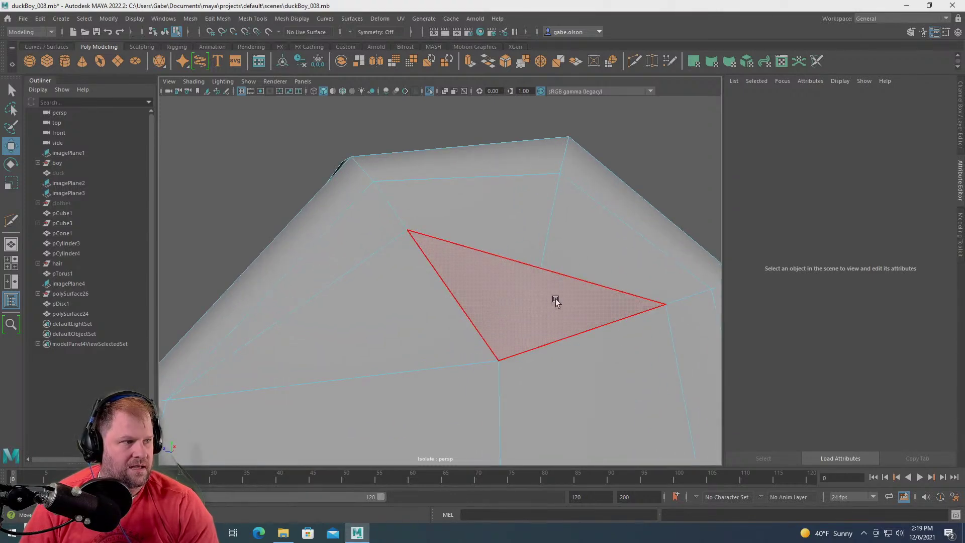
key(F9)
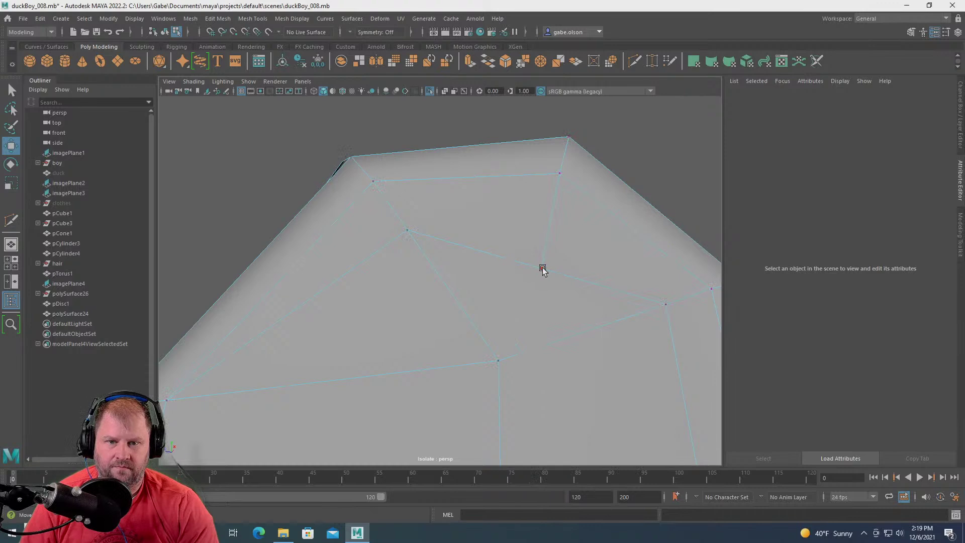
click(540, 268)
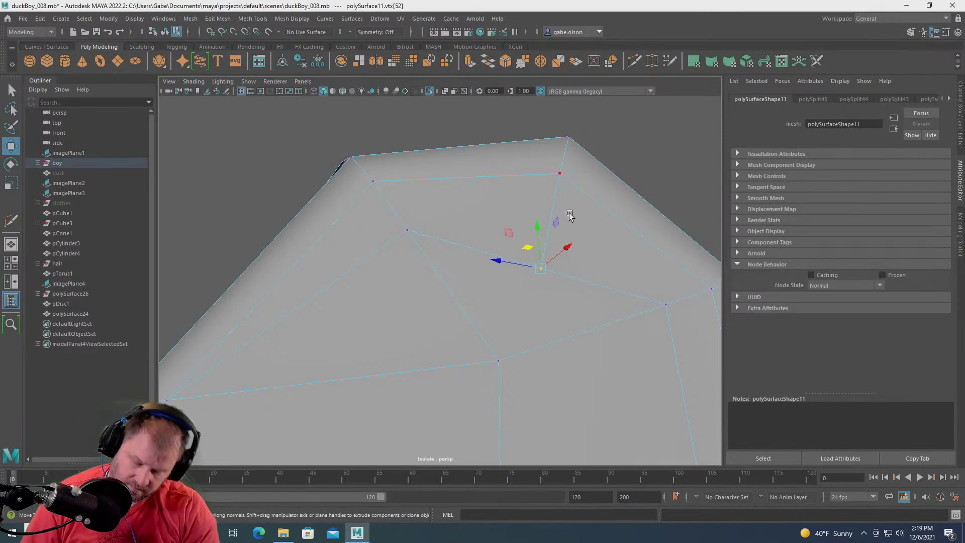
middle_drag(556, 200, 553, 204)
click(407, 230)
mouse_move(407, 229)
middle_down()
mouse_move(382, 195)
mouse_move(396, 214)
middle_up()
- Slide the new loop's three vertices down the back side of the ear along their edges toward the rim
click(665, 303)
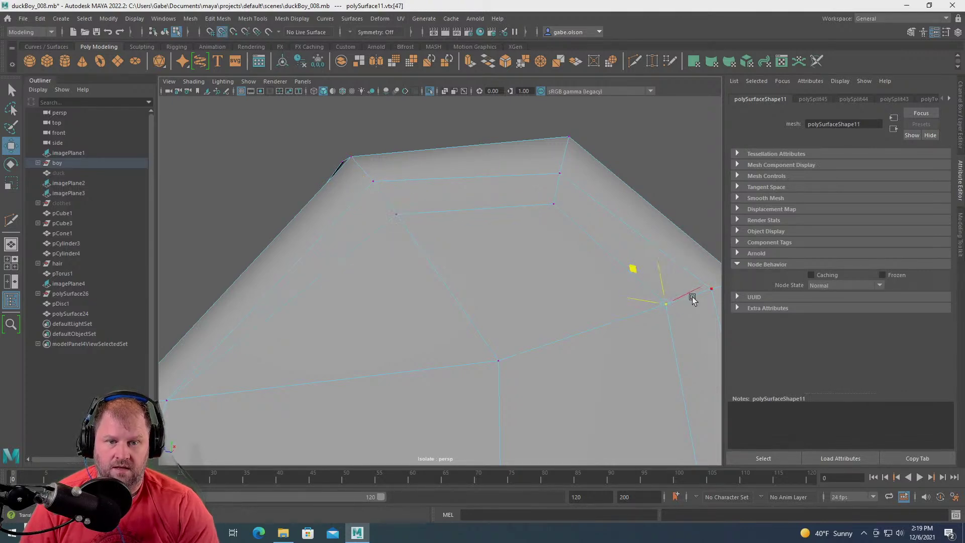
alt+drag(674, 308, 622, 254)
scroll(620, 254, up, 4)
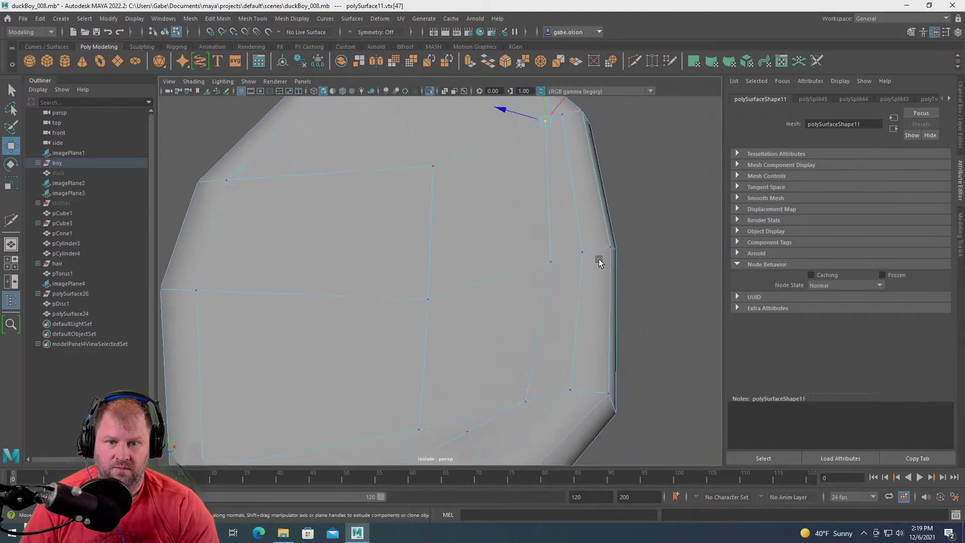
click(571, 260)
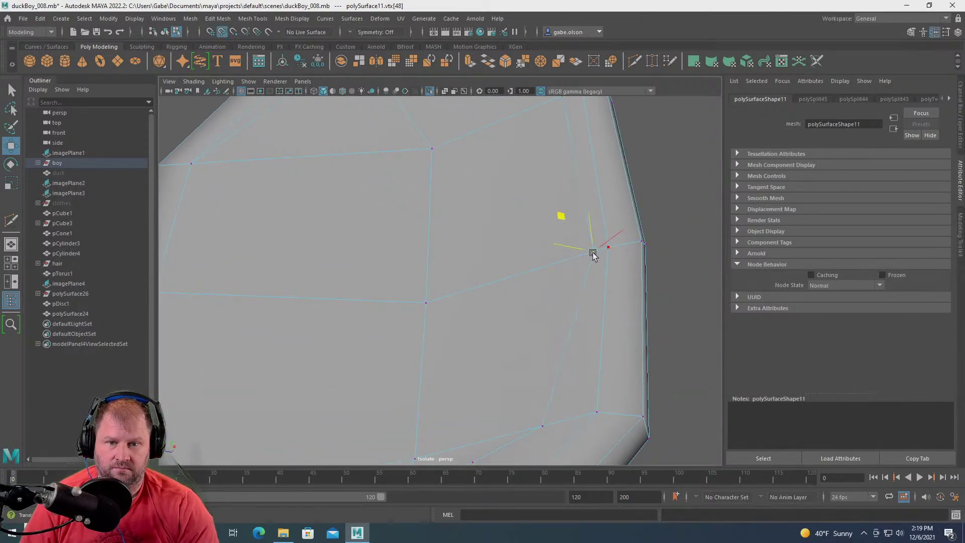
alt+drag(585, 308, 590, 250)
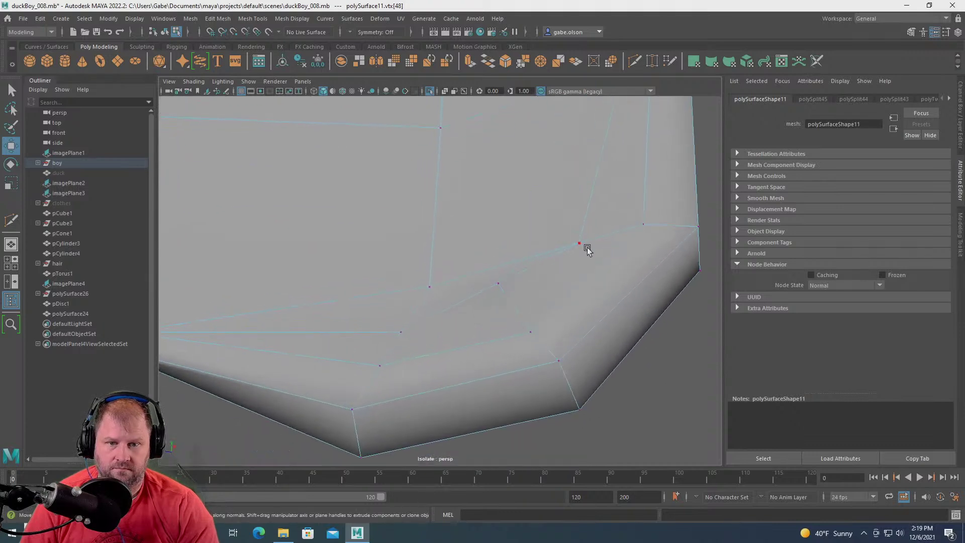
click(603, 233)
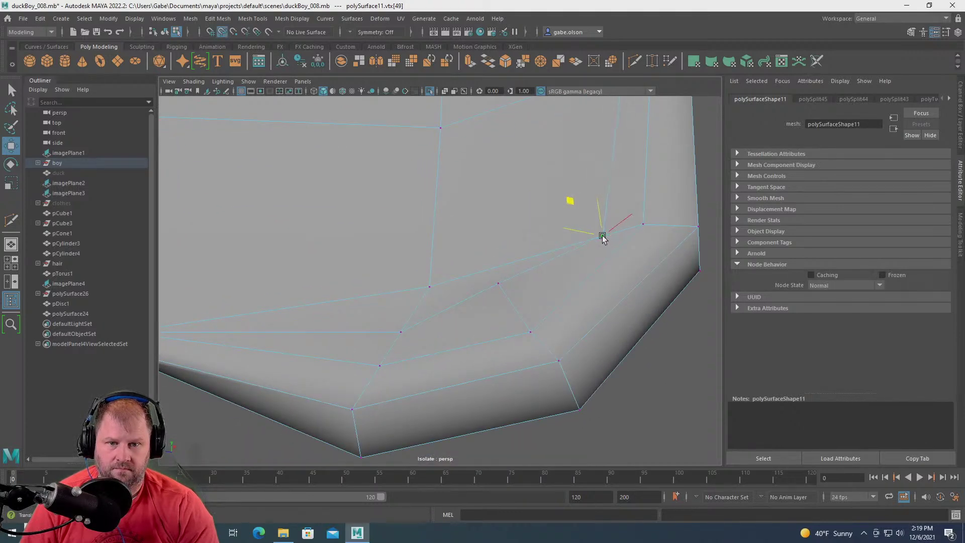
- Slide the new loop's two bottom vertices along their edges toward the lower rim
click(499, 282)
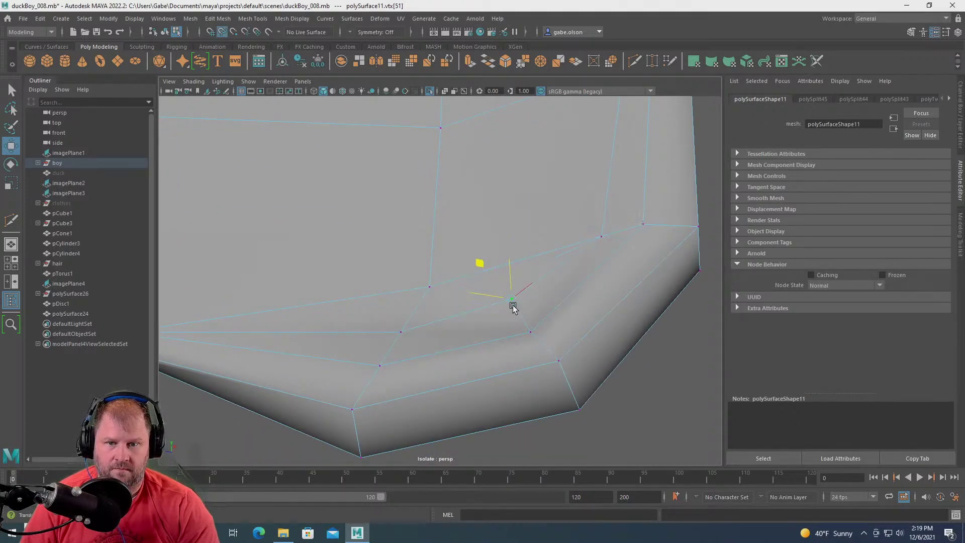
alt+drag(523, 304, 524, 311)
alt+right_drag(524, 311, 516, 291)
alt+drag(516, 291, 510, 260)
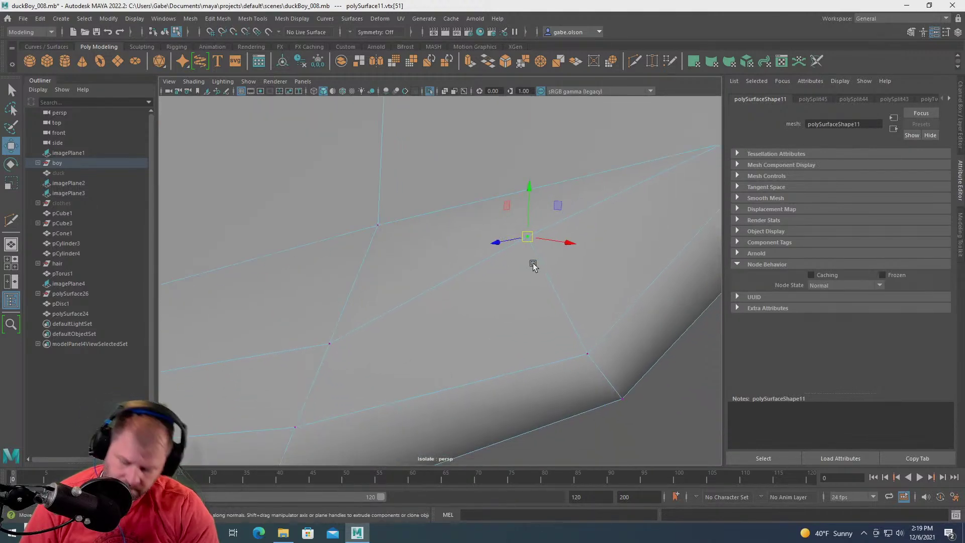
middle_drag(549, 285, 581, 348)
click(328, 346)
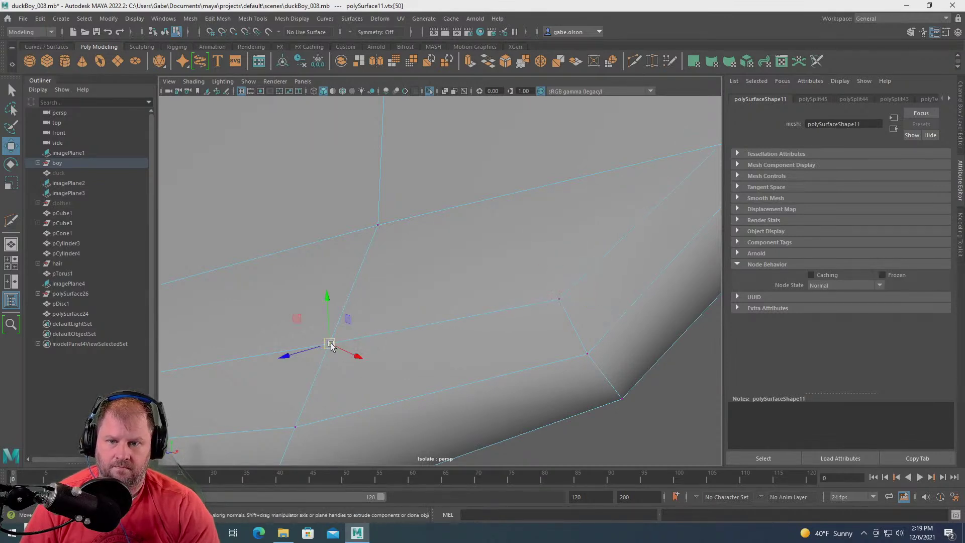
middle_drag(323, 360, 314, 375)
- Select the new loop's vertices with the central ear vertices and push them inward to hollow out the ear
alt+drag(314, 374, 454, 221)
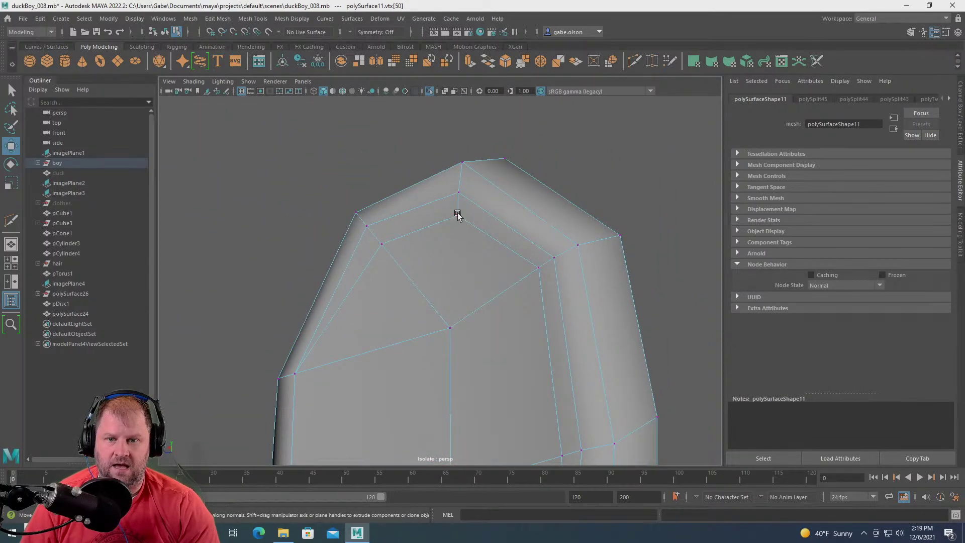
click(457, 215)
shift+click(382, 243)
alt+drag(382, 243, 506, 211)
shift+click(506, 212)
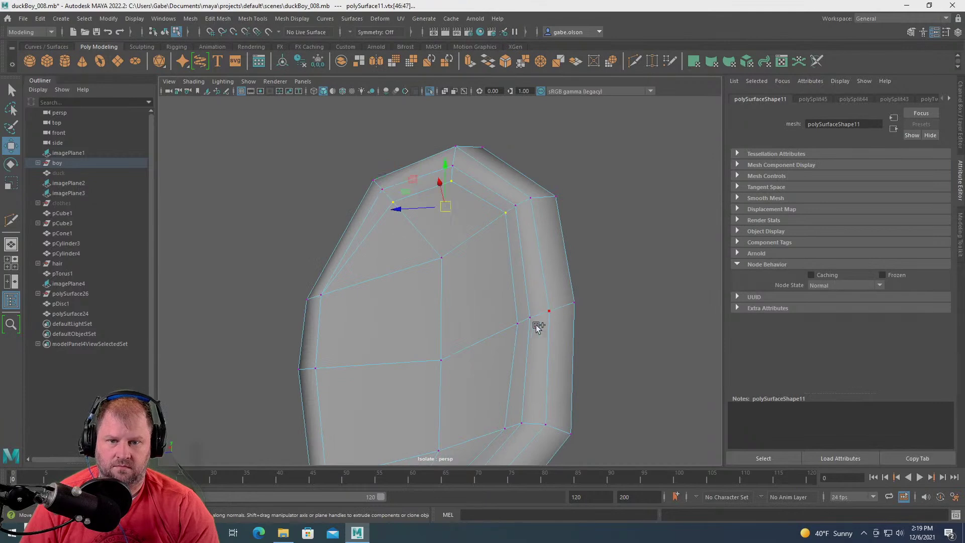
alt+drag(507, 351, 521, 316)
shift+click(488, 329)
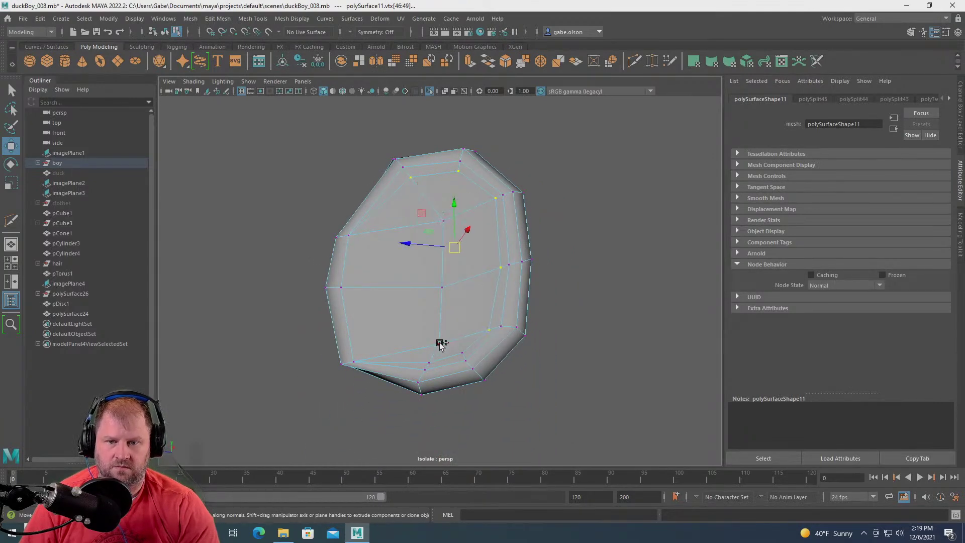
shift+click(440, 344)
shift+click(442, 287)
alt+drag(424, 287, 495, 302)
mouse_move(493, 254)
alt+mouse_down()
mouse_move(492, 270)
mouse_move(571, 264)
mouse_move(470, 269)
mouse_move(485, 253)
alt+mouse_up()
click(428, 214)
drag(474, 210, 300, 273)
- Adjust the position of the lower and middle vertices on the ear's central edge, then return to object mode
scroll(475, 351, up, 4)
click(463, 380)
drag(424, 374, 418, 374)
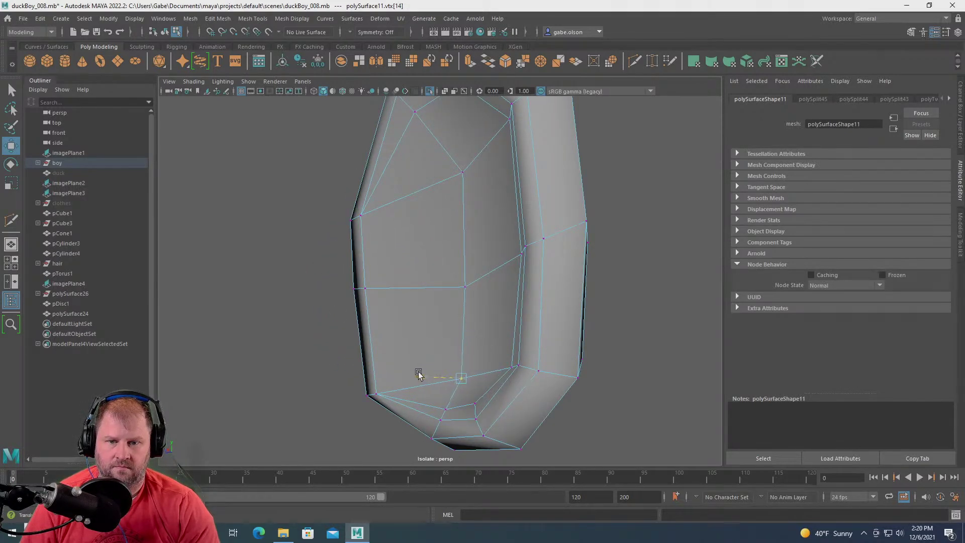
click(465, 286)
key(f)
drag(449, 230, 451, 227)
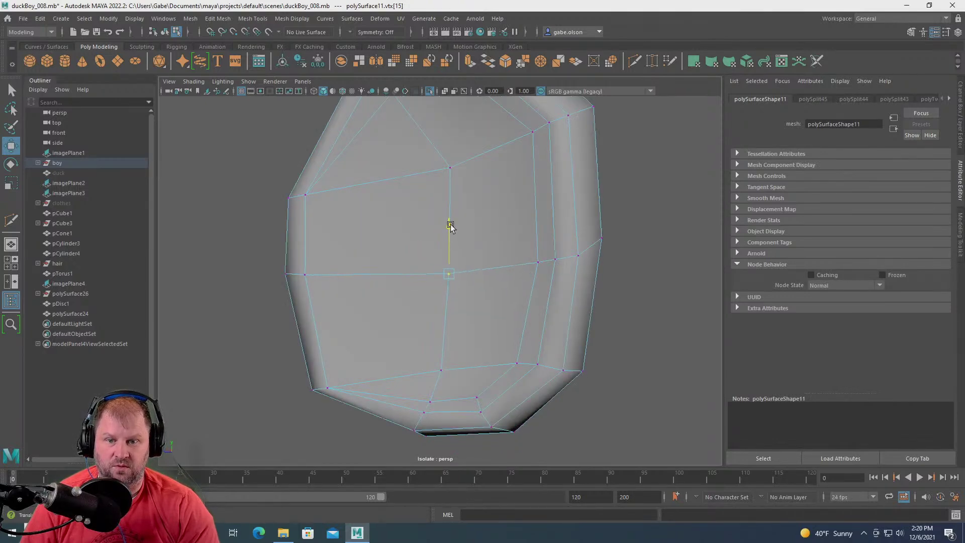
scroll(513, 278, down, 5)
alt+drag(513, 278, 620, 284)
right_drag(432, 231, 477, 206)
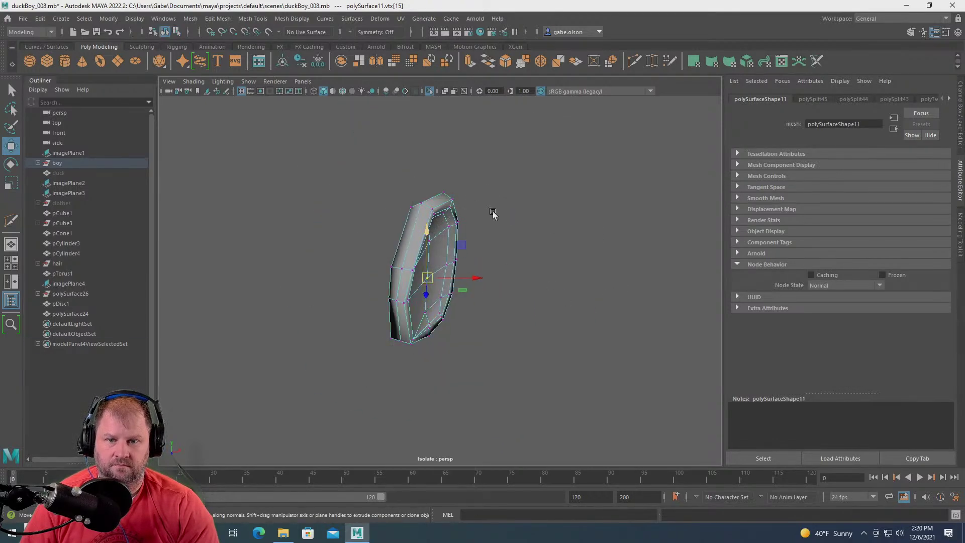
alt+drag(558, 237, 520, 257)
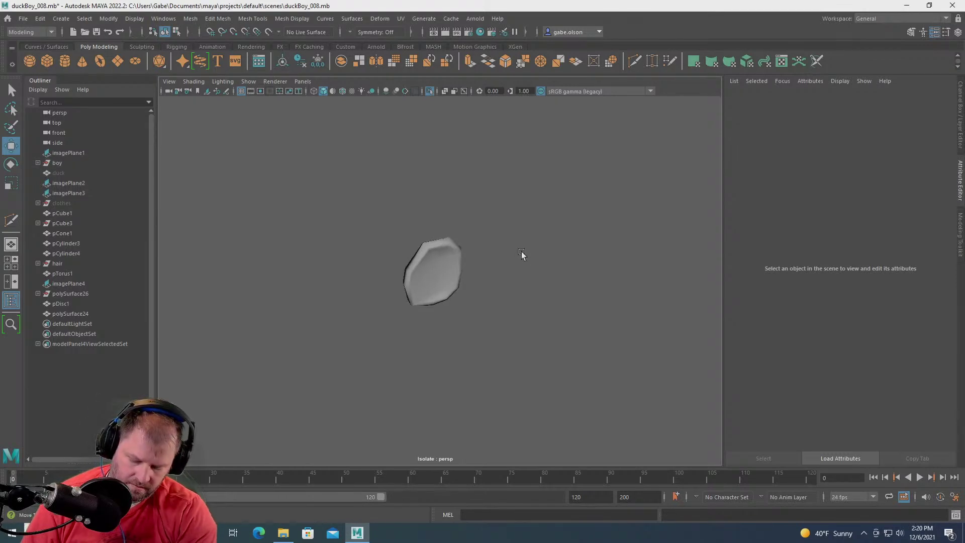
- Harden the edges of the new inner loop around the ear's hollow and return to object mode
scroll(411, 291, up, 5)
click(411, 289)
alt+drag(412, 284, 492, 217)
right_drag(487, 213, 487, 187)
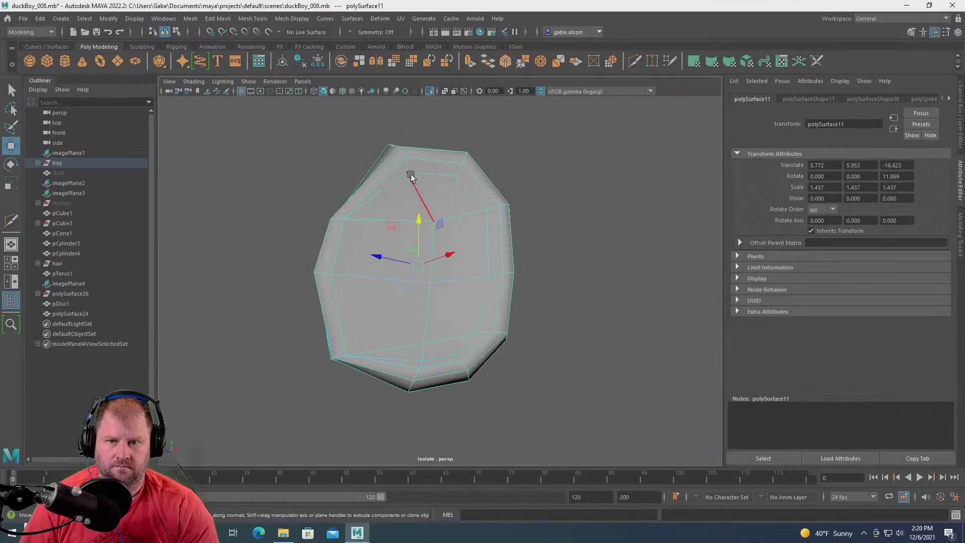
click(410, 177)
shift+click(441, 167)
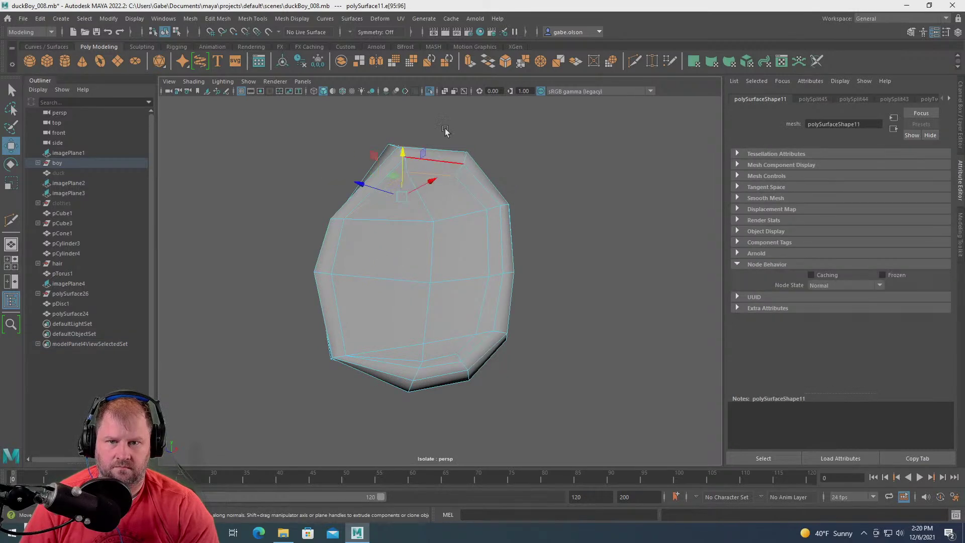
alt+drag(463, 157, 490, 250)
shift+click(480, 223)
shift+click(459, 287)
shift+click(413, 353)
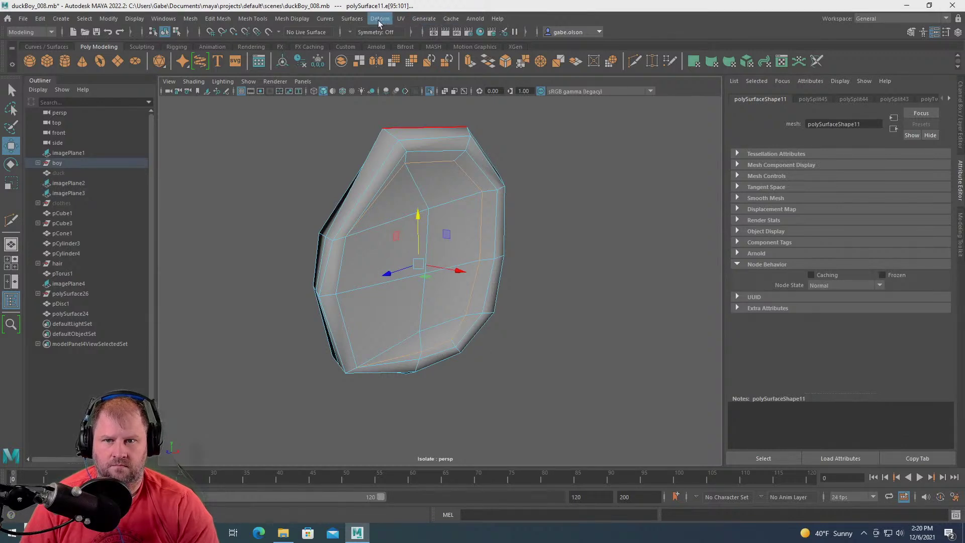
click(299, 21)
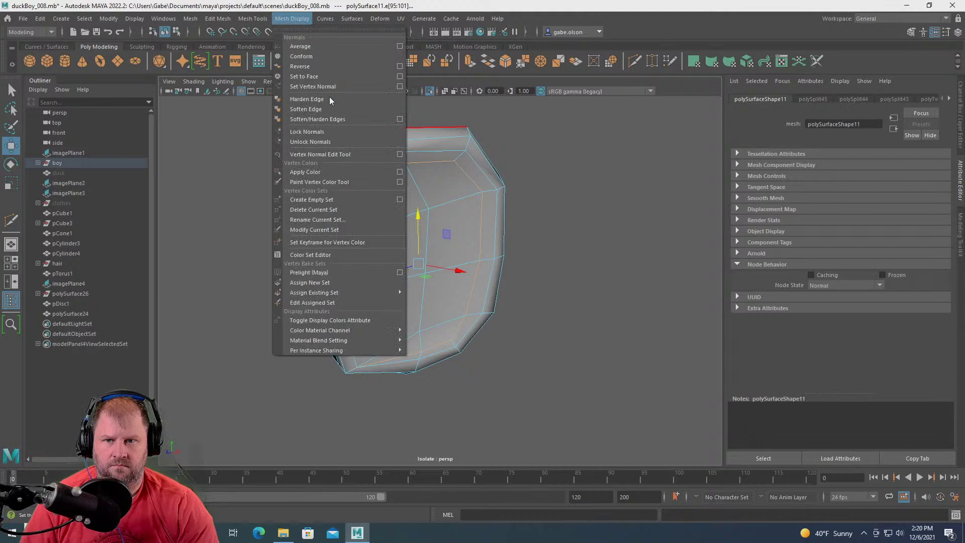
click(333, 87)
click(549, 211)
right_drag(394, 169, 427, 147)
click(618, 200)
scroll(618, 200, down, 5)
mouse_move(618, 200)
alt+mouse_down()
mouse_move(522, 228)
mouse_move(609, 216)
alt+mouse_up()
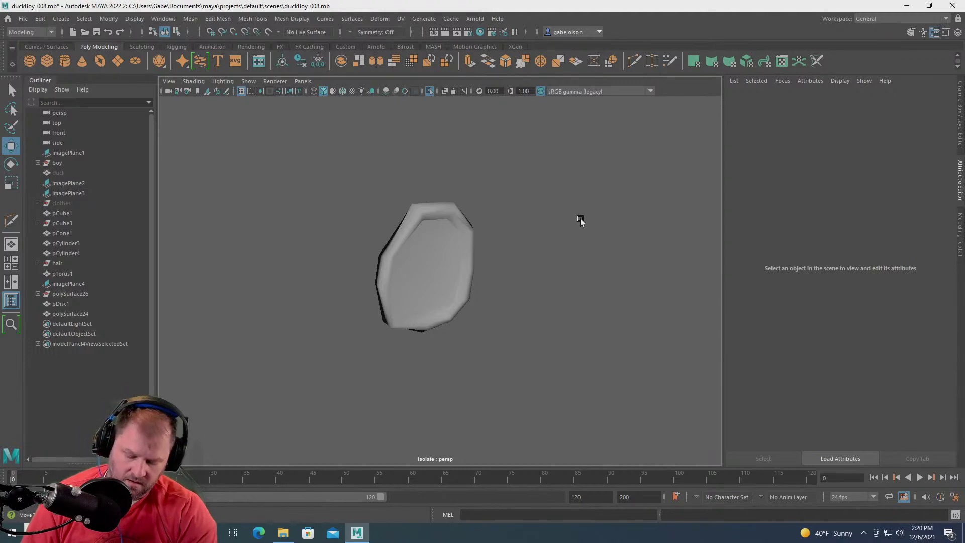
- Turn off isolation to show the whole character again and frame the ear
key(ctrl+1)
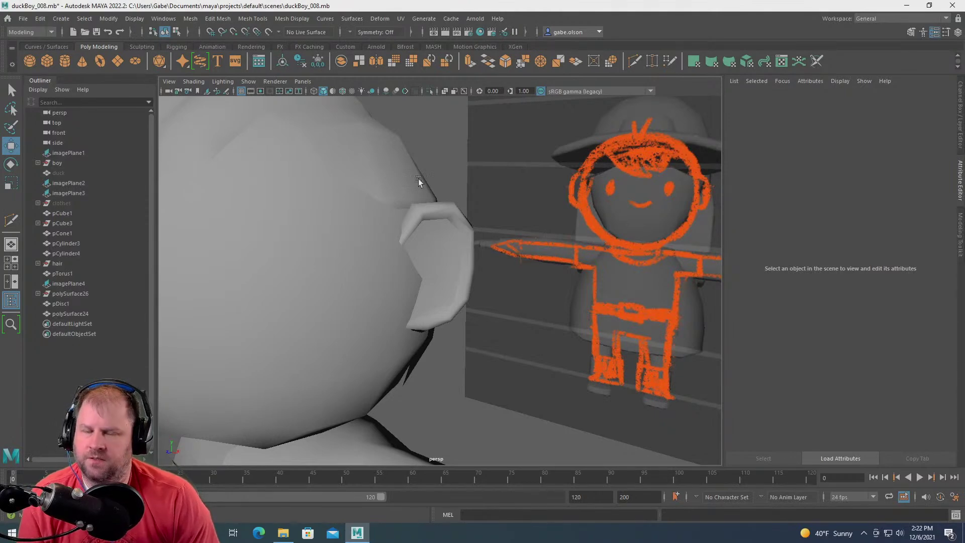
alt+drag(590, 143, 442, 252)
click(442, 252)
key(f)
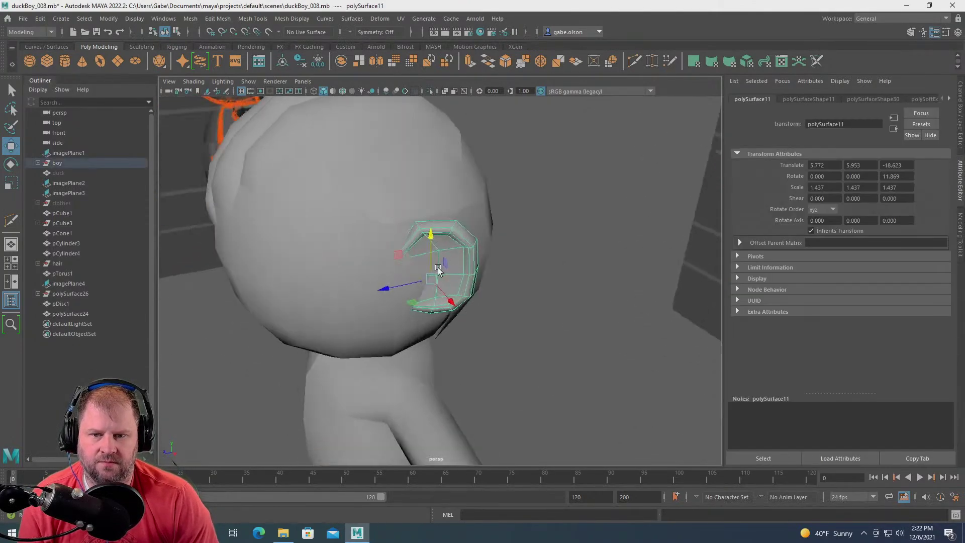
mouse_move(444, 232)
alt+mouse_down()
mouse_move(502, 211)
mouse_move(469, 252)
mouse_move(457, 244)
alt+mouse_up()
- Examine how the finished ear sits against the head from several angles
click(472, 209)
alt+drag(472, 209, 448, 173)
scroll(437, 194, up, 4)
alt+middle_drag(447, 173, 469, 243)
scroll(487, 231, up, 5)
scroll(490, 227, down, 5)
alt+drag(478, 237, 410, 185)
scroll(462, 245, down, 4)
alt+drag(462, 245, 432, 226)
scroll(523, 261, up, 3)
alt+drag(528, 264, 517, 252)
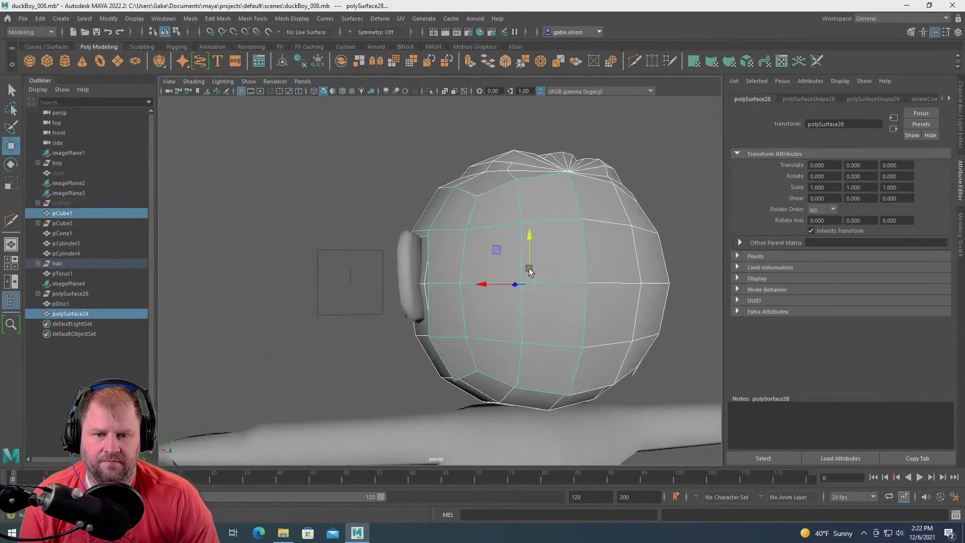
- Cut an edge on the back hair patch from the vertex behind the ear down to the horizontal edge below
right_drag(504, 254, 423, 266)
scroll(426, 287, up, 3)
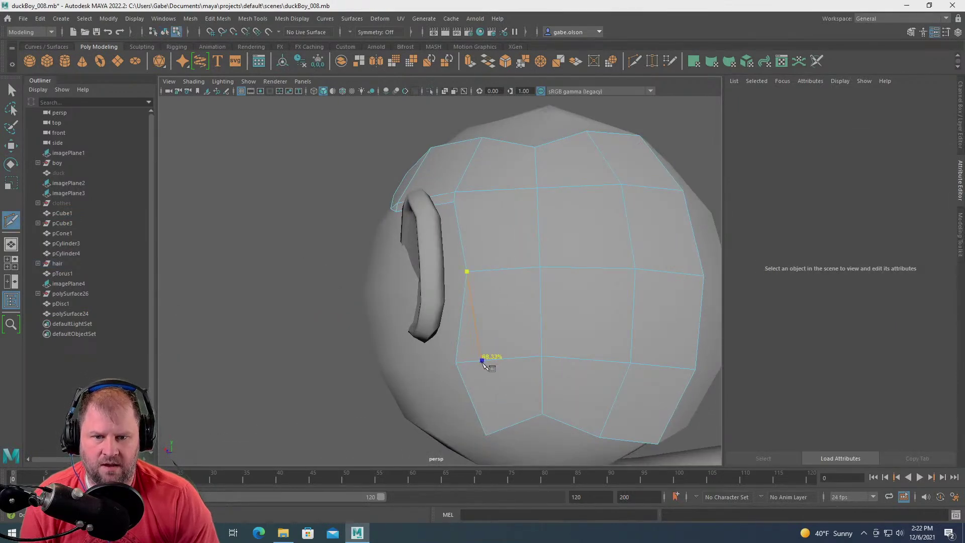
key(w)
scroll(545, 379, down, 3)
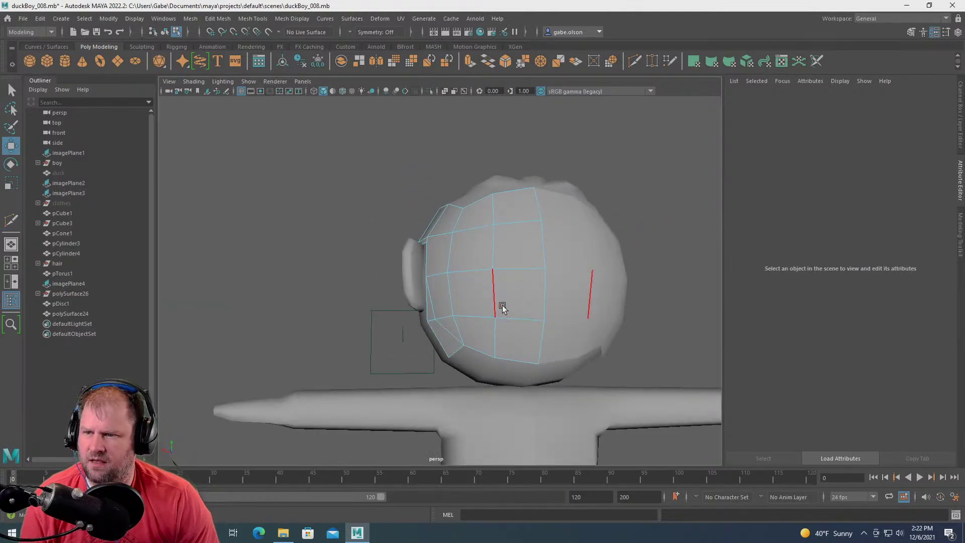
- Delete the narrow triangular sliver behind the ear from the back hair patch
alt+drag(595, 289, 536, 267)
scroll(508, 284, up, 3)
right_drag(524, 256, 522, 282)
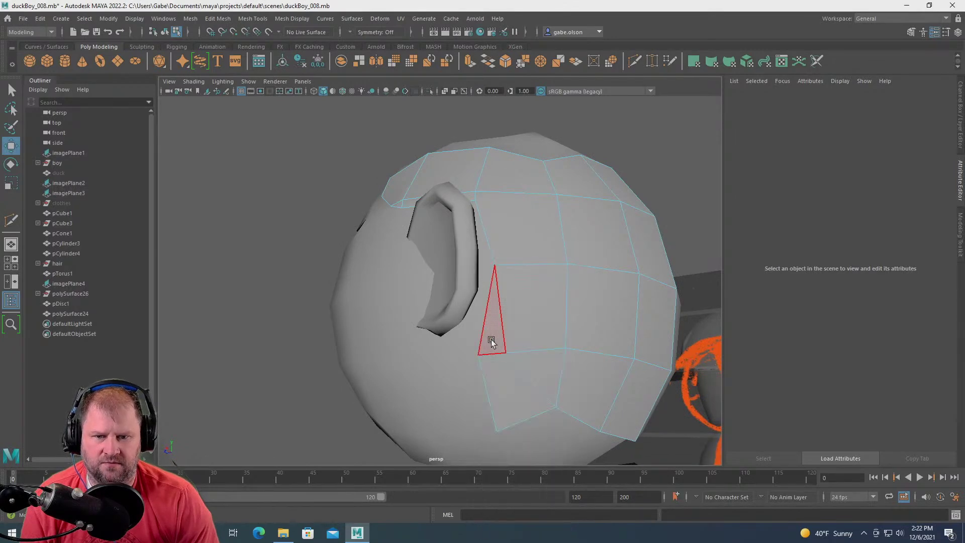
click(497, 380)
key(Delete)
- Combine the crown hair piece with both mirrored halves of the back hair patch into one mesh
alt+drag(496, 377, 553, 278)
double_click(471, 216)
scroll(476, 221, down, 6)
alt+drag(542, 239, 429, 261)
scroll(504, 225, up, 4)
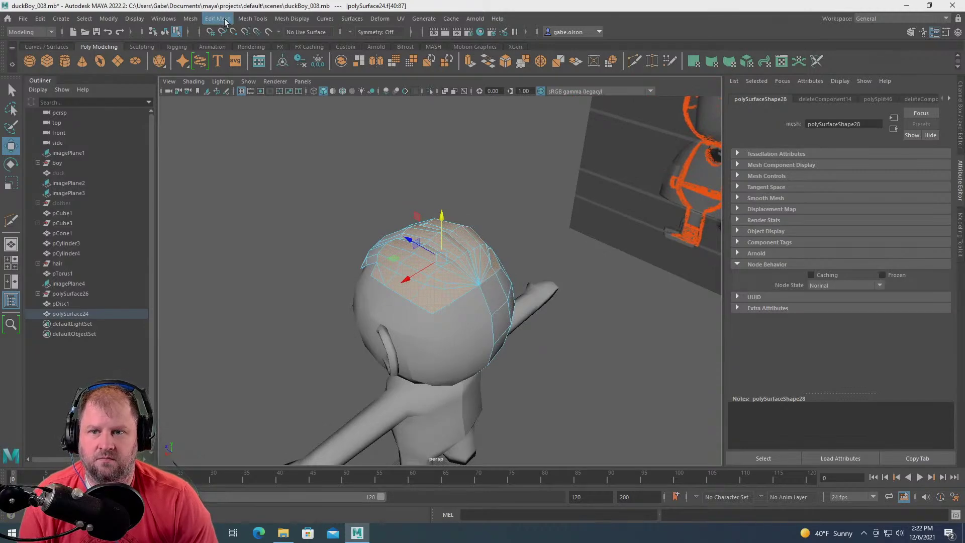
click(191, 19)
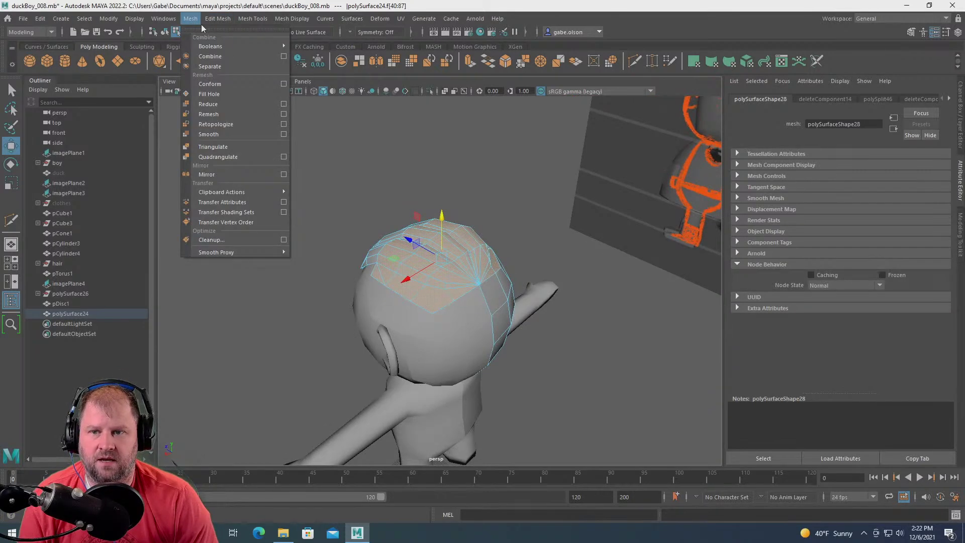
click(231, 57)
alt+drag(544, 258, 462, 244)
right_drag(435, 235, 485, 209)
key(ctrl+shift+d)
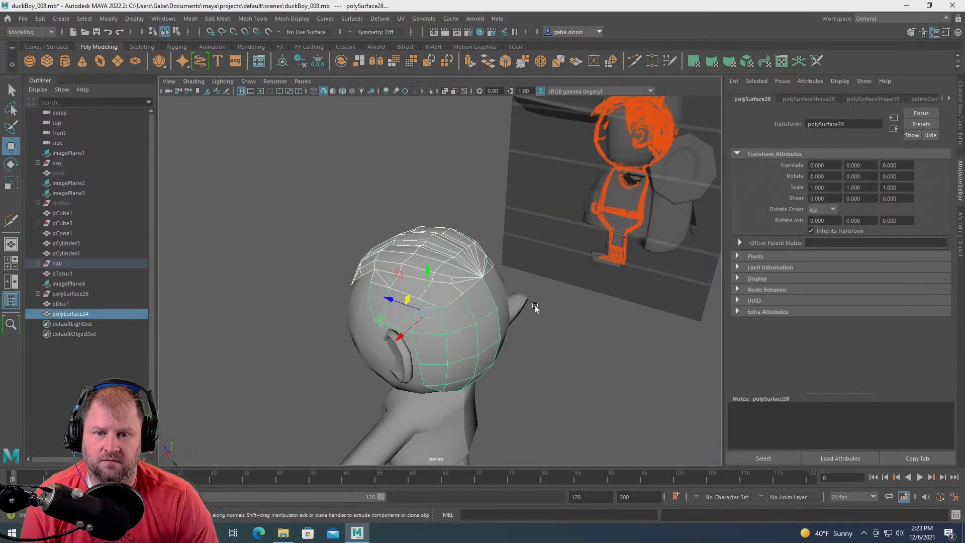
alt+drag(483, 339, 382, 322)
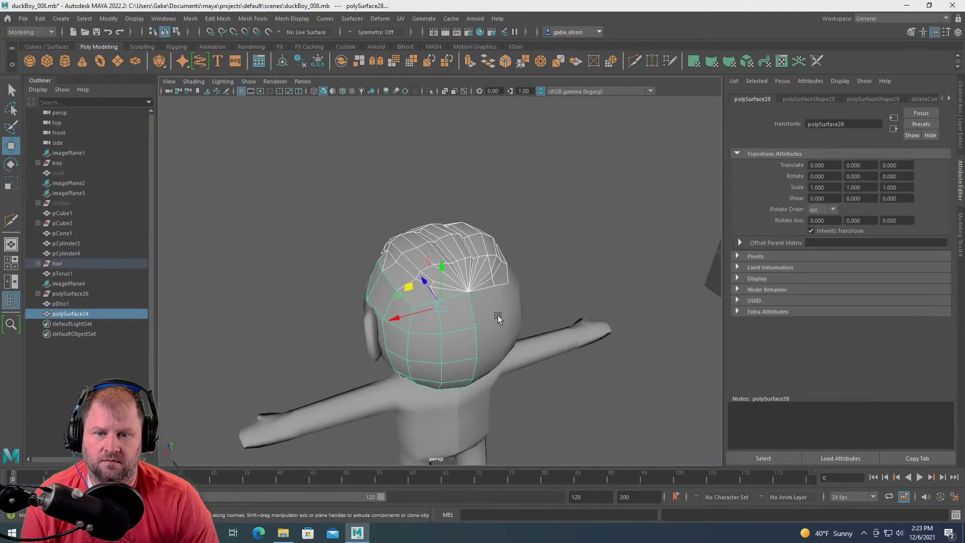
click(196, 19)
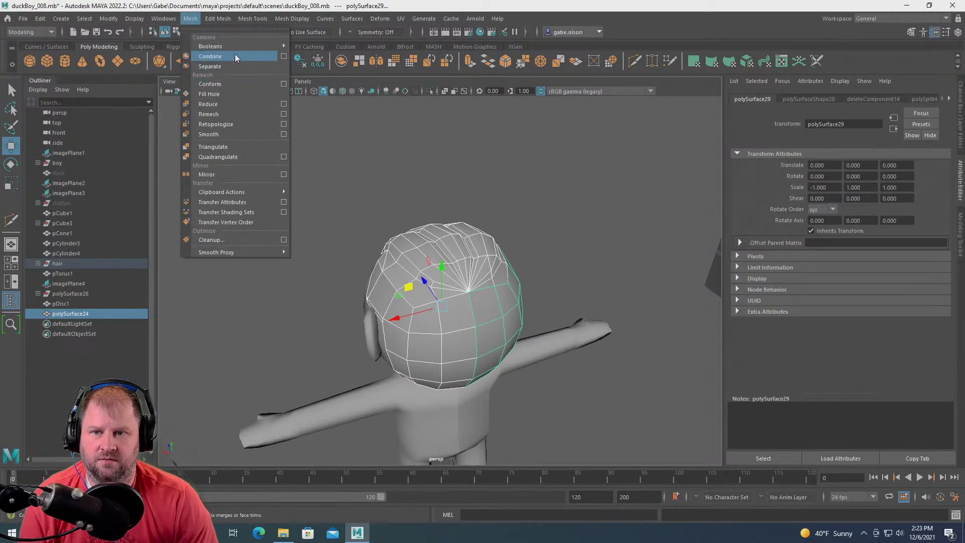
click(234, 56)
click(547, 231)
- Select all the vertices of the combined hair mesh and merge them
alt+drag(547, 231, 495, 279)
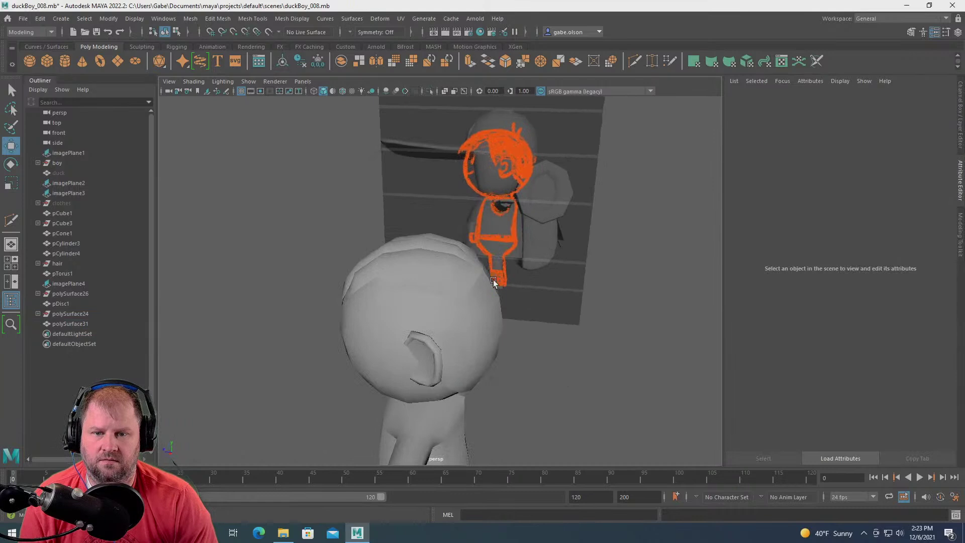
click(472, 297)
shift+right_drag(432, 265, 397, 258)
drag(241, 166, 542, 435)
shift+right_drag(466, 311, 514, 258)
alt+drag(512, 258, 452, 321)
- Return the hair mesh to object mode and soften all its edges
right_drag(442, 256, 442, 300)
right_drag(460, 223, 502, 204)
click(455, 312)
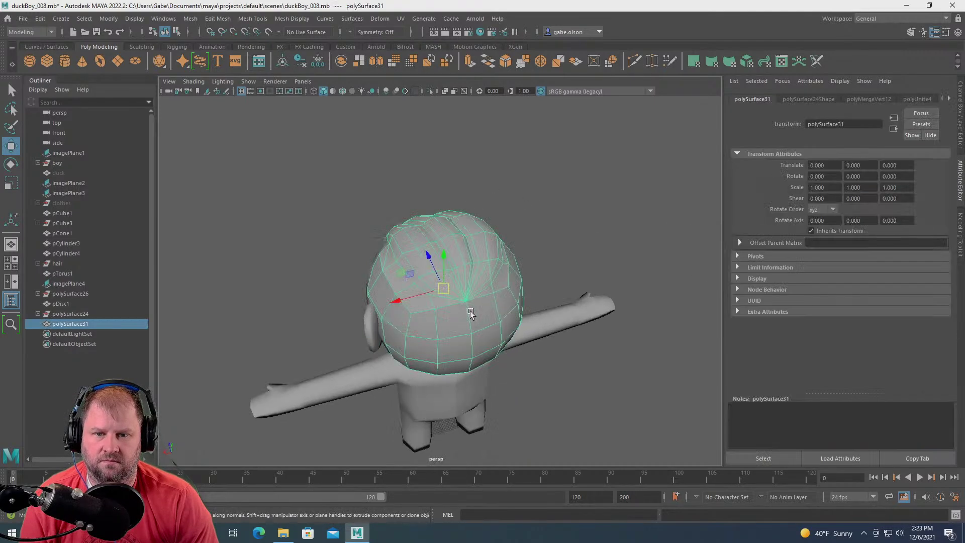
click(293, 19)
click(339, 109)
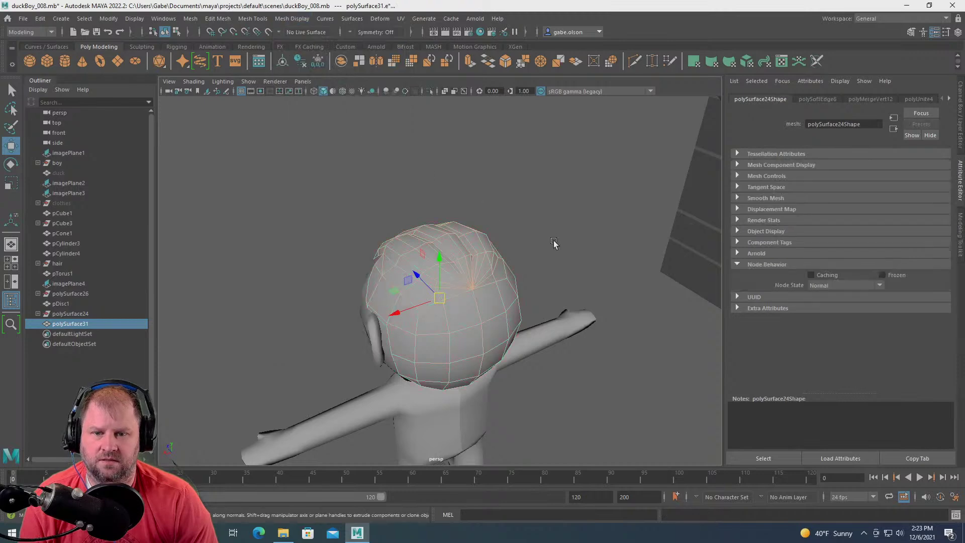
click(553, 241)
- Examine the combined hair from the front and back in textured and shaded display
mouse_move(529, 263)
alt+mouse_down()
mouse_move(334, 254)
mouse_move(270, 232)
mouse_move(192, 236)
mouse_move(169, 256)
alt+mouse_up()
click(437, 308)
mouse_move(437, 308)
alt+mouse_down()
mouse_move(547, 293)
mouse_move(568, 279)
mouse_move(633, 280)
mouse_move(599, 291)
mouse_move(583, 246)
alt+mouse_up()
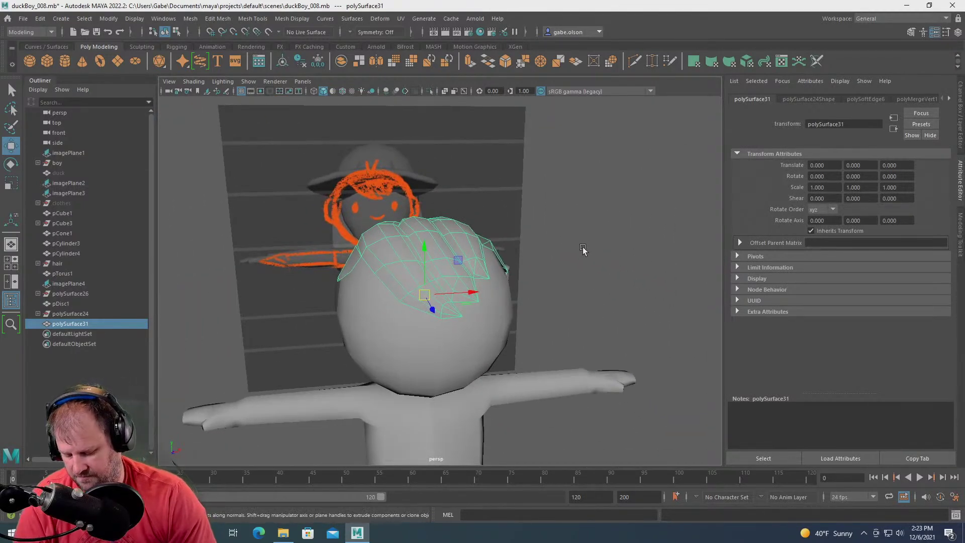
key(4)
key(6)
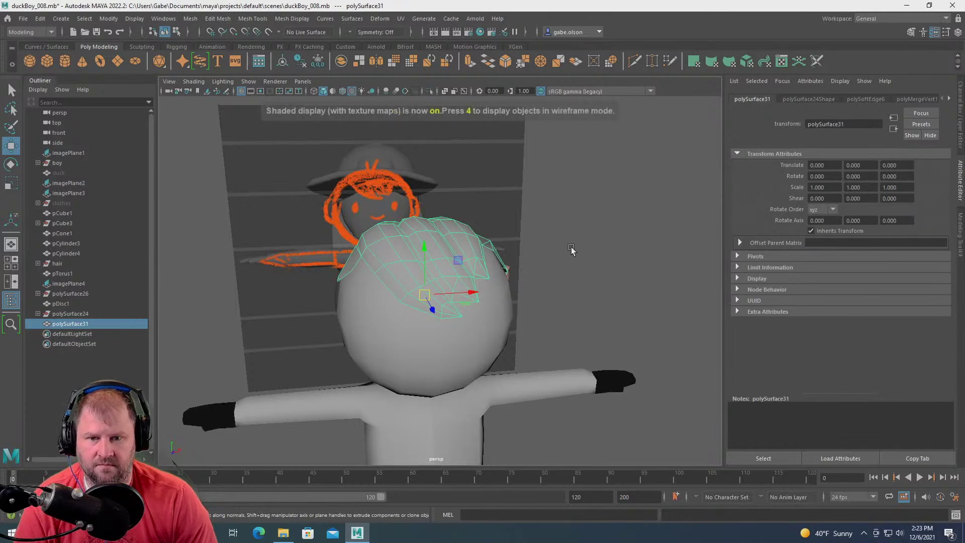
key(5)
mouse_move(572, 249)
alt+mouse_down()
mouse_move(463, 257)
mouse_move(409, 279)
mouse_move(378, 245)
alt+mouse_up()
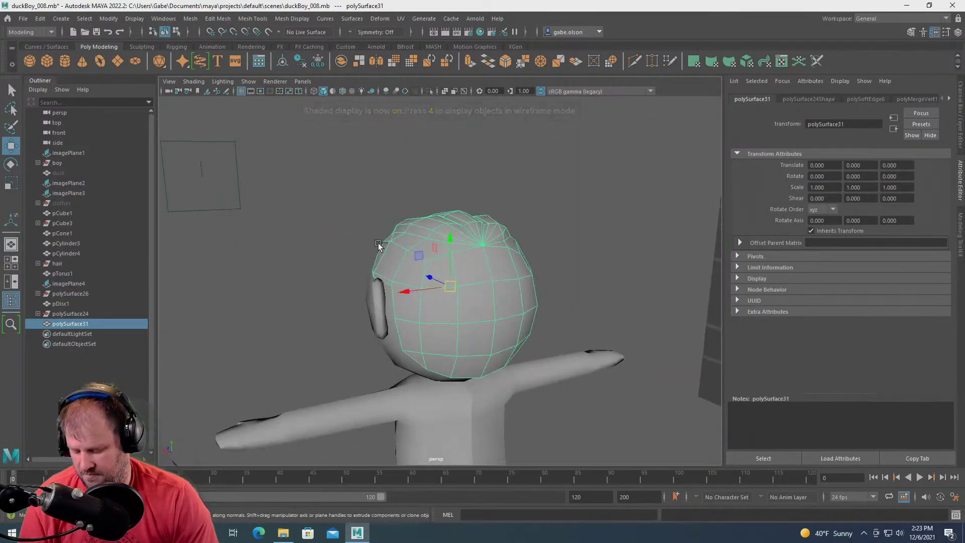
key(ctrl+s)
- Inspect how the combined hair meets the head and ear, both selected and deselected, from several angles
alt+drag(303, 264, 367, 264)
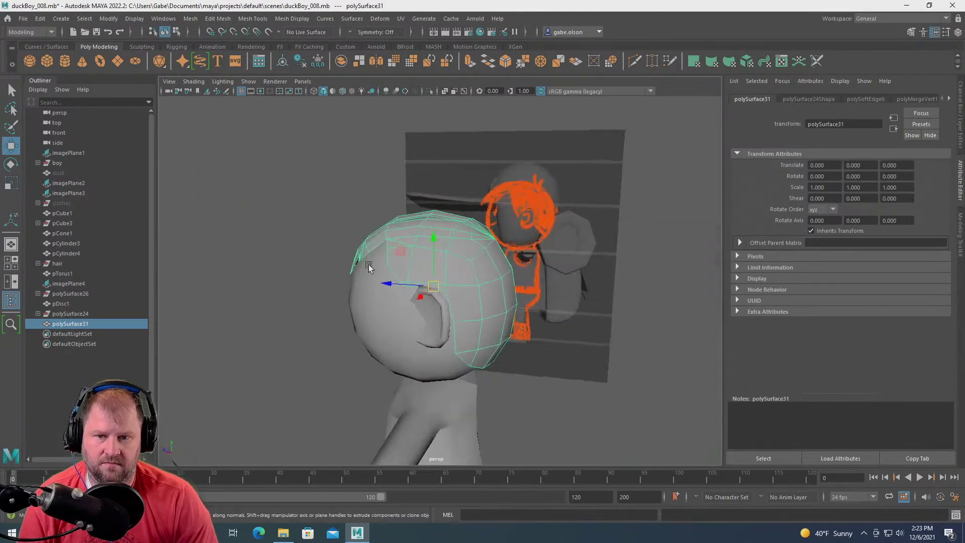
alt+right_drag(367, 264, 455, 284)
alt+drag(454, 285, 435, 324)
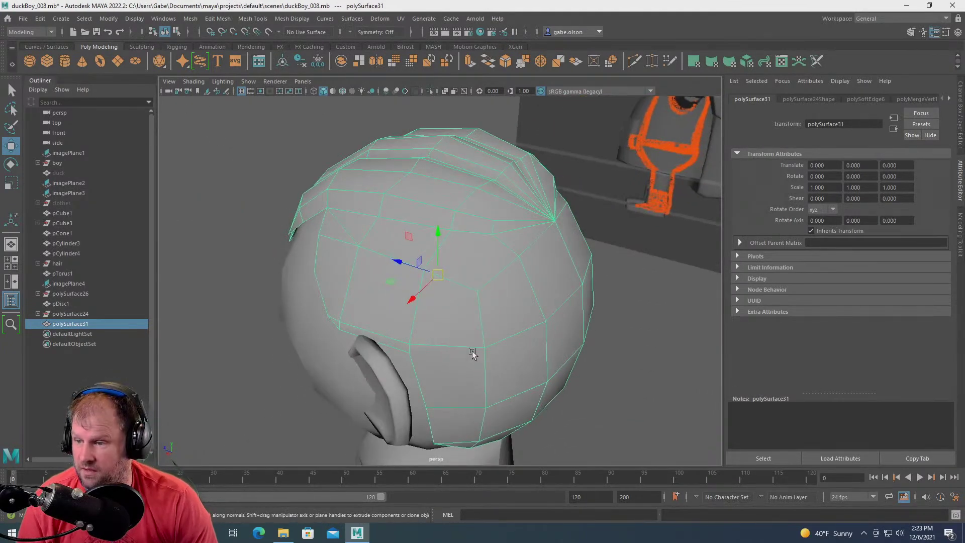
alt+drag(554, 358, 465, 299)
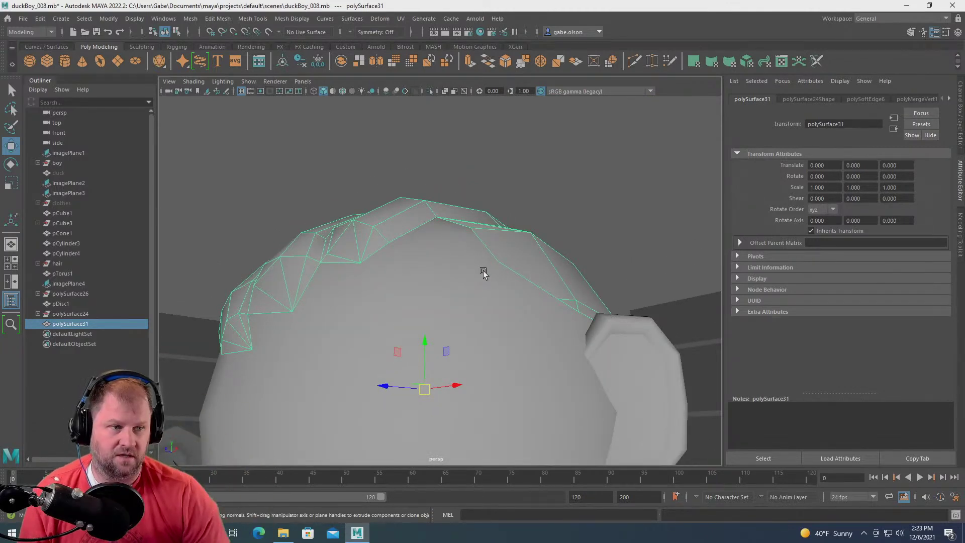
alt+right_drag(494, 310, 429, 379)
alt+drag(429, 379, 473, 362)
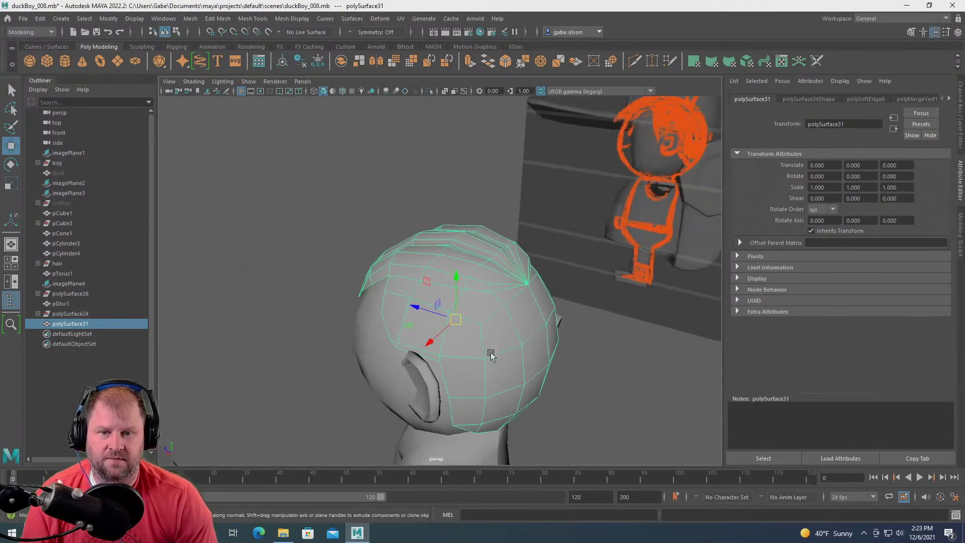
click(371, 201)
alt+drag(312, 222, 415, 257)
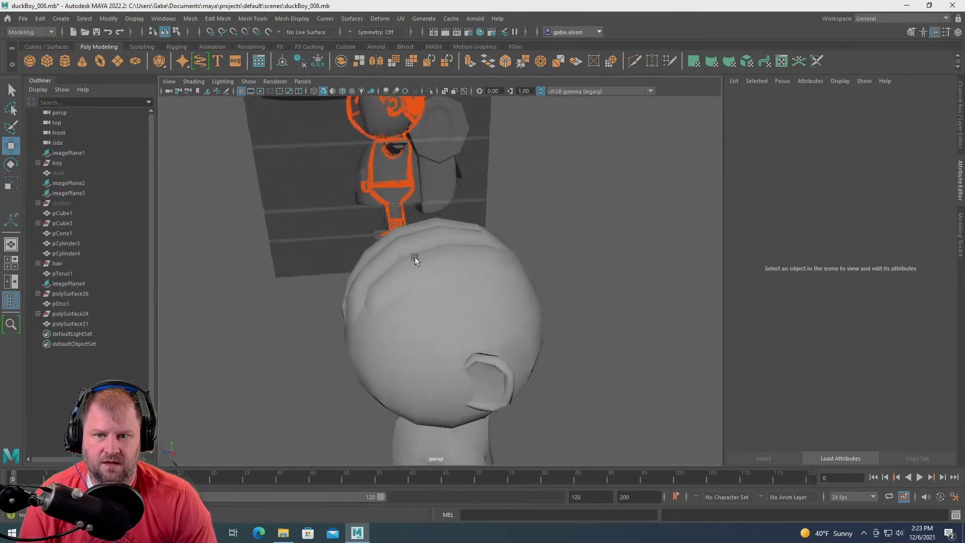
click(501, 259)
alt+drag(331, 253, 461, 243)
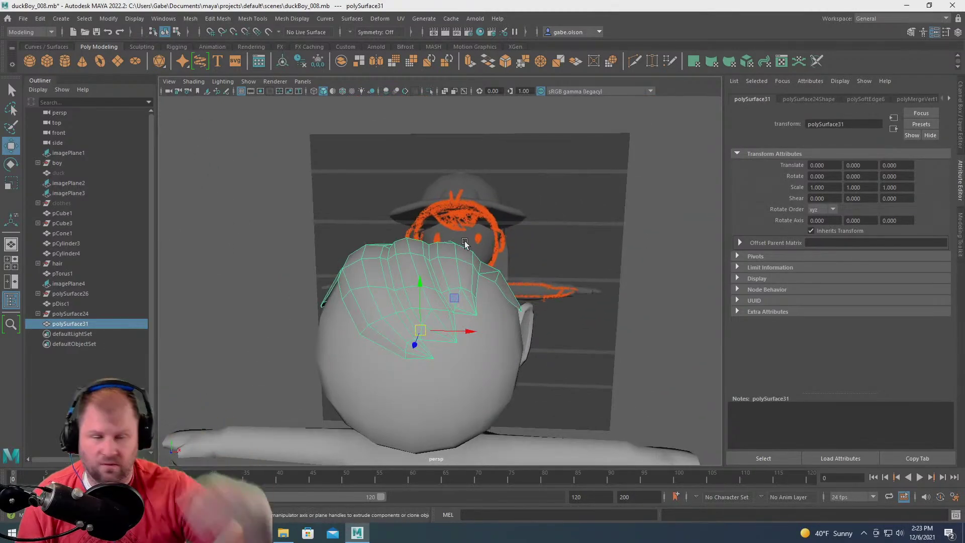
alt+drag(356, 266, 395, 304)
scroll(447, 364, up, 3)
alt+drag(431, 339, 466, 261)
- Undo the edge softening, vertex merging and combining to return to the separate hair pieces
key(ctrl+z)
key(ctrl+z)
key(ctrl+z)
key(ctrl+z)
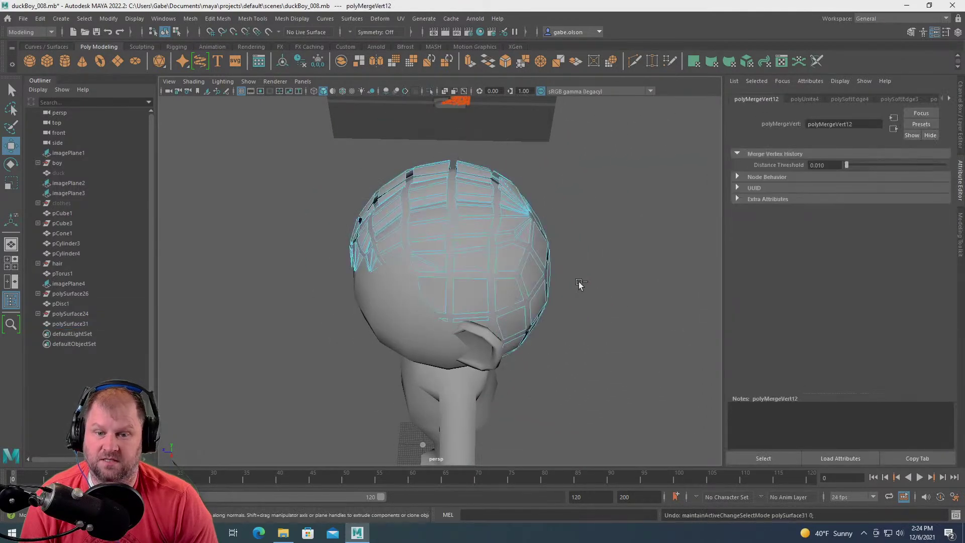
key(ctrl+z)
key(ctrl+z)
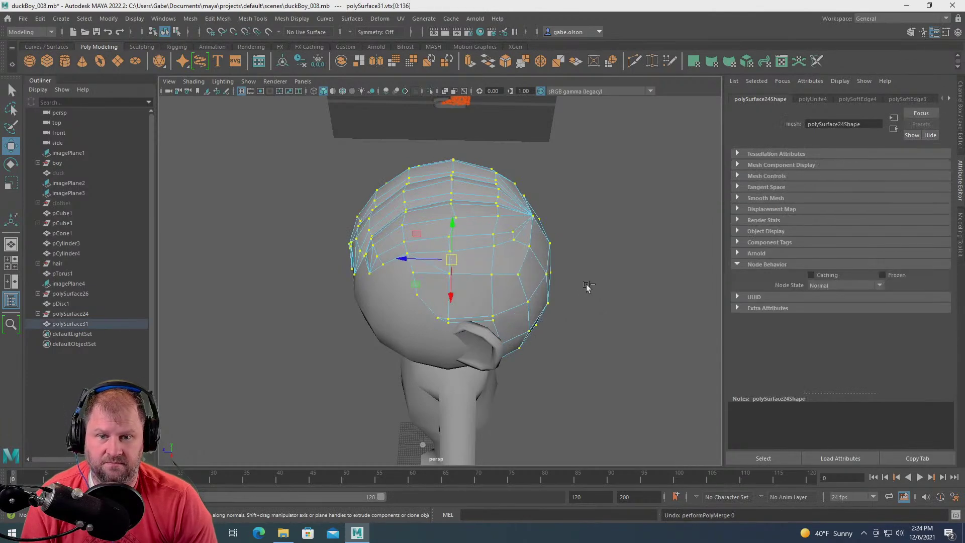
key(ctrl+z)
key(ctrl+z)
key(ctrl+z)
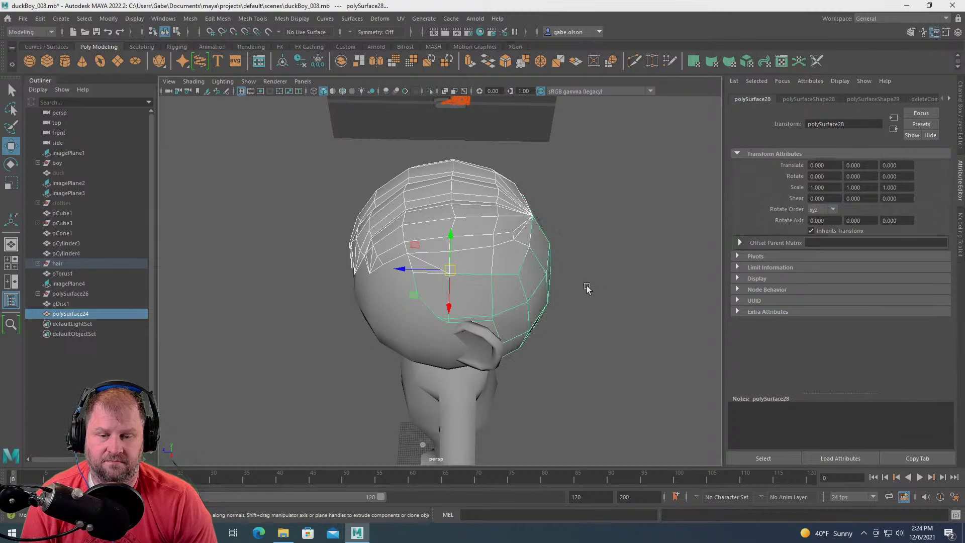
key(ctrl+z)
key(ctrl+z)
key(ctrl+z)
key(ctrl+z)
- Examine the separate hair pieces on the head against the front and side reference sketches
key(ctrl+s)
key(ctrl+z)
key(ctrl+z)
key(ctrl+z)
key(ctrl+z)
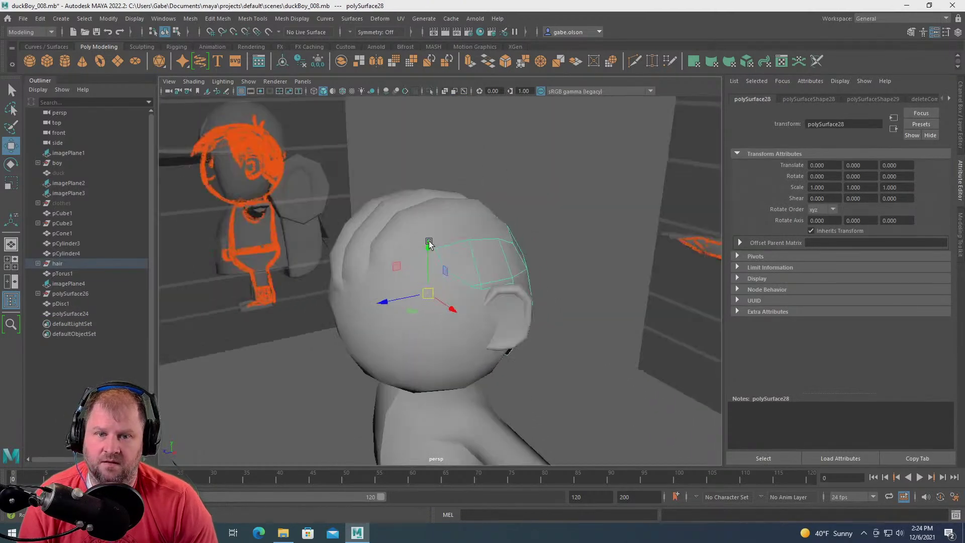
key(ctrl+z)
key(ctrl+z)
key(ctrl+z)
key(ctrl+z)
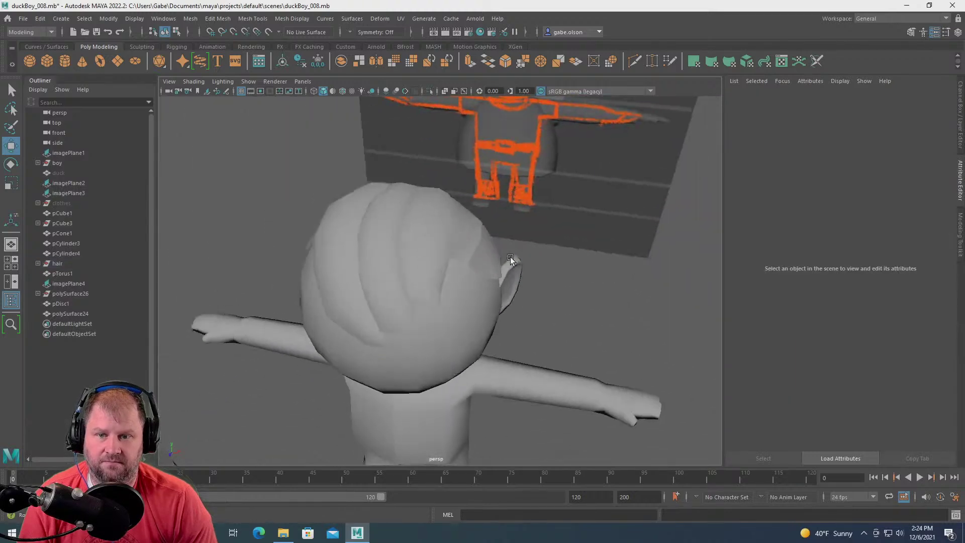
key(ctrl+z)
key(ctrl+z)
key(ctrl+z)
key(ctrl+z)
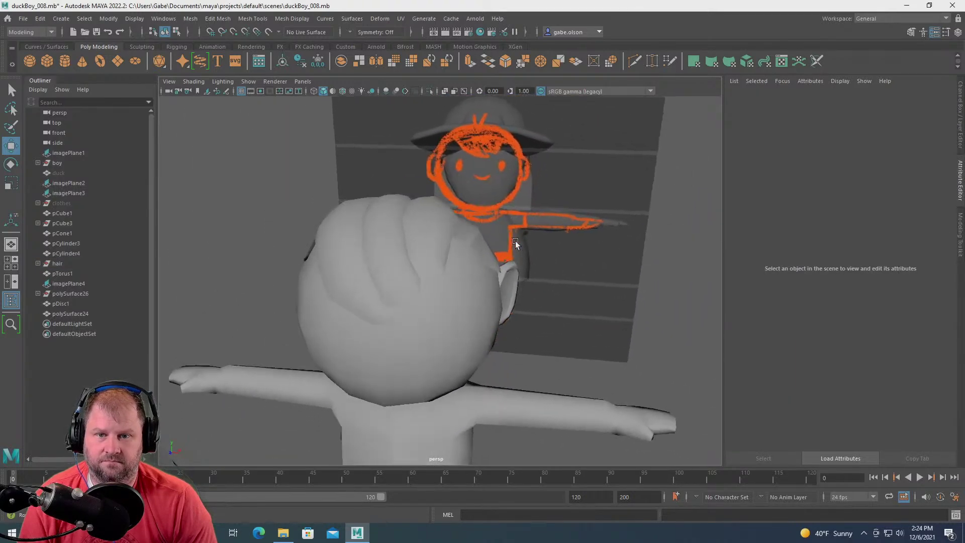
key(ctrl+z)
key(ctrl+z)
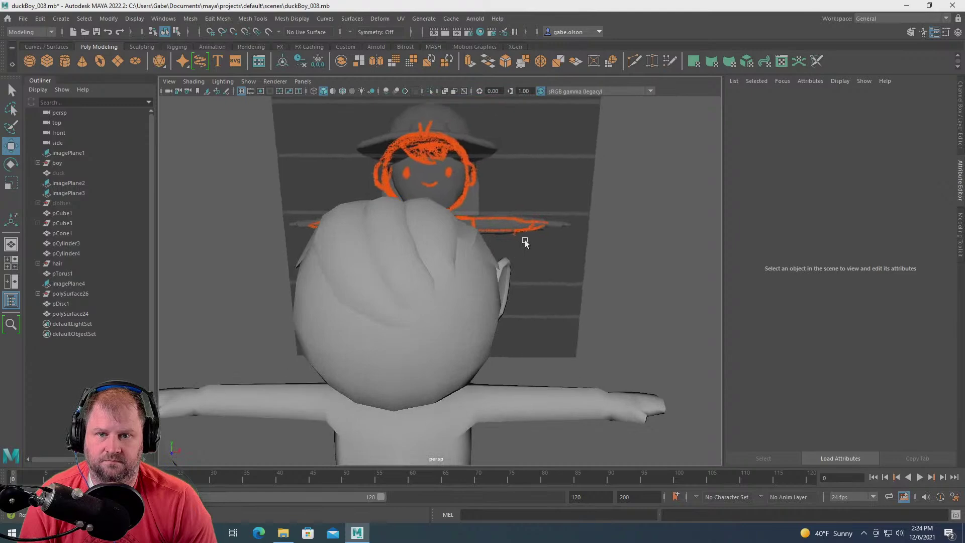
- Trace the curved, pointed hair tuft on the crown with the Create Polygon tool in the front view
key(space)
key(space)
scroll(336, 416, up, 2)
scroll(321, 362, up, 2)
scroll(315, 339, up, 2)
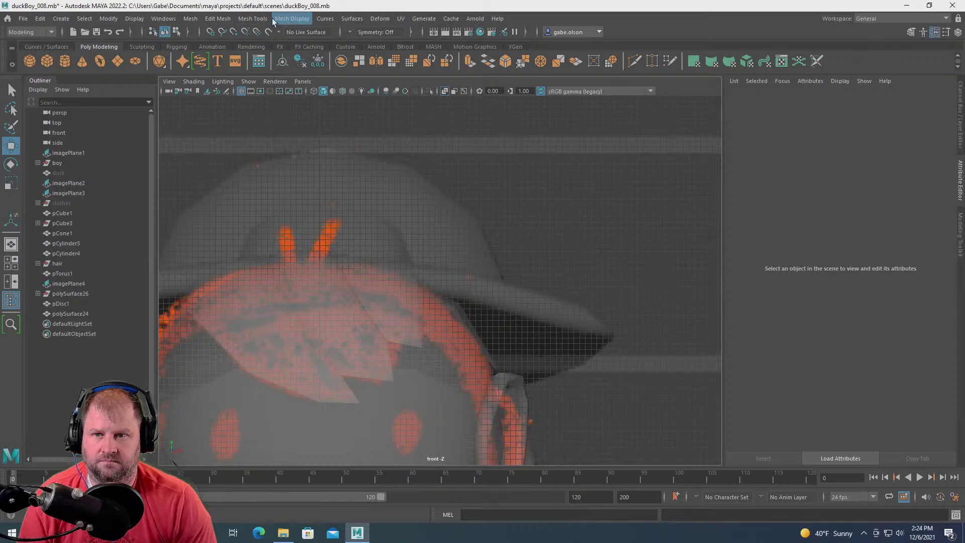
click(252, 20)
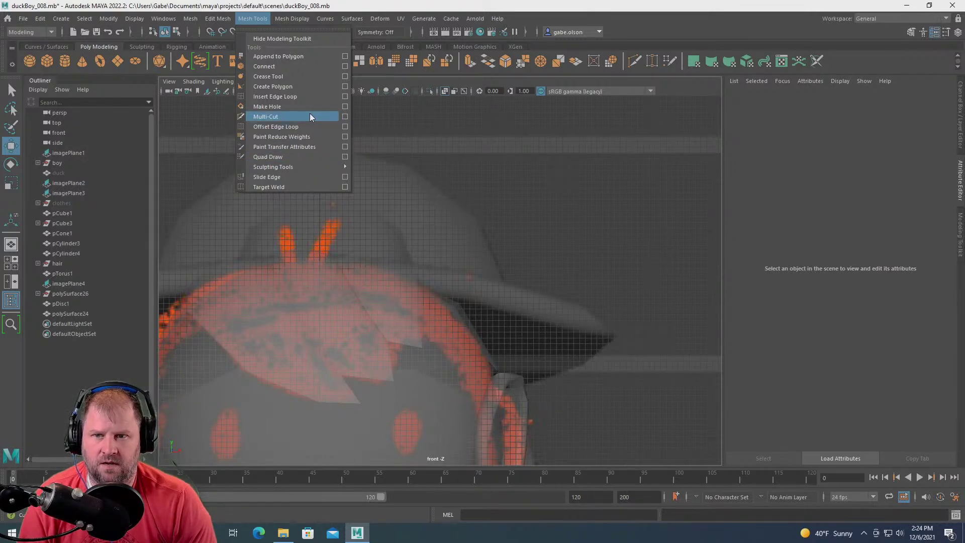
click(289, 86)
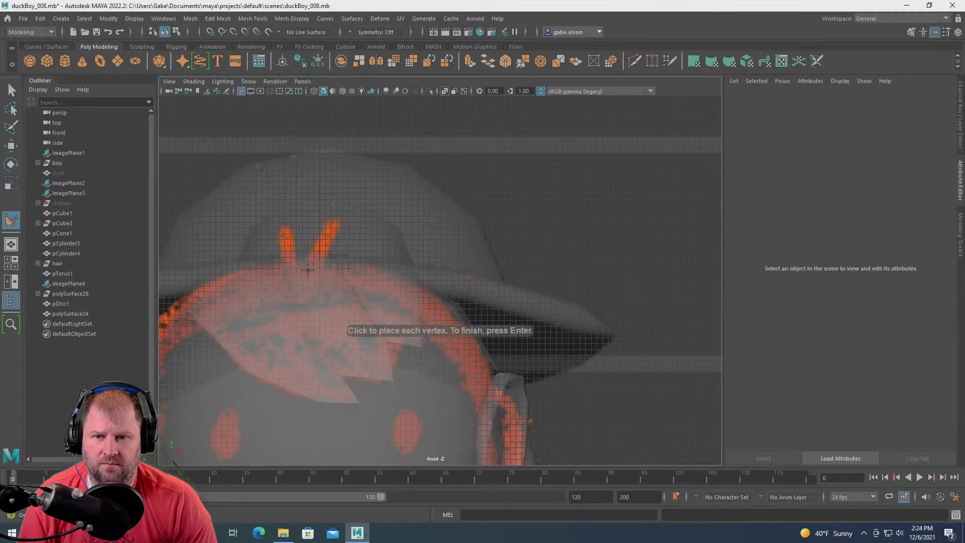
scroll(279, 259, up, 2)
click(271, 267)
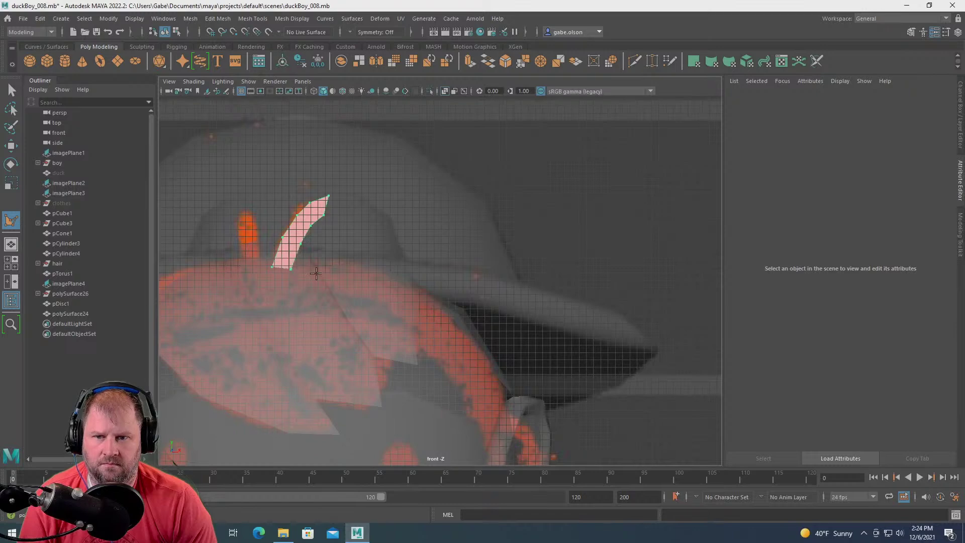
key(Return)
key(w)
- Divide the flat crown hair tuft into segments with Multi-Cut, connecting the opposite vertices along its two long sides
key(space)
key(space)
alt+drag(552, 169, 320, 156)
alt+right_drag(320, 157, 430, 183)
alt+drag(430, 183, 368, 207)
shift+right_click(367, 207)
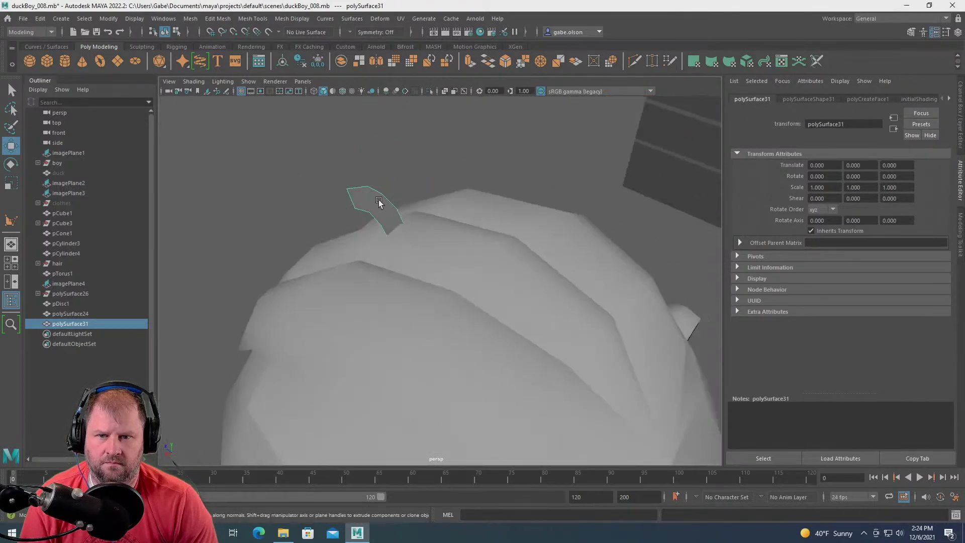
shift+right_drag(379, 201, 333, 200)
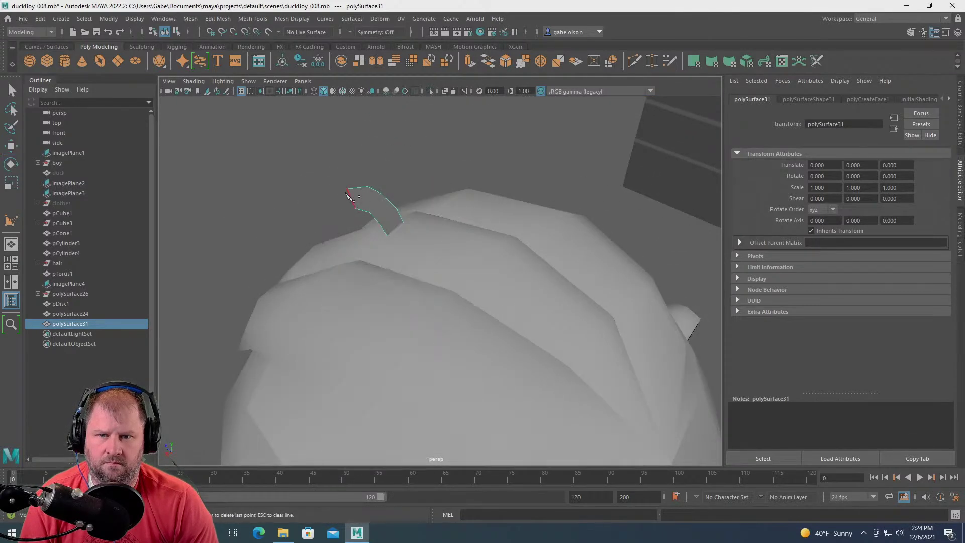
alt+drag(358, 196, 327, 184)
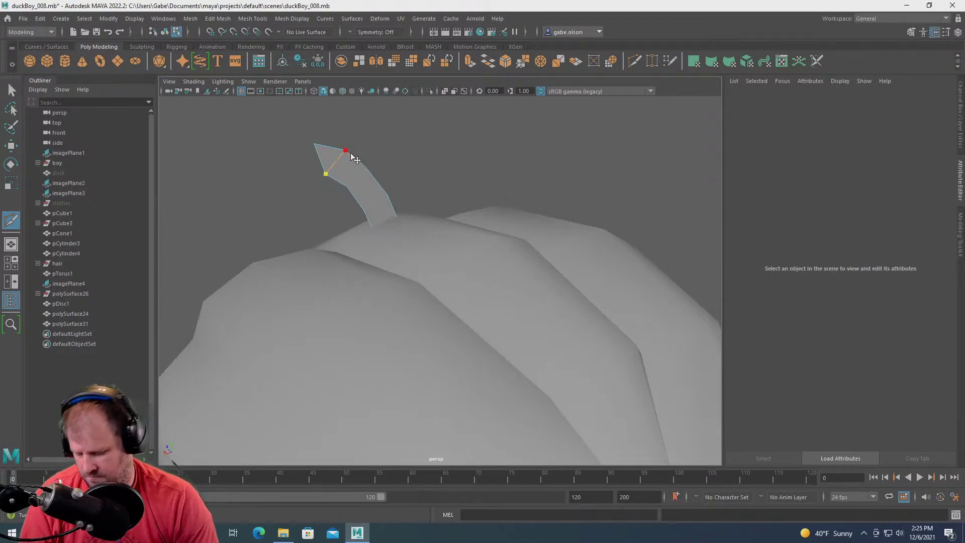
key(Return)
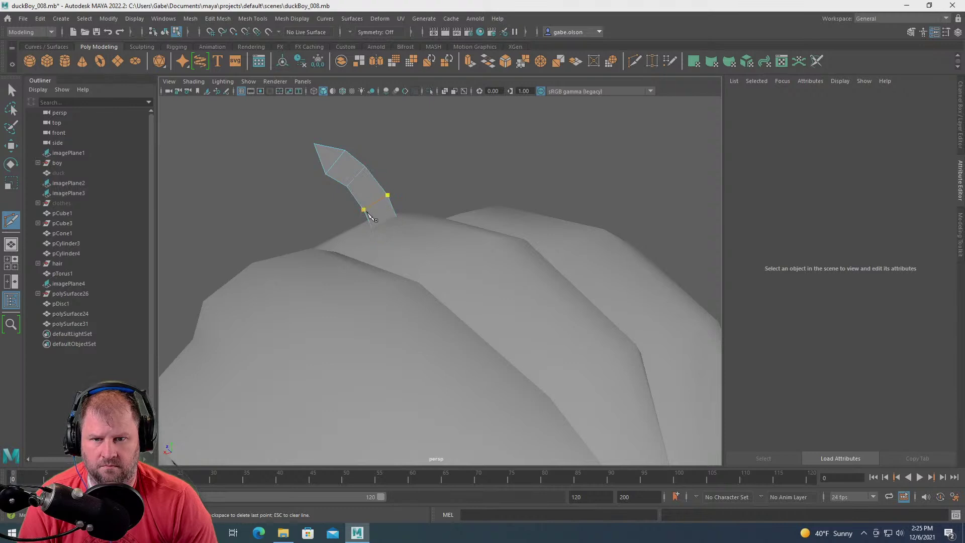
key(w)
- Examine the segmented tuft's vertices and its placement on the crown from several angles
scroll(427, 198, down, 3)
alt+drag(383, 179, 485, 173)
right_click(486, 205)
click(552, 187)
right_drag(485, 172, 454, 165)
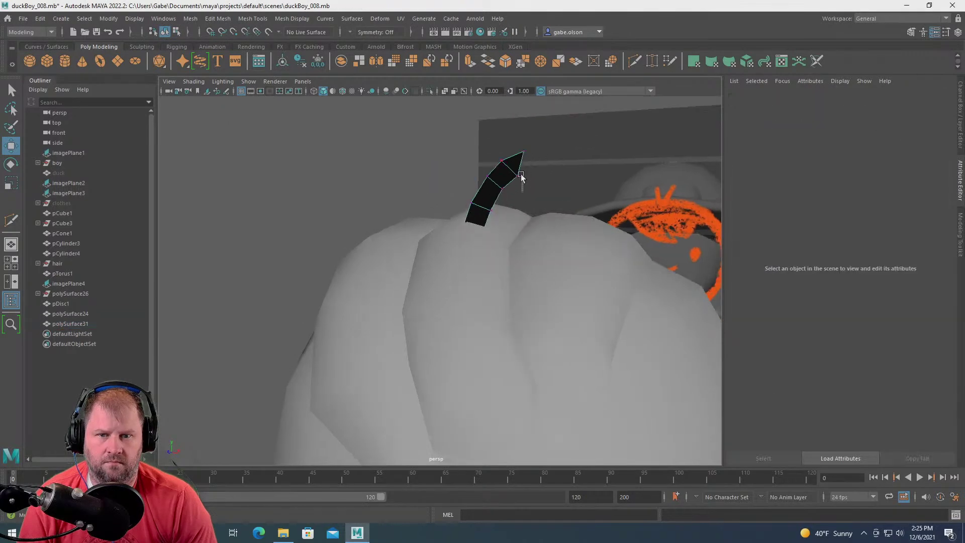
click(523, 177)
alt+drag(517, 173, 515, 168)
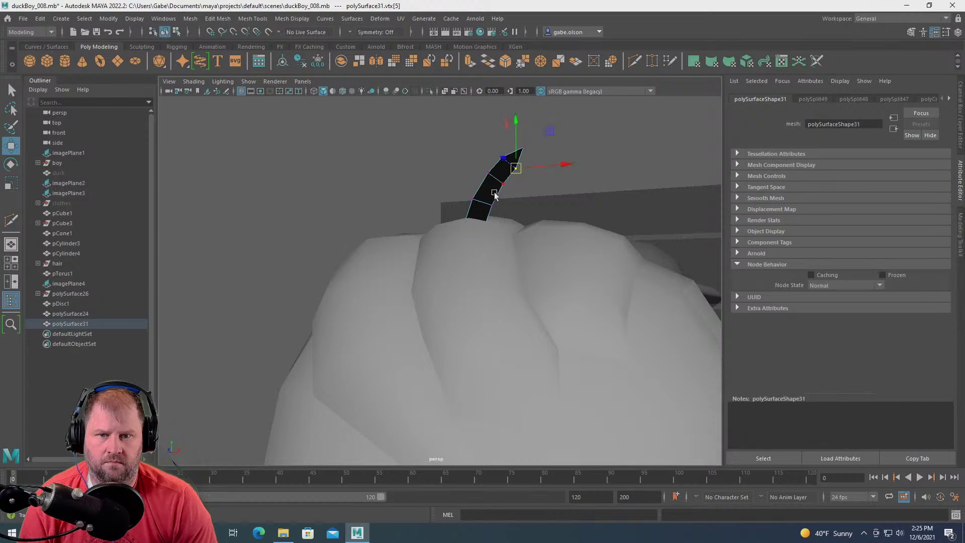
alt+drag(503, 189, 468, 205)
right_drag(468, 205, 469, 187)
click(460, 209)
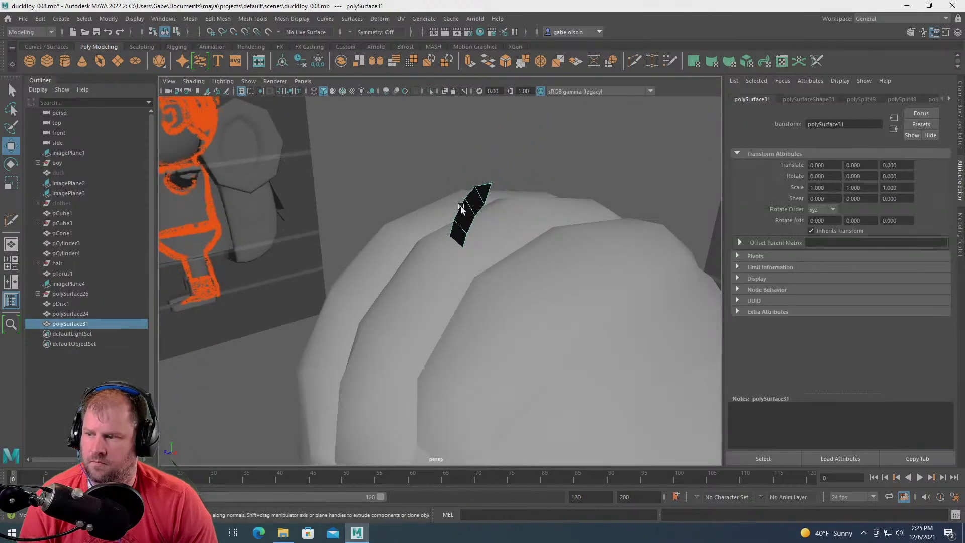
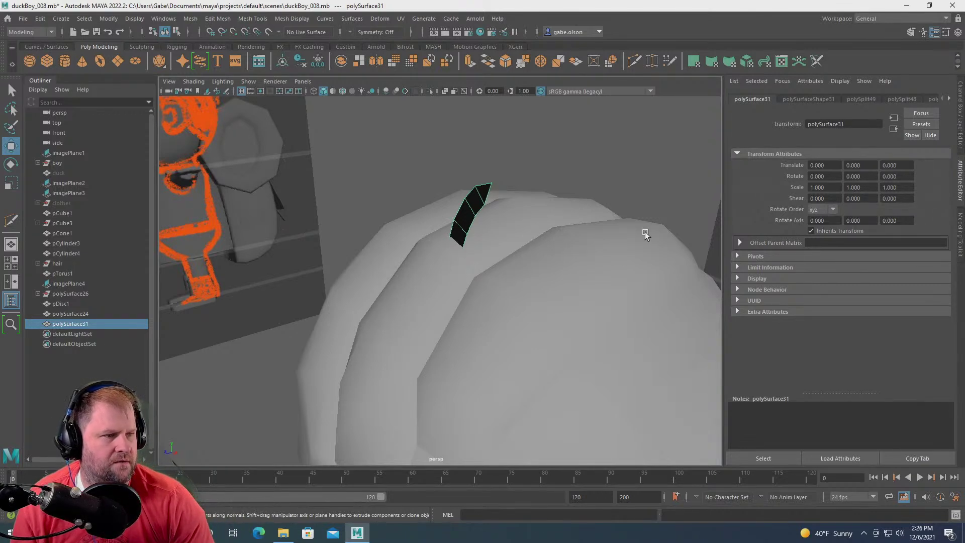
- Extrude the hair tuft's faces by about 0.86 units to give the flat strip thickness
alt+drag(491, 194, 424, 200)
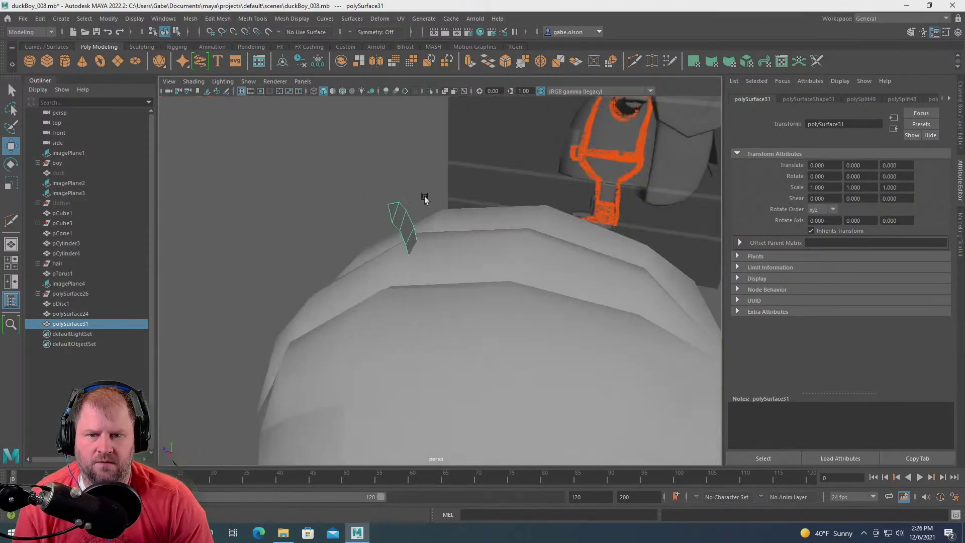
shift+right_click(402, 215)
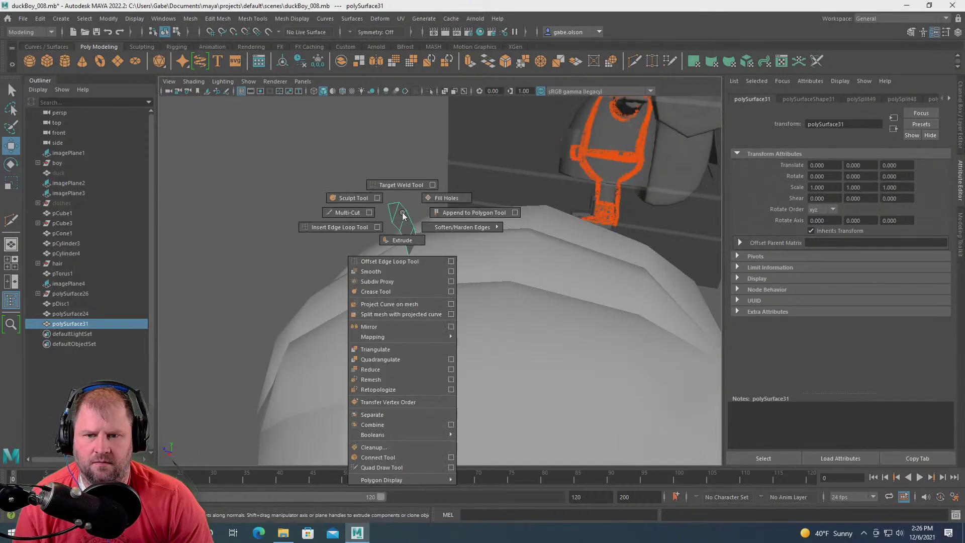
click(402, 239)
alt+drag(399, 221, 473, 191)
key(w)
click(423, 144)
right_drag(489, 184, 521, 162)
alt+drag(504, 190, 412, 190)
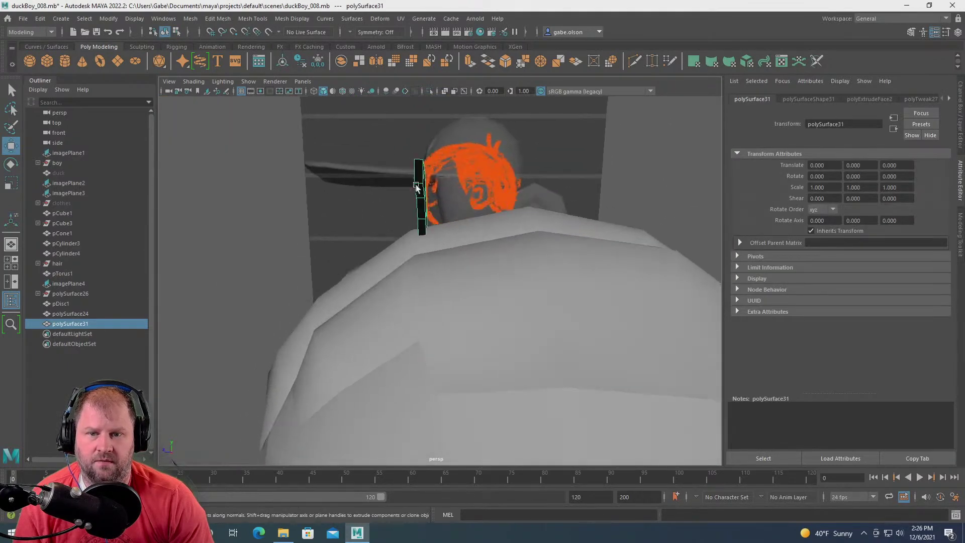
key(ctrl+e)
drag(384, 205, 587, 210)
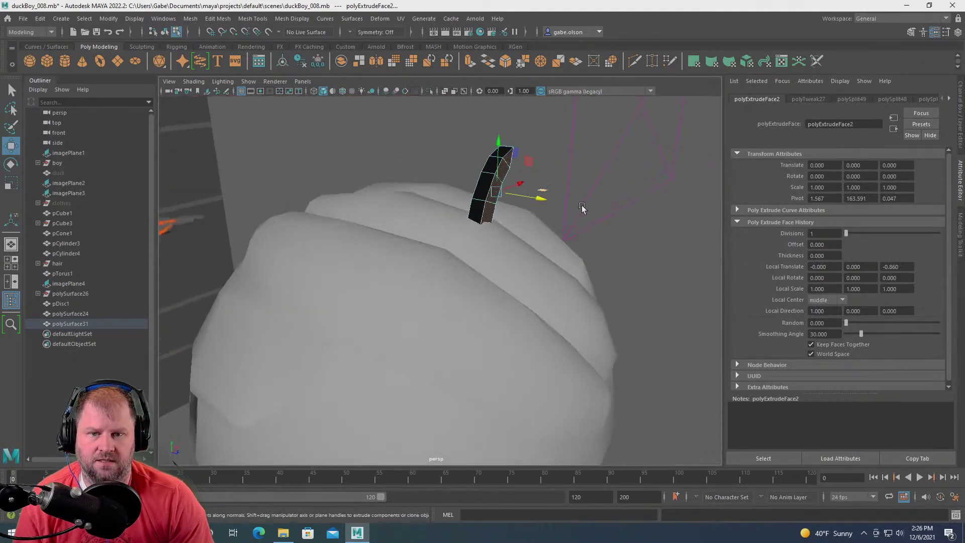
- Select the whole extruded hair tuft and reverse its normals
right_drag(495, 189, 542, 135)
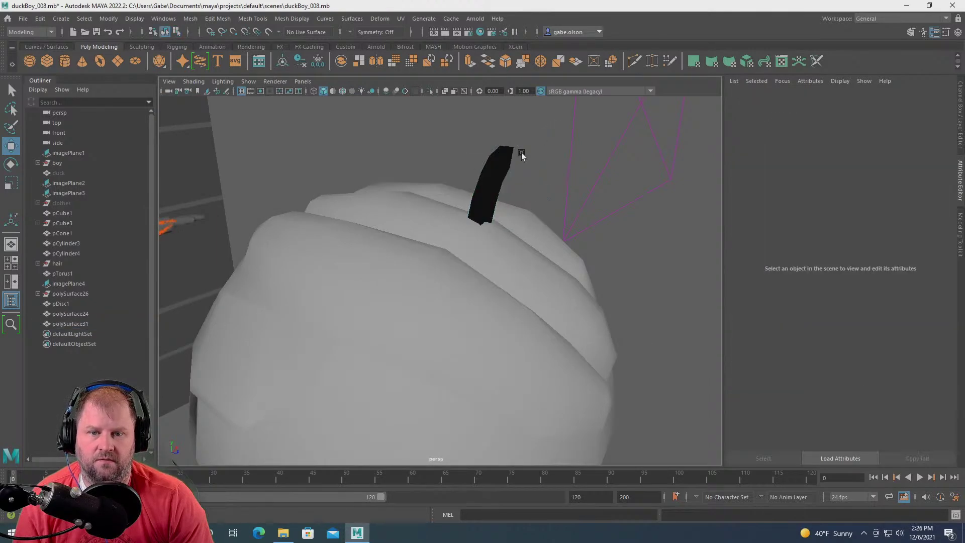
click(508, 157)
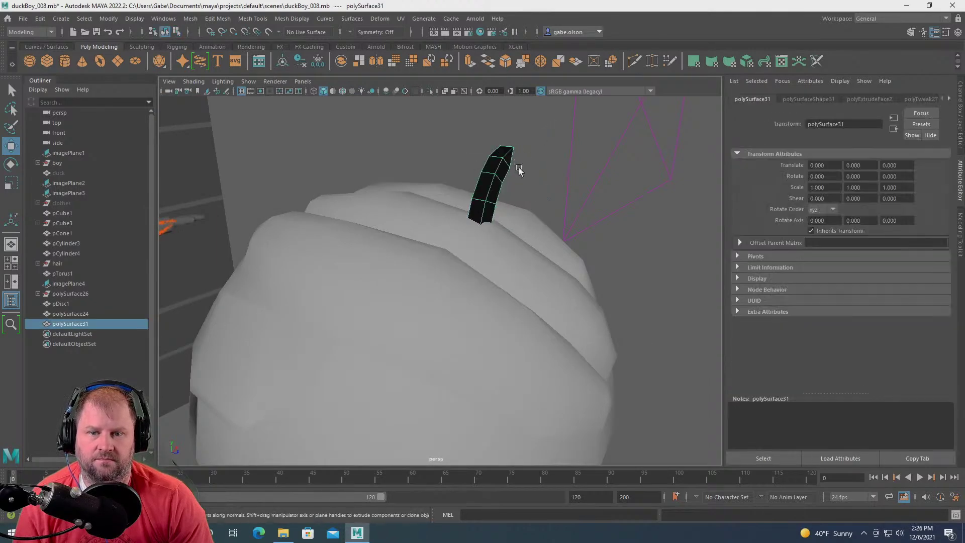
click(291, 19)
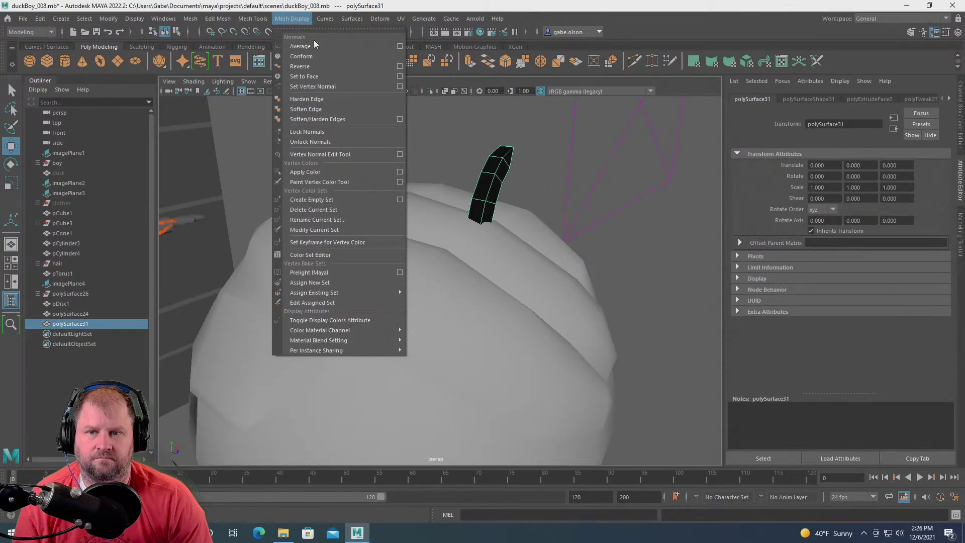
click(331, 66)
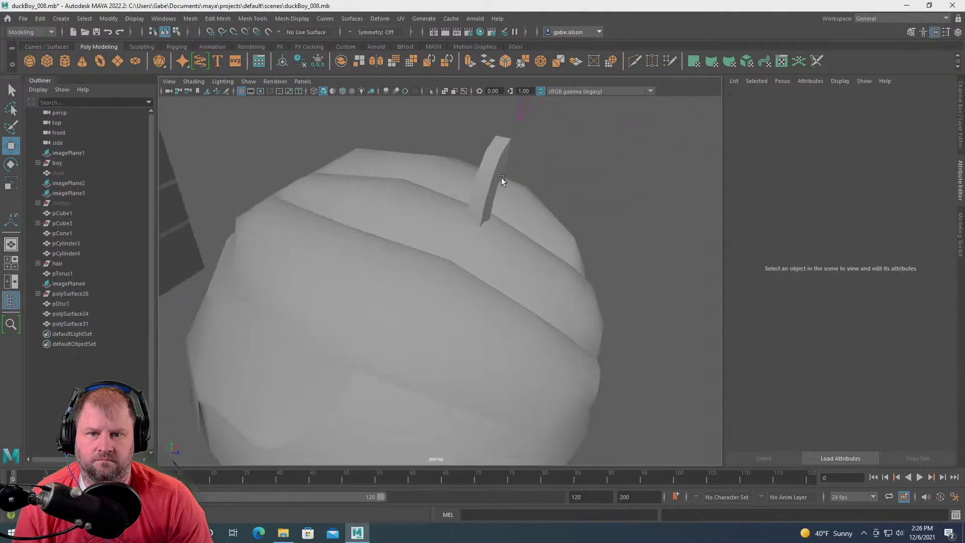
- Center the hair tuft's pivot and move the tuft along Z to about -37.7
click(502, 177)
alt+drag(504, 209, 506, 160)
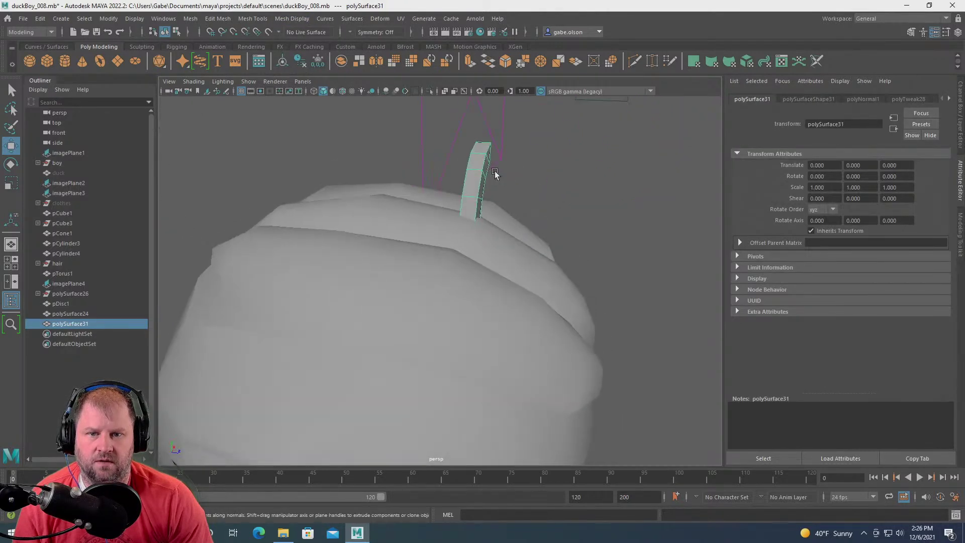
scroll(495, 171, down, 3)
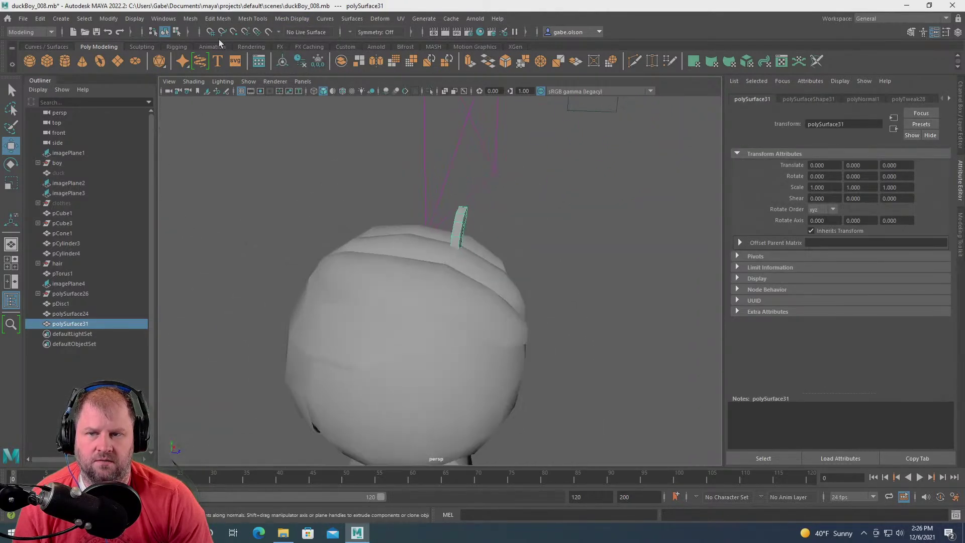
click(110, 18)
click(162, 94)
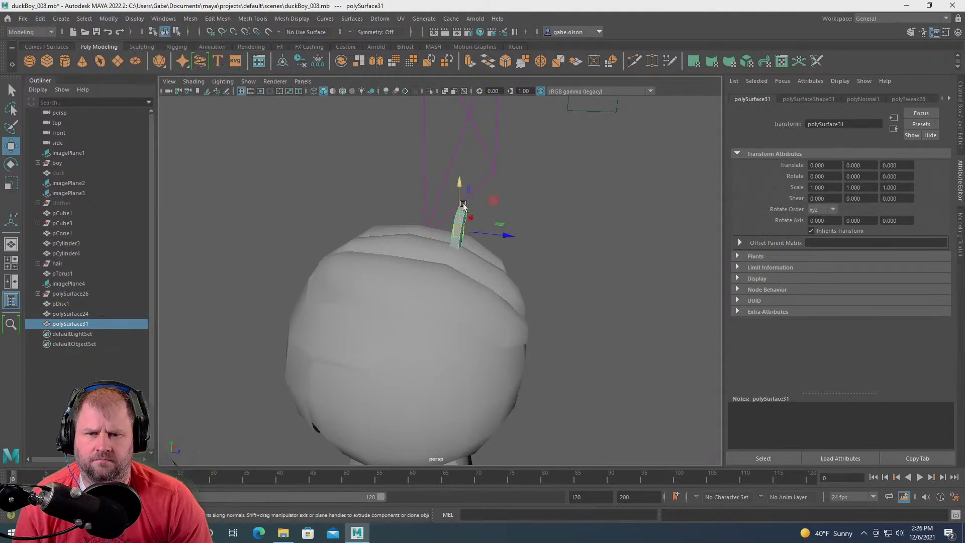
drag(519, 241, 406, 118)
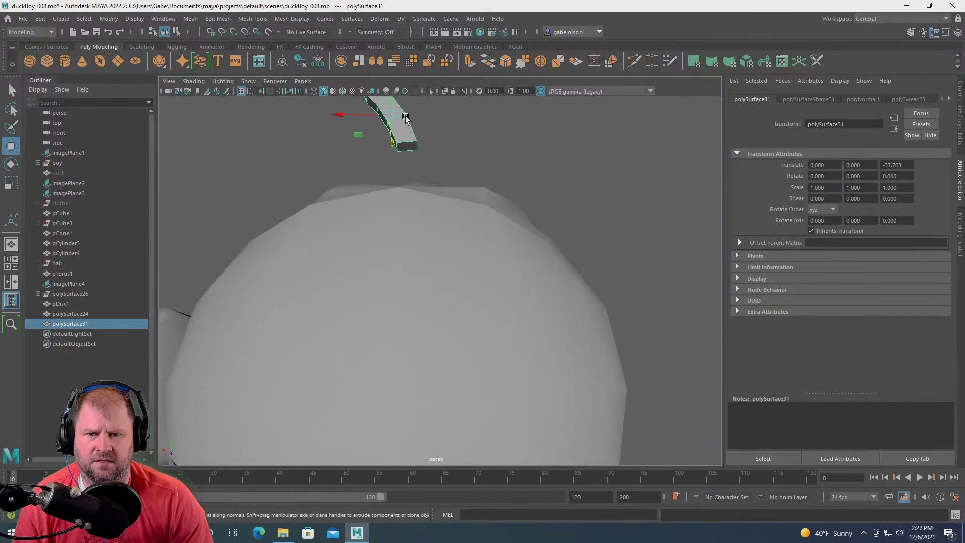
- Delete the end cap face at the base of the hair tuft and return to object selection
right_drag(403, 137, 394, 165)
click(406, 146)
alt+middle_drag(394, 166, 392, 200)
alt+drag(419, 199, 280, 194)
alt+drag(379, 174, 490, 201)
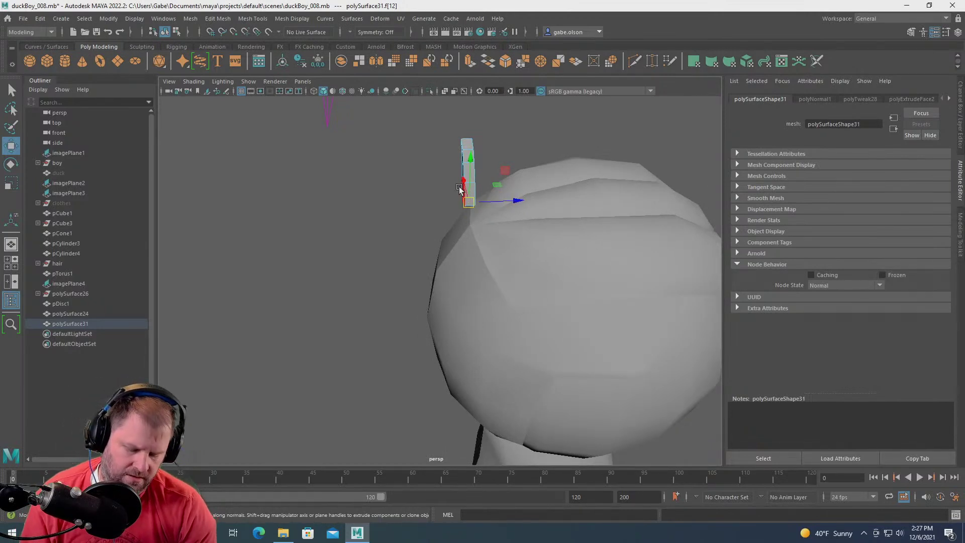
right_drag(468, 175, 514, 145)
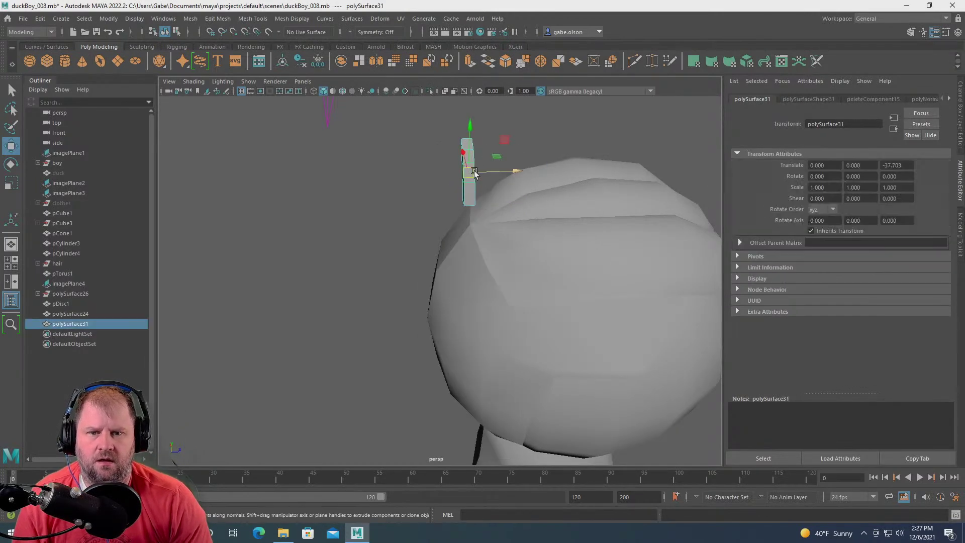
- Delete the polygon hair tuft and bring up the crown tuft sketches in the front view
key(Delete)
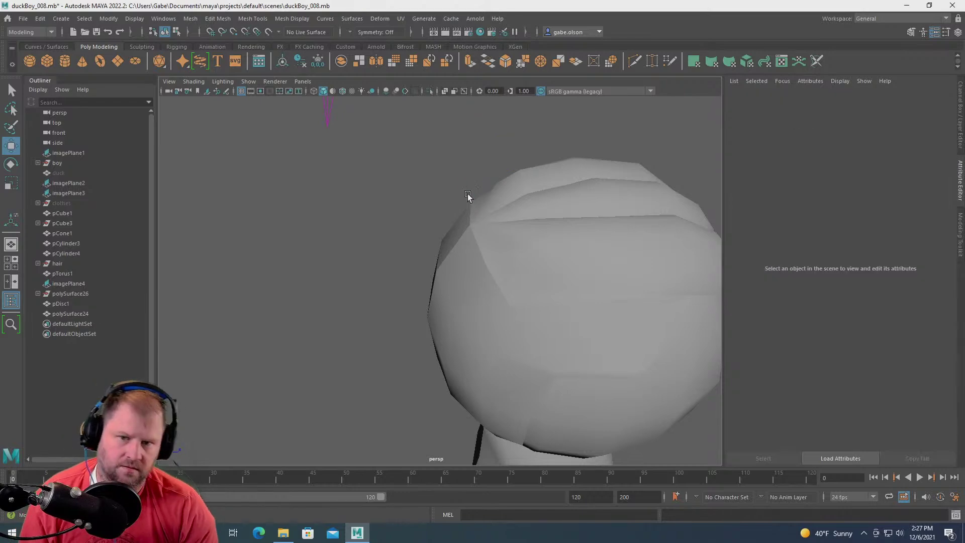
scroll(340, 222, down, 6)
key(space)
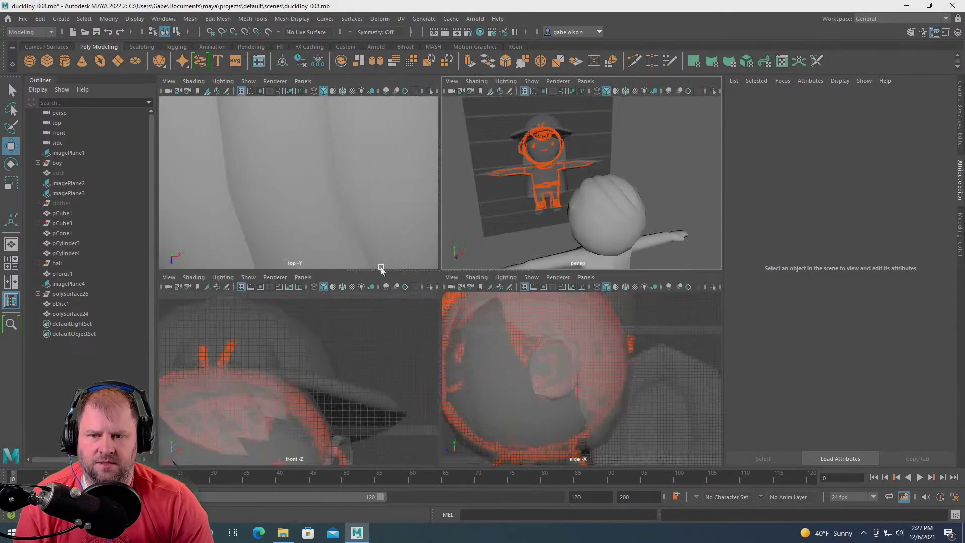
key(space)
alt+middle_drag(323, 338, 580, 322)
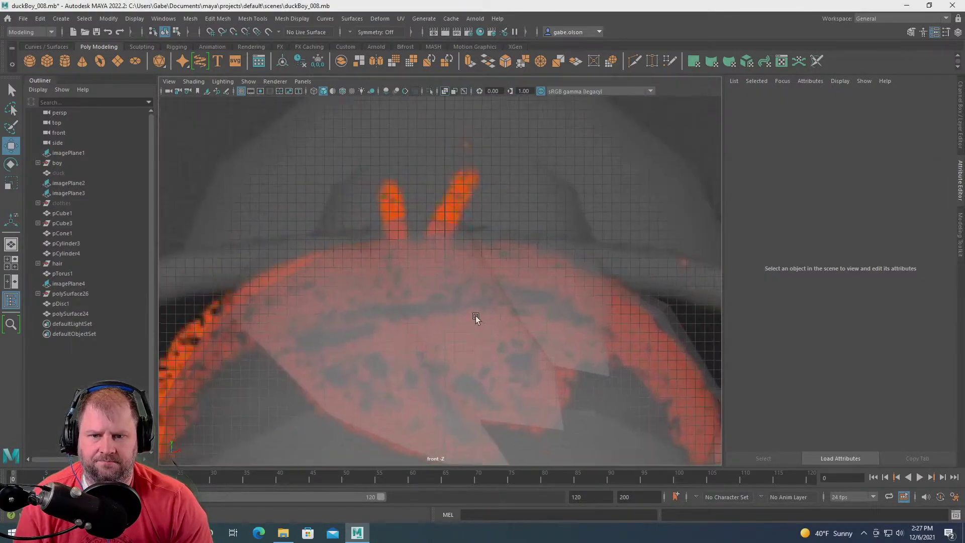
click(475, 315)
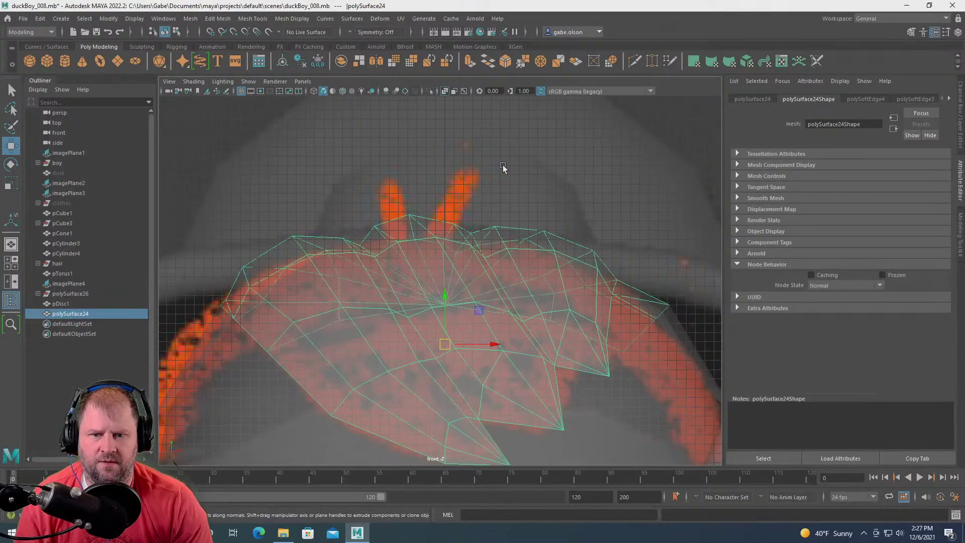
scroll(505, 212, down, 2)
click(68, 182)
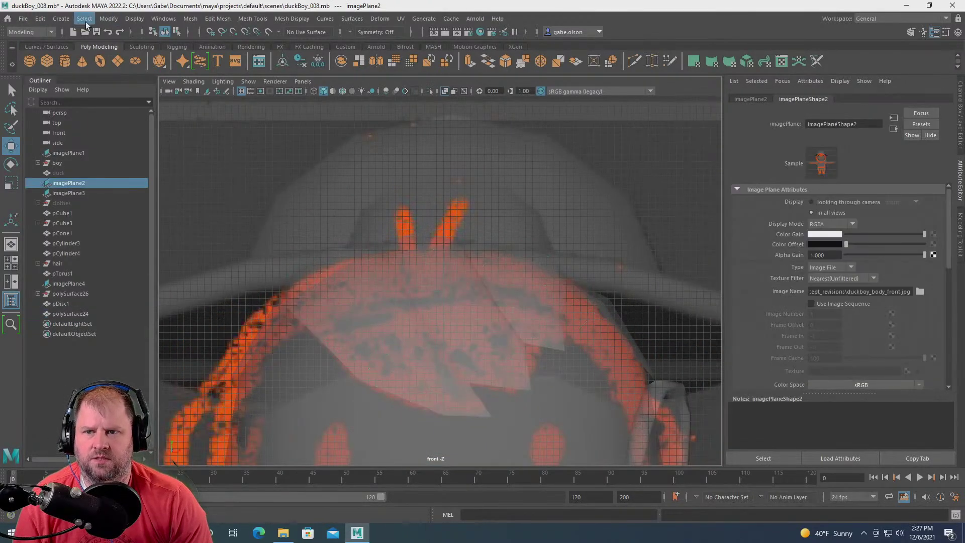
- Draw a CV curve from inside the hair up through the taller tuft sketch to its tip, with wireframe shown on the shaded meshes
click(60, 18)
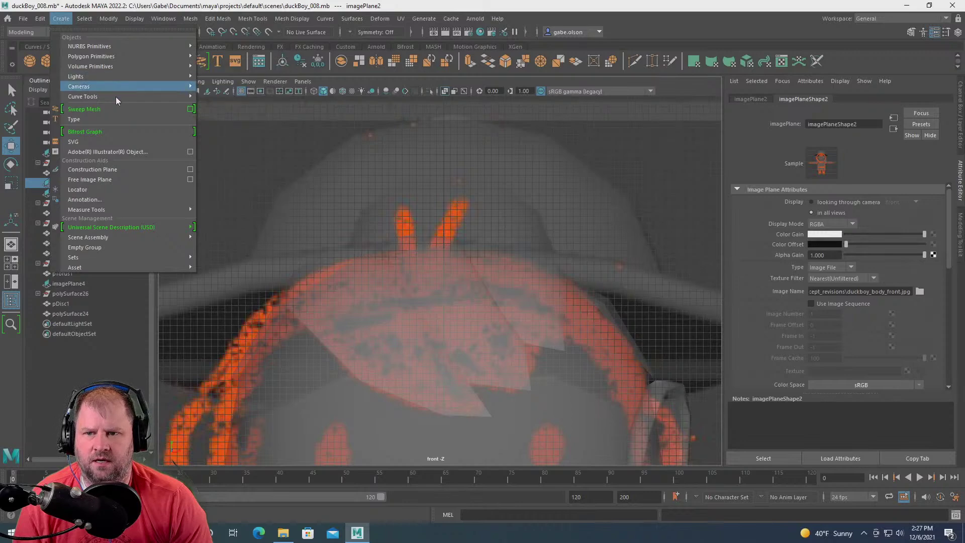
mouse_move(116, 99)
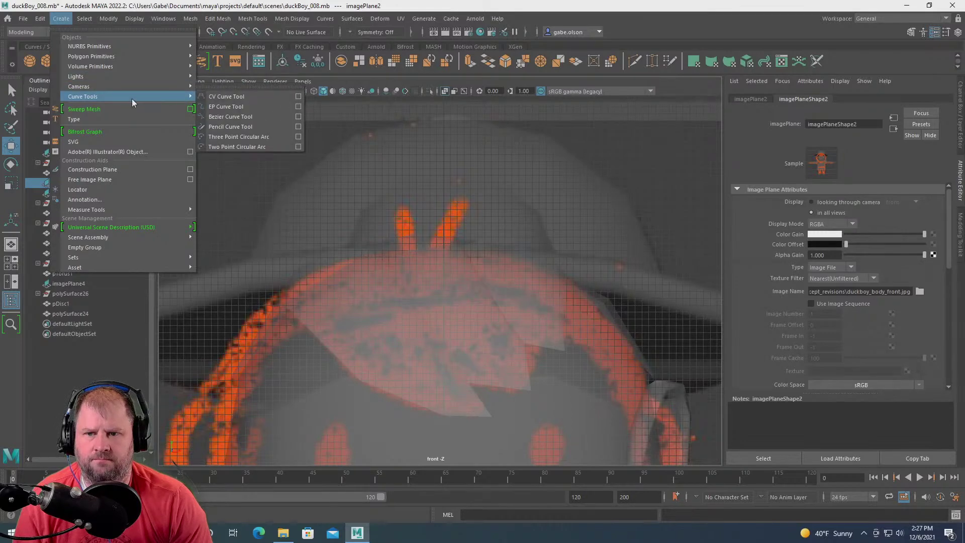
click(226, 96)
scroll(426, 290, down, 2)
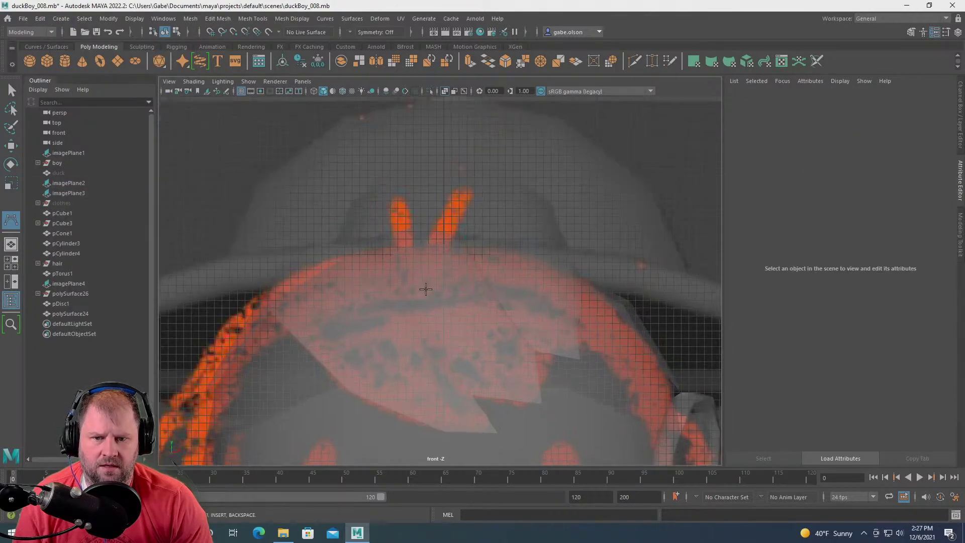
click(343, 91)
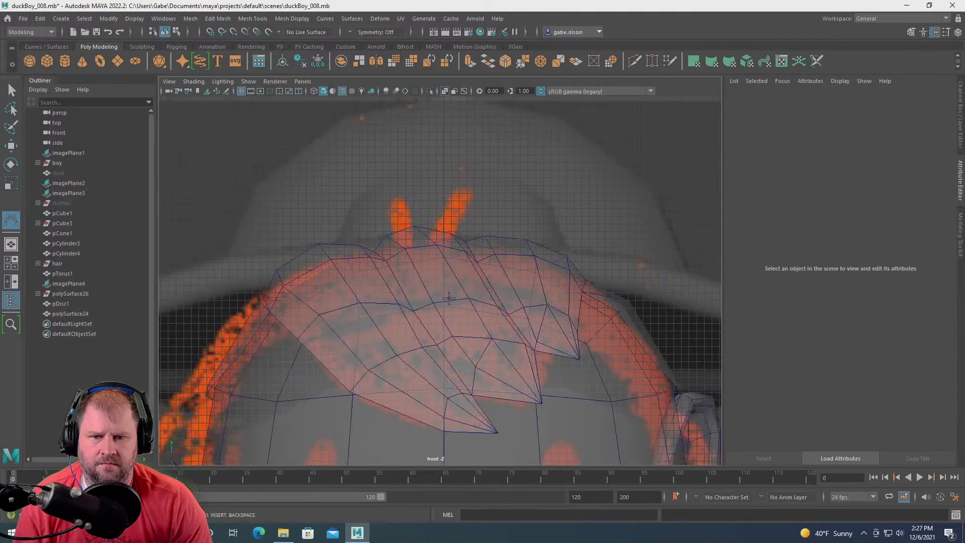
scroll(435, 298, up, 2)
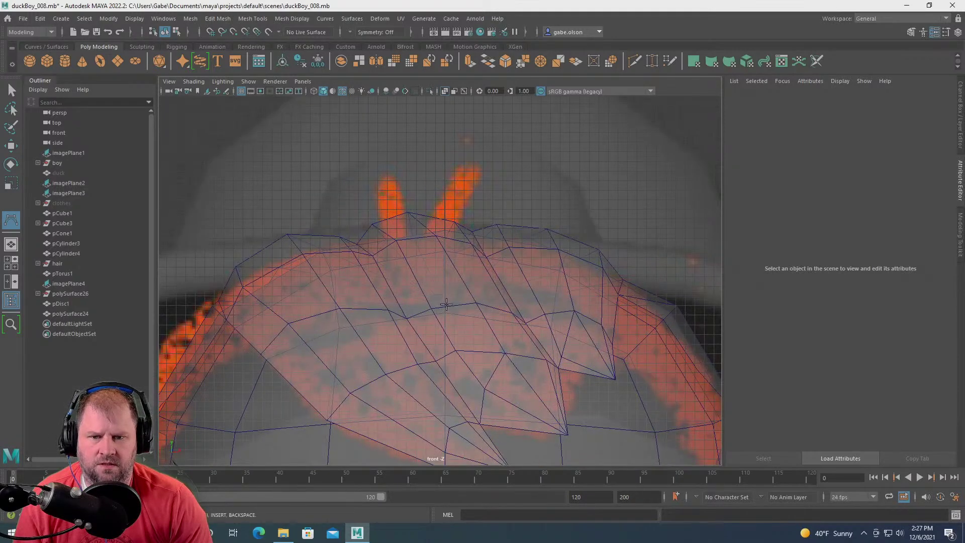
click(445, 303)
click(434, 274)
click(450, 208)
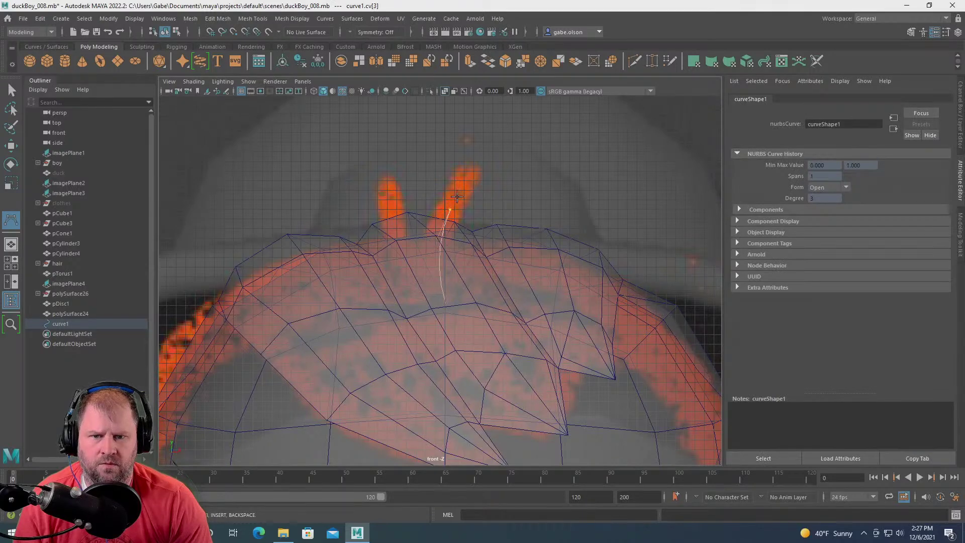
click(478, 169)
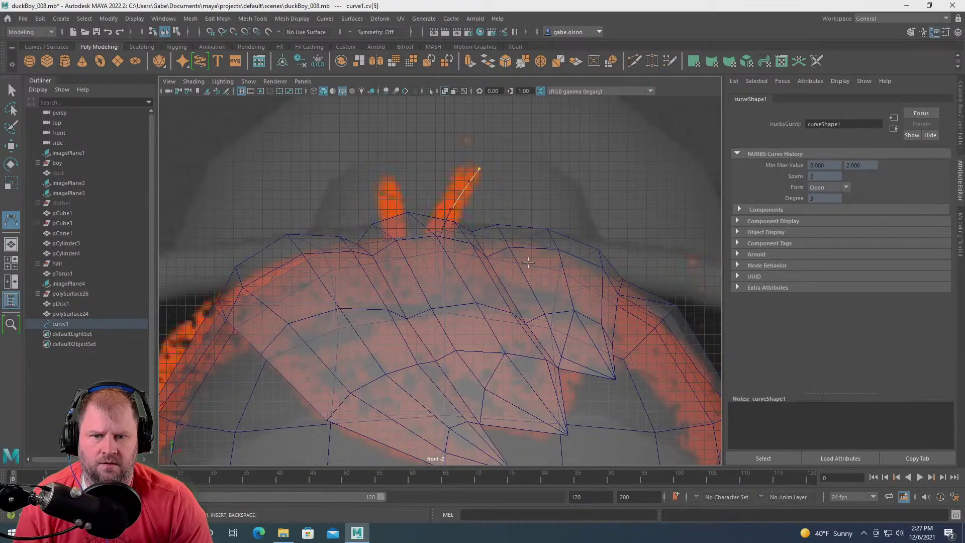
key(w)
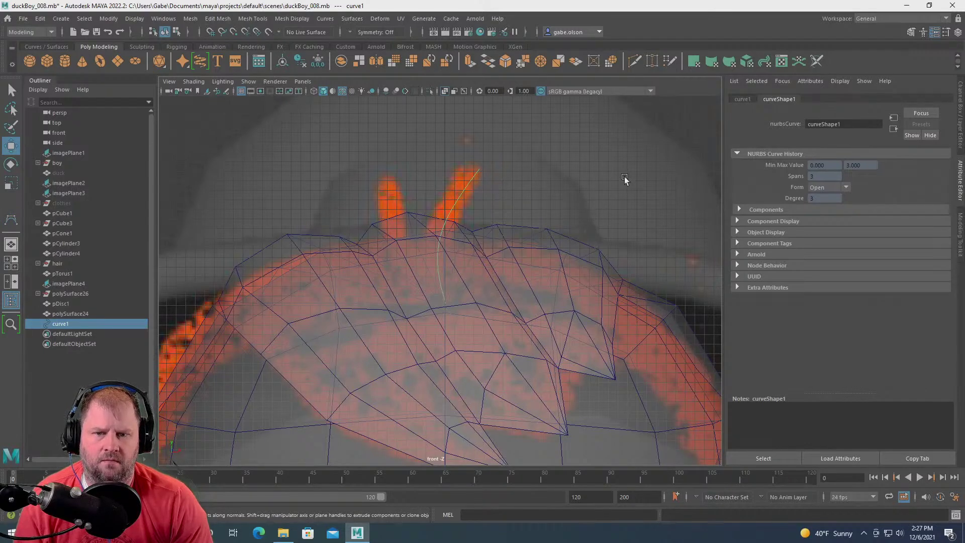
- Center the tuft curve's pivot and move the curve back along the depth axis onto the crown of the head
key(space)
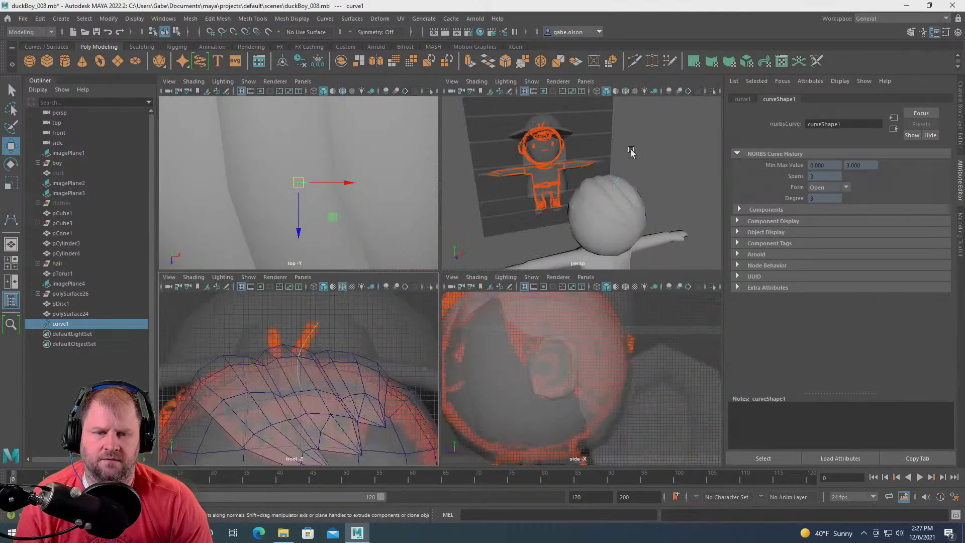
key(space)
alt+drag(637, 166, 546, 266)
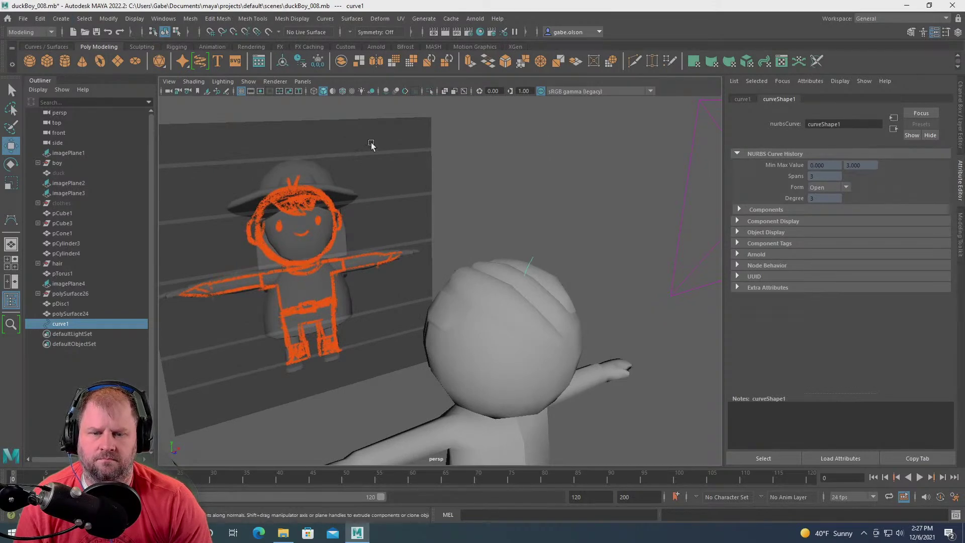
alt+drag(353, 147, 446, 233)
scroll(447, 234, down, 7)
scroll(448, 236, up, 2)
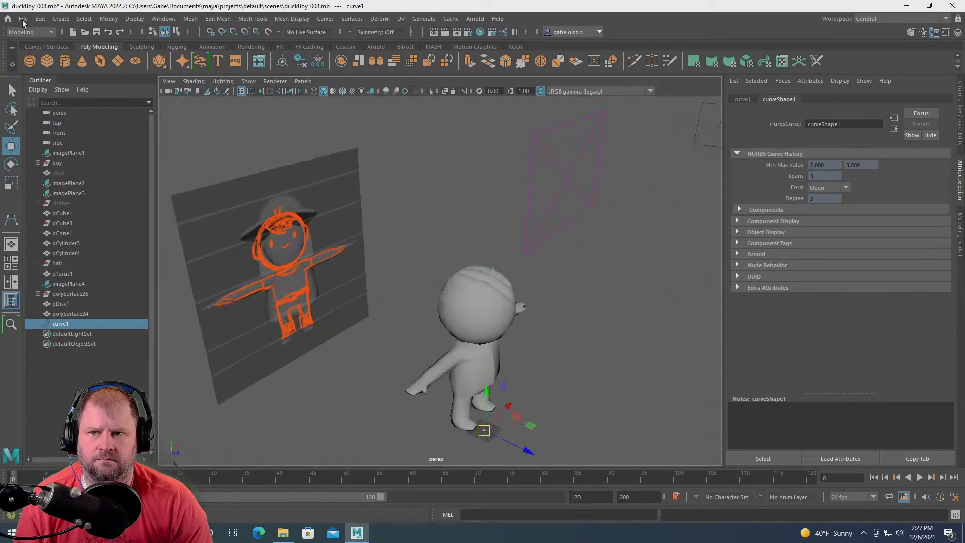
click(108, 18)
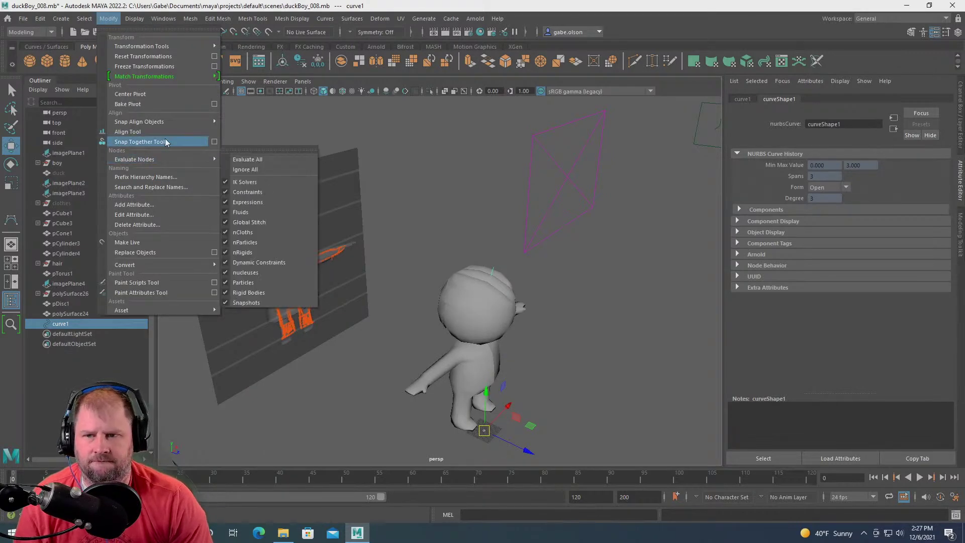
click(161, 94)
alt+drag(343, 221, 428, 297)
drag(575, 260, 417, 266)
key(f)
- Reshape the tuft curve by moving its control vertices so it bends in depth from inside the hair to the tip, and return to object selection
right_drag(408, 206, 361, 195)
alt+drag(373, 218, 416, 280)
scroll(397, 272, down, 3)
click(427, 323)
drag(468, 315, 460, 232)
click(420, 285)
click(418, 255)
drag(428, 266, 401, 244)
drag(458, 258, 453, 258)
drag(434, 299, 395, 274)
drag(452, 286, 448, 286)
drag(418, 325, 396, 305)
mouse_move(455, 300)
alt+mouse_down()
mouse_move(244, 286)
mouse_move(409, 275)
mouse_move(363, 256)
alt+mouse_up()
right_drag(439, 231, 469, 213)
click(469, 214)
- Create a polygon cube and move it up to the back of the head beside the tuft curve
scroll(454, 212, down, 5)
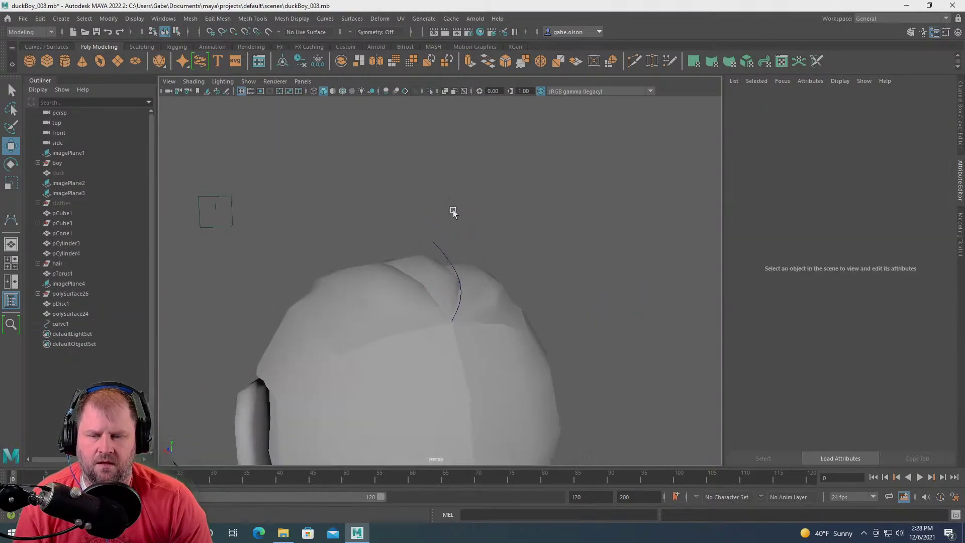
alt+drag(454, 212, 425, 223)
click(44, 60)
scroll(382, 272, down, 5)
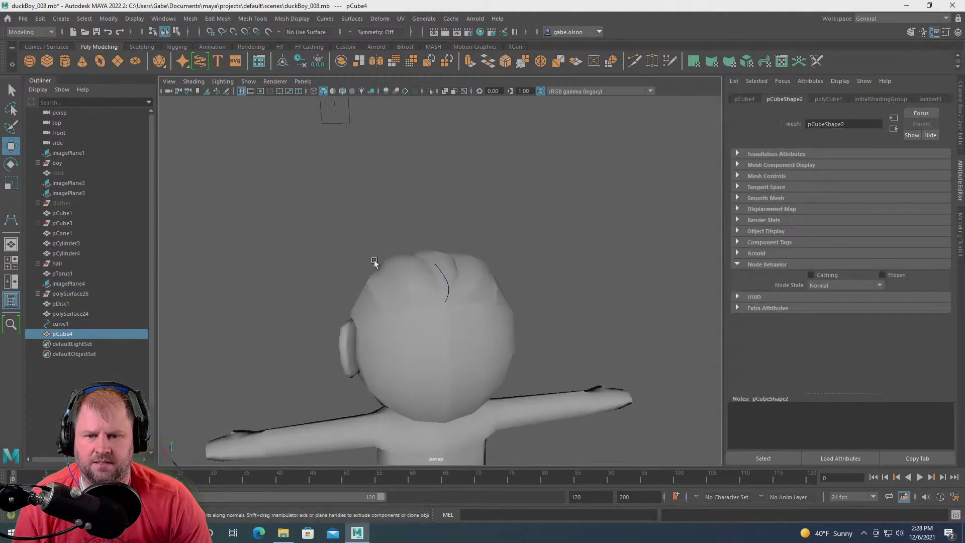
scroll(430, 291, up, 5)
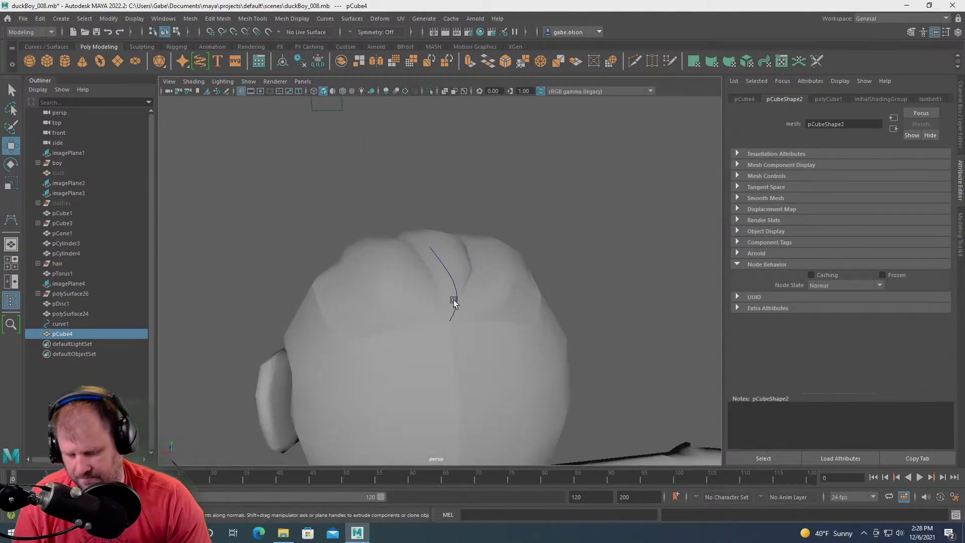
mouse_move(460, 279)
middle_down()
mouse_move(435, 256)
mouse_move(456, 295)
middle_up()
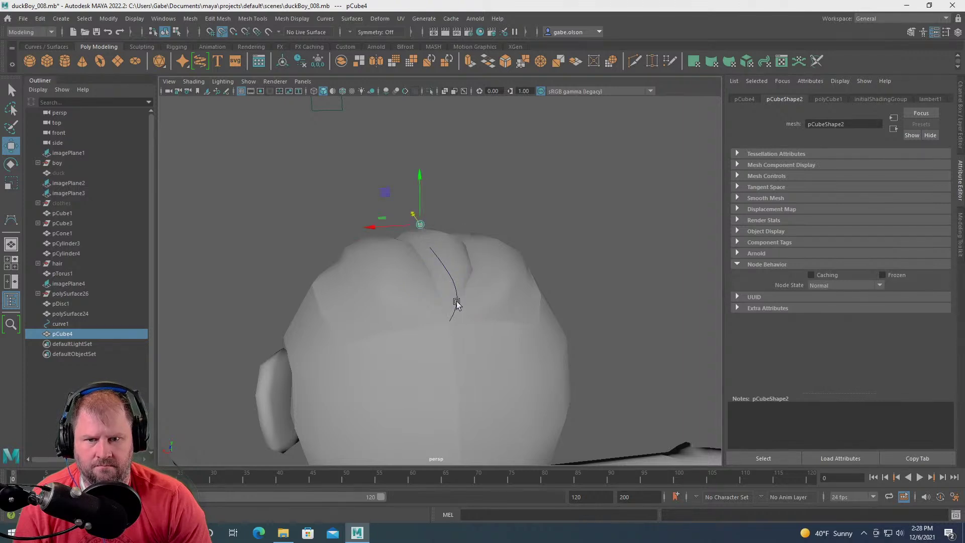
middle_drag(416, 218, 392, 224)
- Isolate the cube and the tuft curve, and snap the cube to the curve's lower end
shift+click(390, 229)
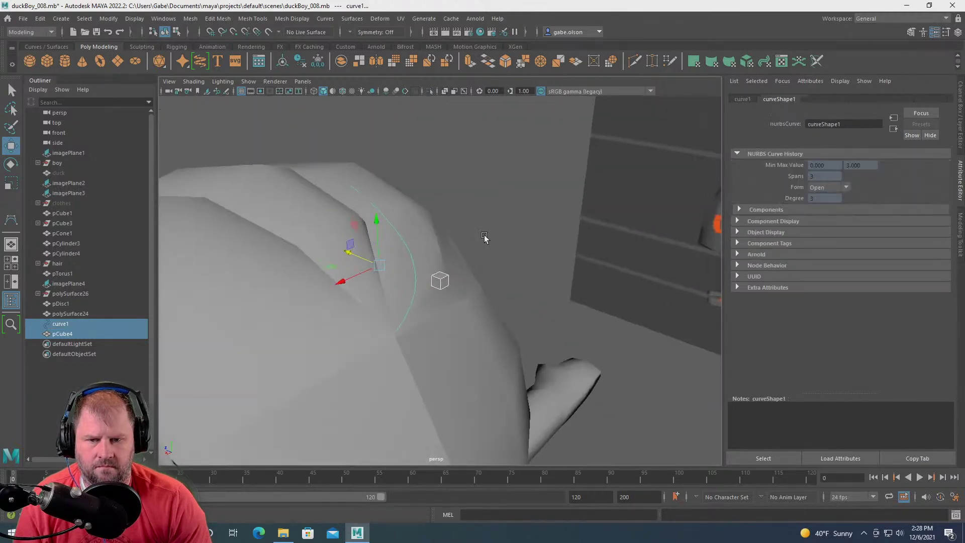
key(ctrl+1)
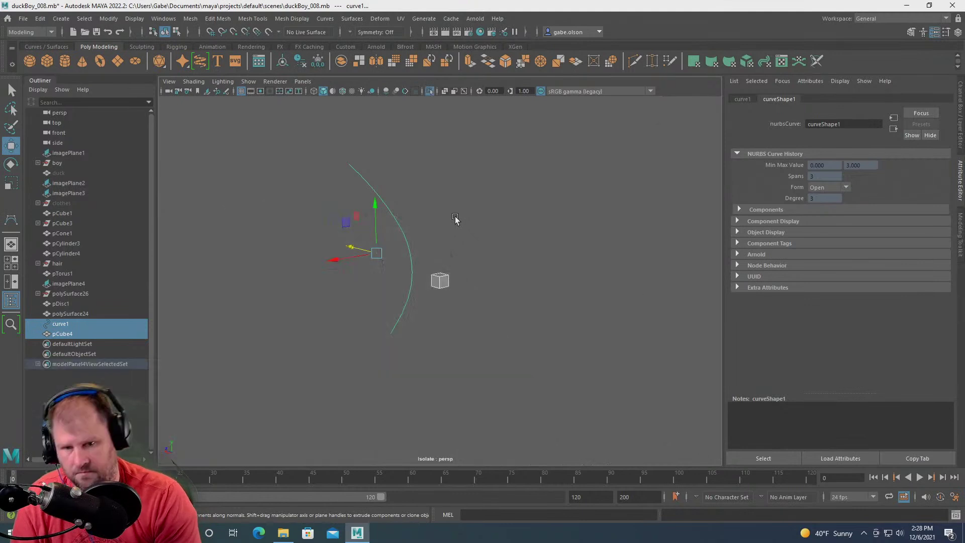
click(447, 280)
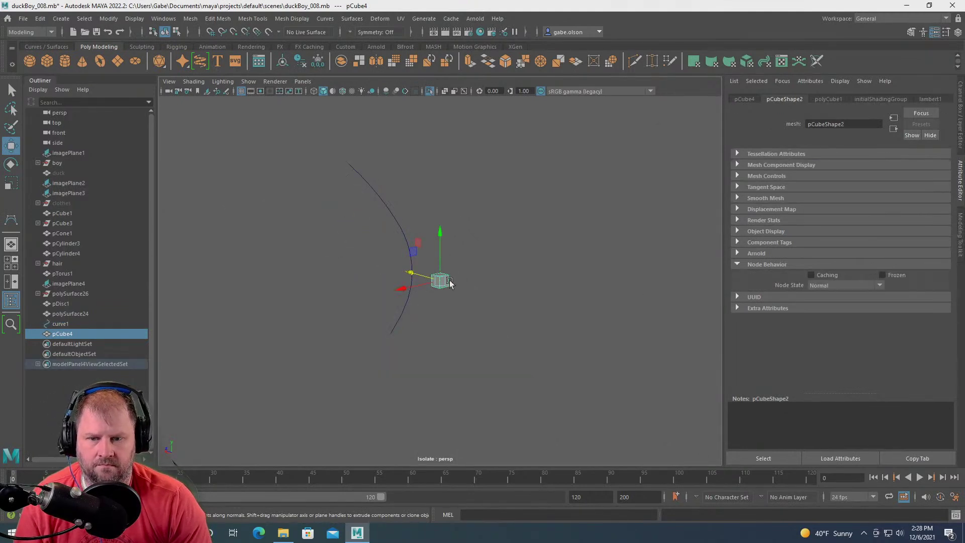
key(c)
key(c)
drag(440, 286, 387, 350)
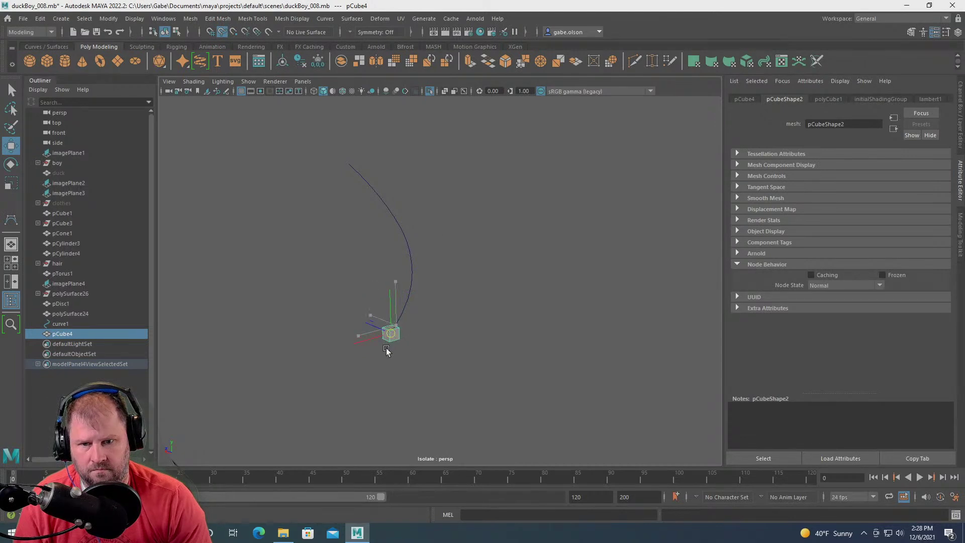
- Rotate the cube so that one face points along the start of the tuft curve
key(e)
drag(430, 318, 428, 347)
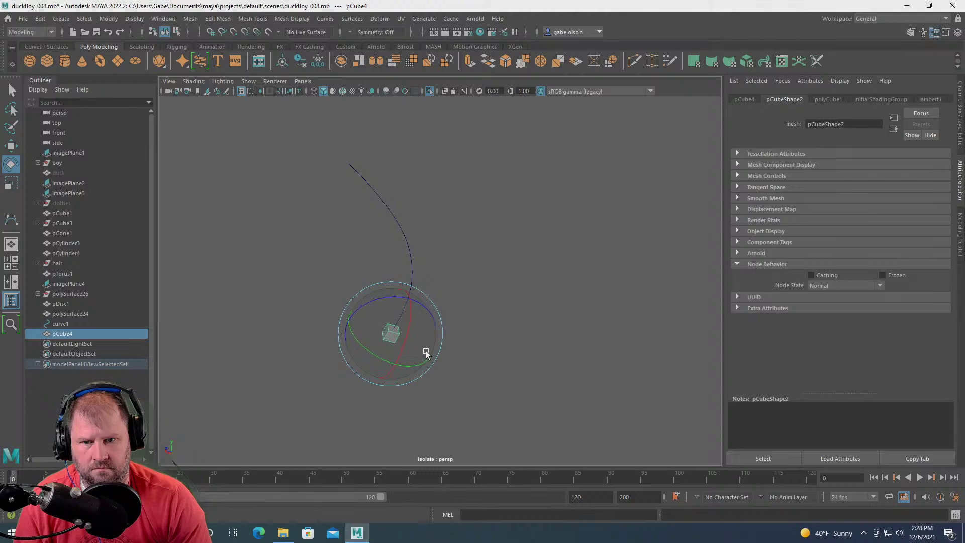
key(w)
click(487, 302)
alt+drag(487, 302, 459, 306)
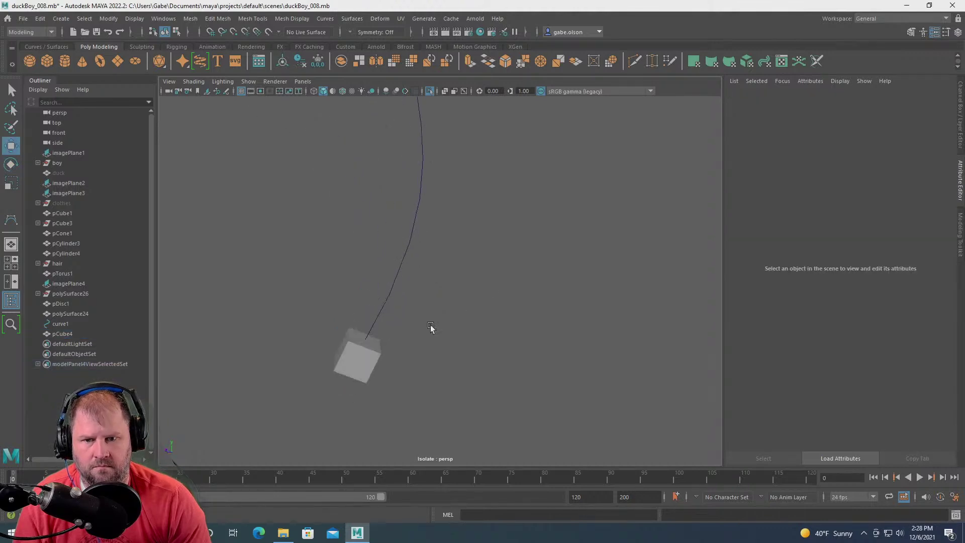
- Extrude the cube's face at the start of the tuft curve along that curve
click(377, 336)
right_click(375, 334)
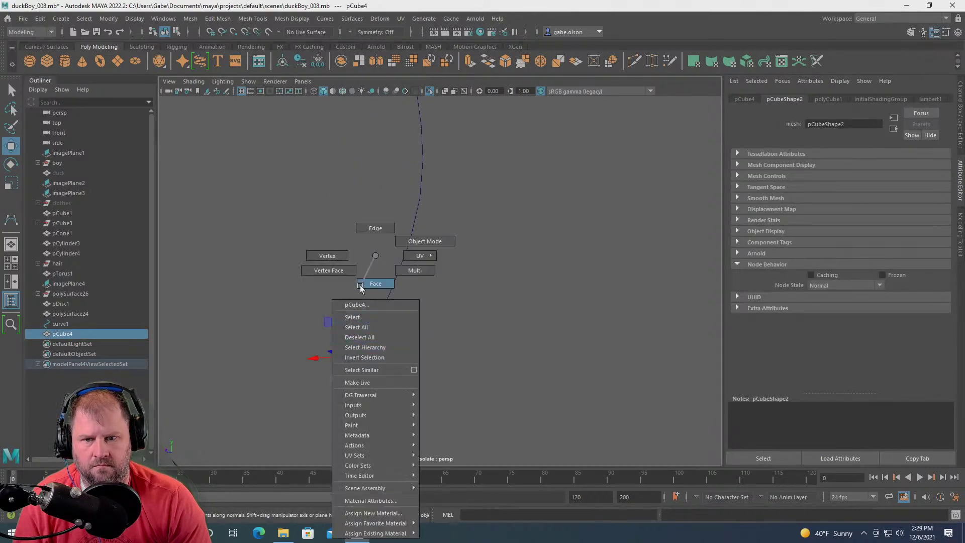
click(362, 284)
click(369, 340)
shift+click(418, 206)
key(f)
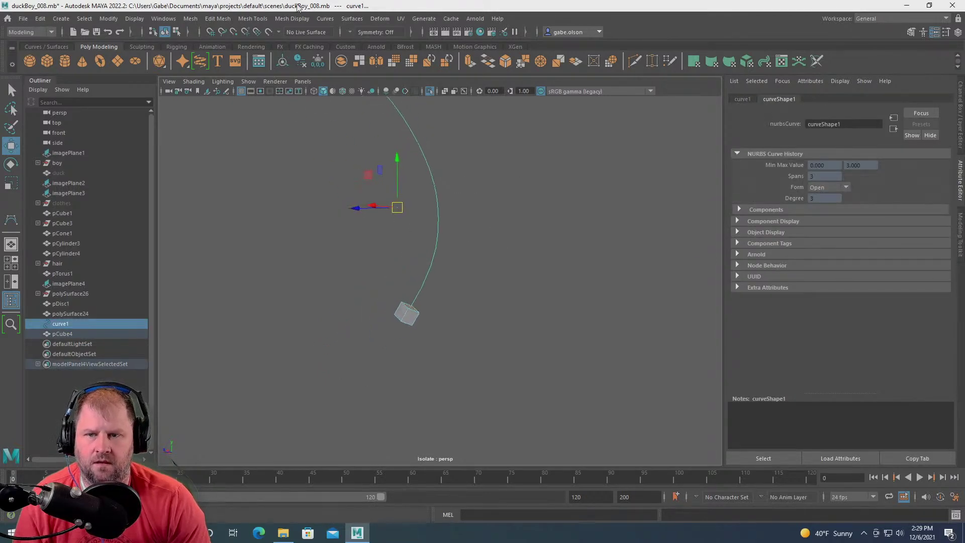
shift+right_click(485, 262)
click(484, 288)
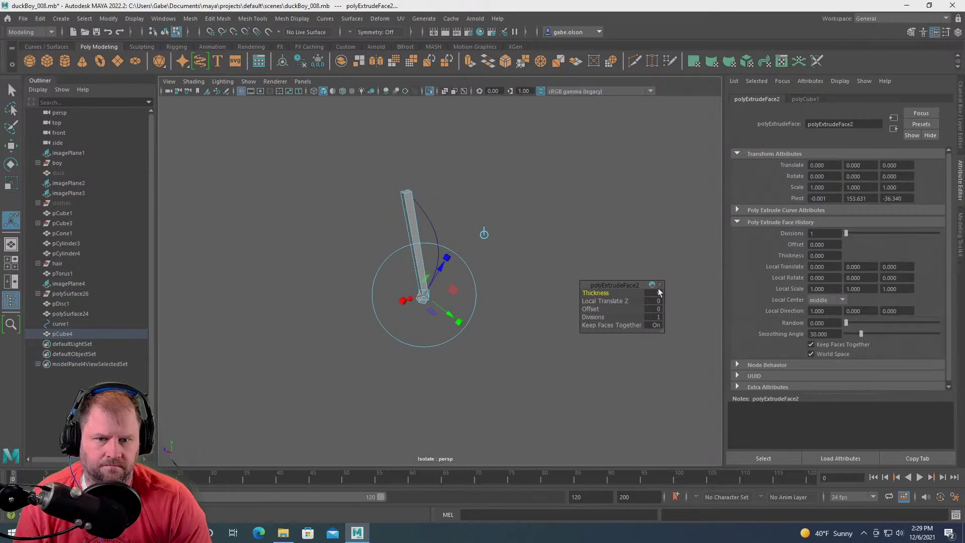
- Set the extrusion's divisions to 8 so that it follows the curve
scroll(660, 317, up, 3)
click(659, 316)
text(8)
key(Return)
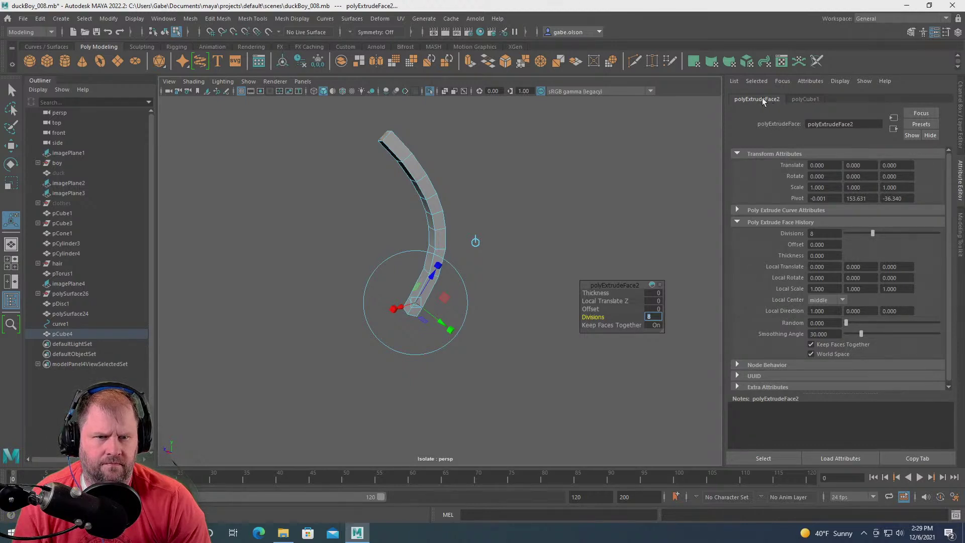
- Examine the extruded tuft and the extrusion's curve, face history, node behavior and extra attributes
scroll(817, 312, down, 1)
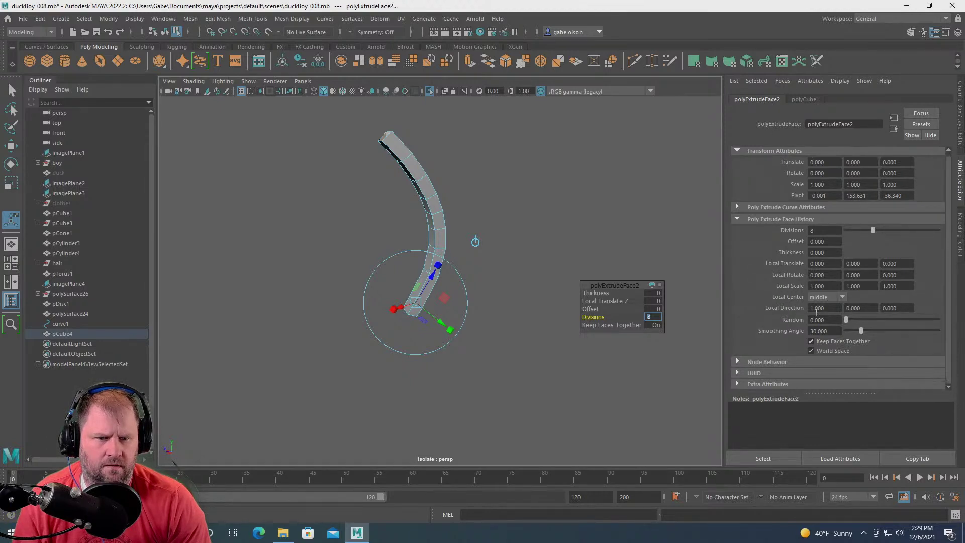
click(737, 384)
scroll(786, 330, up, 1)
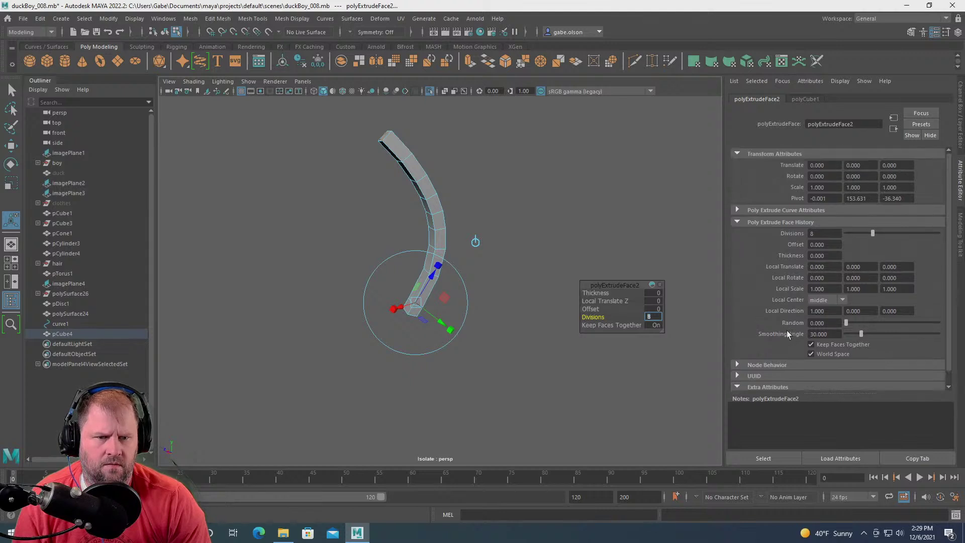
scroll(601, 296, up, 3)
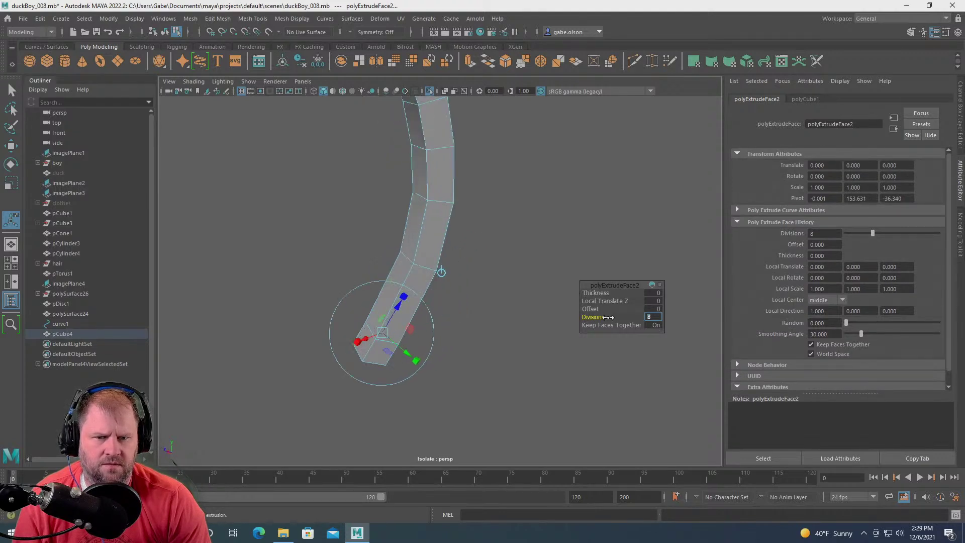
scroll(527, 320, down, 1)
scroll(529, 320, down, 1)
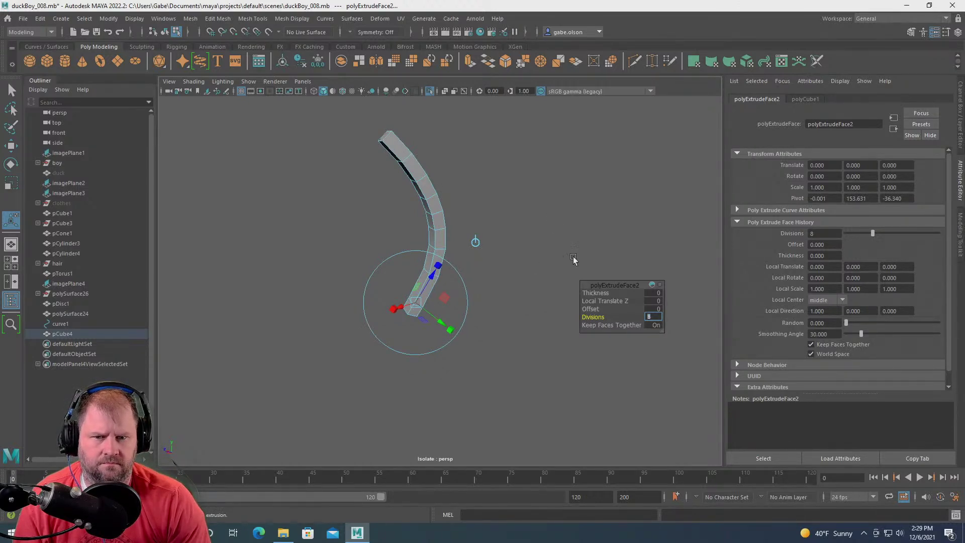
mouse_move(622, 200)
alt+mouse_down()
mouse_move(635, 198)
mouse_move(609, 206)
alt+mouse_up()
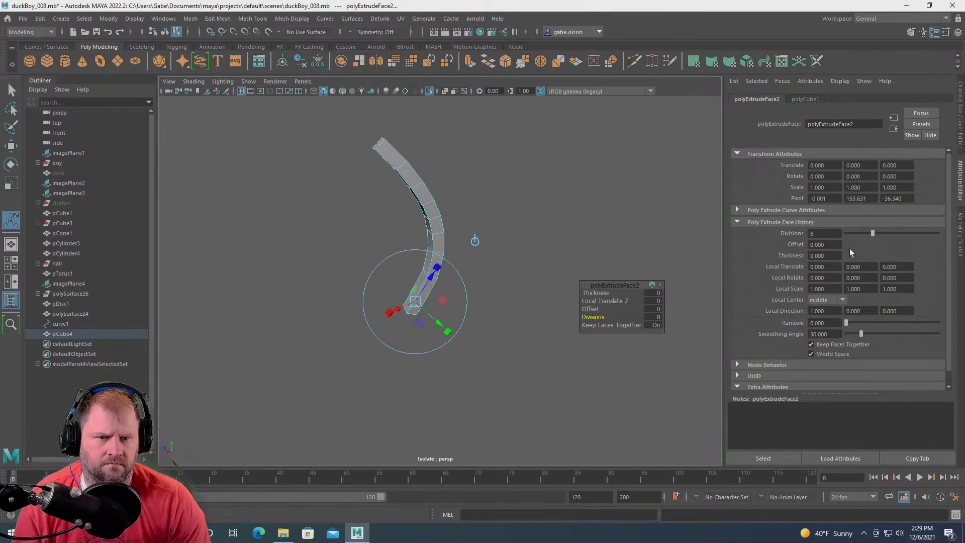
click(732, 210)
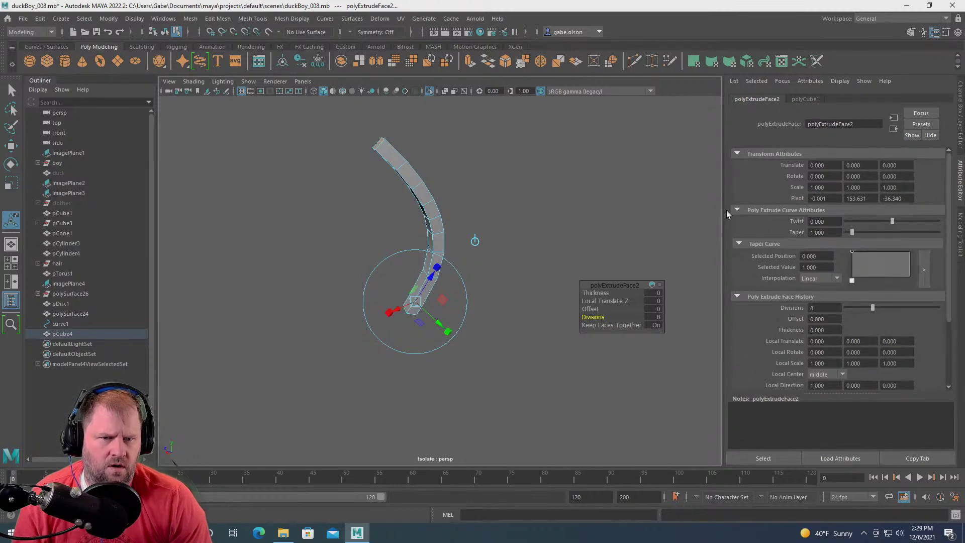
scroll(730, 213, down, 3)
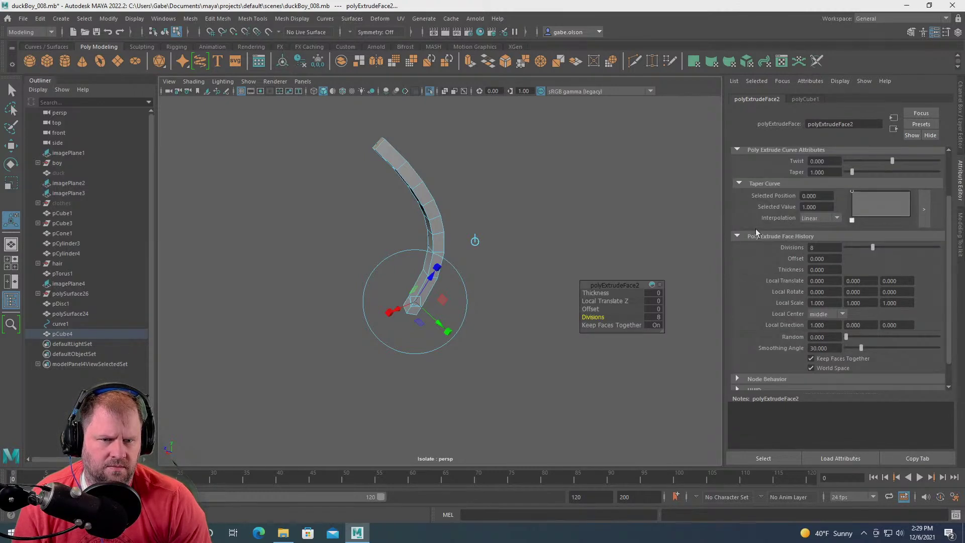
scroll(752, 224, down, 2)
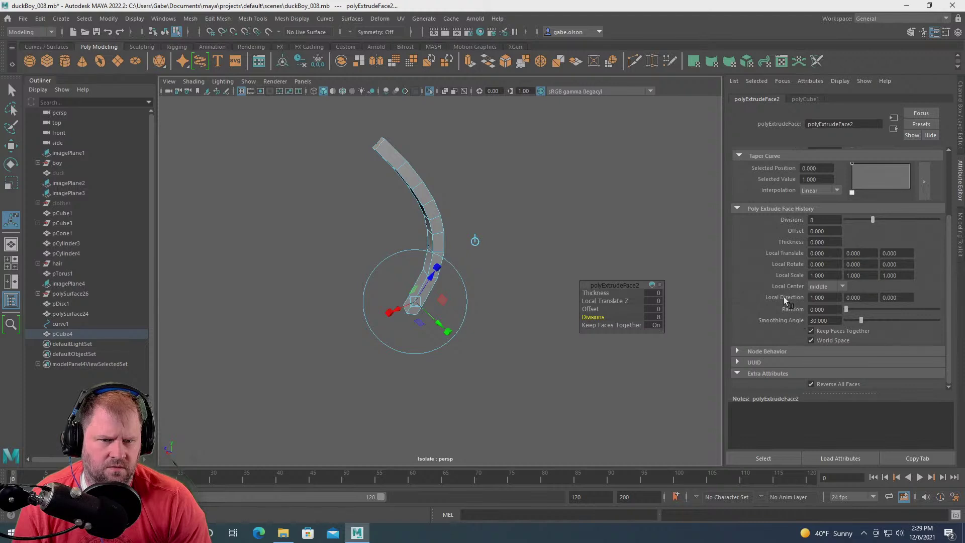
click(738, 351)
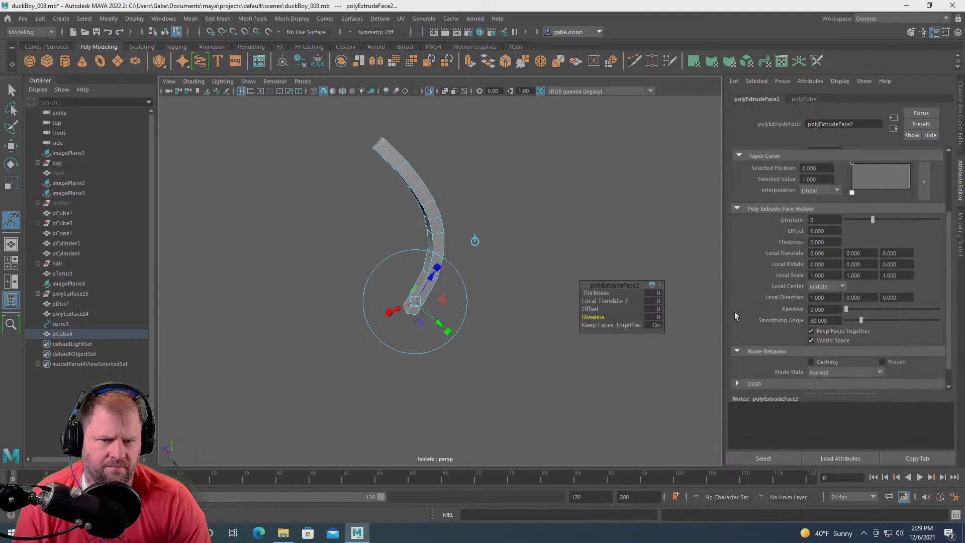
click(738, 362)
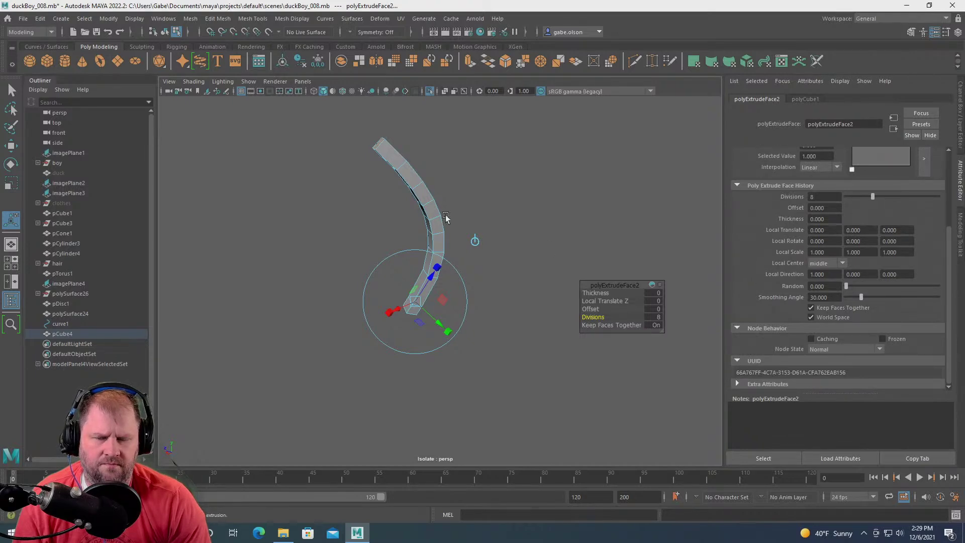
alt+drag(485, 226, 482, 217)
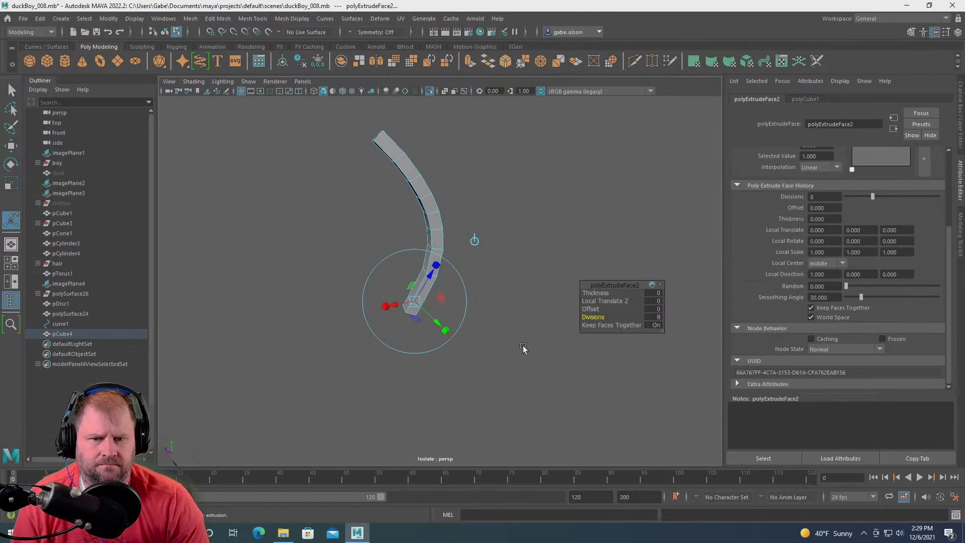
- Set the extrusion's offset to 0.1 and its thickness to 0.1
drag(591, 308, 590, 312)
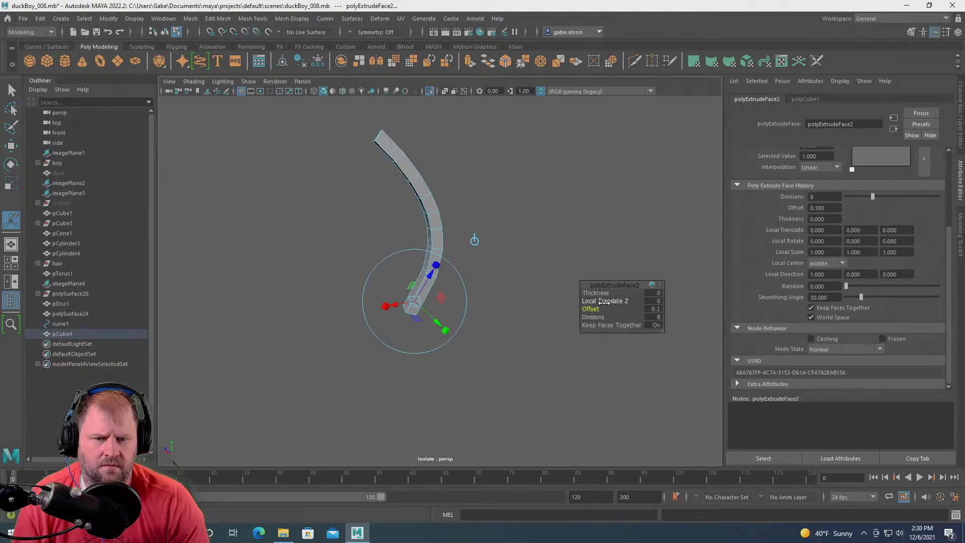
drag(601, 294, 476, 286)
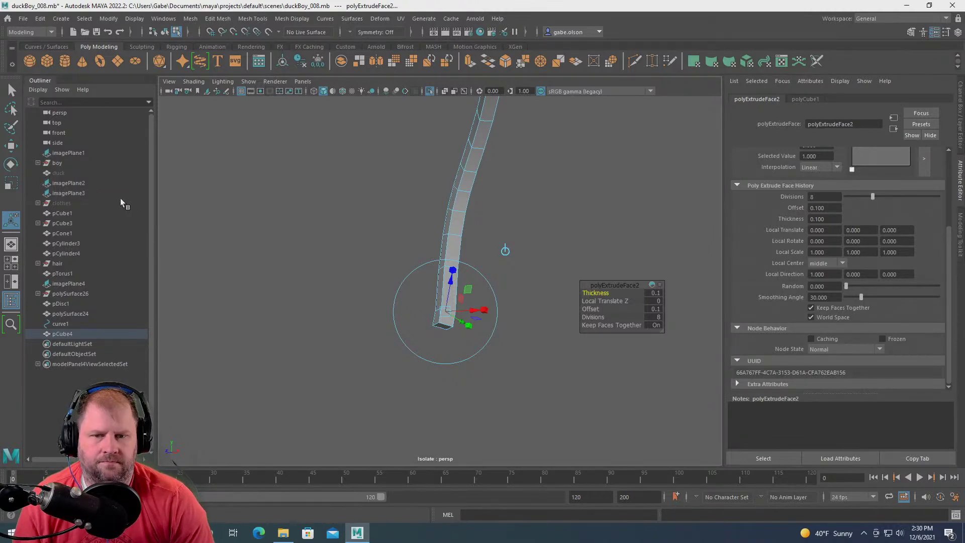
alt+drag(480, 244, 532, 272)
- Leave the extrusion and face editing, and select the extruded tuft as a whole object
key(w)
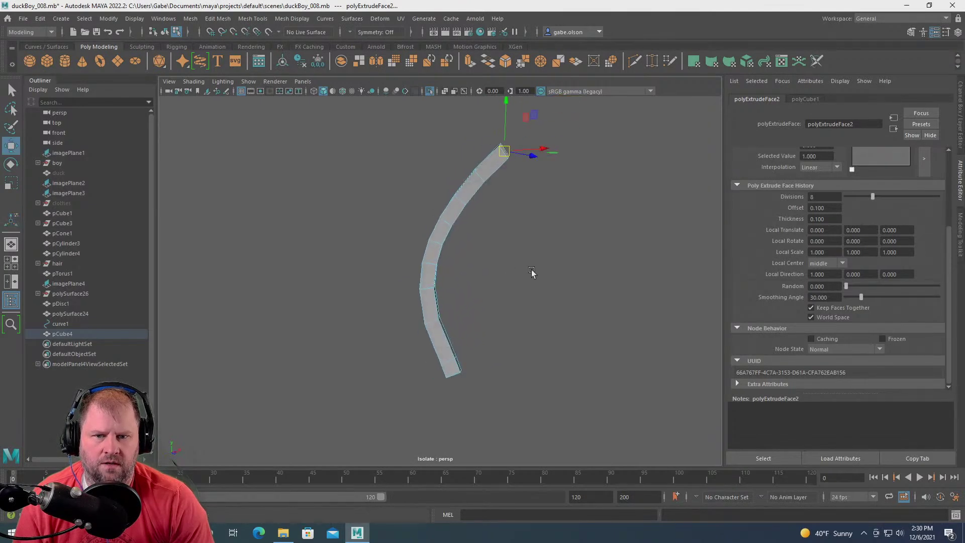
click(455, 236)
right_drag(457, 221, 500, 166)
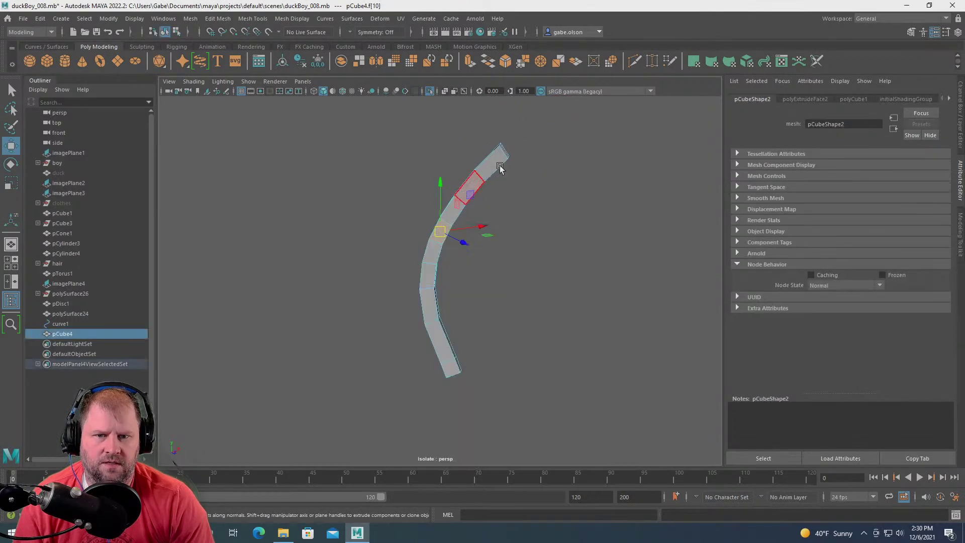
click(542, 263)
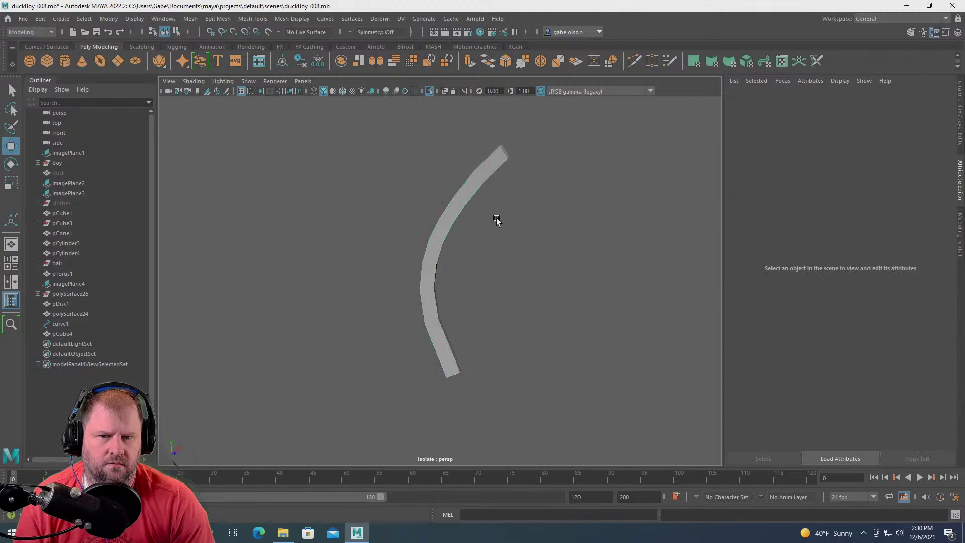
click(467, 205)
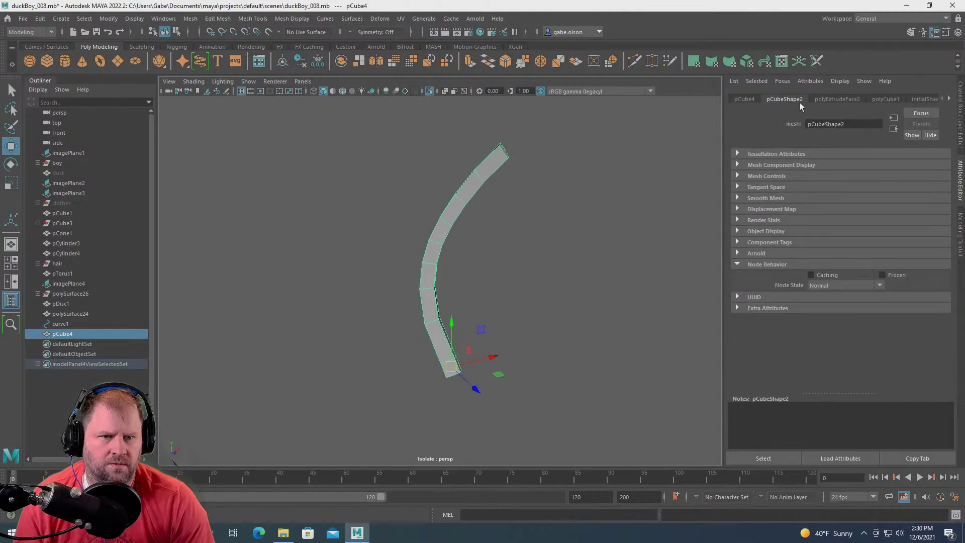
- Open the tuft's face-extrusion attributes and review its twist, taper and taper curve settings
click(842, 100)
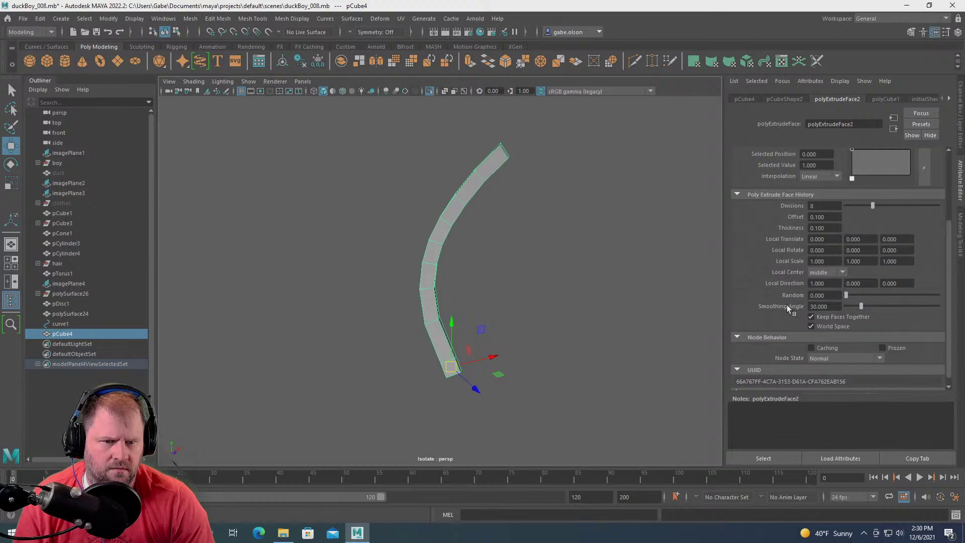
scroll(756, 301, up, 3)
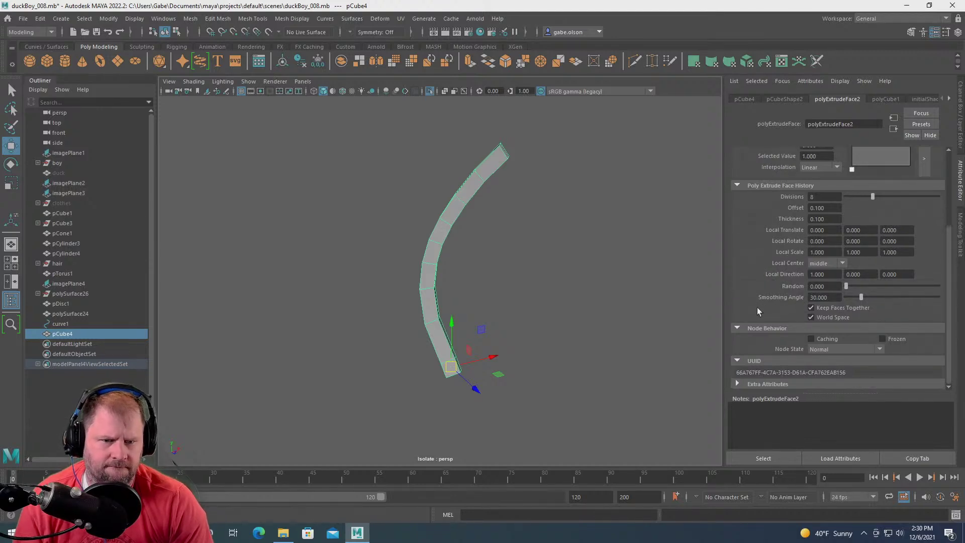
scroll(755, 311, up, 1)
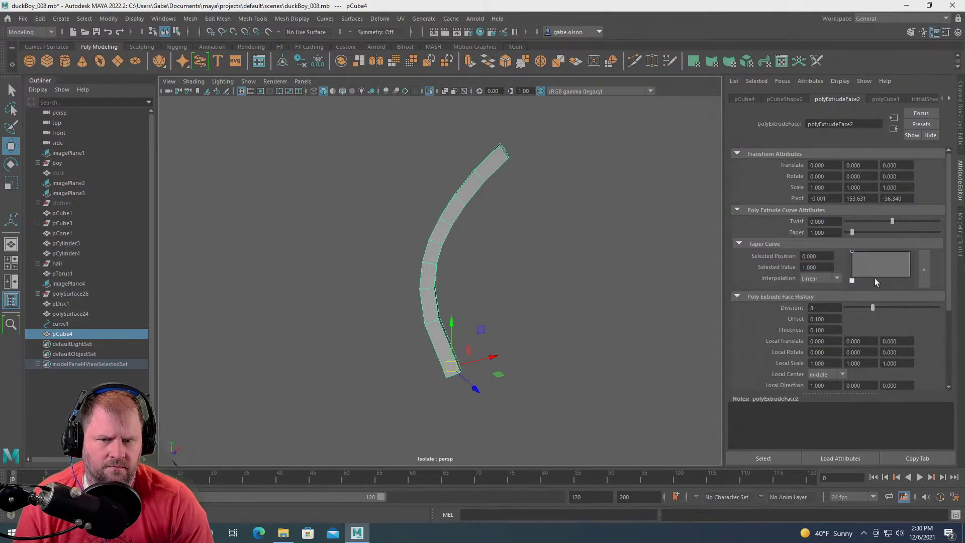
- Try narrowing the tuft by adding a lower point to the extrusion's taper curve, and undo it
drag(864, 273, 886, 258)
alt+drag(493, 224, 593, 211)
key(ctrl+z)
key(ctrl+z)
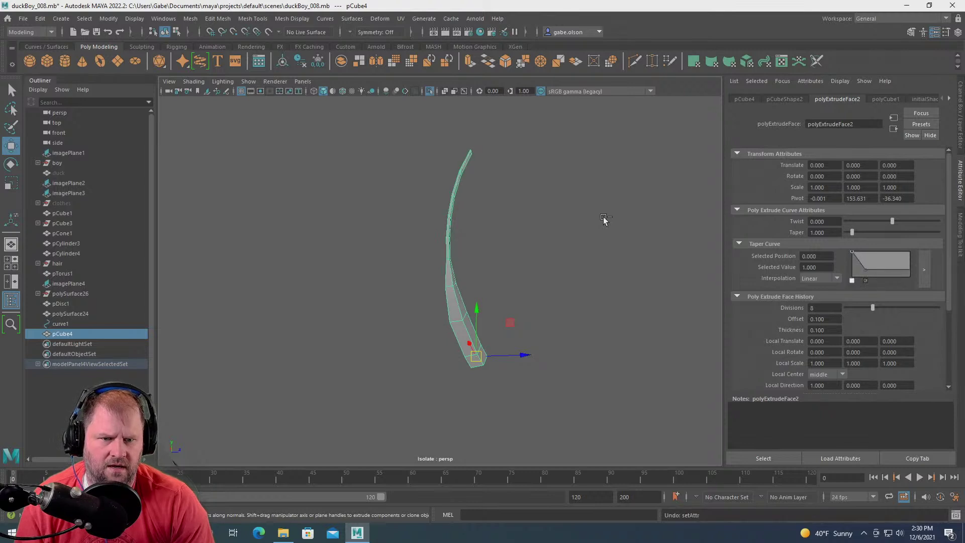
key(ctrl+z)
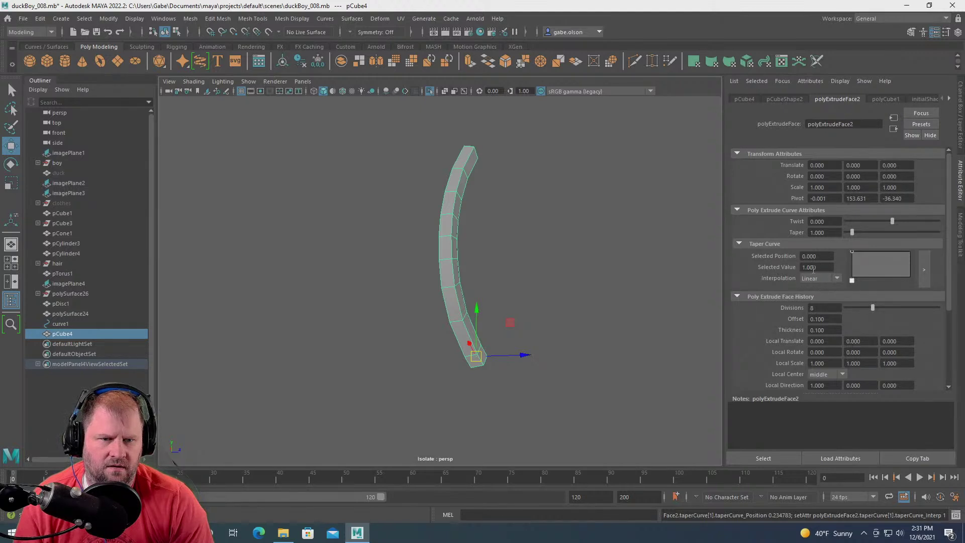
- Set the extrusion's taper to about 0.247 and its twist to about 37.582
drag(852, 234, 847, 239)
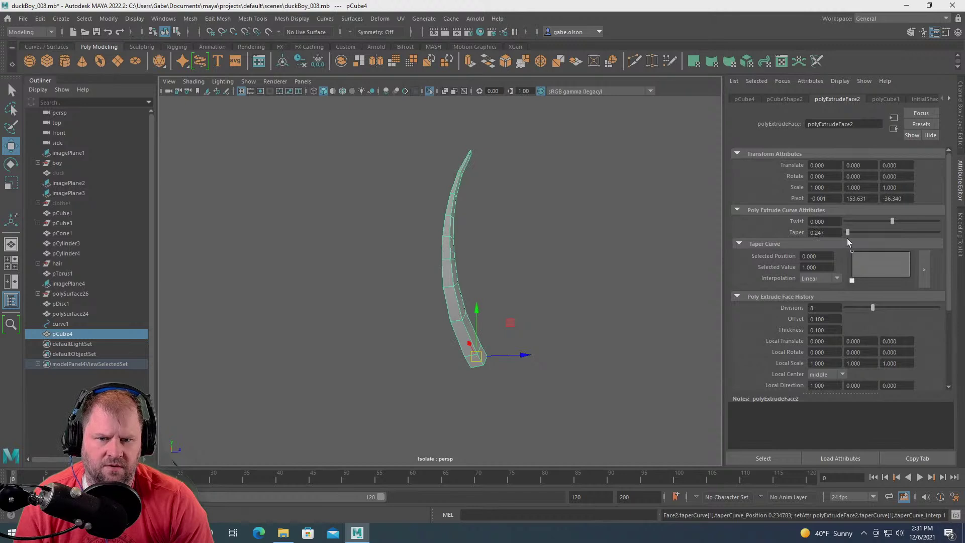
drag(891, 222, 847, 237)
mouse_move(543, 262)
alt+mouse_down()
mouse_move(458, 266)
mouse_move(560, 258)
mouse_move(526, 271)
mouse_move(420, 261)
mouse_move(588, 263)
mouse_move(547, 259)
alt+mouse_up()
scroll(573, 269, up, 1)
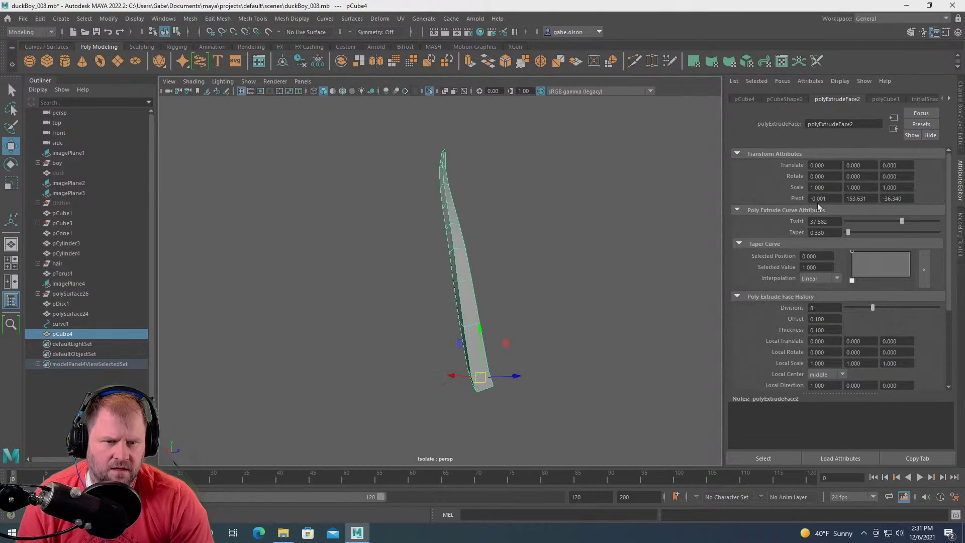
drag(845, 230, 847, 229)
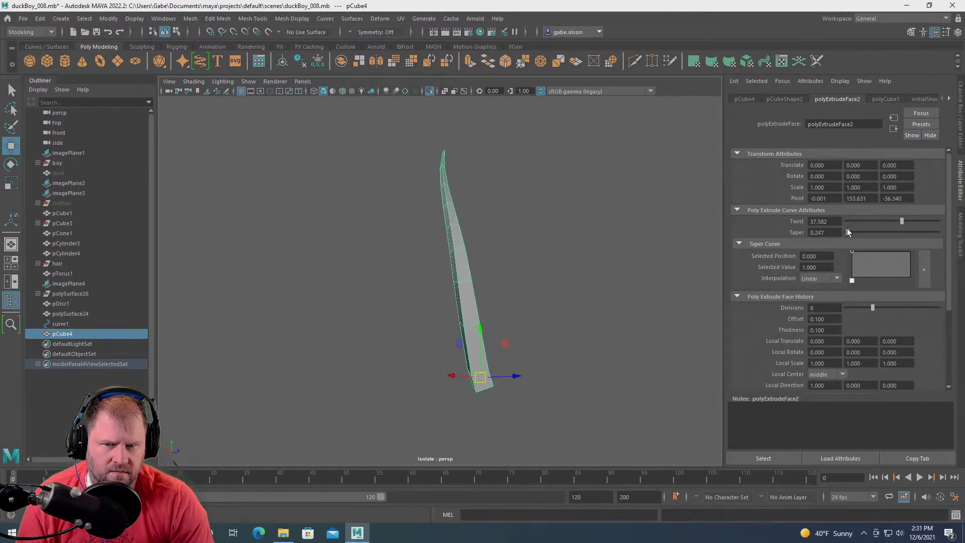
mouse_move(620, 230)
alt+mouse_down()
mouse_move(583, 219)
mouse_move(621, 239)
alt+mouse_up()
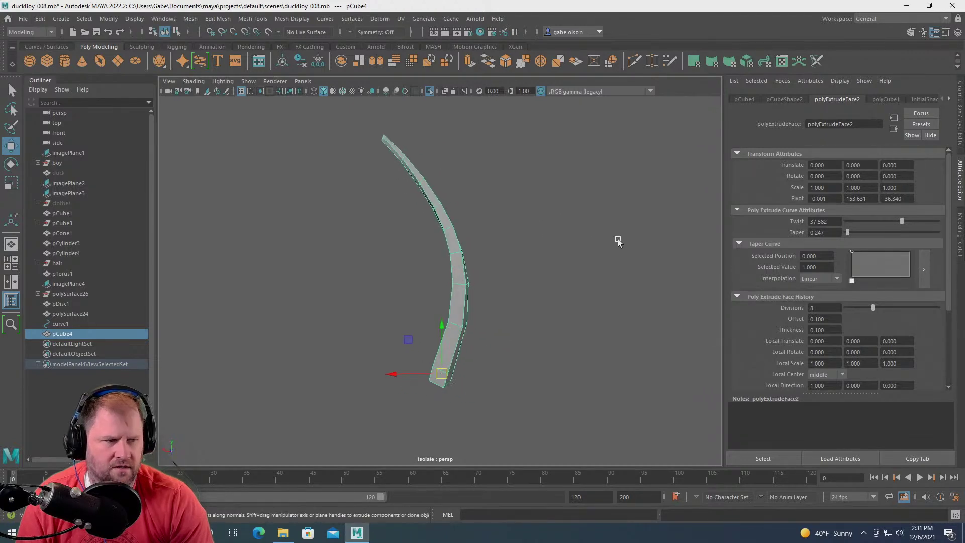
- Set the extrusion's thickness to 0.2
click(830, 330)
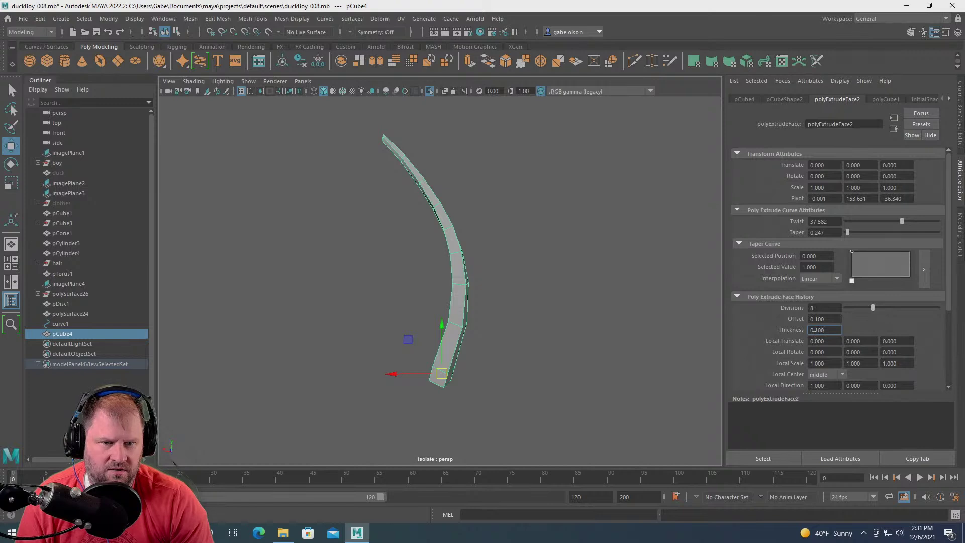
text(0.2)
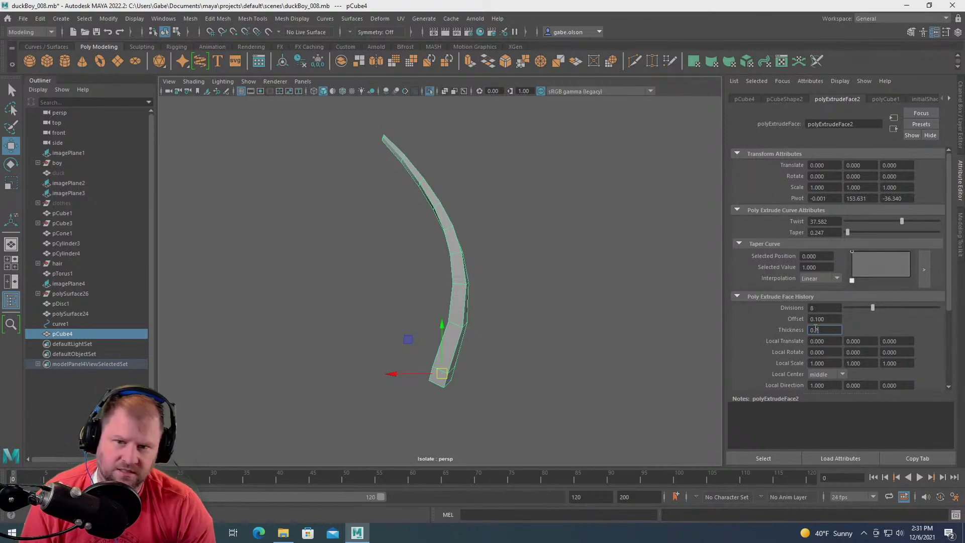
key(Return)
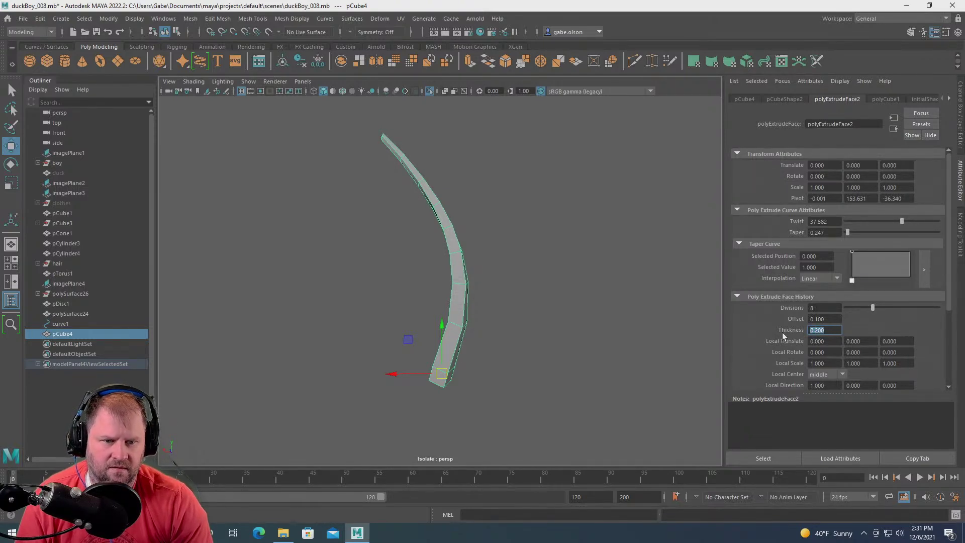
- Try a thickness of 1 for the tuft's extrusion
text(1)
key(Return)
alt+drag(559, 312, 569, 298)
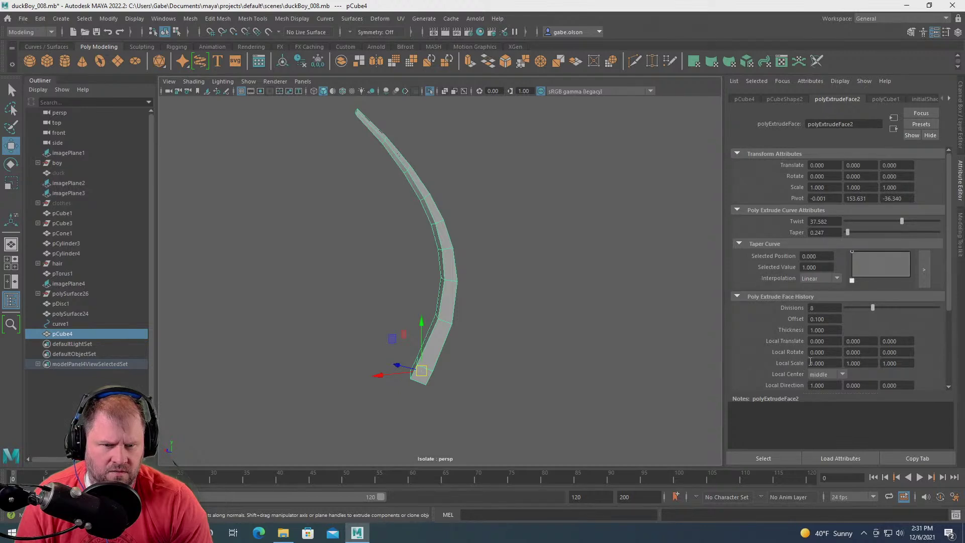
- Try a local scale of 2 on all three axes of the tuft's extrusion
click(832, 362)
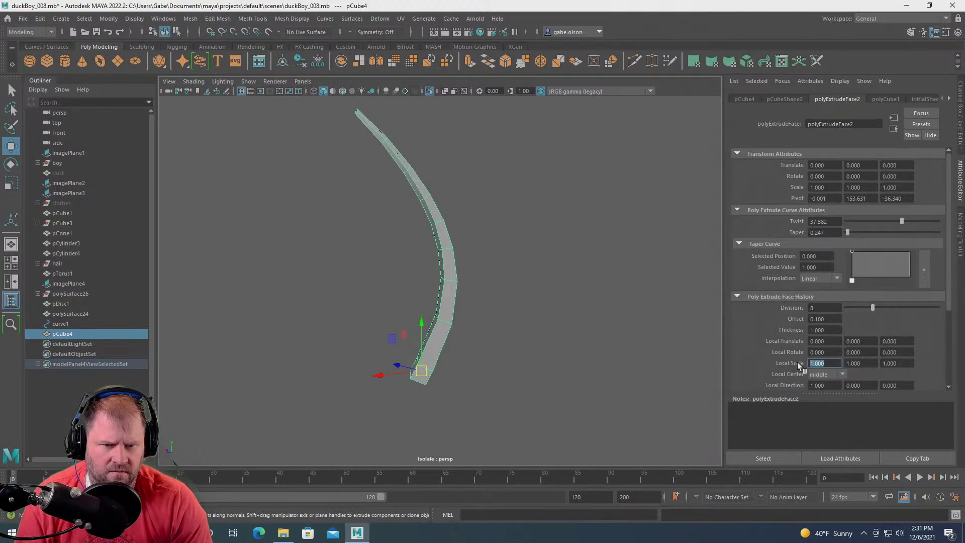
text(2)
key(Return)
key(Tab)
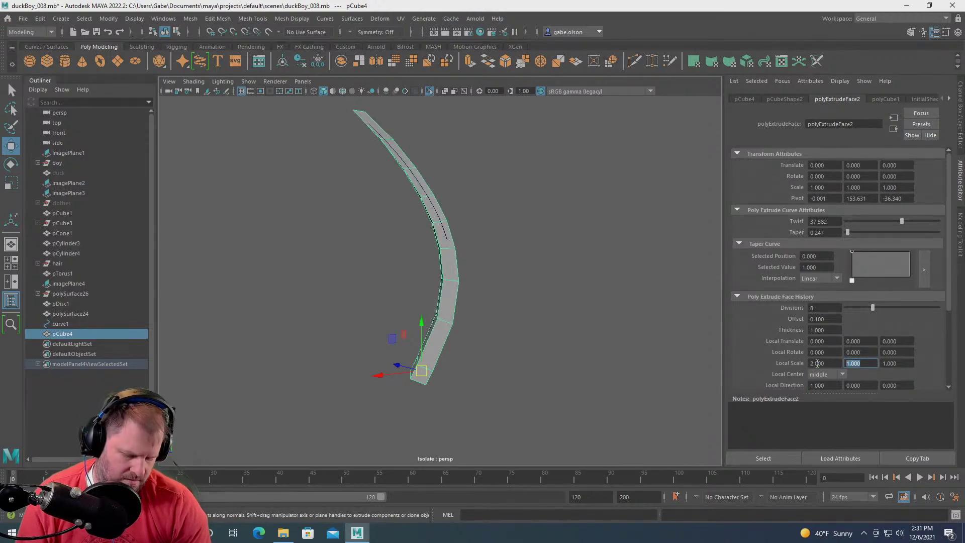
text(2)
key(Return)
key(Tab)
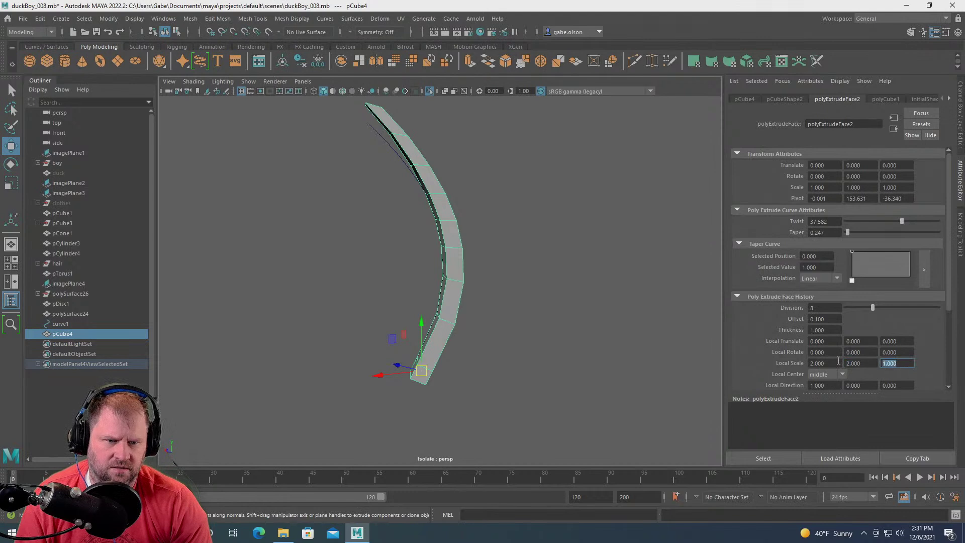
text(2)
key(Return)
- Undo the local scale changes and the last thickness change on the extrusion
alt+drag(455, 266, 545, 289)
key(ctrl+z)
key(ctrl+z)
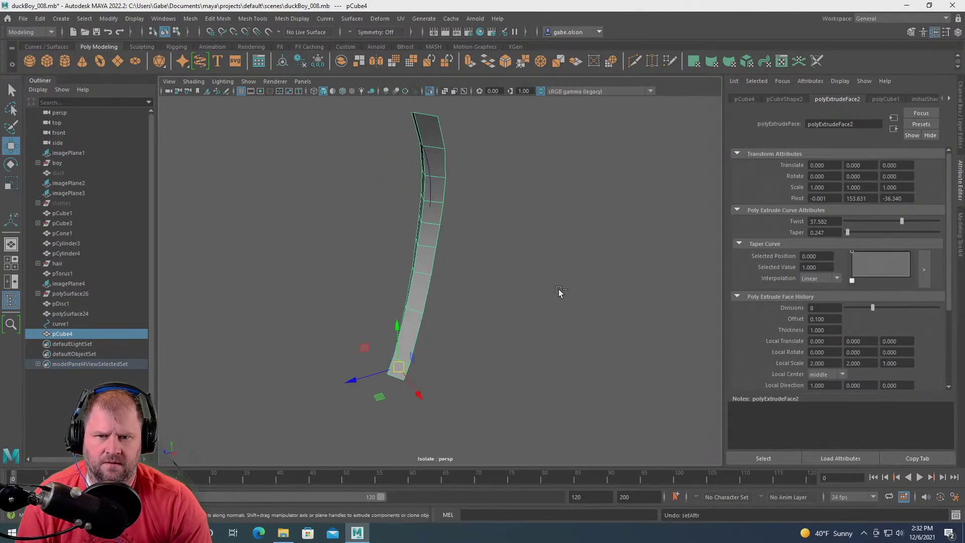
key(ctrl+z)
- Leave the isolated view of the tuft and delete the construction history of all objects in the scene
mouse_move(570, 290)
alt+mouse_down()
mouse_move(484, 271)
mouse_move(485, 261)
mouse_move(508, 260)
mouse_move(500, 297)
mouse_move(511, 305)
mouse_move(437, 258)
mouse_move(450, 255)
mouse_move(461, 254)
mouse_move(465, 280)
mouse_move(436, 301)
alt+mouse_up()
click(499, 297)
key(ctrl+1)
click(428, 304)
mouse_move(455, 282)
alt+mouse_down()
mouse_move(303, 248)
mouse_move(352, 258)
mouse_move(420, 251)
mouse_move(396, 254)
mouse_move(477, 274)
alt+mouse_up()
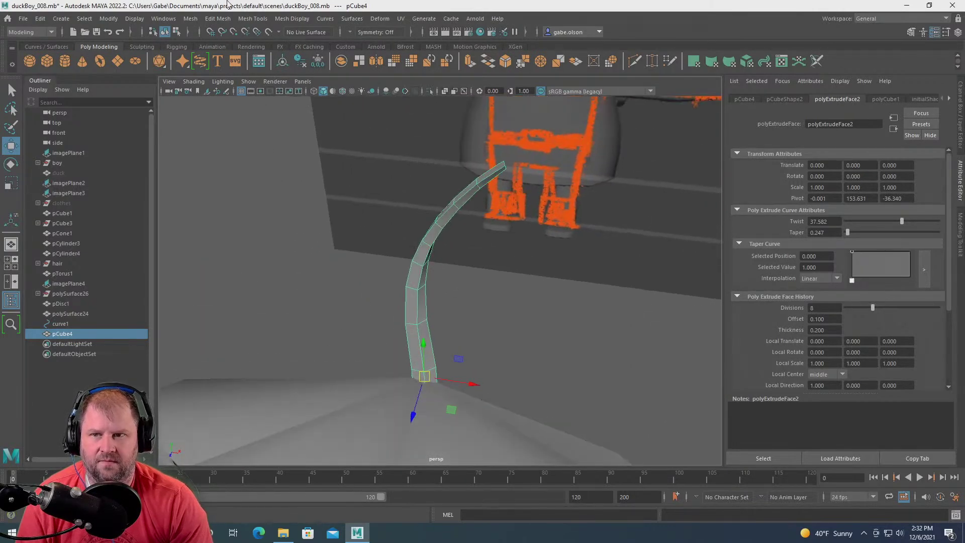
click(40, 19)
mouse_move(101, 149)
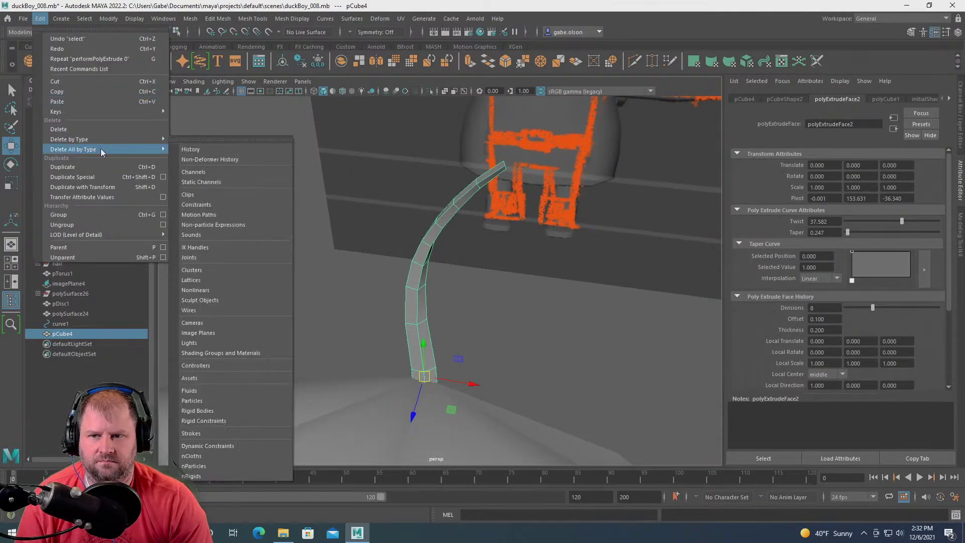
click(208, 149)
alt+drag(477, 274, 498, 278)
click(501, 294)
click(430, 300)
key(ctrl+1)
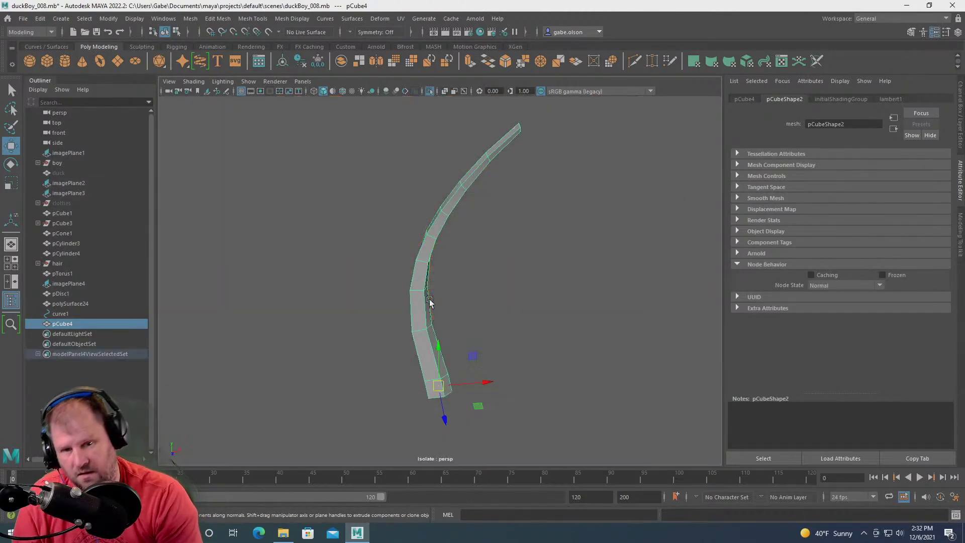
scroll(480, 282, down, 3)
click(475, 287)
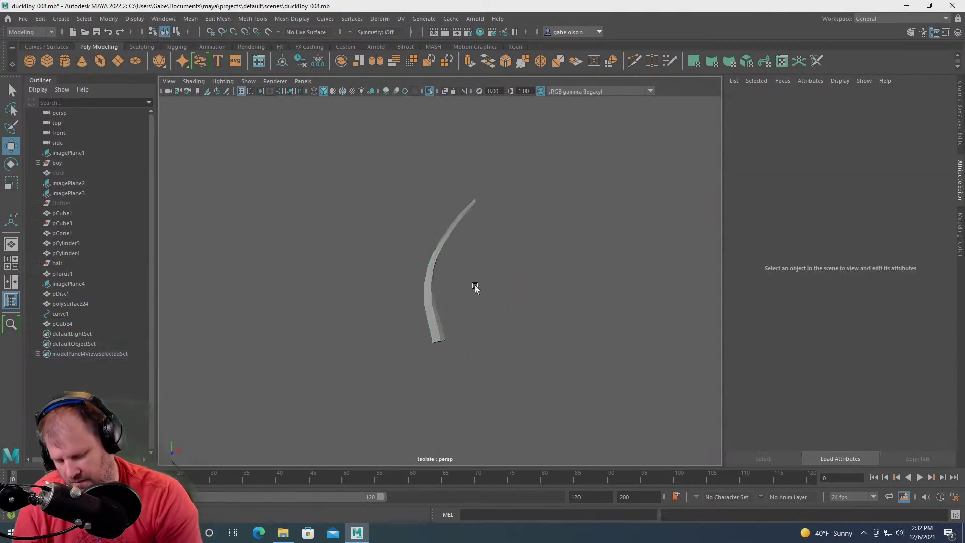
key(ctrl+1)
click(460, 149)
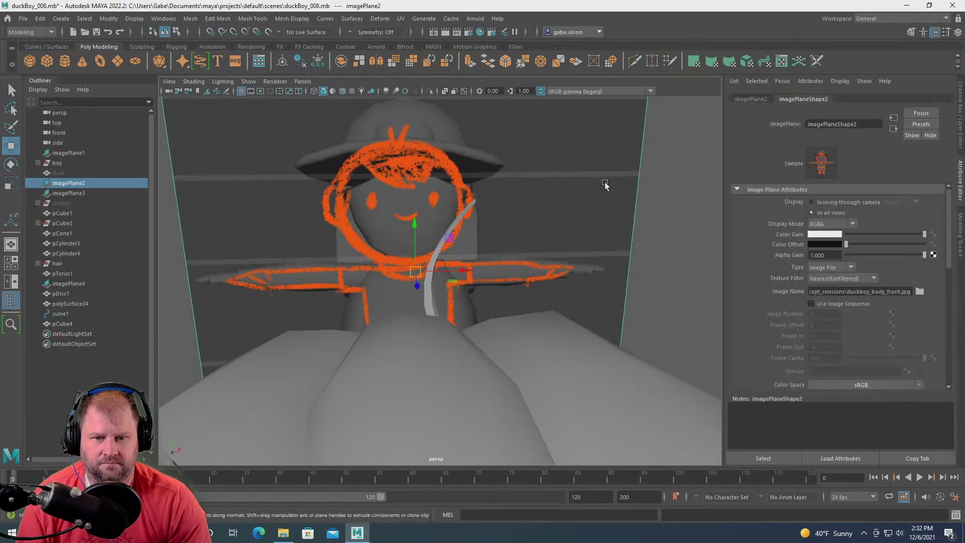
key(f)
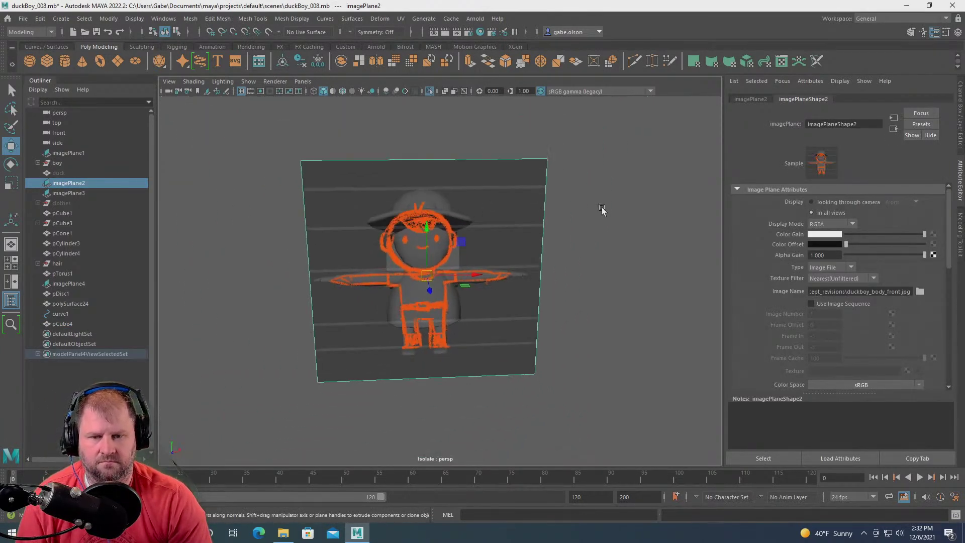
click(578, 282)
scroll(462, 261, up, 2)
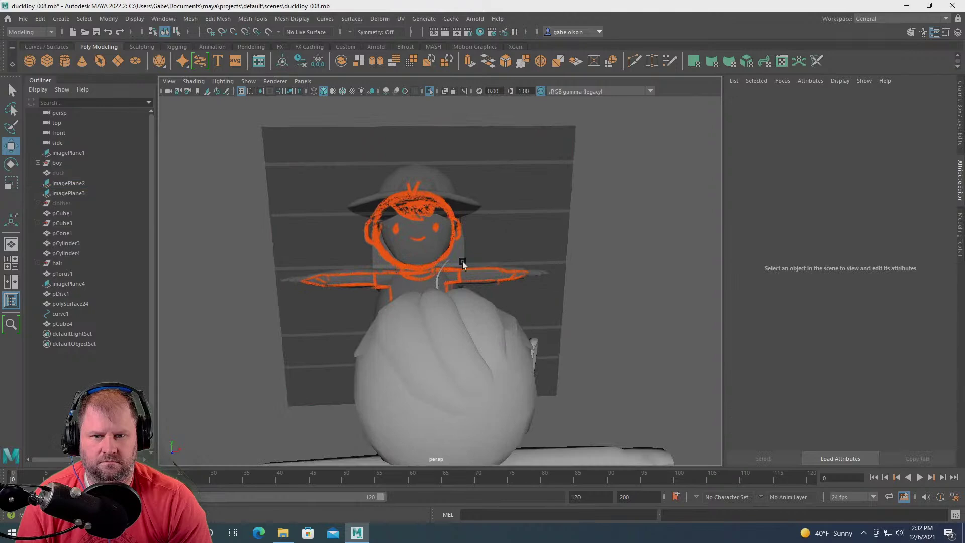
- Isolate the tuft together with the front reference image plane in the maximized front view
click(437, 271)
shift+click(498, 202)
key(space)
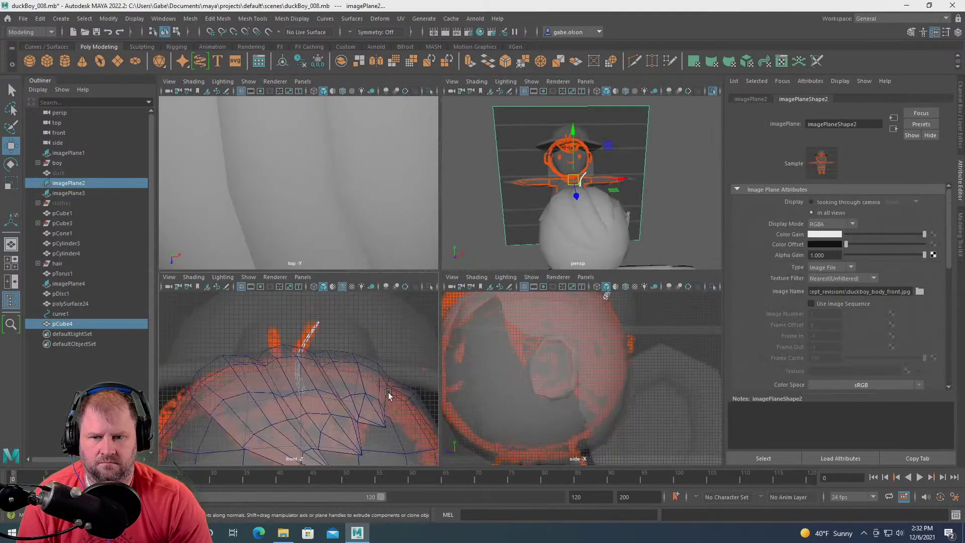
key(space)
key(ctrl+1)
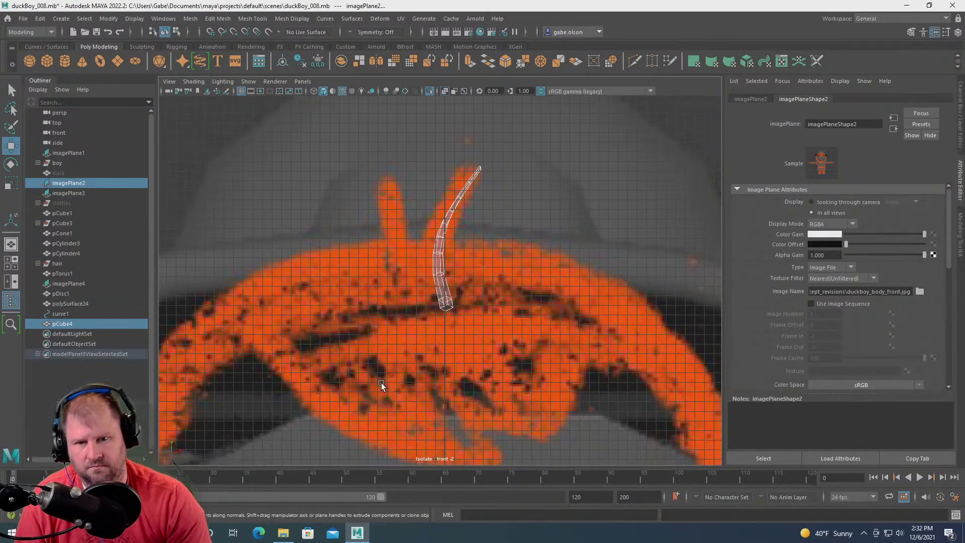
- Scale up the vertex rings near the tuft's tip to match the width of the reference tuft
alt+middle_drag(504, 242, 487, 306)
scroll(437, 295, up, 3)
right_drag(437, 295, 391, 246)
click(457, 275)
key(r)
drag(424, 285, 451, 303)
alt+middle_drag(430, 279, 443, 258)
scroll(443, 258, up, 1)
scroll(443, 258, up, 1)
alt+middle_drag(423, 306, 447, 257)
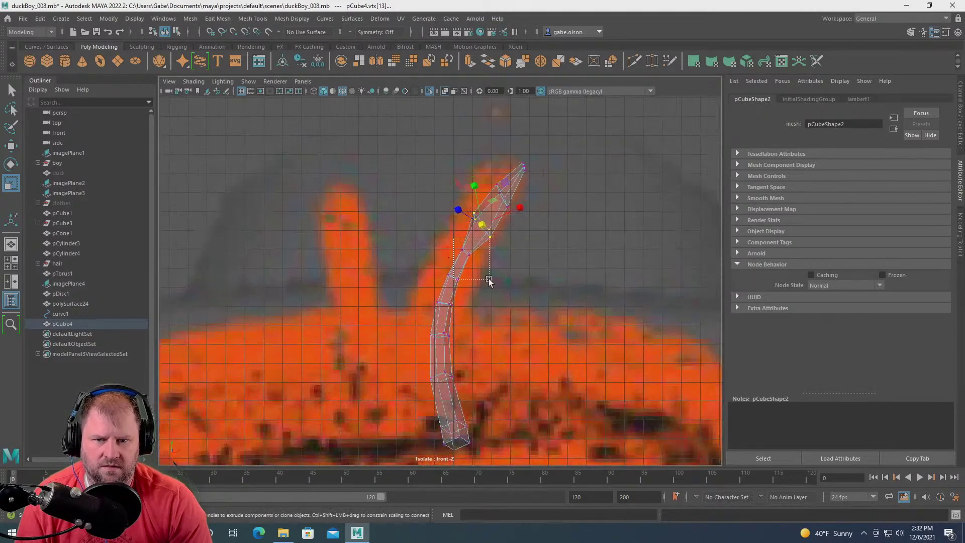
- Scale up the vertex rings along the tuft's middle and lower part, working down towards its base
drag(450, 245, 468, 281)
alt+middle_drag(457, 310, 475, 252)
click(474, 252)
drag(475, 250, 480, 296)
scroll(448, 261, up, 2)
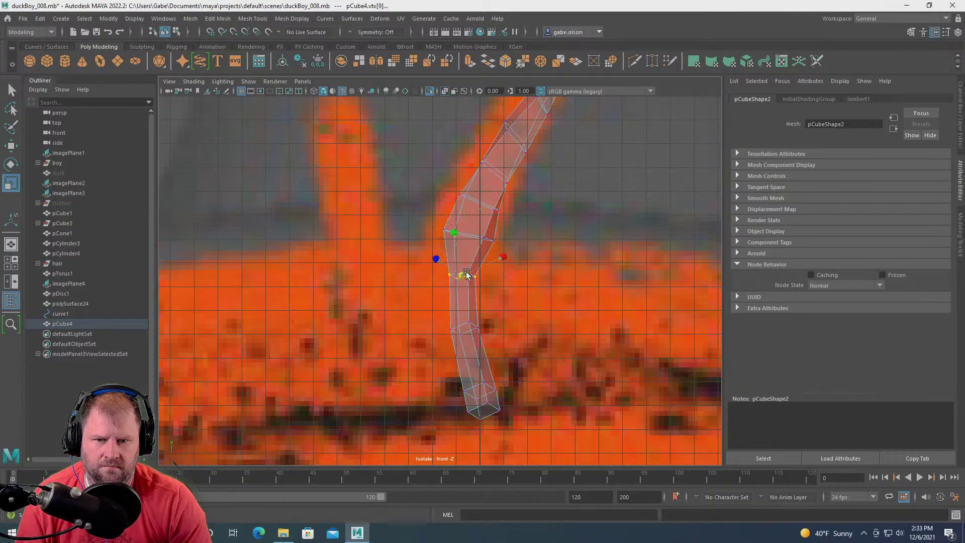
middle_drag(484, 274, 489, 345)
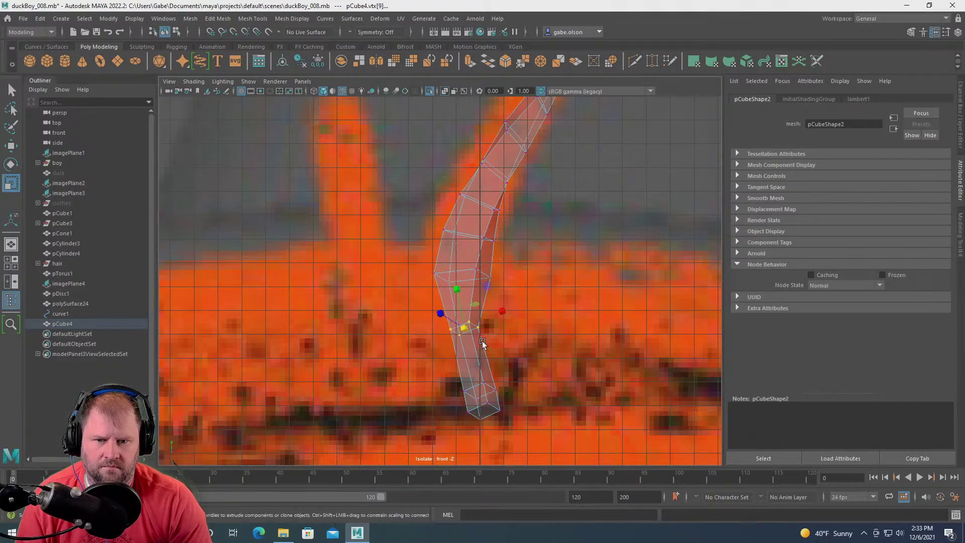
drag(466, 328, 490, 328)
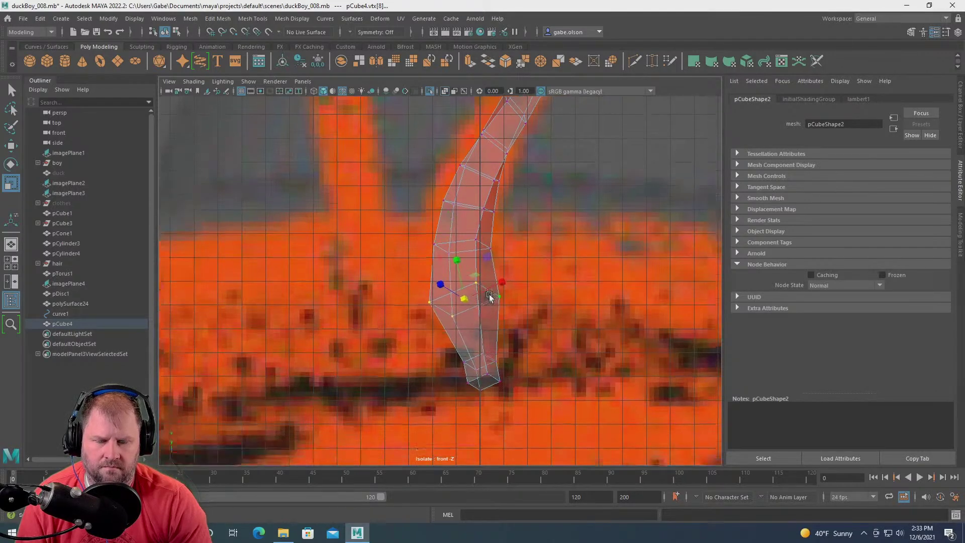
- Delete the faces of the small original cube at the tuft's base
scroll(490, 300, up, 3)
right_drag(493, 368, 491, 294)
drag(472, 383, 461, 384)
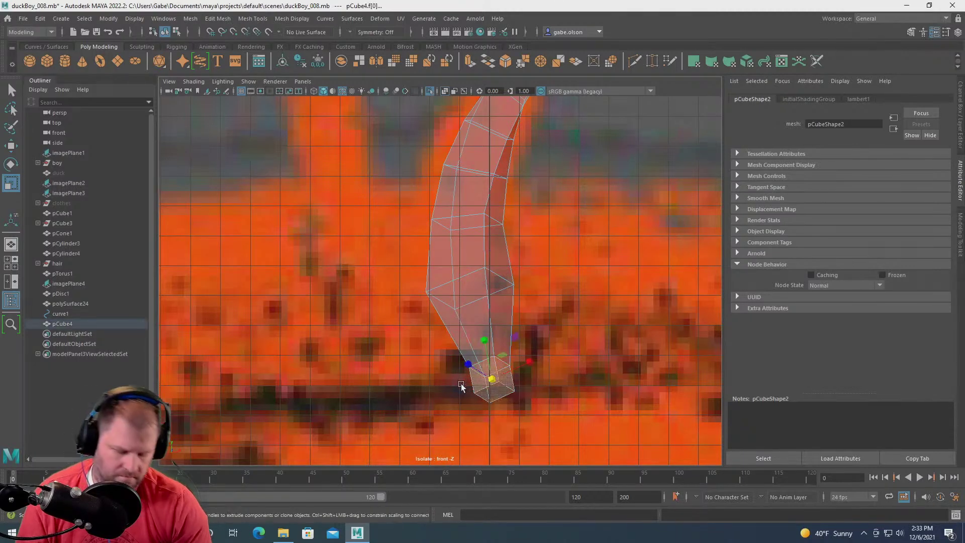
key(Delete)
- Scale up the vertices around the tuft's open bottom end so that its base flares out
right_drag(476, 278, 420, 286)
click(463, 327)
click(491, 280)
right_drag(491, 280, 433, 281)
drag(493, 366, 531, 371)
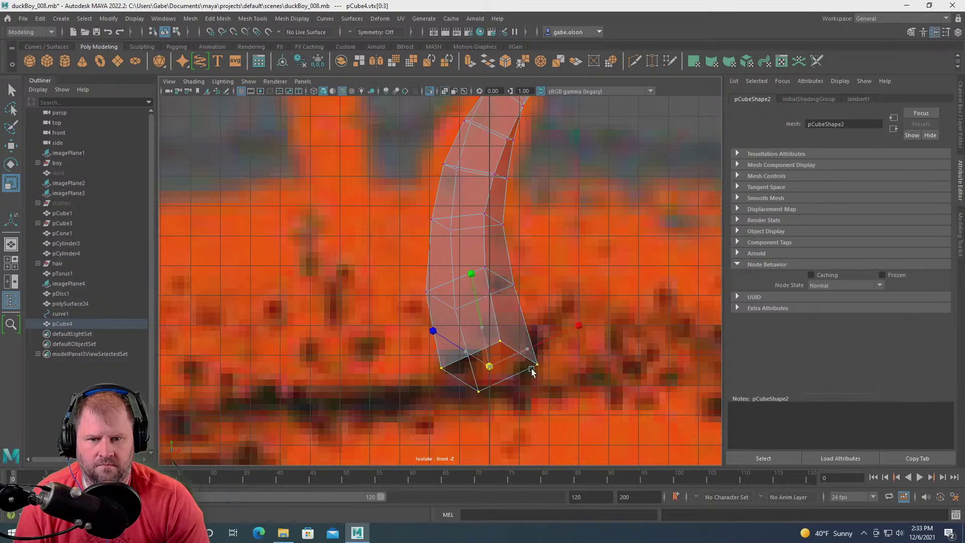
alt+middle_drag(534, 257, 513, 382)
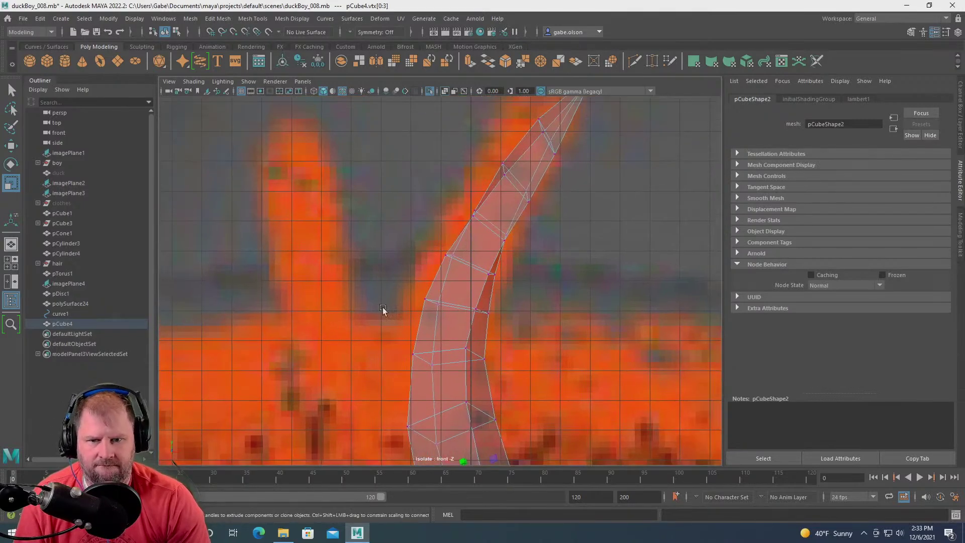
- Delete alternate edge loops along the crown hair tuft to simplify its mesh
right_drag(445, 311, 443, 230)
scroll(437, 341, down, 4)
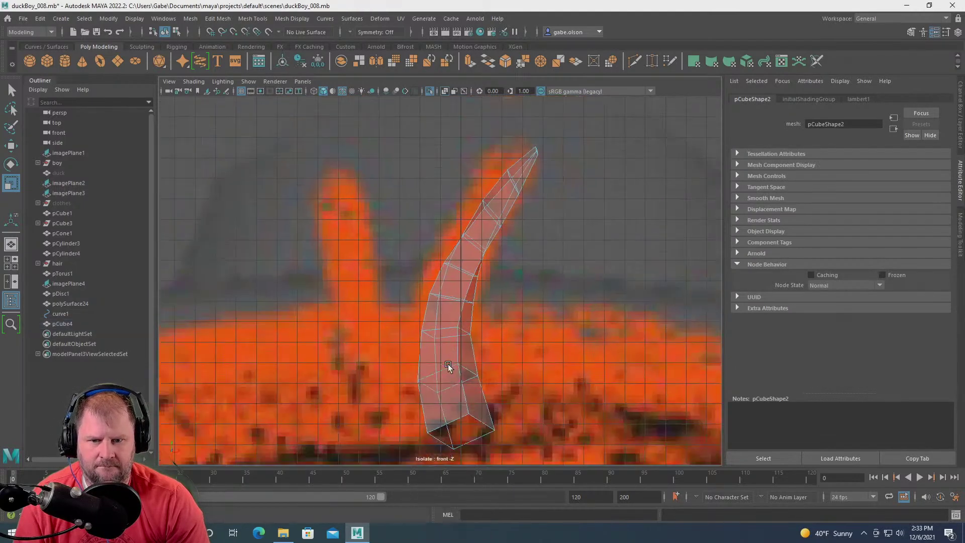
click(447, 368)
shift+click(451, 296)
shift+click(478, 245)
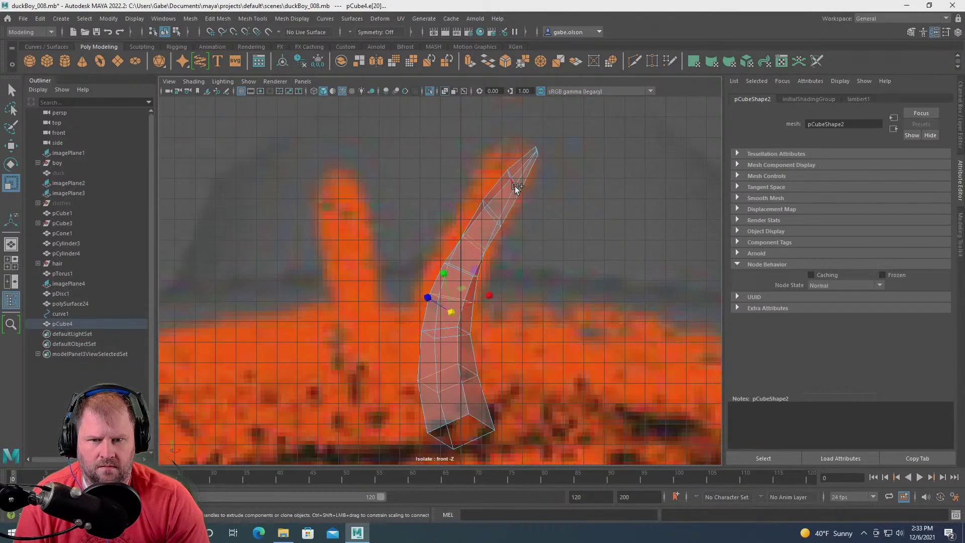
shift+right_drag(484, 245, 399, 235)
- Reposition and scale the tuft's middle vertex ring so it follows the curve of the front reference tuft
scroll(470, 276, up, 2)
key(w)
drag(403, 232, 559, 316)
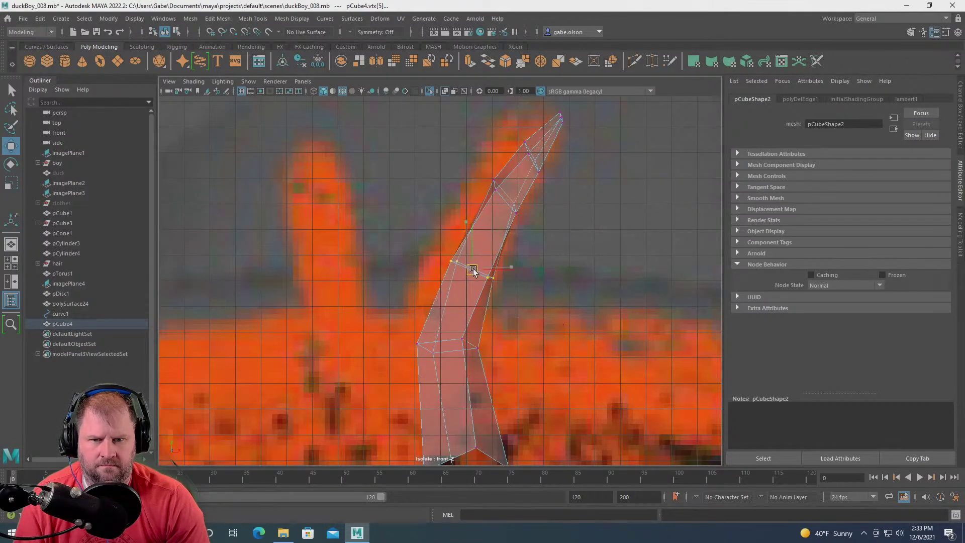
key(e)
key(5)
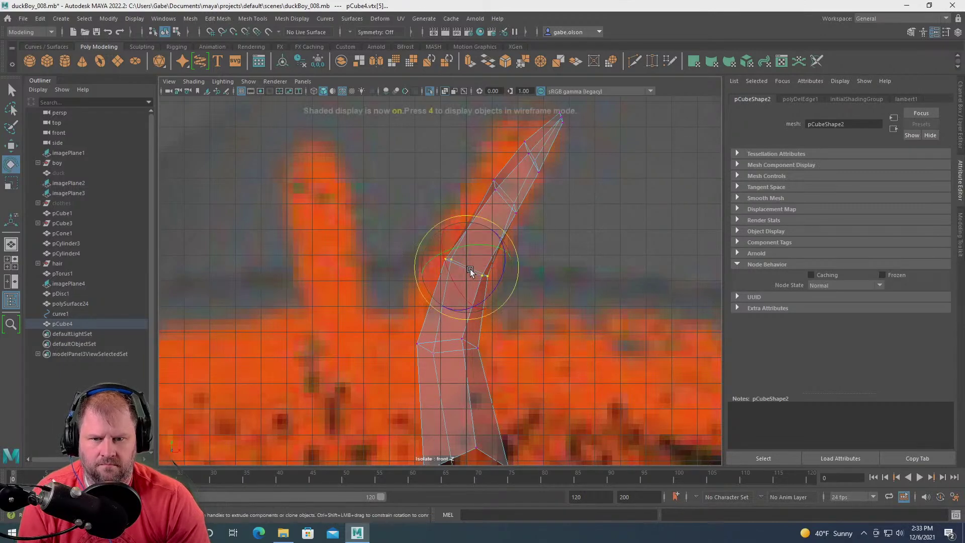
key(r)
drag(469, 269, 479, 273)
- Adjust the remaining vertex rings between the tuft's lower part and tip to match the reference width
drag(489, 366, 457, 344)
alt+middle_drag(478, 179, 450, 234)
drag(515, 291, 502, 296)
drag(478, 247, 486, 257)
drag(481, 177, 517, 228)
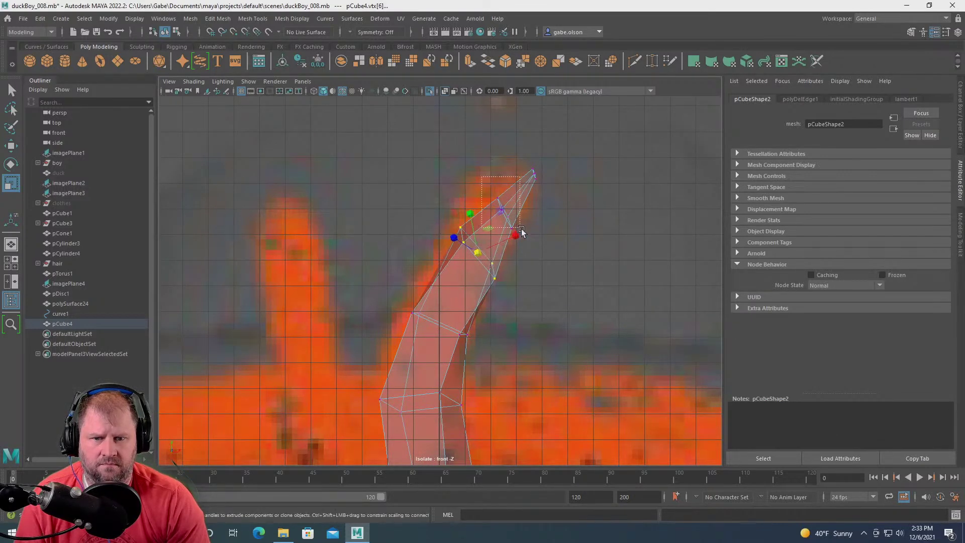
click(505, 216)
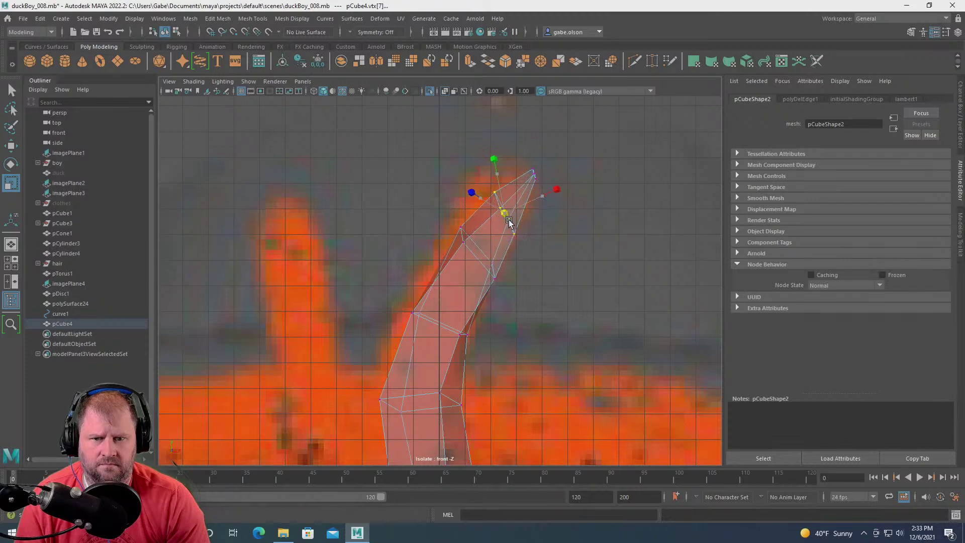
- In the perspective view, move the tuft's bottom vertices so its base sits against the head, and return to object mode
key(space)
key(space)
key(f)
scroll(393, 289, up, 5)
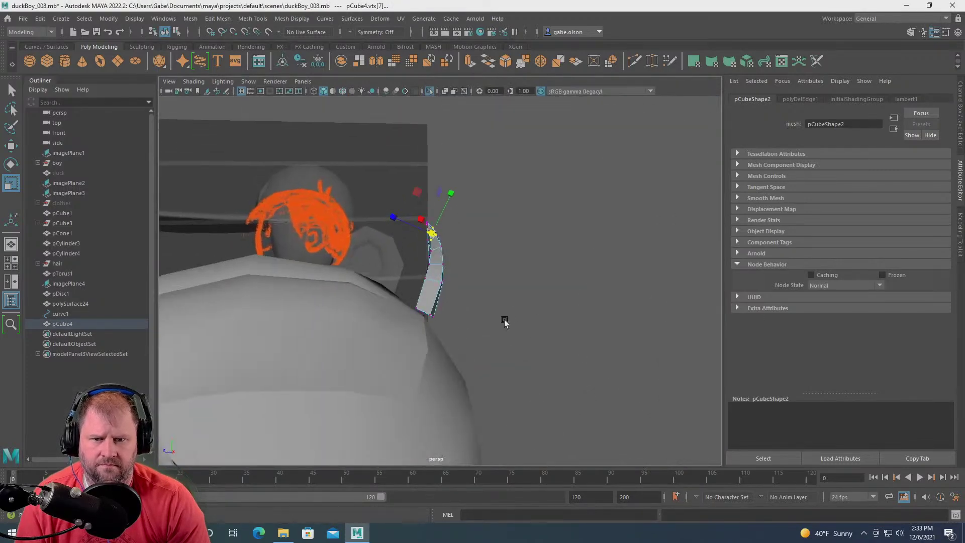
alt+drag(511, 323, 442, 271)
key(w)
right_drag(442, 270, 499, 226)
click(499, 227)
alt+drag(499, 227, 416, 285)
click(413, 288)
right_drag(415, 284, 432, 302)
drag(457, 384, 396, 338)
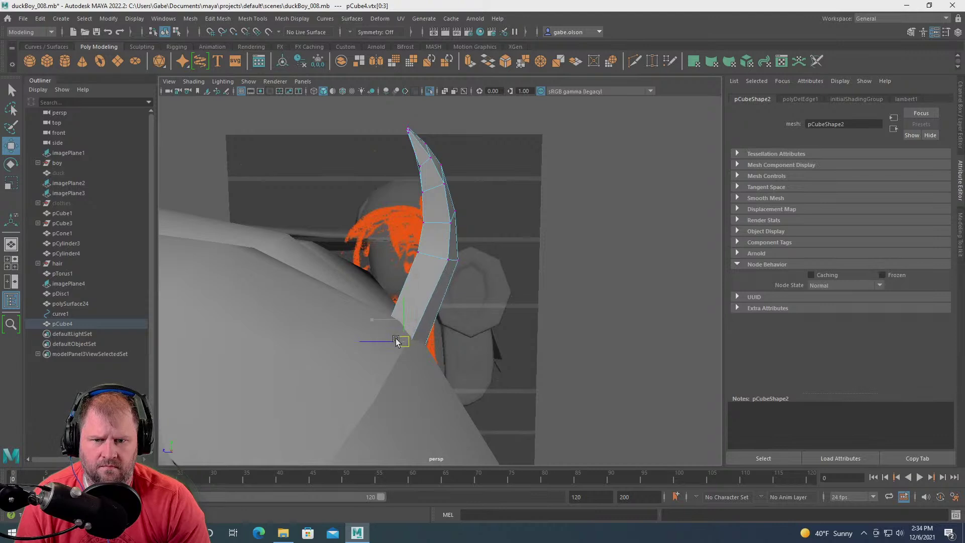
right_drag(443, 279, 483, 241)
click(610, 276)
alt+drag(609, 276, 432, 297)
click(430, 294)
right_drag(431, 255, 433, 231)
click(426, 303)
mouse_move(345, 303)
ctrl+right_down()
mouse_move(429, 307)
mouse_move(328, 305)
ctrl+right_up()
click(336, 194)
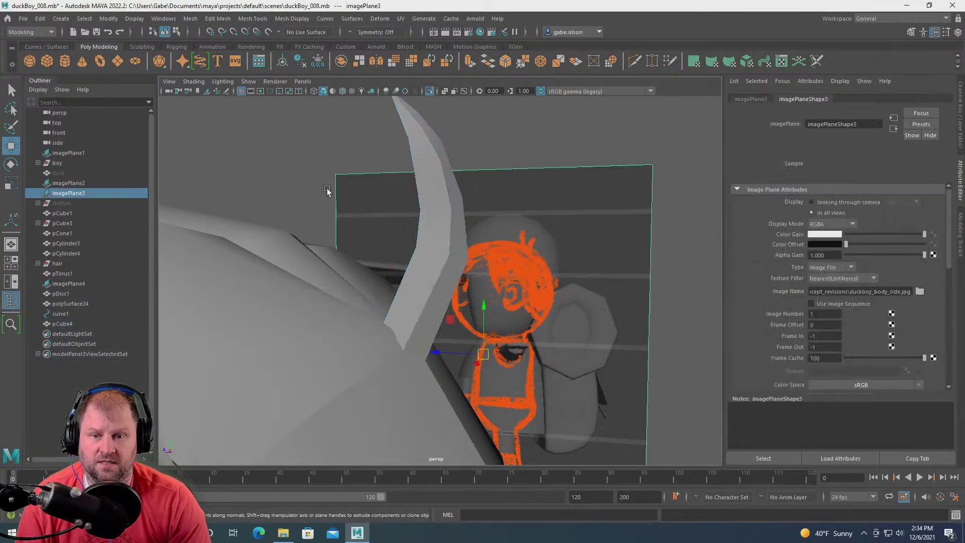
- Insert an edge loop across the tuft's lower section and move it outward to smooth the bend above the base
click(440, 280)
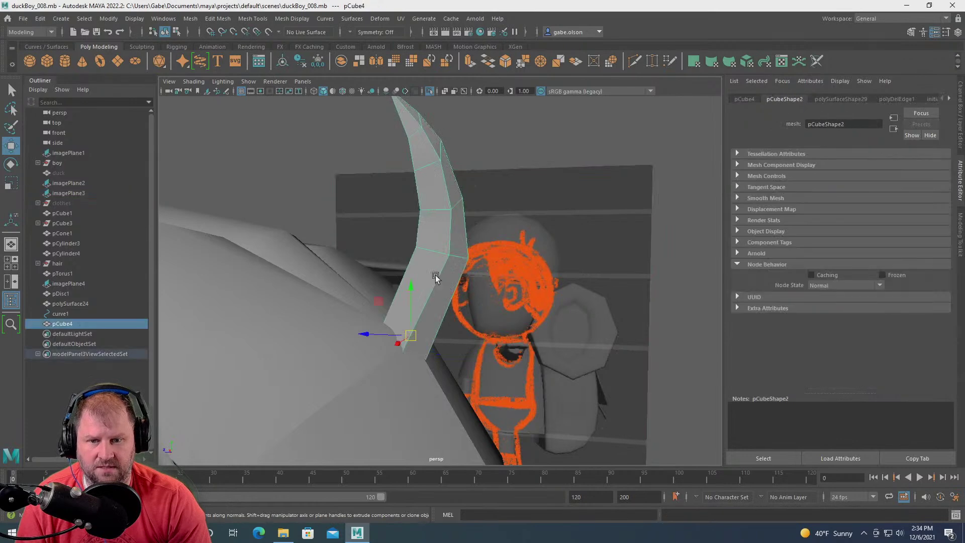
shift+right_drag(442, 269, 418, 257)
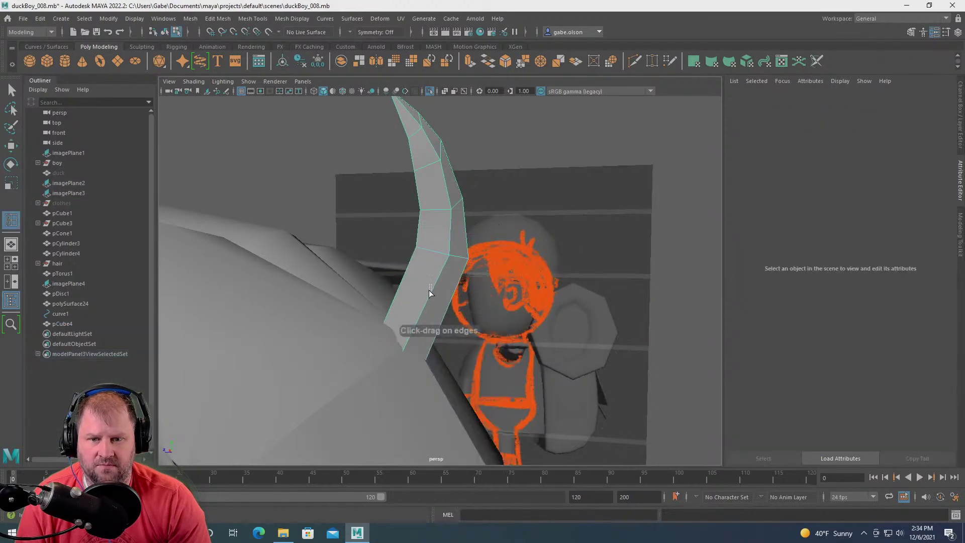
ctrl+click(429, 300)
key(w)
mouse_move(427, 300)
mouse_down()
mouse_move(434, 304)
mouse_move(412, 286)
mouse_move(454, 289)
mouse_up()
scroll(434, 304, down, 3)
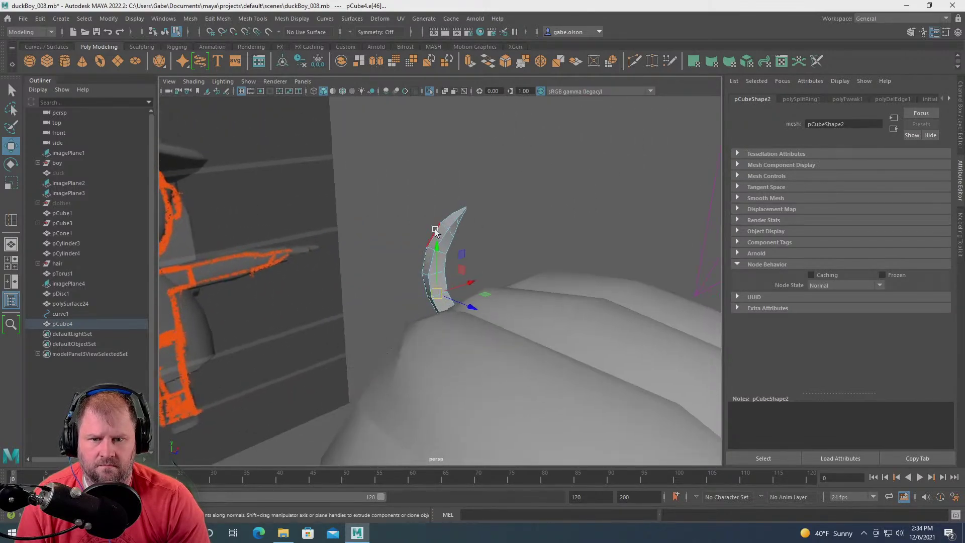
right_drag(436, 231, 491, 215)
mouse_move(491, 215)
alt+mouse_down()
mouse_move(549, 283)
mouse_move(467, 284)
mouse_move(446, 304)
alt+mouse_up()
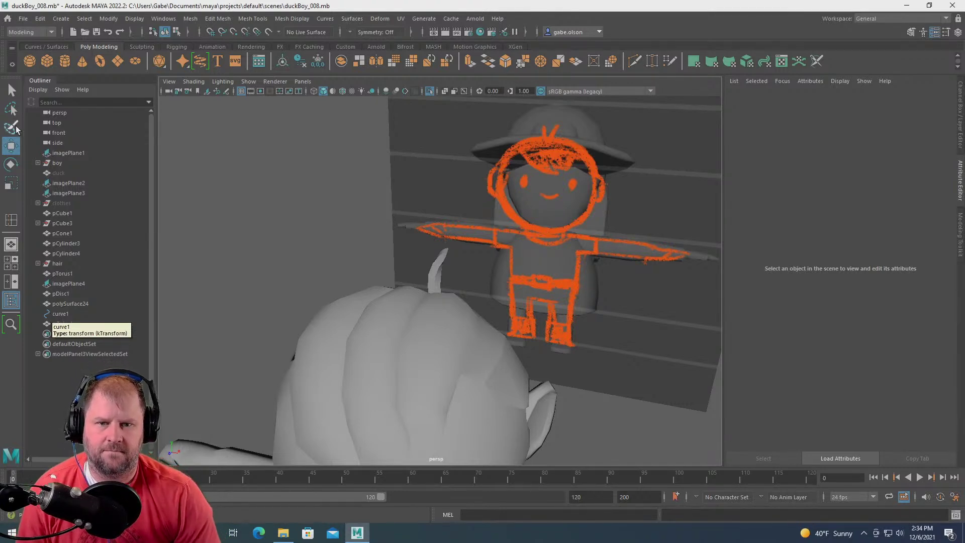
- Duplicate the hair tuft, then shrink and rotate the copy beside the original
mouse_move(282, 149)
alt+mouse_down()
mouse_move(355, 166)
mouse_move(452, 164)
mouse_move(437, 201)
mouse_move(329, 203)
alt+mouse_up()
alt+right_drag(329, 203, 512, 308)
click(443, 288)
mouse_move(443, 288)
alt+mouse_down()
mouse_move(383, 285)
mouse_move(459, 301)
mouse_move(427, 267)
mouse_move(431, 306)
mouse_move(410, 294)
alt+mouse_up()
key(ctrl+d)
key(r)
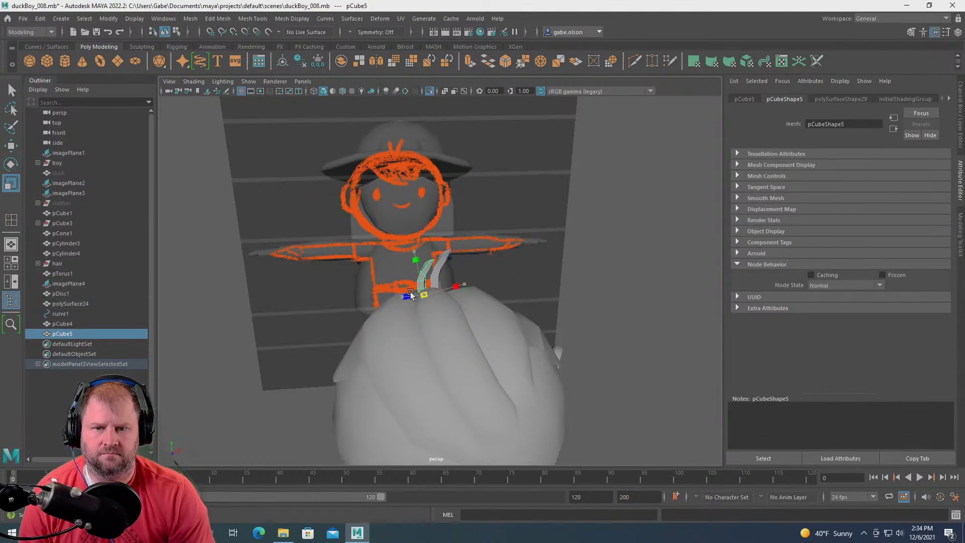
key(e)
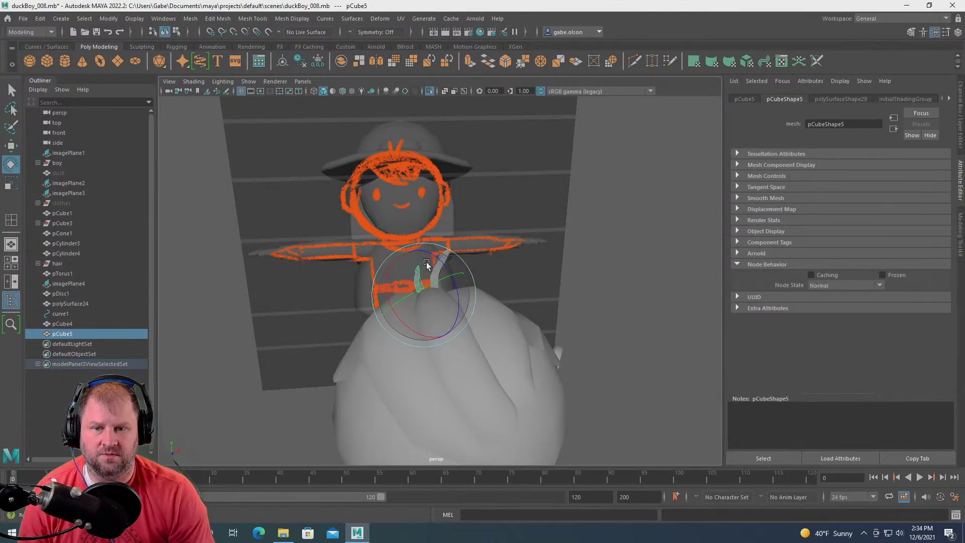
- In the front view, rescale the copied tuft against the shorter reference tuft
key(space)
key(space)
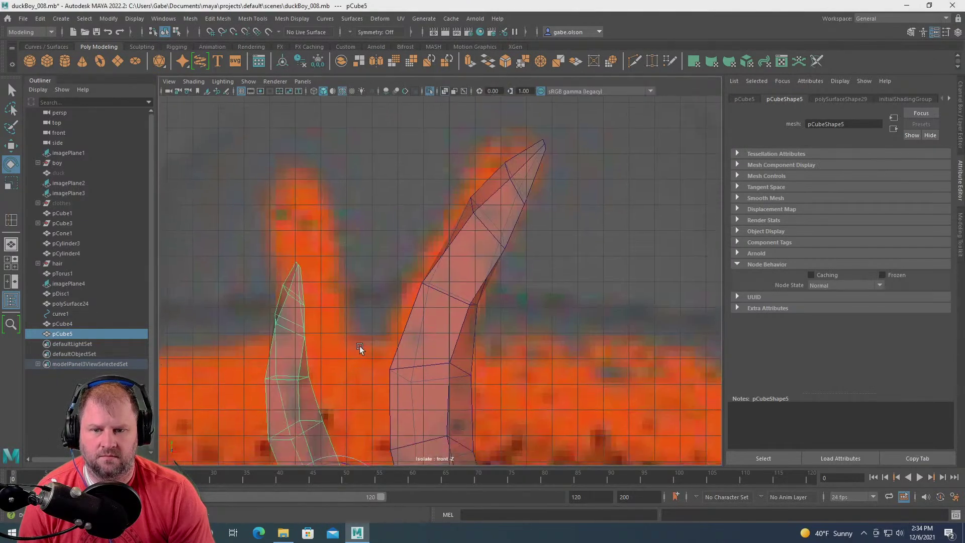
scroll(369, 357, down, 3)
key(r)
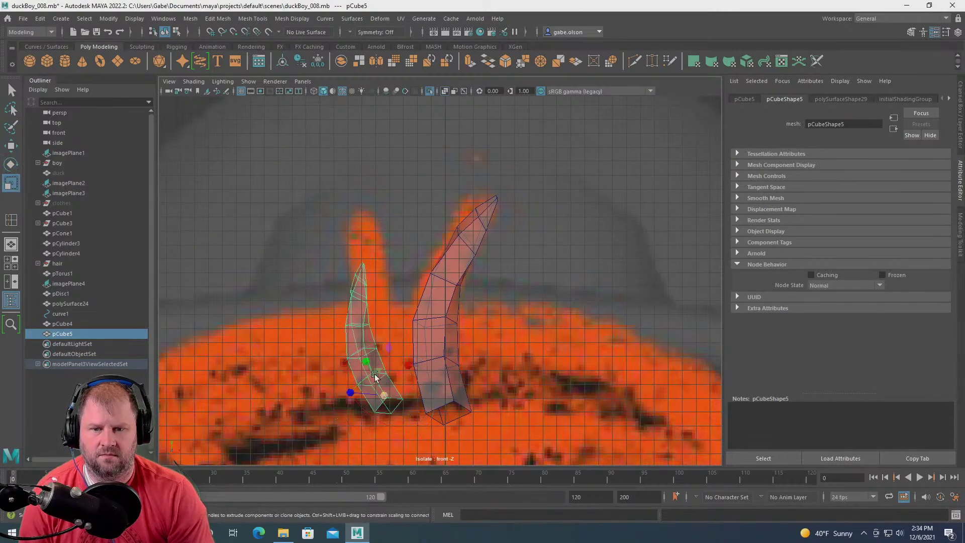
drag(367, 364, 441, 390)
- Move, rotate and resize the copied tuft to line up with the shorter reference tuft, keeping its smooth preview off
key(w)
key(e)
key(w)
key(e)
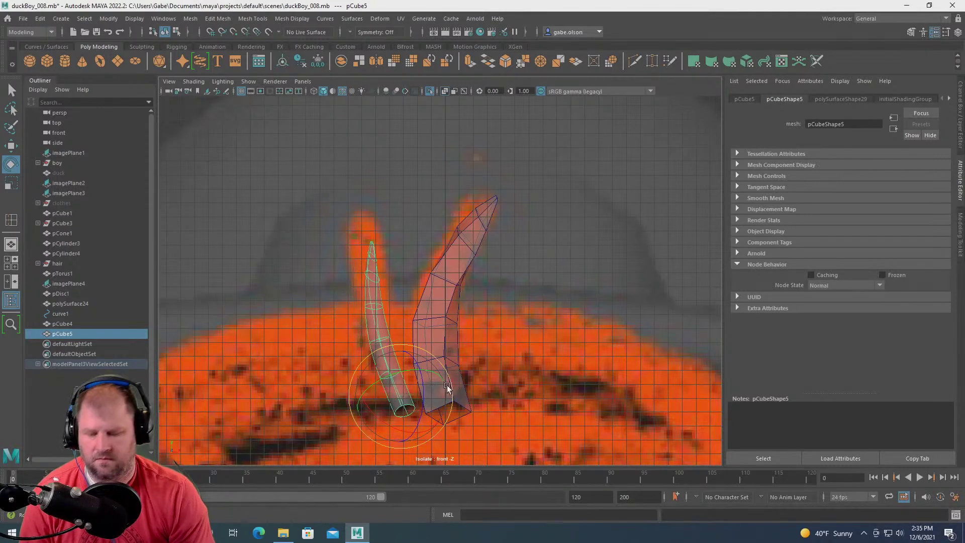
key(1)
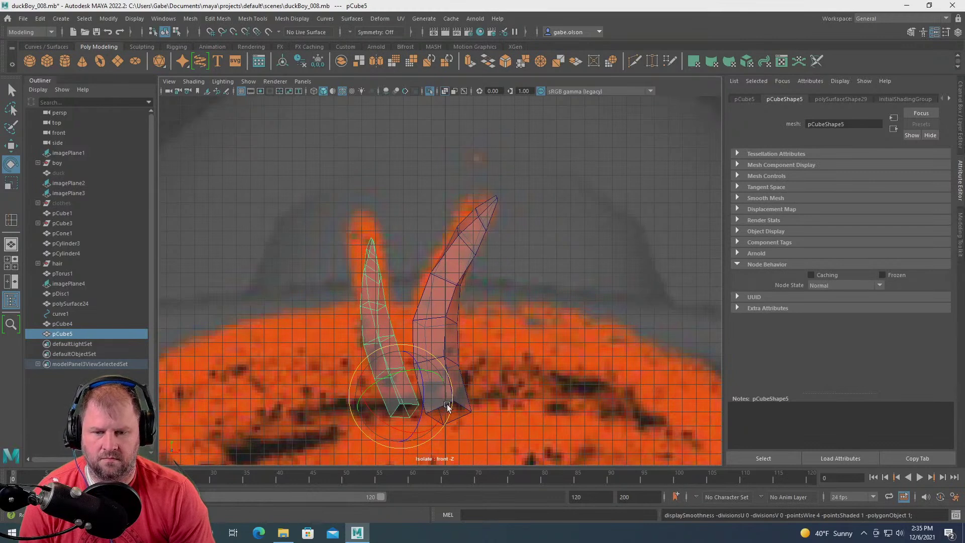
key(r)
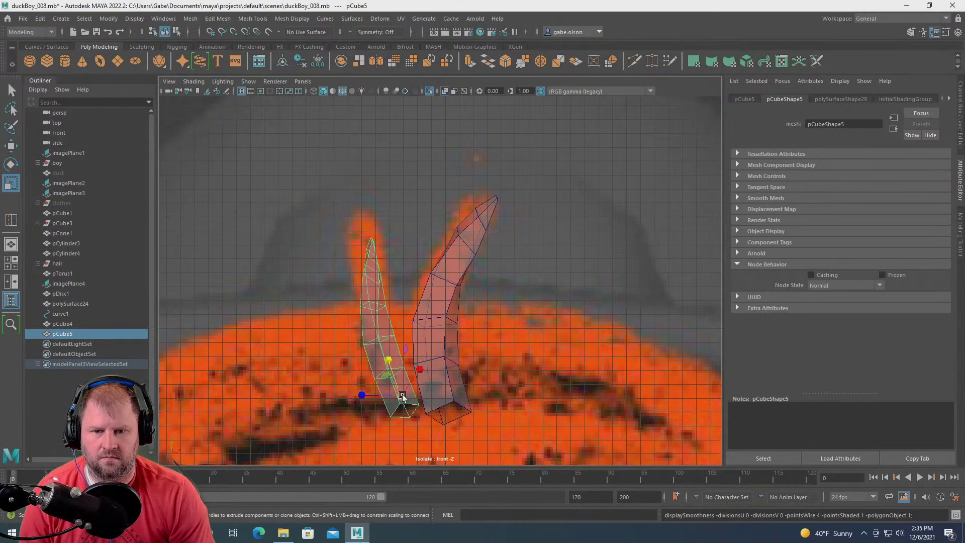
drag(408, 392, 428, 388)
- In the perspective view, tilt the smaller tuft backward so that it fans away from the larger one
key(w)
key(space)
key(space)
alt+right_drag(570, 277, 447, 299)
alt+drag(447, 299, 526, 258)
click(600, 259)
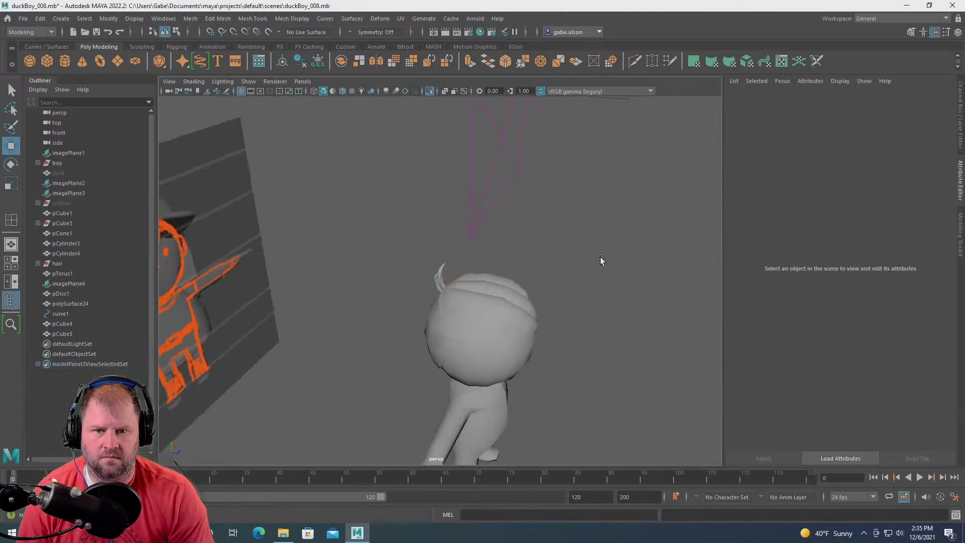
alt+right_drag(525, 259, 564, 303)
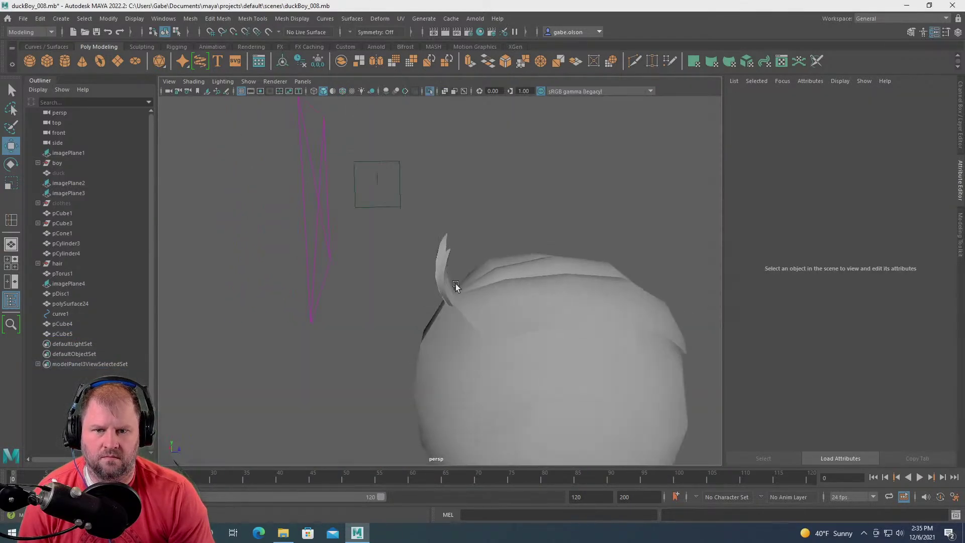
click(452, 284)
key(e)
drag(458, 271, 486, 248)
click(464, 251)
click(449, 261)
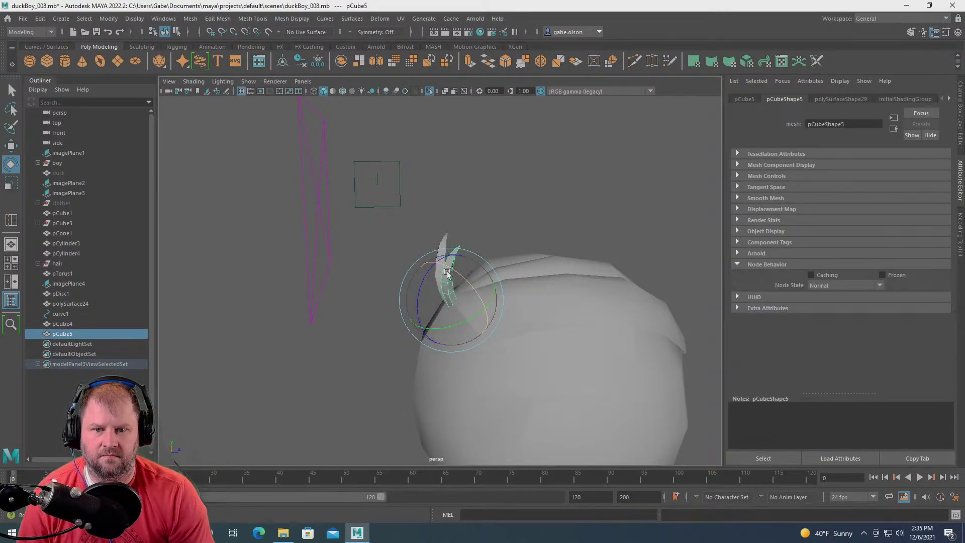
key(w)
- Duplicate the smaller tuft, then rotate and shrink the copy into a tiny tuft at the base of the other two
alt+drag(463, 247, 528, 258)
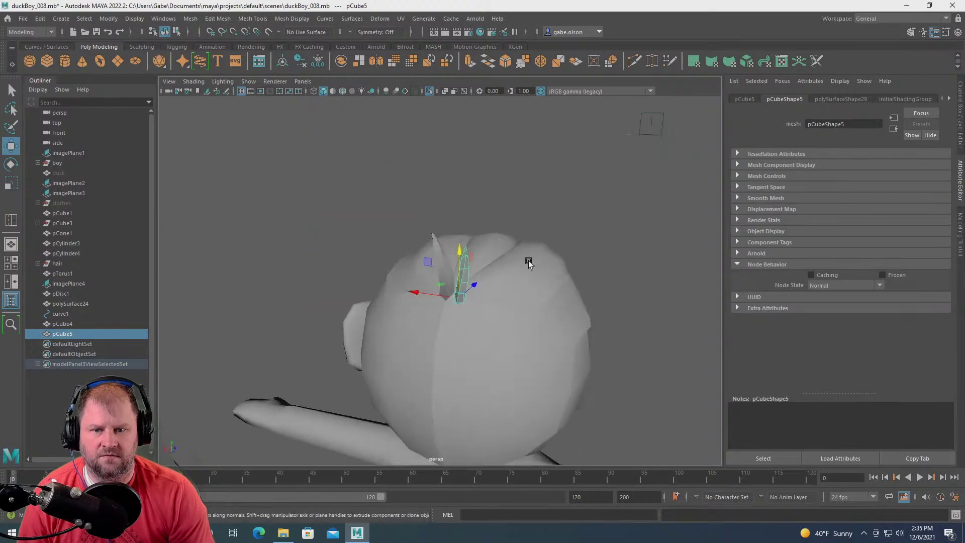
key(ctrl+d)
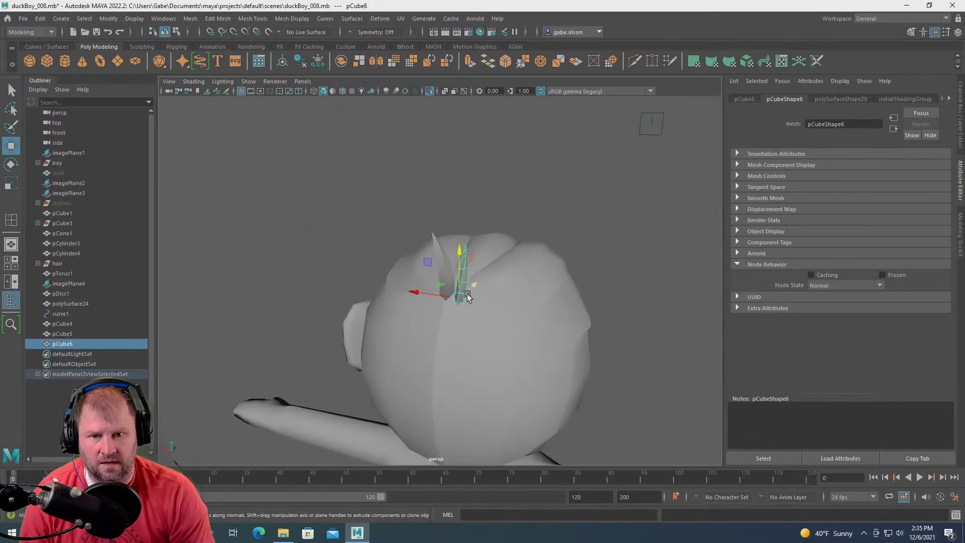
key(e)
drag(477, 315, 406, 344)
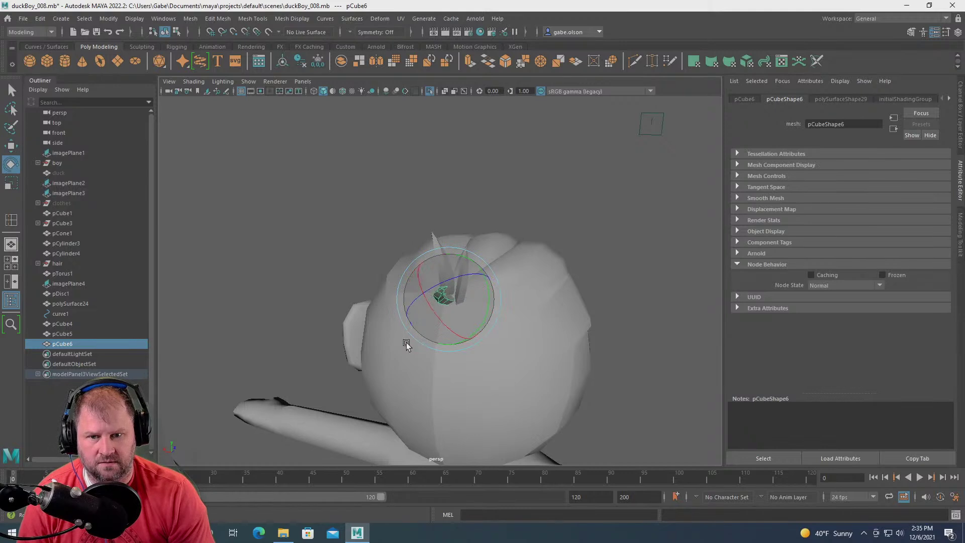
drag(500, 287, 360, 403)
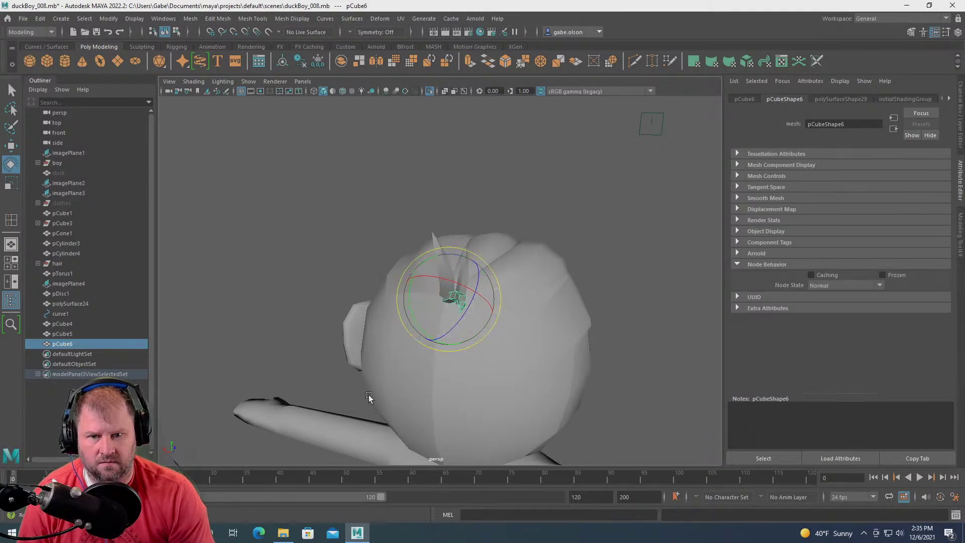
drag(453, 276, 449, 308)
key(r)
key(w)
- Examine the placement of the three hair tufts on the crown from behind and above
click(523, 221)
alt+drag(522, 221, 550, 278)
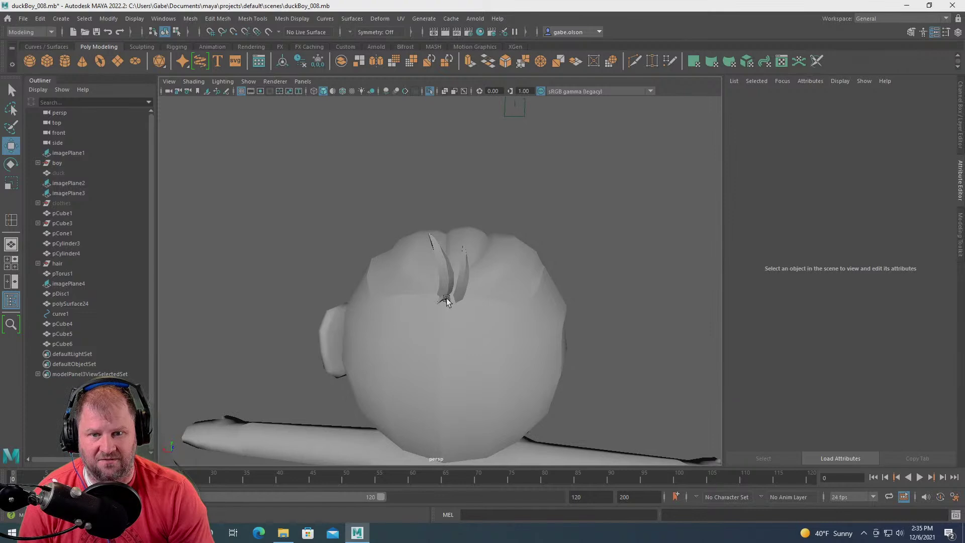
click(446, 298)
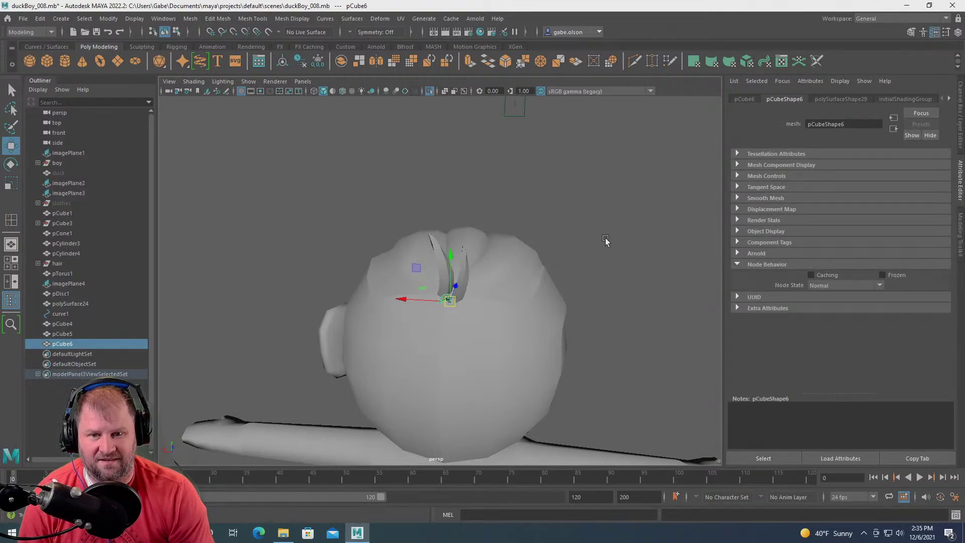
click(605, 189)
mouse_move(606, 190)
alt+mouse_down()
mouse_move(527, 176)
mouse_move(340, 186)
mouse_move(367, 243)
mouse_move(371, 232)
mouse_move(382, 290)
mouse_move(346, 281)
mouse_move(405, 301)
mouse_move(463, 276)
mouse_move(517, 276)
mouse_move(449, 284)
mouse_move(433, 319)
mouse_move(397, 281)
alt+mouse_up()
scroll(339, 185, down, 5)
scroll(371, 252, up, 5)
scroll(405, 302, up, 3)
- Soften the edges of all three hair tufts together
drag(390, 264, 505, 282)
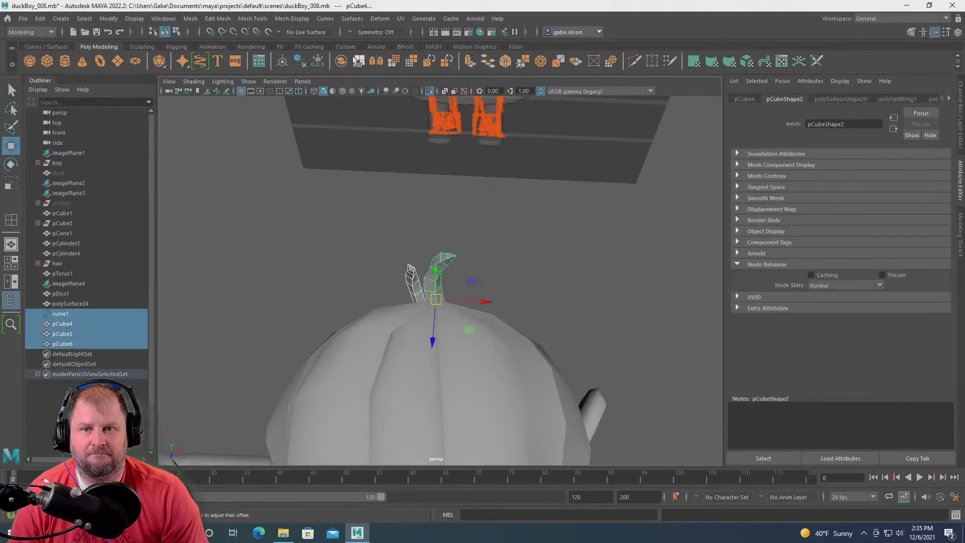
click(295, 20)
click(356, 109)
click(560, 266)
- Check the tufts against the whole head and save the scene
alt+drag(559, 266, 665, 285)
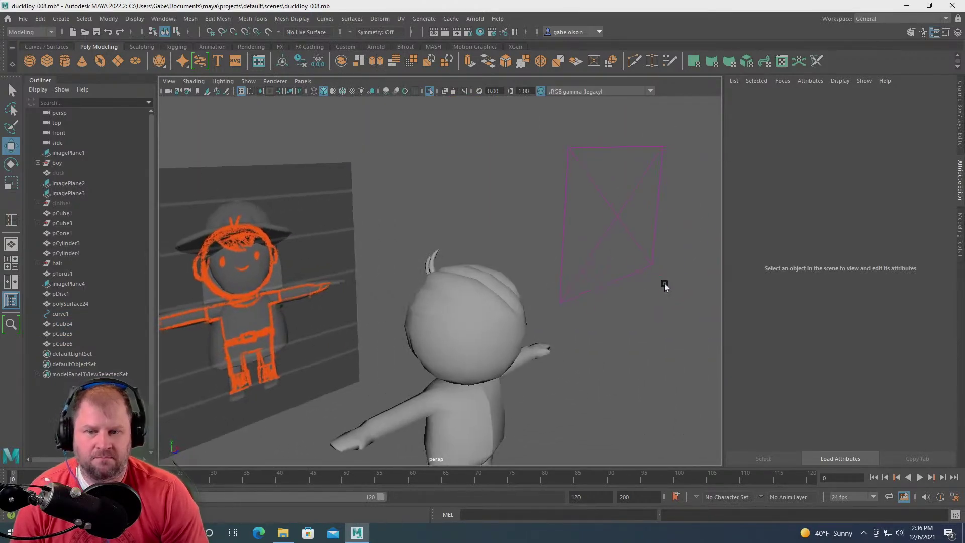
alt+drag(581, 276, 570, 286)
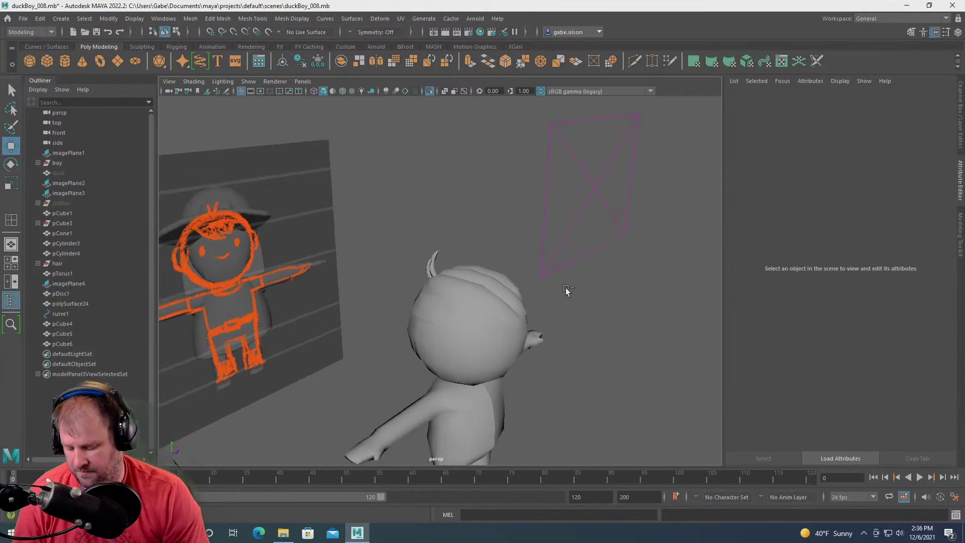
key(ctrl+s)
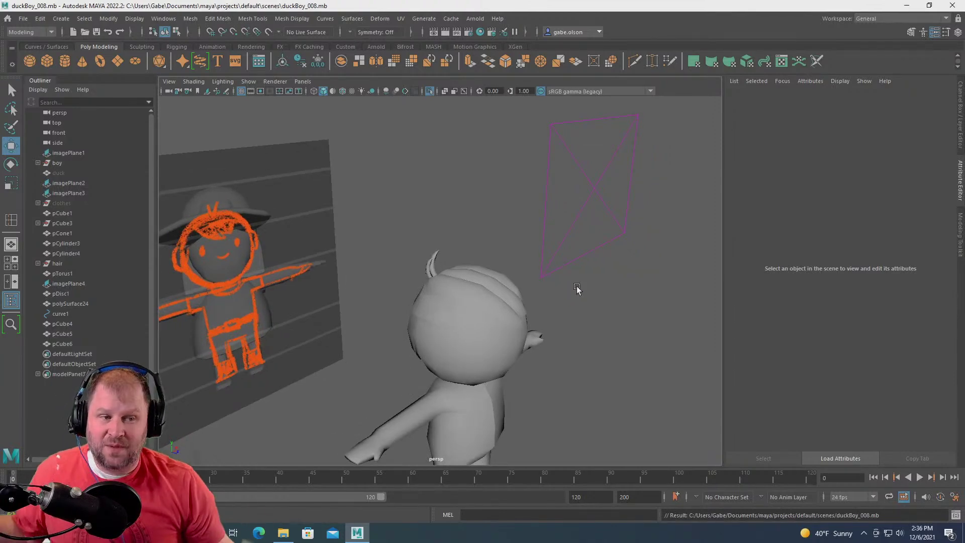